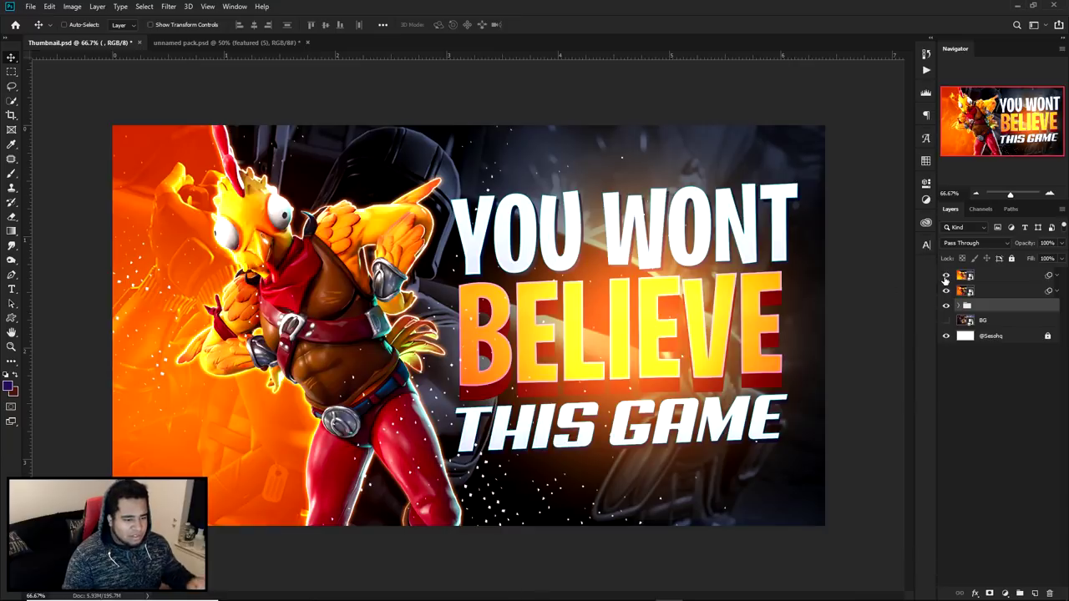
Step: Hide the two topmost finished-thumbnail layers, leaving the layer group below them visible
{"action": "left_click", "coordinate": [945, 276]}
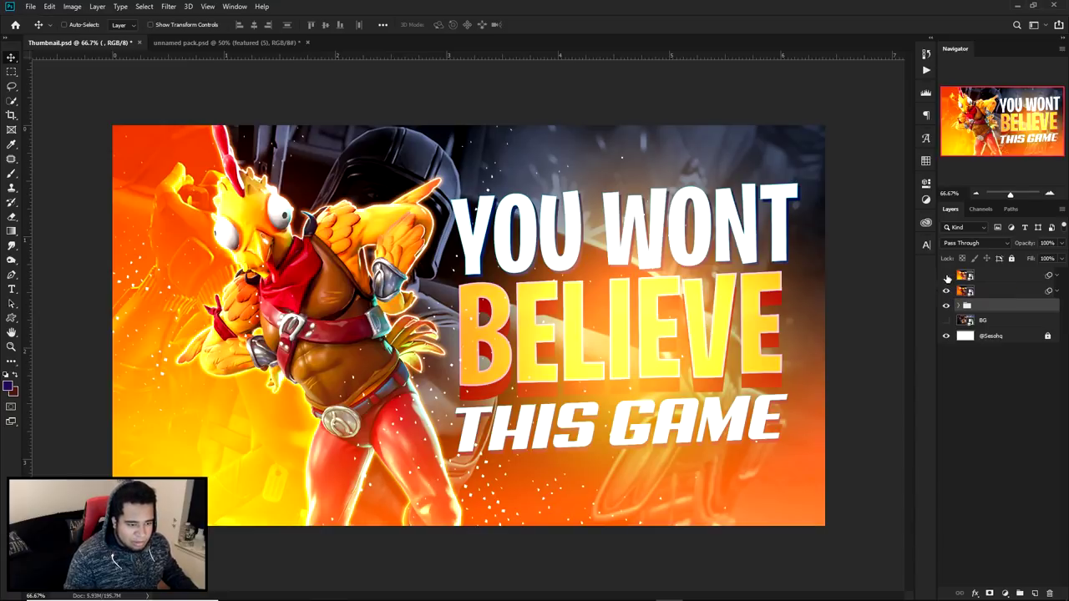
{"action": "left_click", "coordinate": [945, 277]}
{"action": "left_click", "coordinate": [945, 292]}
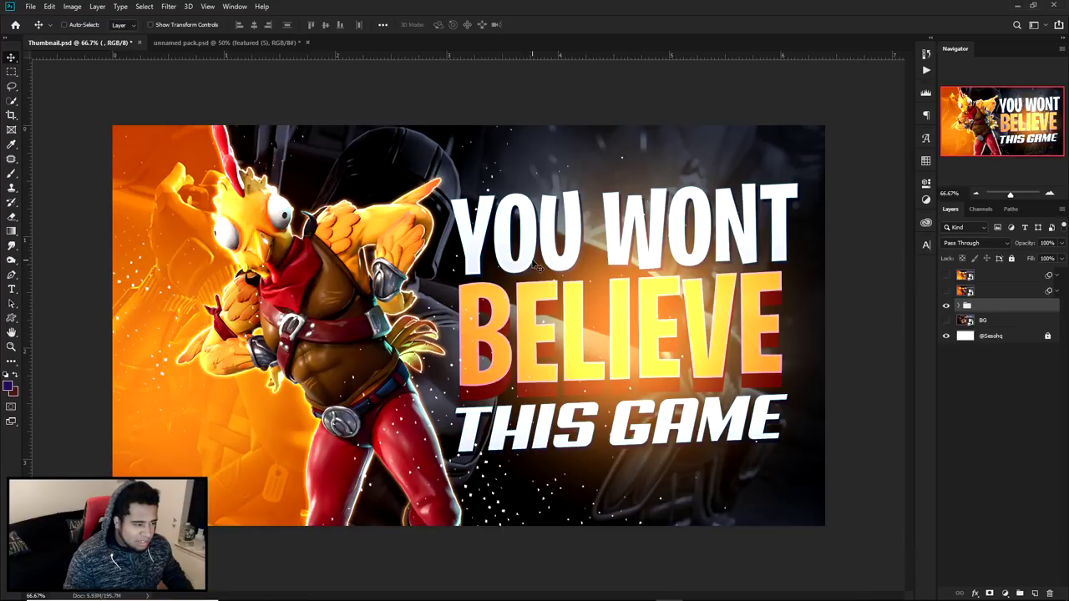
Step: Try replacing the YOU WONT headline text with "wertowe"
{"action": "key", "text": "t"}
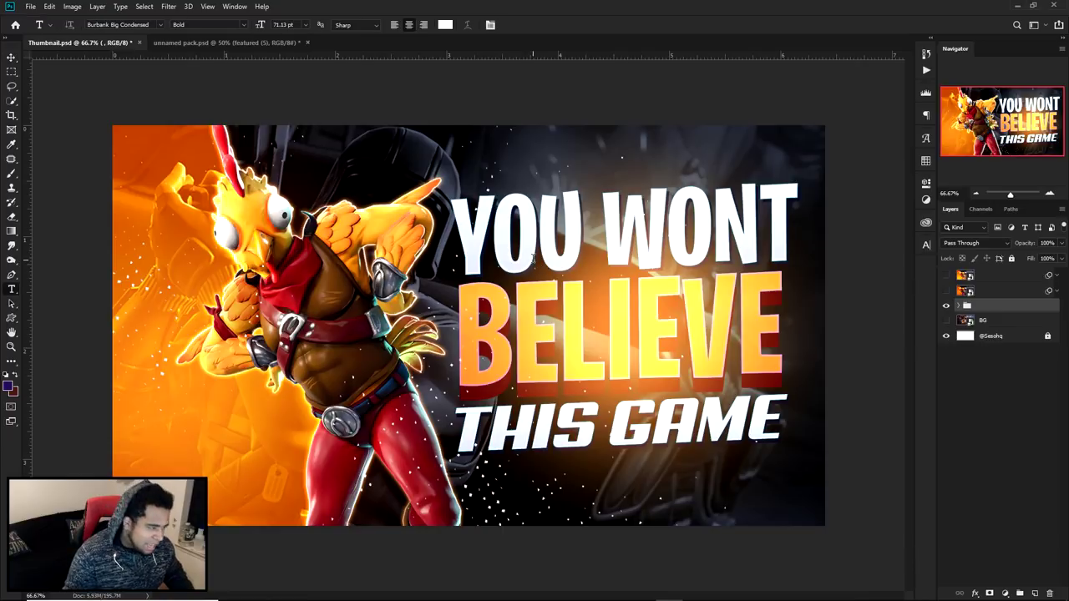
{"action": "double_click", "coordinate": [478, 246]}
{"action": "key", "text": "ctrl+a"}
{"action": "type", "text": "wertowe"}
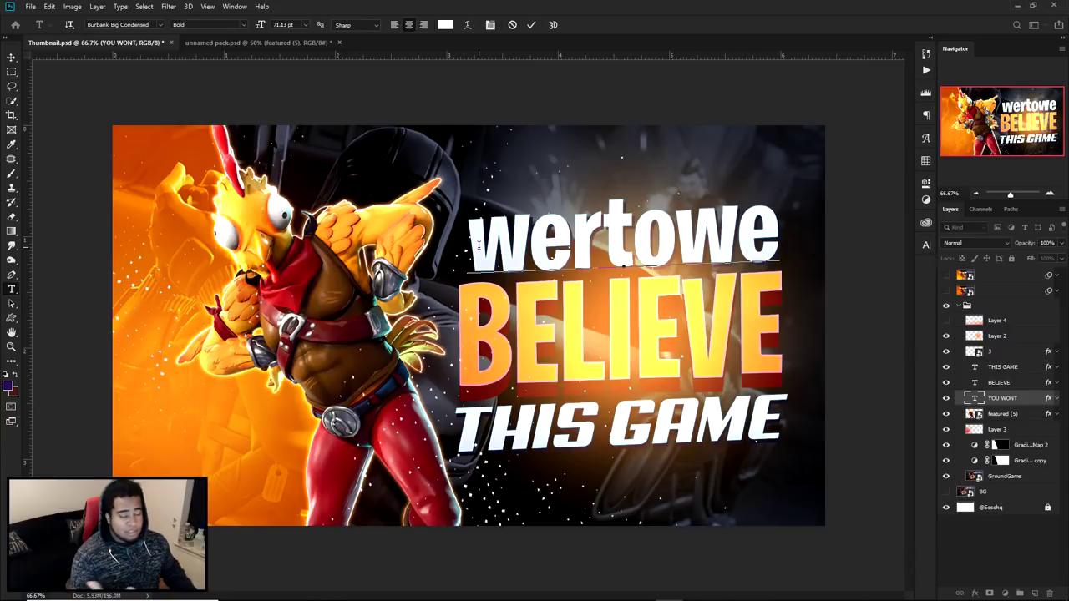
{"action": "left_click", "coordinate": [511, 24]}
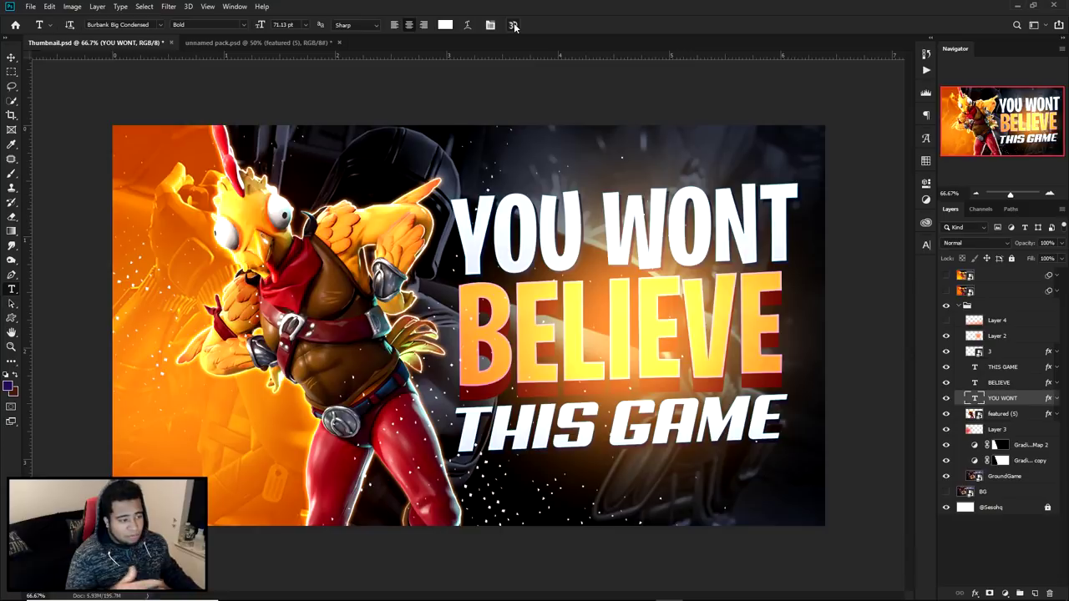
{"action": "left_click", "coordinate": [515, 26]}
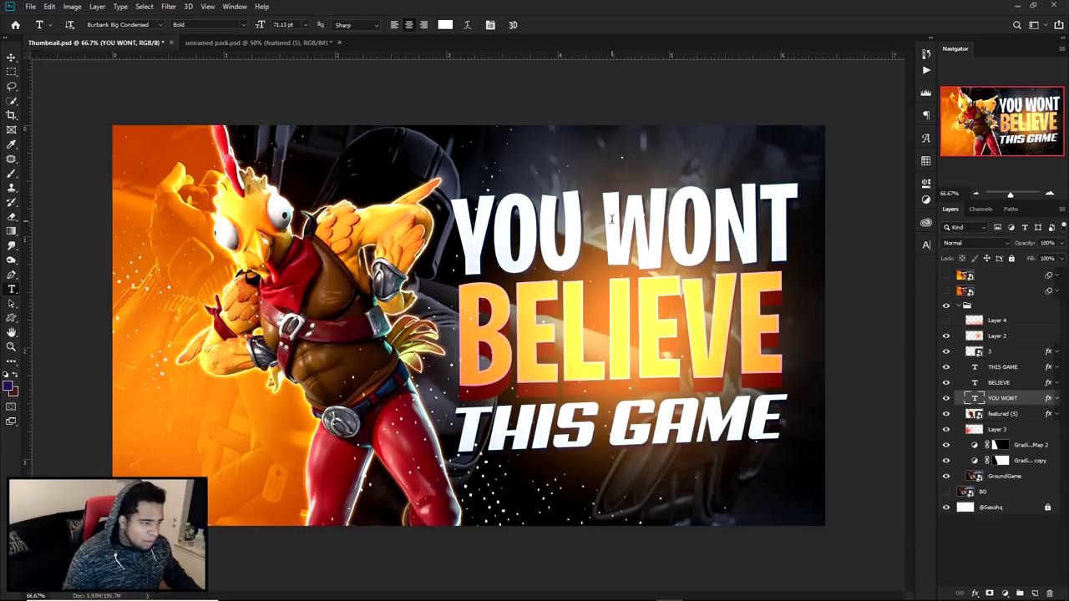
{"action": "left_click", "coordinate": [513, 25]}
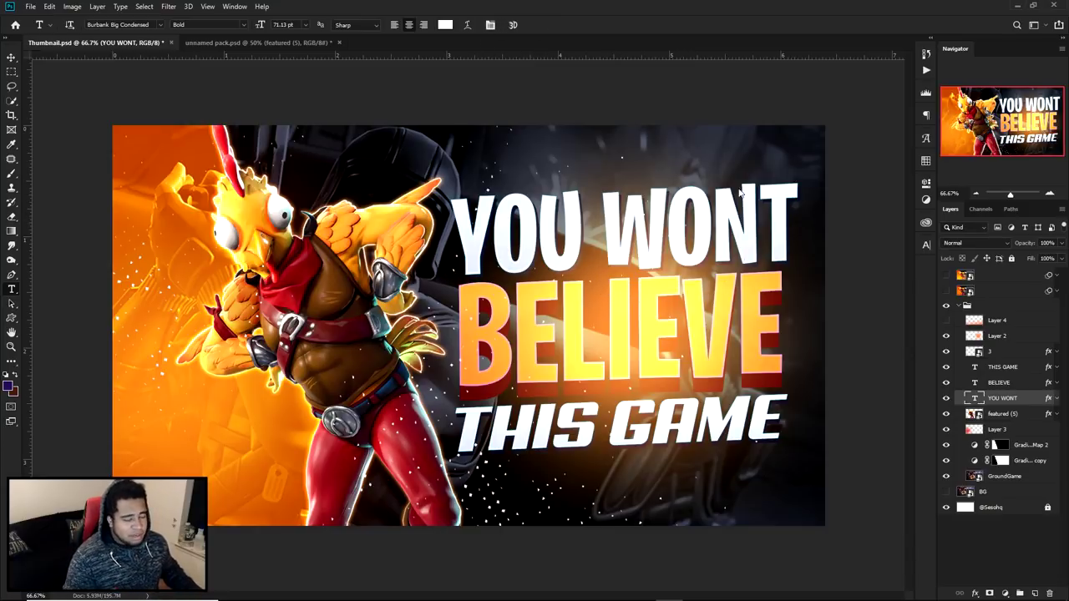
Step: Examine the fonts used by the YOU WONT and THIS GAME text lines
{"action": "left_click", "coordinate": [925, 244]}
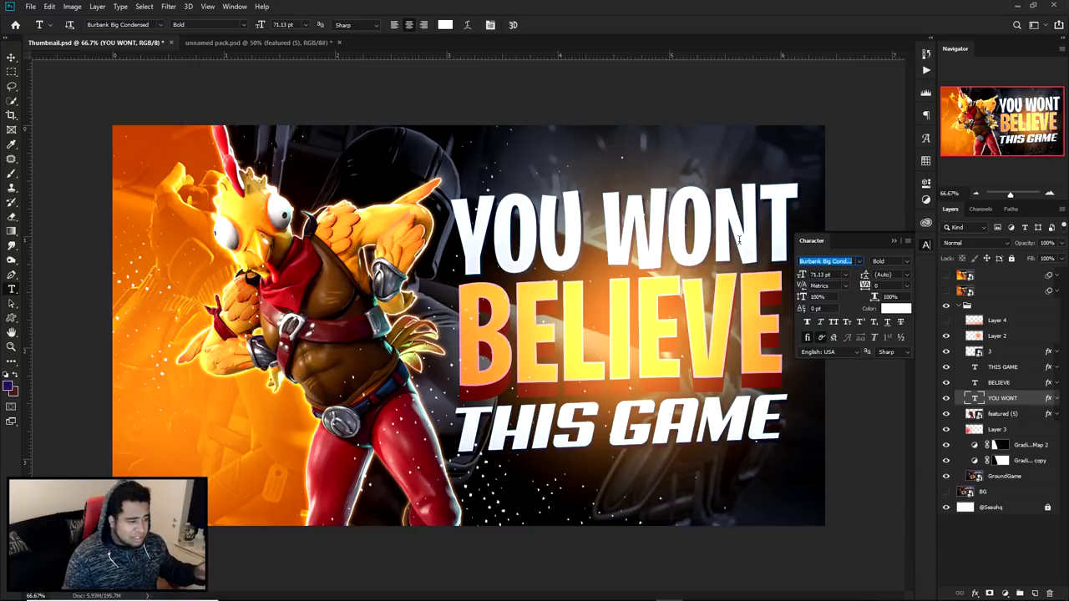
{"action": "left_click", "coordinate": [683, 227]}
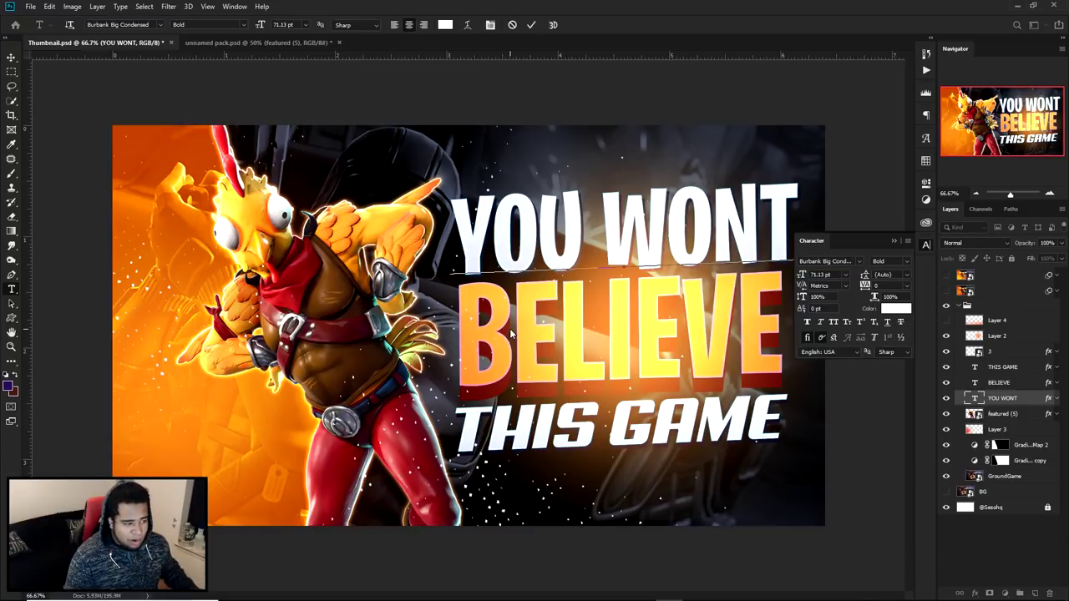
{"action": "left_click", "coordinate": [513, 25]}
{"action": "left_click", "coordinate": [598, 427]}
{"action": "left_click", "coordinate": [807, 262]}
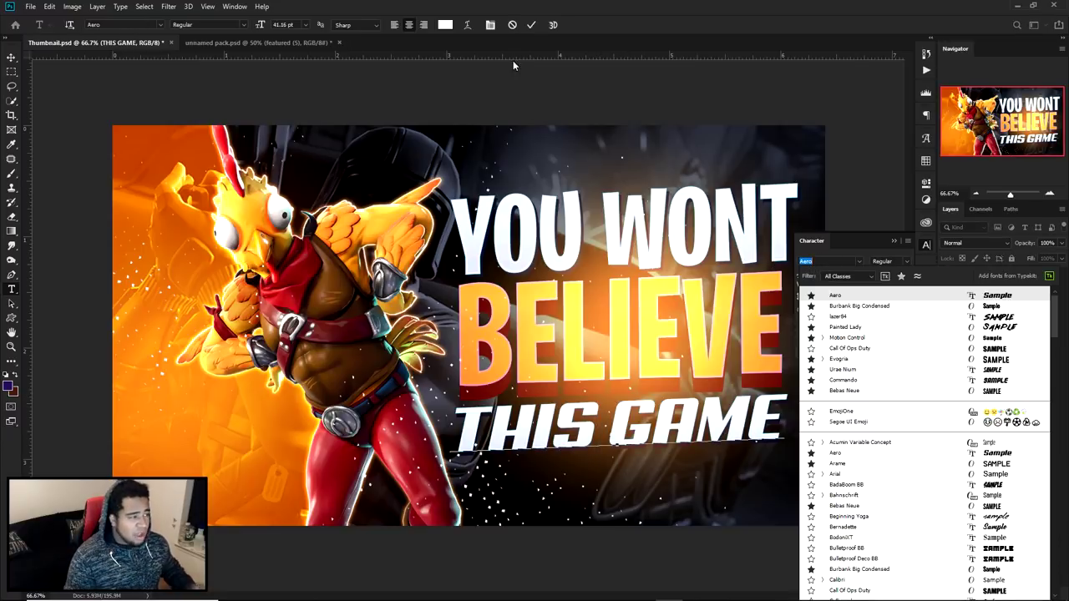
{"action": "left_click", "coordinate": [515, 28]}
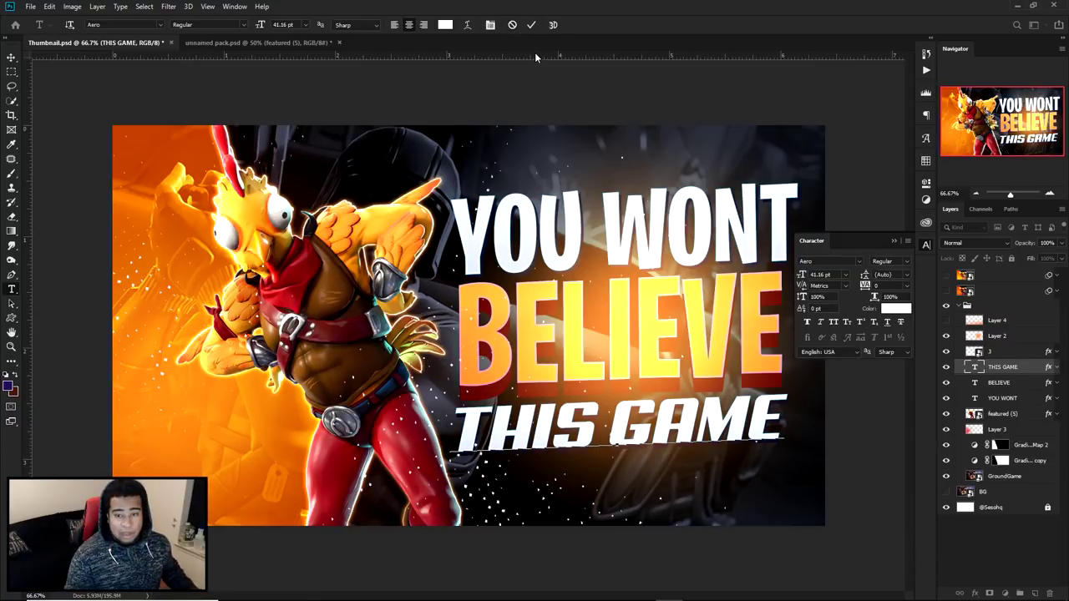
{"action": "key", "text": "ctrl+Return"}
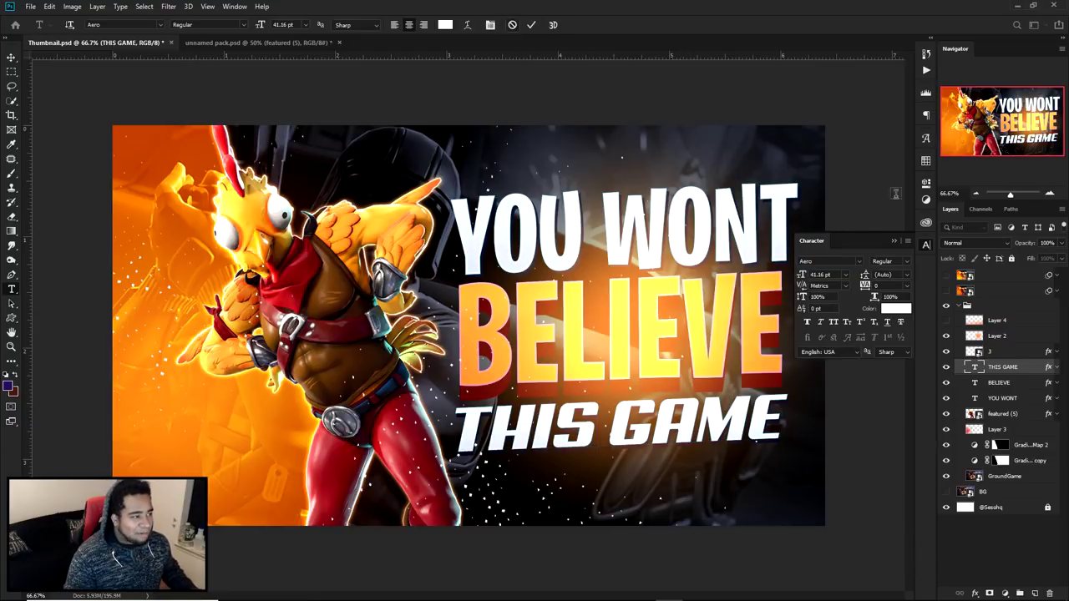
{"action": "left_click", "coordinate": [925, 245]}
Step: Collapse and hide the thumbnail's layer group so that only the BG image shows on the canvas
{"action": "left_click", "coordinate": [958, 306]}
{"action": "left_click", "coordinate": [946, 305]}
{"action": "left_click", "coordinate": [946, 305]}
{"action": "key", "text": "v"}
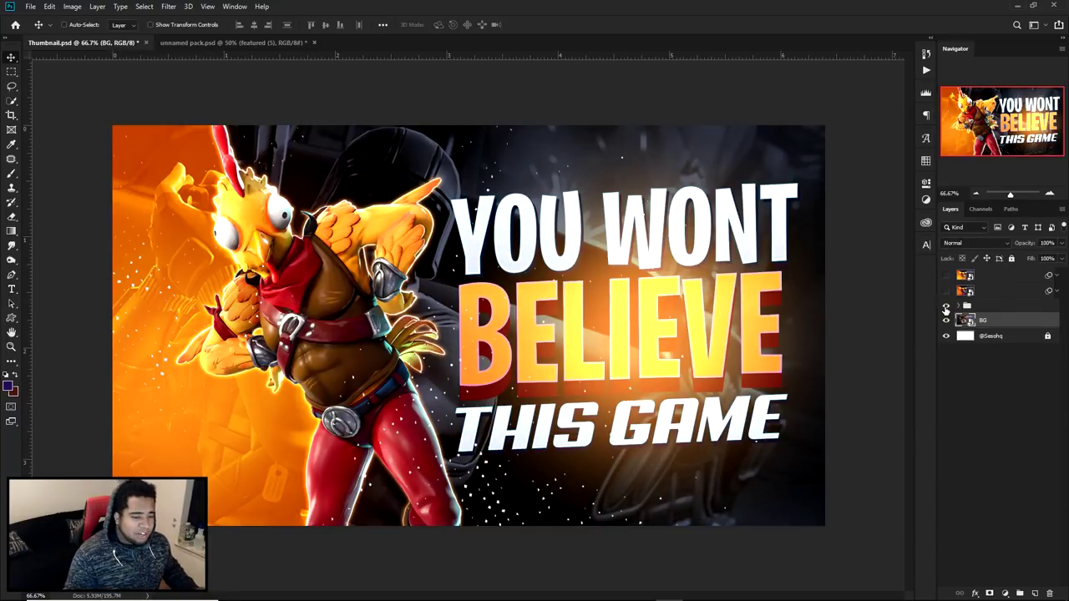
{"action": "left_click", "coordinate": [946, 306]}
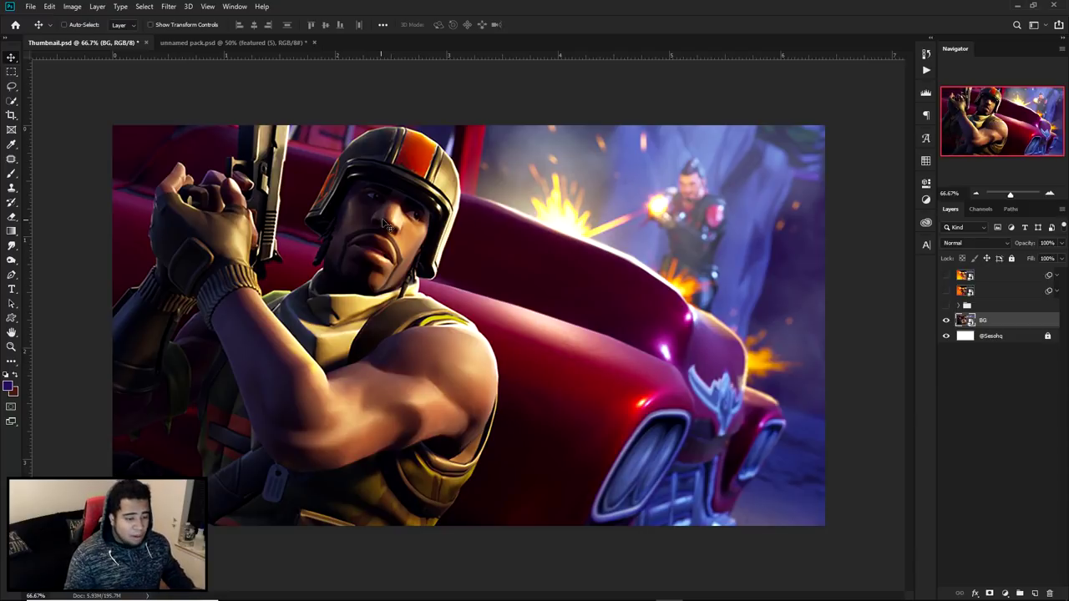
Step: Add a Gradient Map adjustment layer above BG and apply the custom preset running from black to dark blue-grey
{"action": "left_click", "coordinate": [1005, 593]}
{"action": "left_click", "coordinate": [1002, 581]}
{"action": "left_click", "coordinate": [827, 219]}
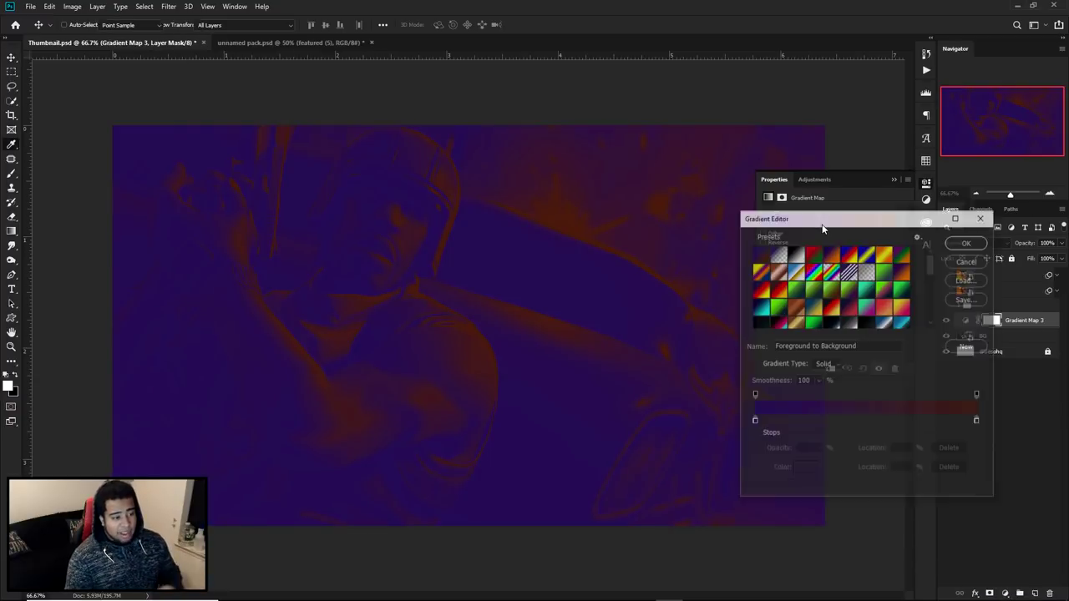
{"action": "scroll", "coordinate": [854, 291], "scroll_direction": "down", "scroll_amount": 3}
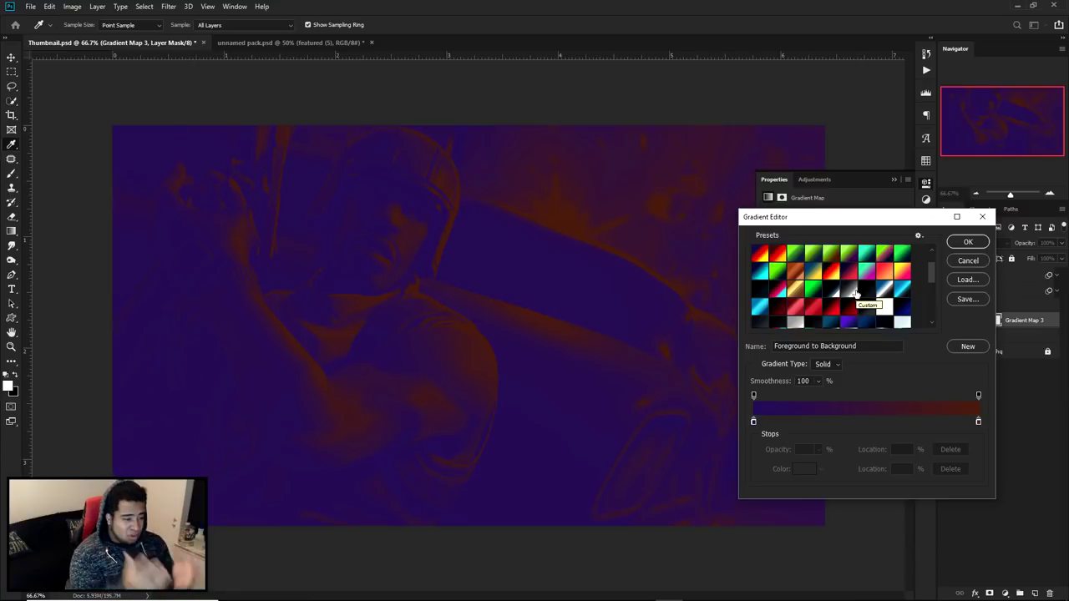
{"action": "scroll", "coordinate": [855, 292], "scroll_direction": "up", "scroll_amount": 5}
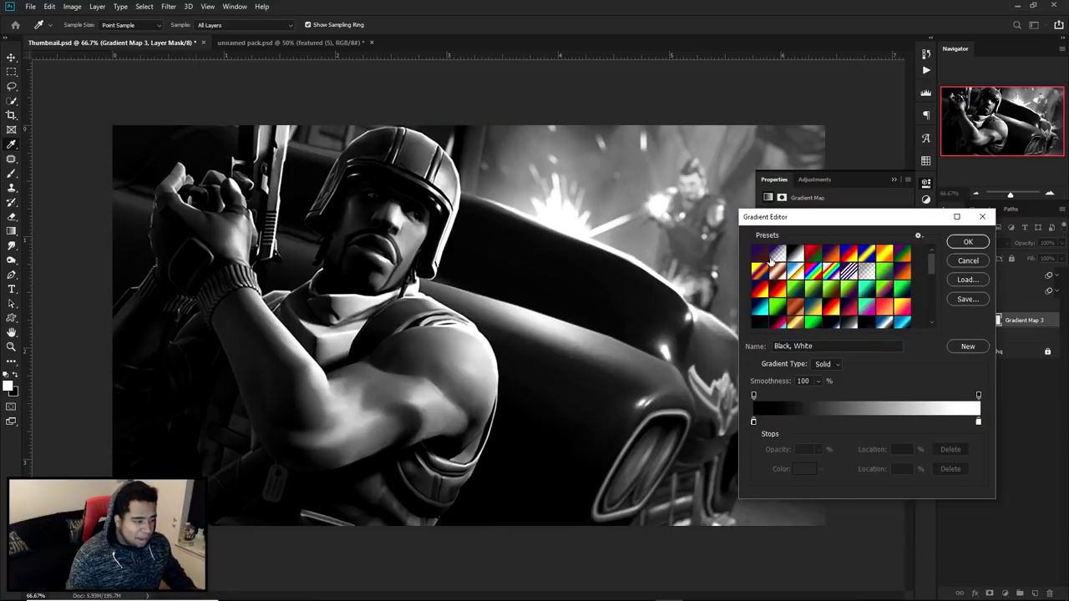
{"action": "left_click", "coordinate": [778, 254]}
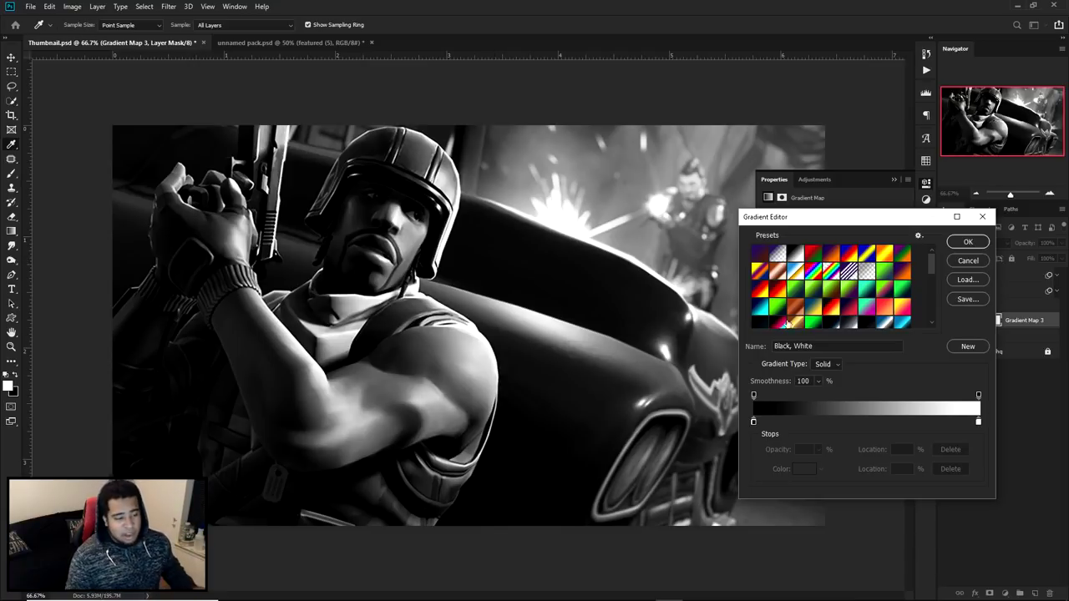
{"action": "scroll", "coordinate": [823, 300], "scroll_direction": "down", "scroll_amount": 4}
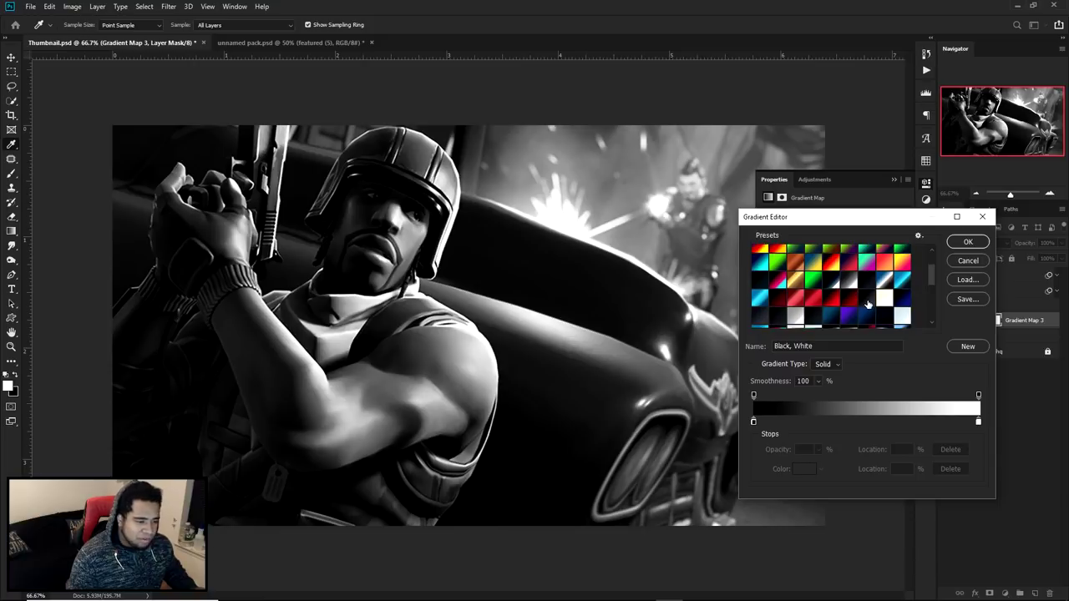
{"action": "left_click", "coordinate": [867, 304]}
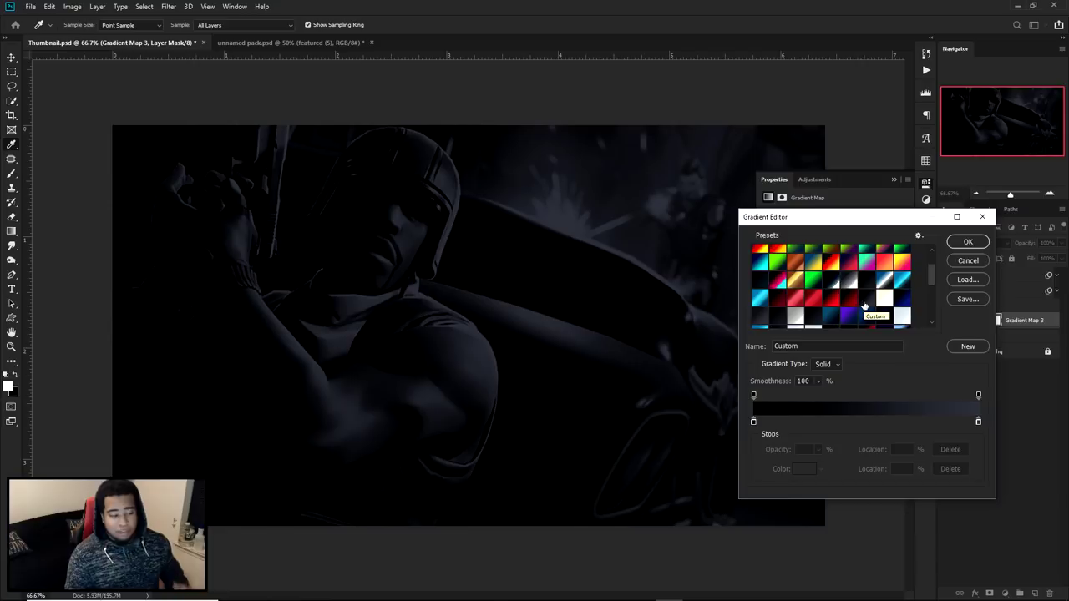
Step: Check the gradient's black stop and try brown 4a3d29 and purple 4a294a for its lighter end stop
{"action": "double_click", "coordinate": [753, 422]}
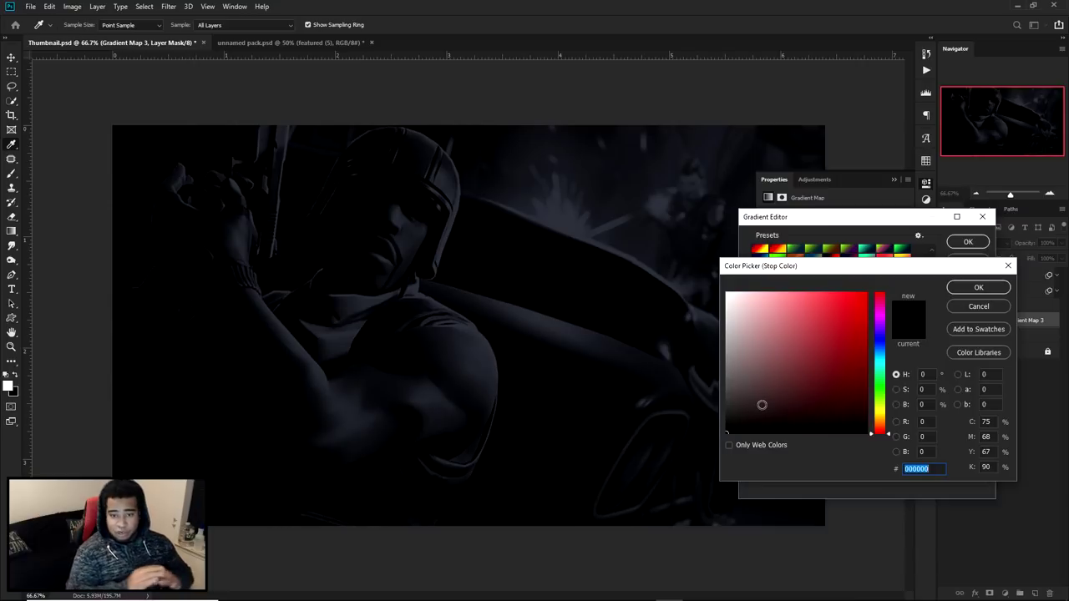
{"action": "left_click", "coordinate": [978, 287]}
{"action": "double_click", "coordinate": [978, 421]}
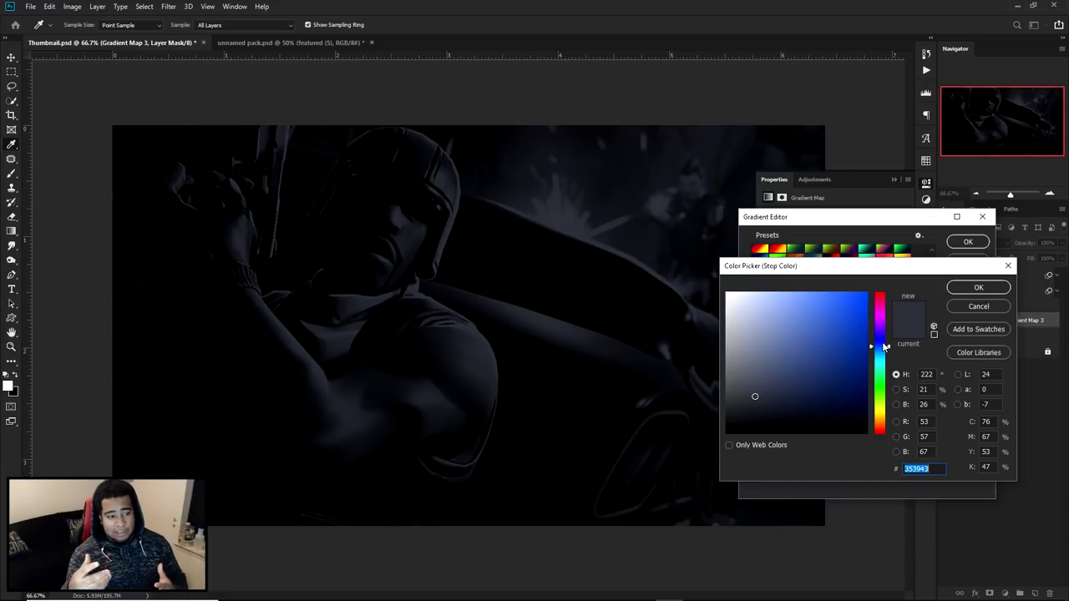
{"action": "left_click_drag", "start_coordinate": [885, 346], "coordinate": [878, 422]}
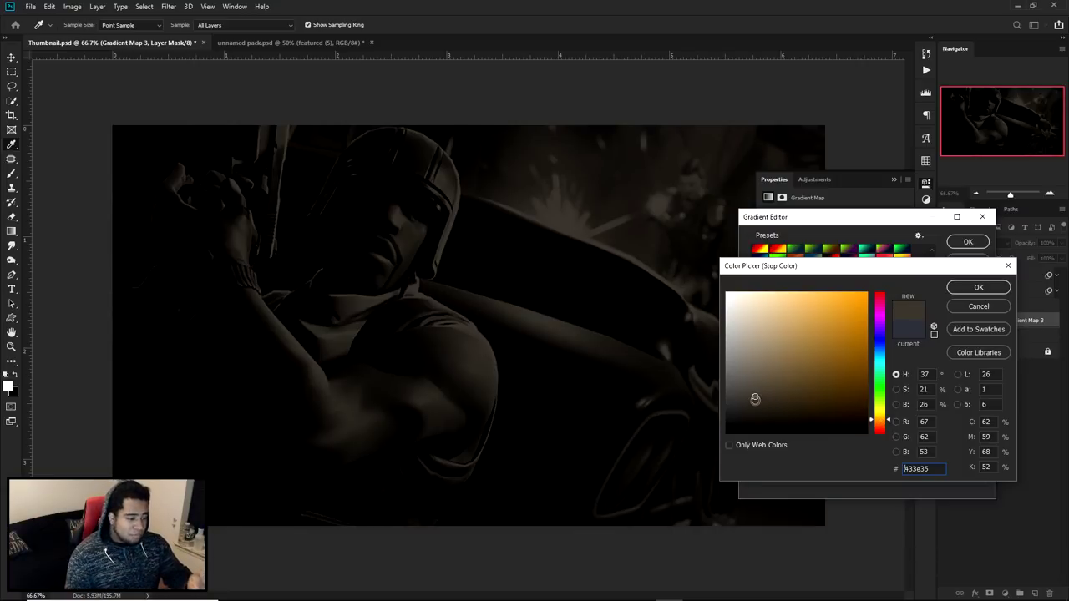
{"action": "left_click", "coordinate": [759, 393]}
{"action": "left_click_drag", "start_coordinate": [759, 394], "coordinate": [788, 392]}
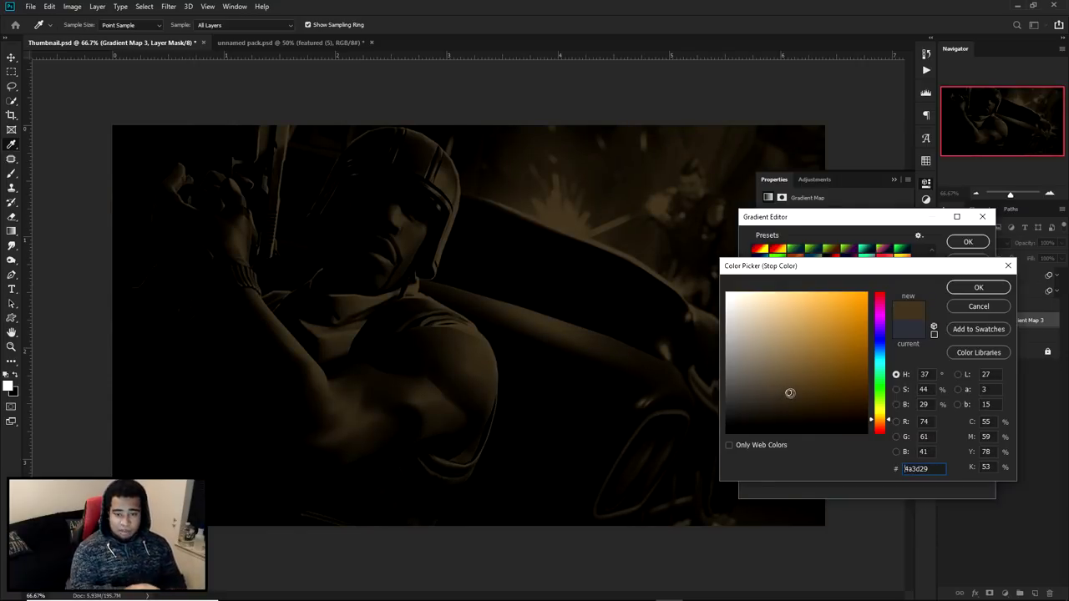
{"action": "mouse_move", "coordinate": [881, 323]}
{"action": "left_mouse_down"}
{"action": "mouse_move", "coordinate": [869, 291]}
{"action": "mouse_move", "coordinate": [849, 289]}
{"action": "mouse_move", "coordinate": [879, 318]}
{"action": "left_mouse_up"}
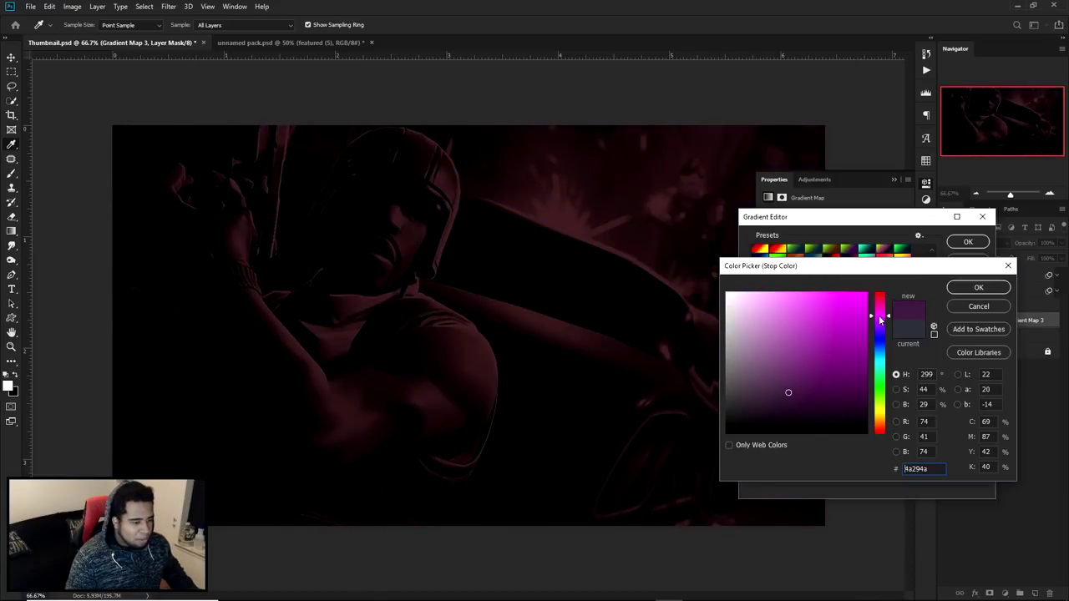
{"action": "left_click", "coordinate": [966, 303]}
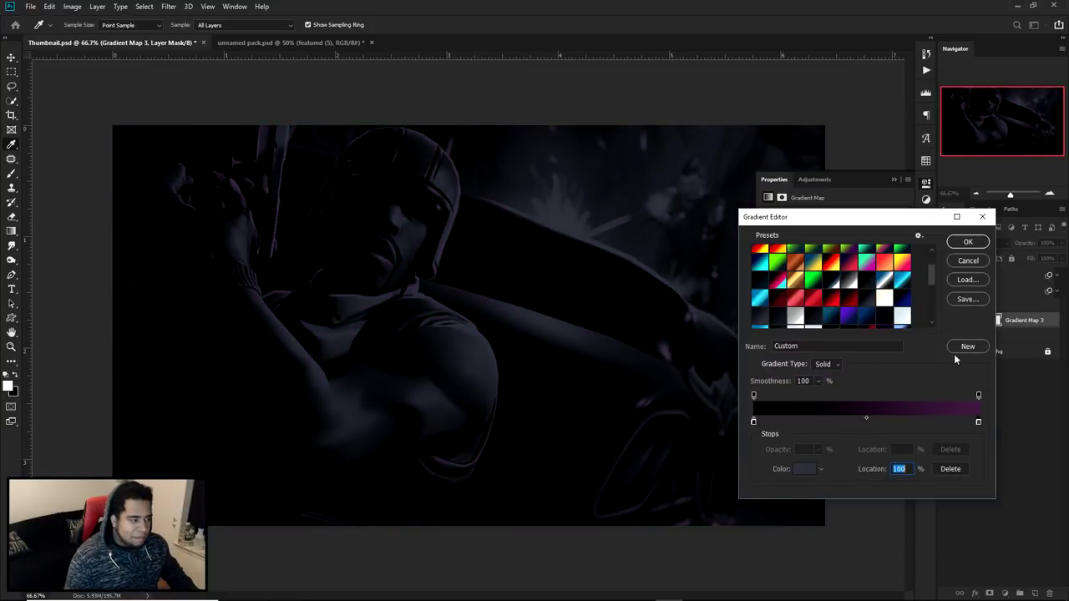
Step: Set the gradient's colour midpoint location to 44%
{"action": "left_click", "coordinate": [978, 422]}
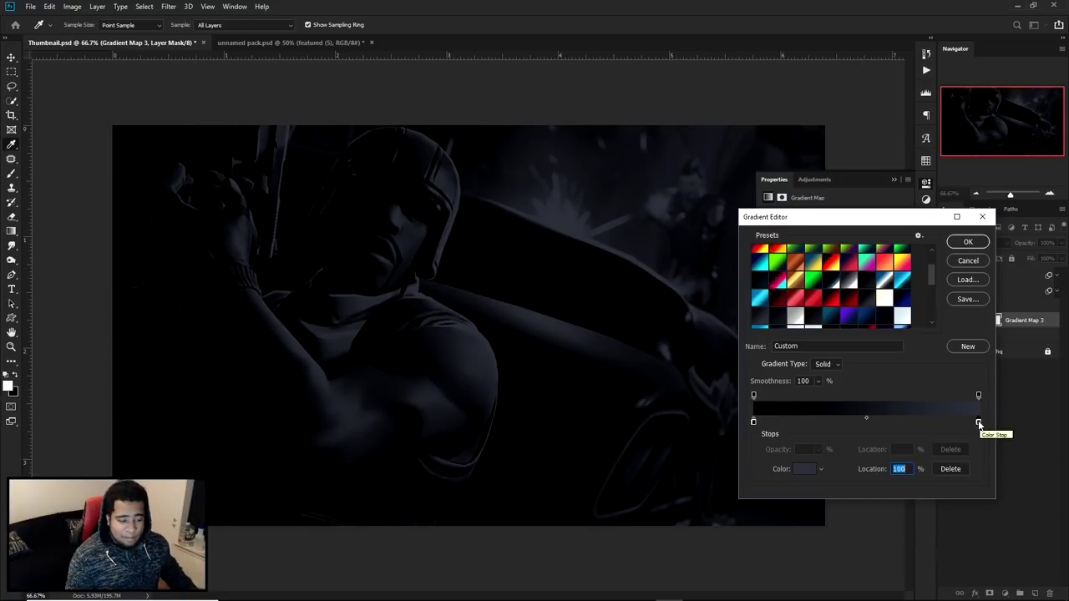
{"action": "mouse_move", "coordinate": [865, 417]}
{"action": "left_mouse_down"}
{"action": "mouse_move", "coordinate": [766, 421]}
{"action": "mouse_move", "coordinate": [865, 417]}
{"action": "left_mouse_up"}
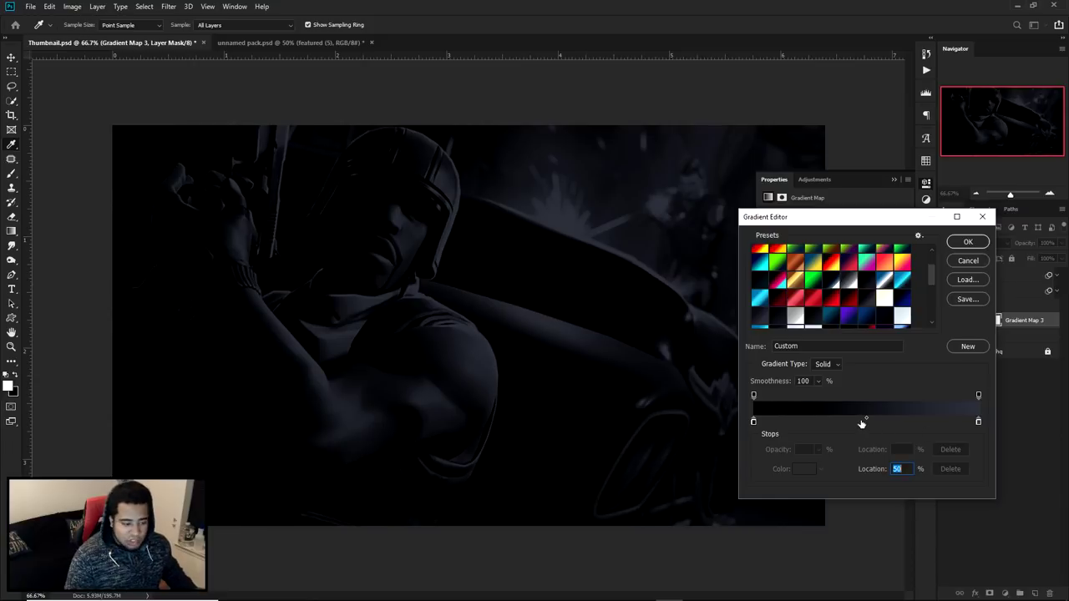
{"action": "left_click_drag", "start_coordinate": [867, 418], "coordinate": [853, 418]}
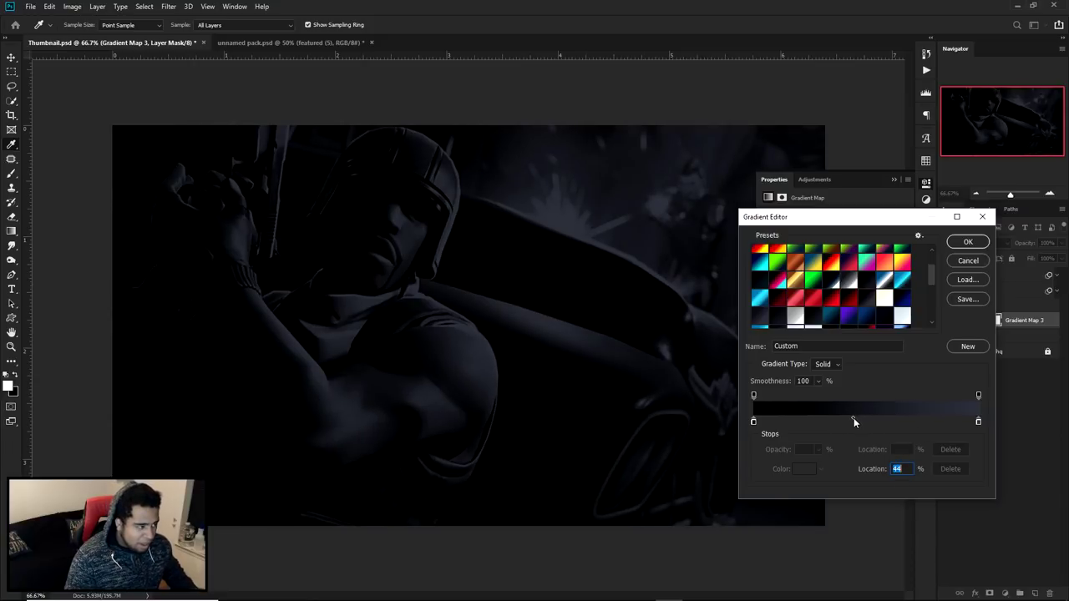
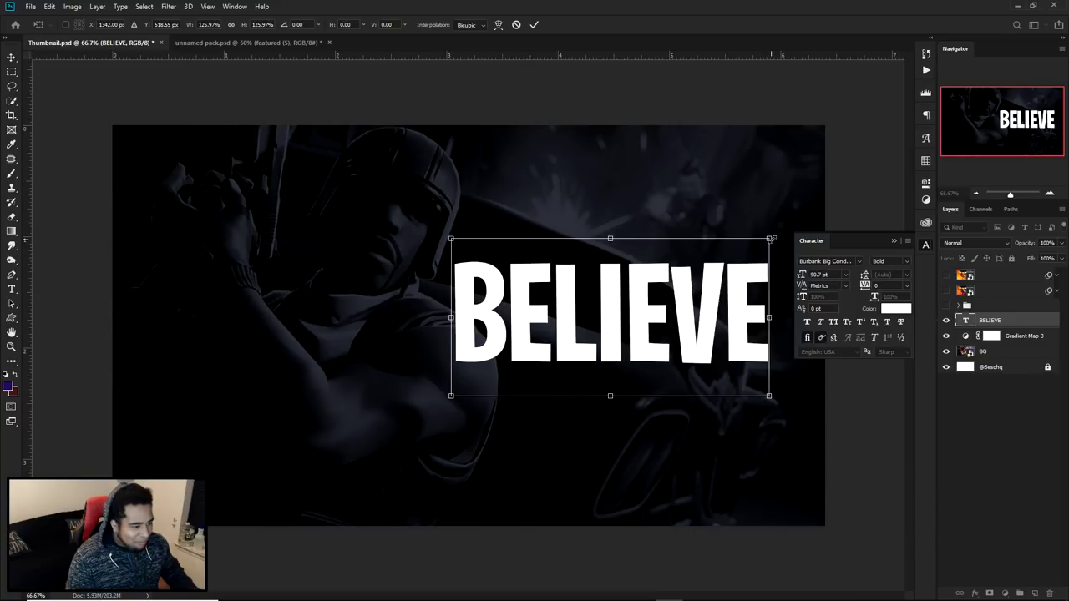
Step: Enlarge the BELIEVE text to about 92 pt and position it in the right half of the canvas
{"action": "key", "text": "Return"}
{"action": "left_click_drag", "start_coordinate": [704, 334], "coordinate": [720, 346]}
{"action": "left_click", "coordinate": [925, 245]}
{"action": "key", "text": "ctrl+t"}
{"action": "key", "text": "Escape"}
Step: Duplicate the BELIEVE text directly above the original and change the copy's wording to YOU WONT
{"action": "left_click_drag", "start_coordinate": [671, 359], "coordinate": [672, 259]}
{"action": "double_click", "coordinate": [658, 203]}
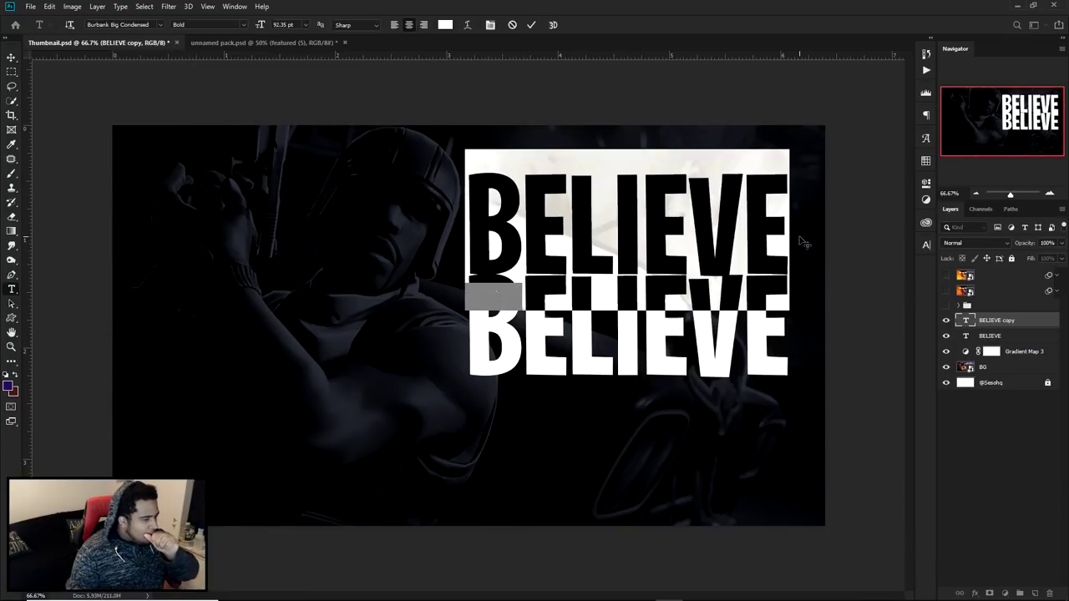
{"action": "type", "text": "YOU W"}
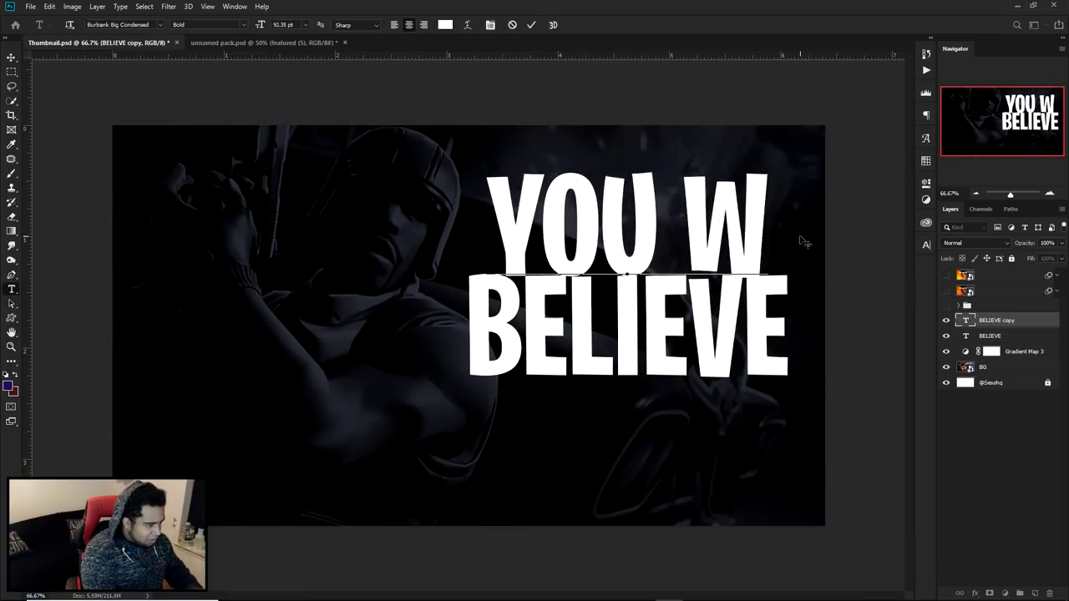
{"action": "type", "text": "ONTv"}
Step: Compare with the finished thumbnail layer, and scale the YOU WONT line down to fit closely above BELIEVE
{"action": "left_click", "coordinate": [947, 290]}
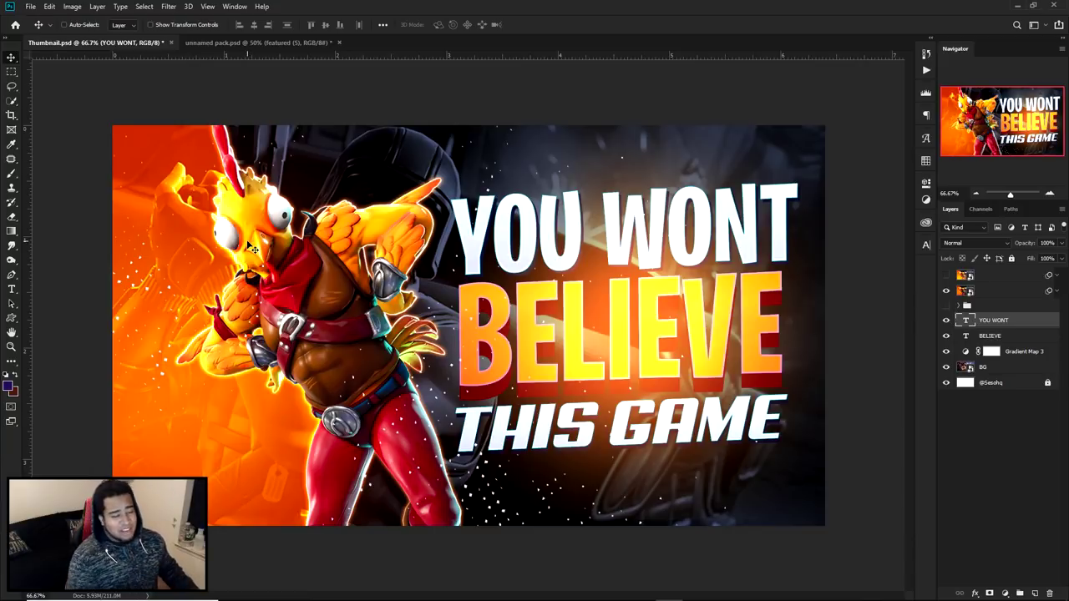
{"action": "left_click", "coordinate": [946, 291]}
{"action": "key", "text": "ctrl+t"}
{"action": "left_click_drag", "start_coordinate": [850, 148], "coordinate": [795, 168]}
Step: Duplicate the YOU WONT line below BELIEVE and change the copy's wording to THIS
{"action": "left_click_drag", "start_coordinate": [751, 214], "coordinate": [744, 429]}
{"action": "key", "text": "Return"}
{"action": "double_click", "coordinate": [702, 410]}
{"action": "type", "text": "THIS"}
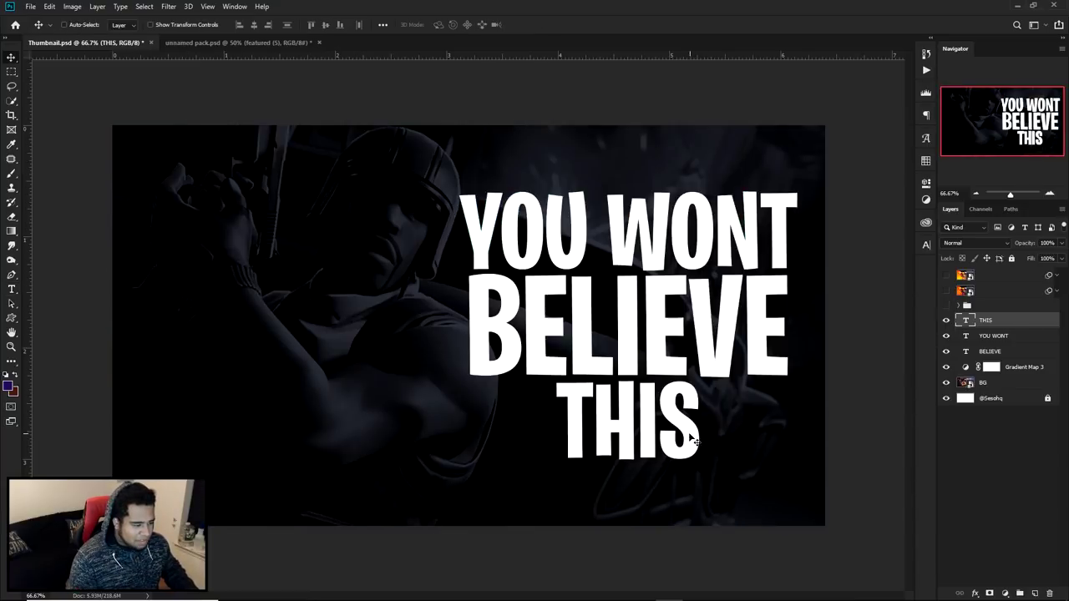
{"action": "key", "text": "t"}
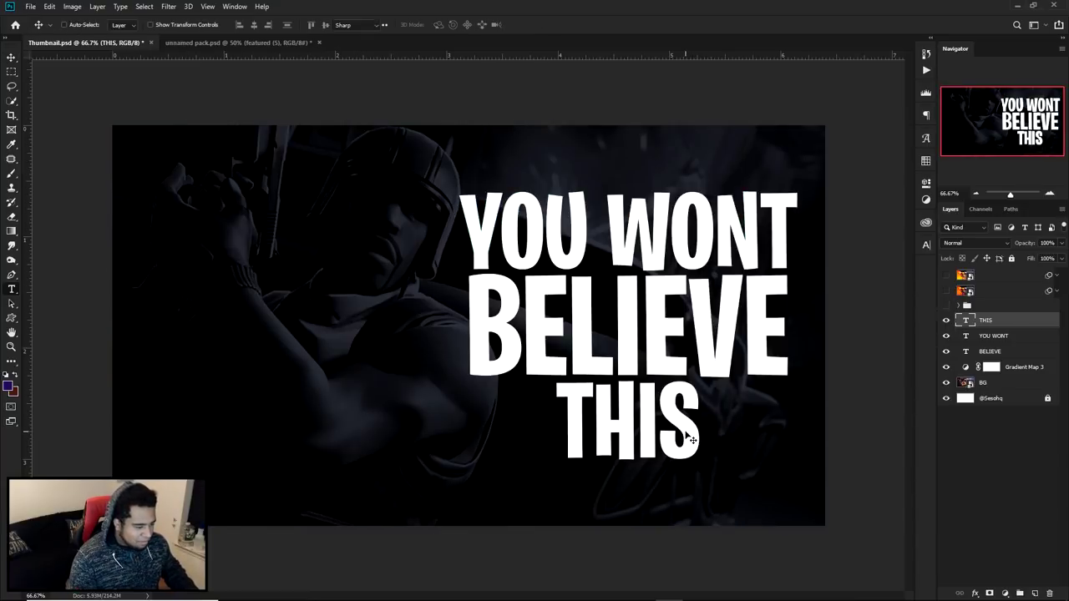
Step: Extend the THIS line's wording to THIS GAME and commit the text
{"action": "left_click", "coordinate": [688, 434]}
{"action": "type", "text": "GAME"}
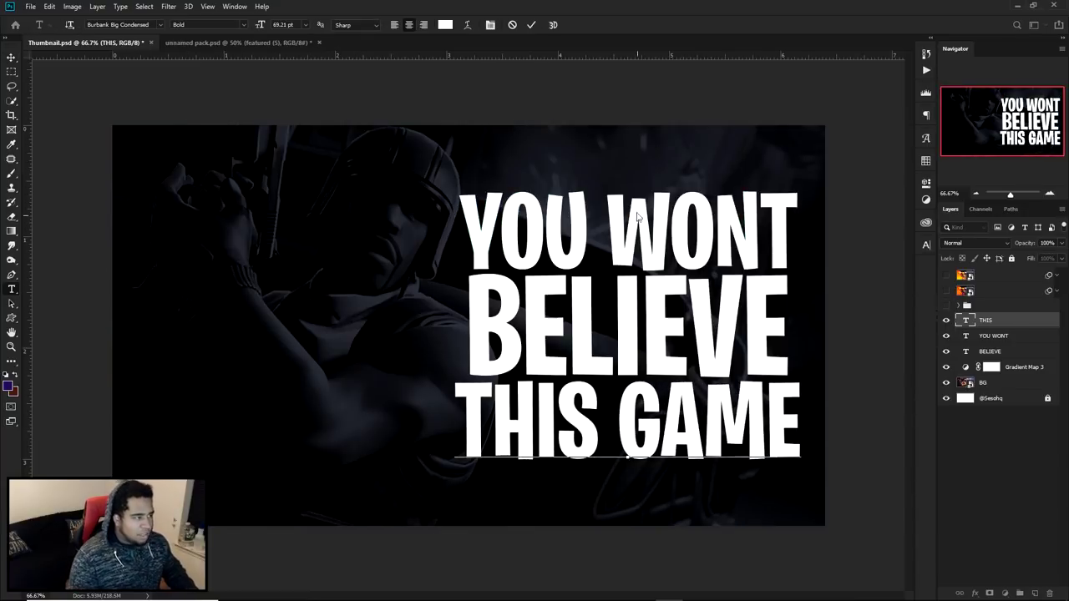
{"action": "left_click", "coordinate": [530, 26]}
{"action": "key", "text": "v"}
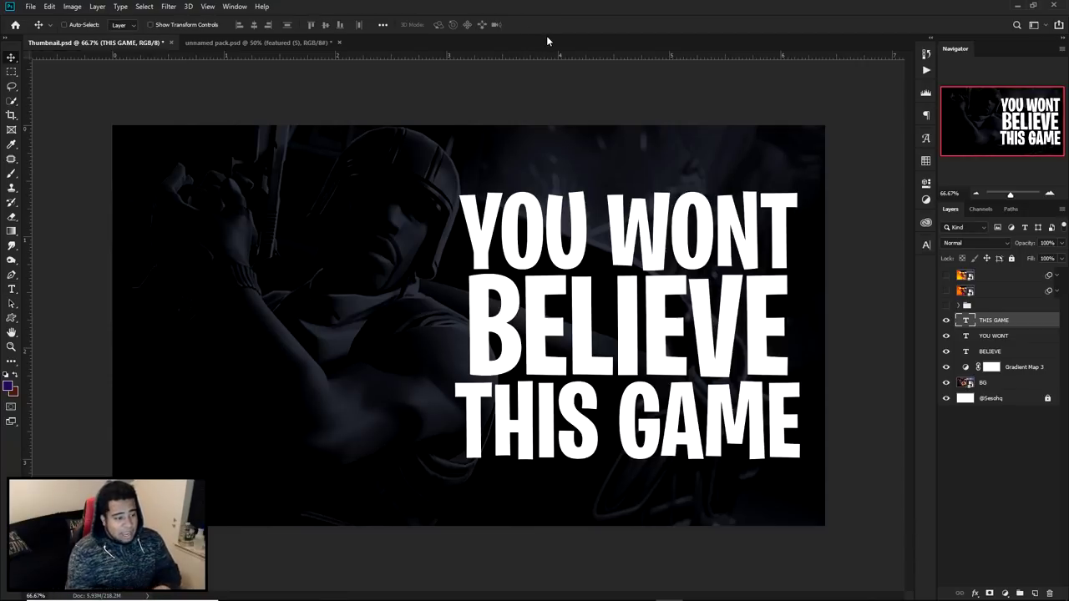
Step: Enlarge the three headline lines together until they nearly fill the canvas height, and shift them left to fit
{"action": "left_click", "coordinate": [997, 351], "text": "shift"}
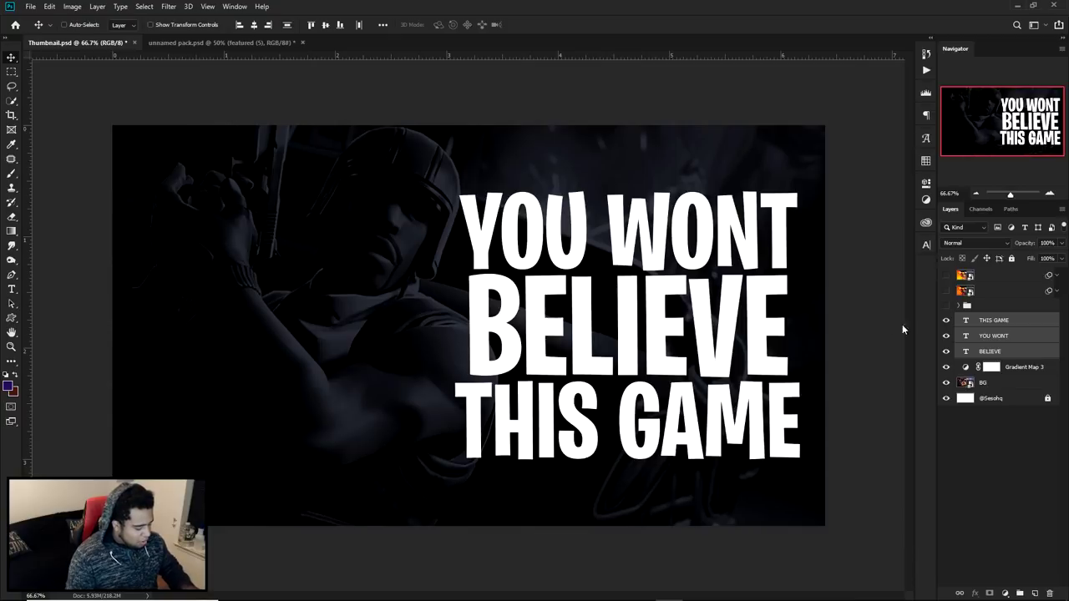
{"action": "key", "text": "ctrl+t"}
{"action": "left_click_drag", "start_coordinate": [799, 186], "coordinate": [854, 140]}
{"action": "left_click_drag", "start_coordinate": [691, 318], "coordinate": [622, 322]}
{"action": "key", "text": "Return"}
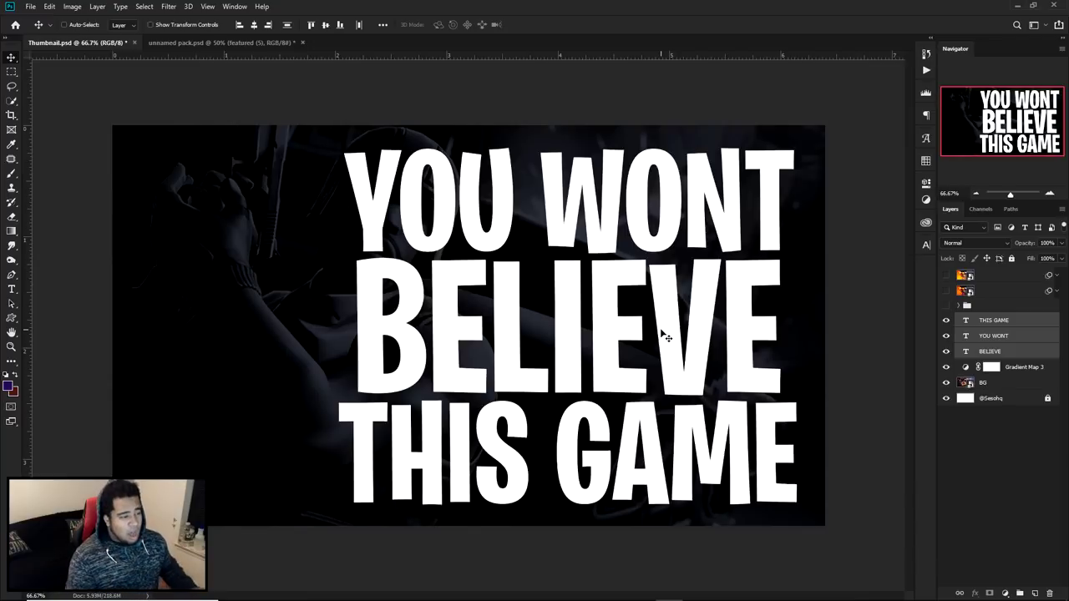
Step: Shrink the three headline lines together, place them in the right half of the canvas and scale them to 161.11%
{"action": "left_click_drag", "start_coordinate": [666, 337], "coordinate": [679, 337]}
{"action": "key", "text": "ctrl+t"}
{"action": "left_click_drag", "start_coordinate": [808, 150], "coordinate": [683, 248]}
{"action": "key", "text": "Return"}
{"action": "left_click_drag", "start_coordinate": [632, 322], "coordinate": [676, 321]}
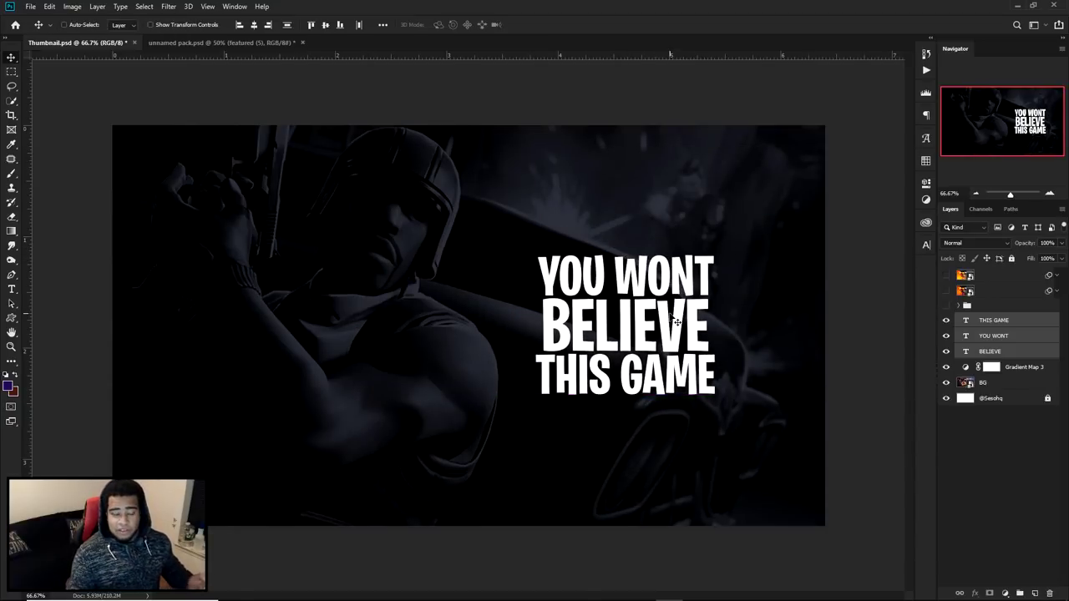
{"action": "left_click_drag", "start_coordinate": [677, 322], "coordinate": [676, 322]}
{"action": "key", "text": "ctrl+t"}
{"action": "left_click_drag", "start_coordinate": [716, 254], "coordinate": [769, 213]}
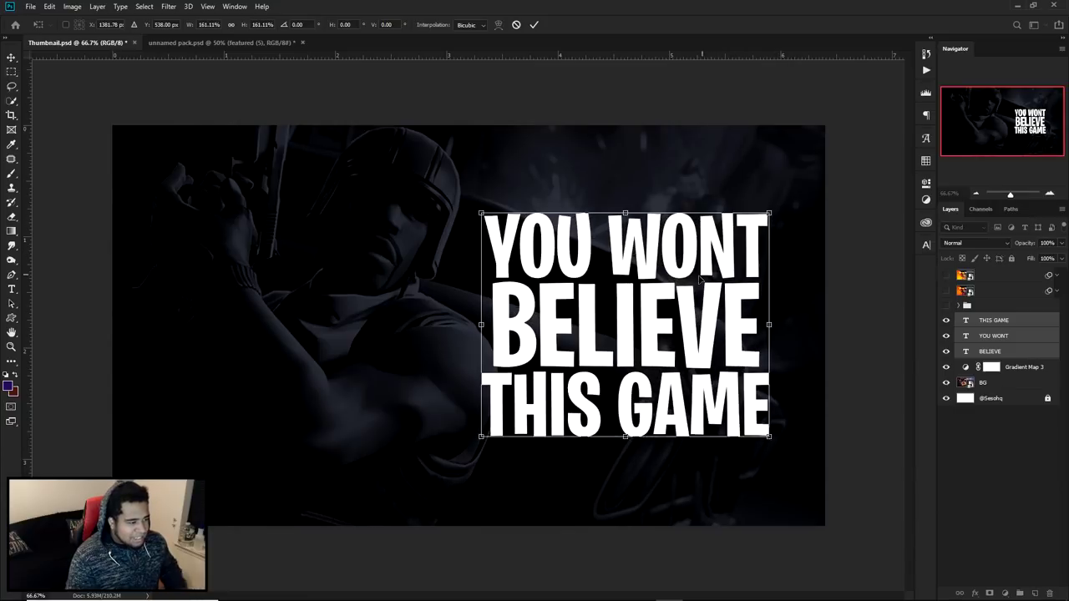
{"action": "key", "text": "Return"}
Step: Try duplicating the YOU WONT line over the left half of the canvas, undo the copy and restore the last headline scaling
{"action": "left_click_drag", "start_coordinate": [627, 239], "coordinate": [403, 436]}
{"action": "key", "text": "ctrl+z"}
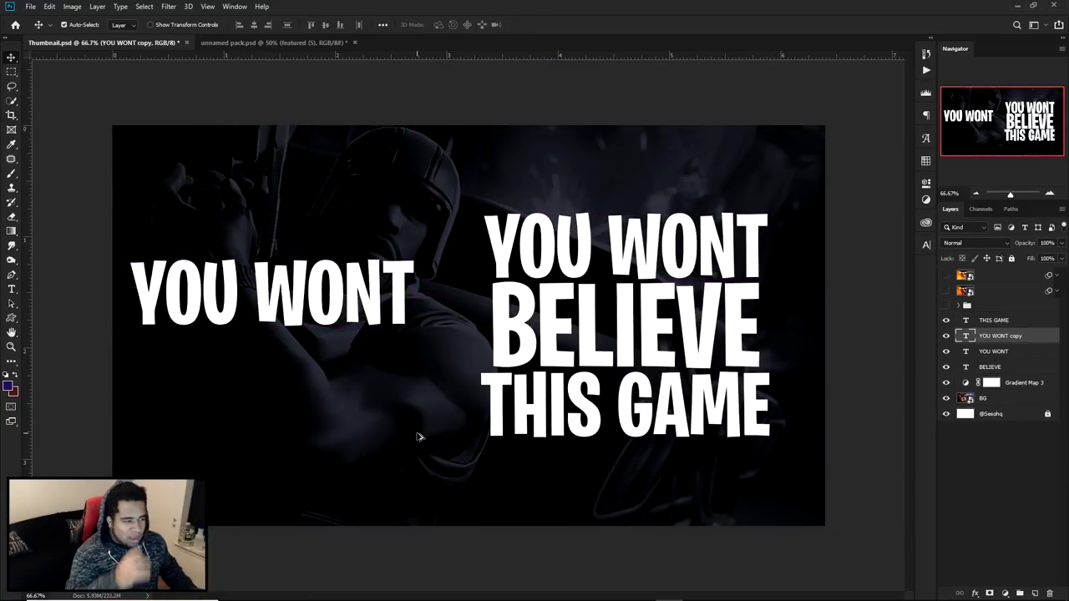
{"action": "key", "text": "ctrl+z"}
{"action": "key", "text": "ctrl+z"}
{"action": "key", "text": "ctrl+z"}
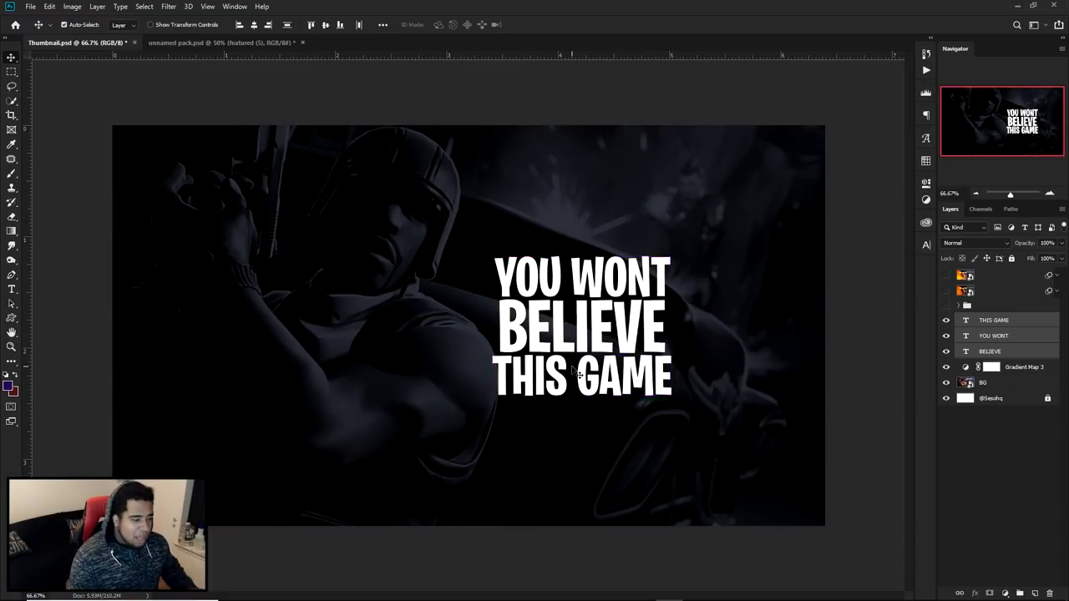
{"action": "key", "text": "ctrl+shift+z"}
{"action": "key", "text": "ctrl+shift+z"}
Step: Enlarge the three headline lines together, compare them with the finished thumbnail layer, and scale them up another 102.46%
{"action": "key", "text": "ctrl+t"}
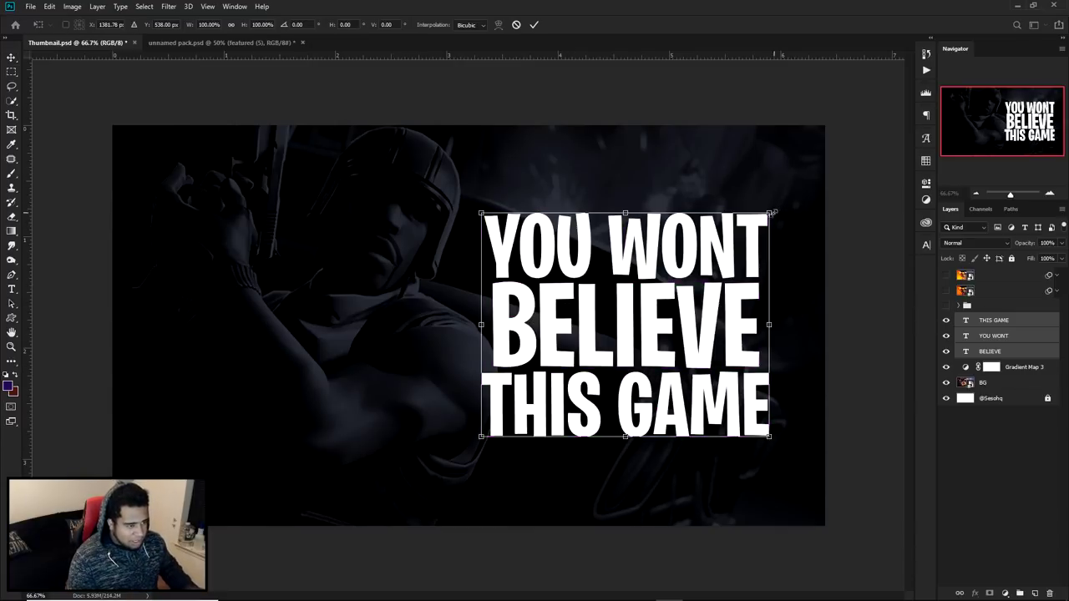
{"action": "left_click_drag", "start_coordinate": [772, 213], "coordinate": [807, 187]}
{"action": "key", "text": "Return"}
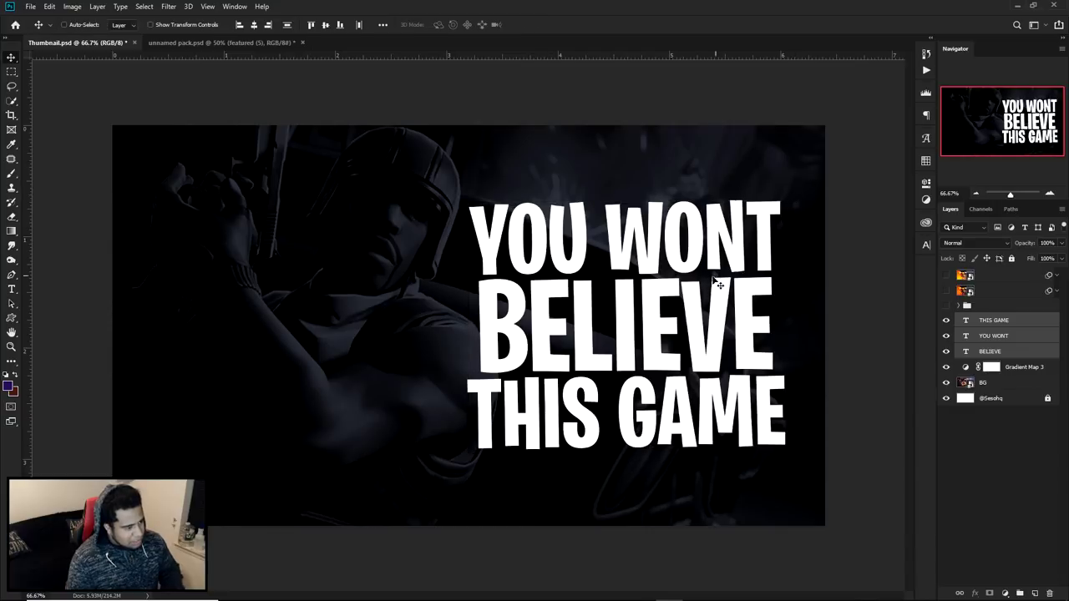
{"action": "left_click", "coordinate": [946, 291]}
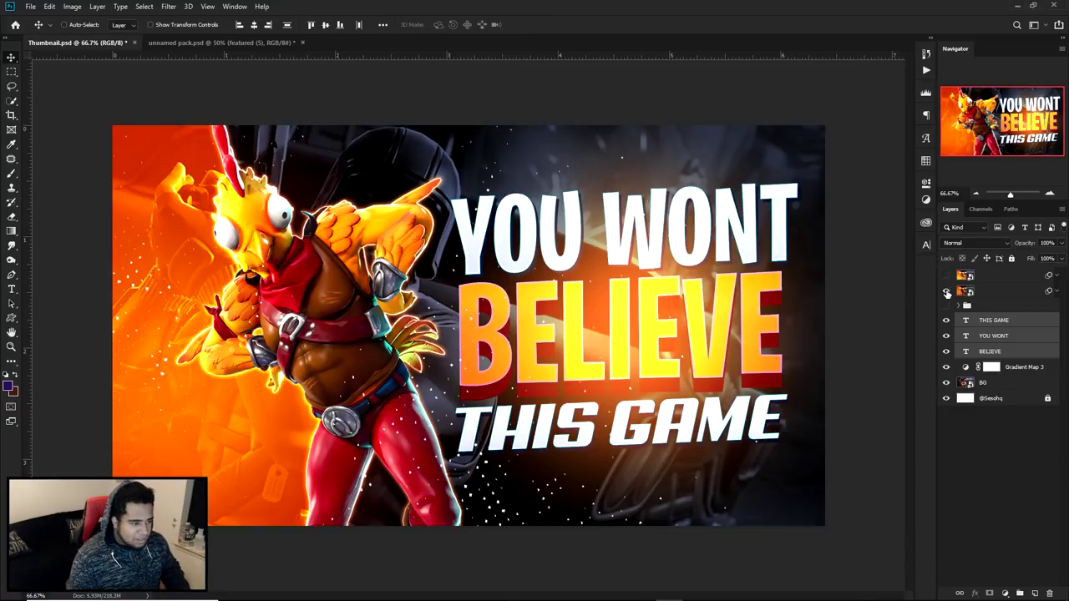
{"action": "left_click", "coordinate": [946, 290]}
{"action": "key", "text": "ctrl+t"}
{"action": "left_click_drag", "start_coordinate": [776, 203], "coordinate": [781, 198]}
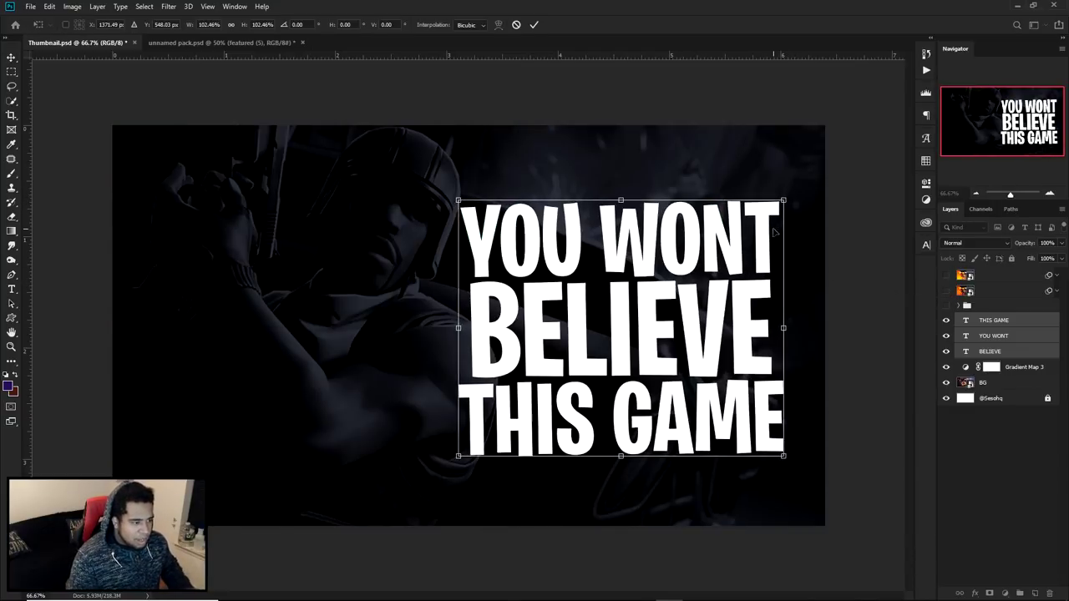
{"action": "key", "text": "Return"}
Step: Try the lazer84 font on the THIS GAME line, shift the line left, and undo both changes
{"action": "left_click", "coordinate": [998, 321]}
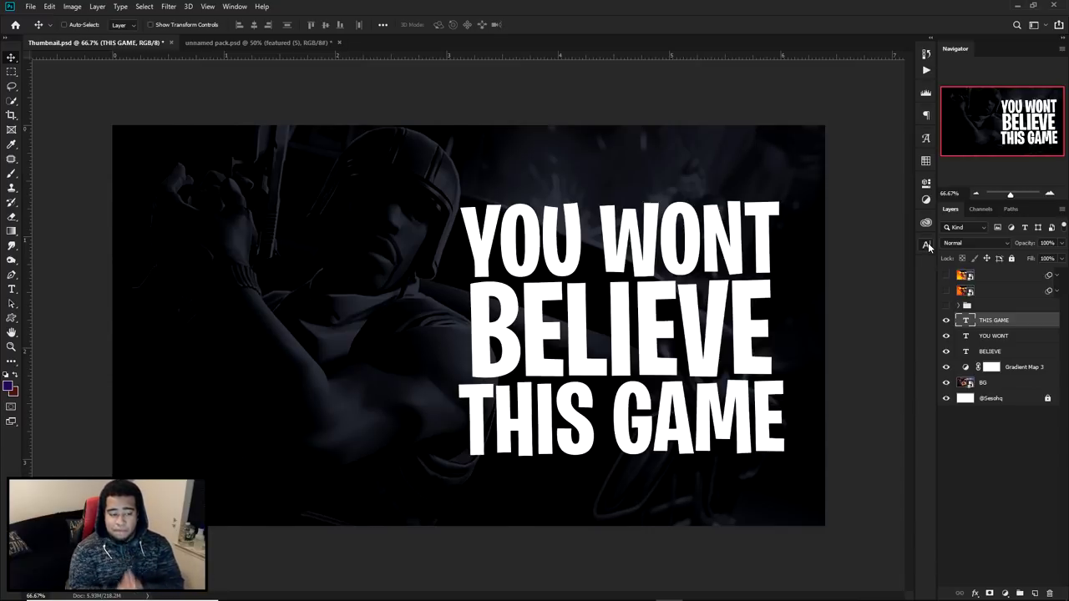
{"action": "left_click", "coordinate": [928, 242]}
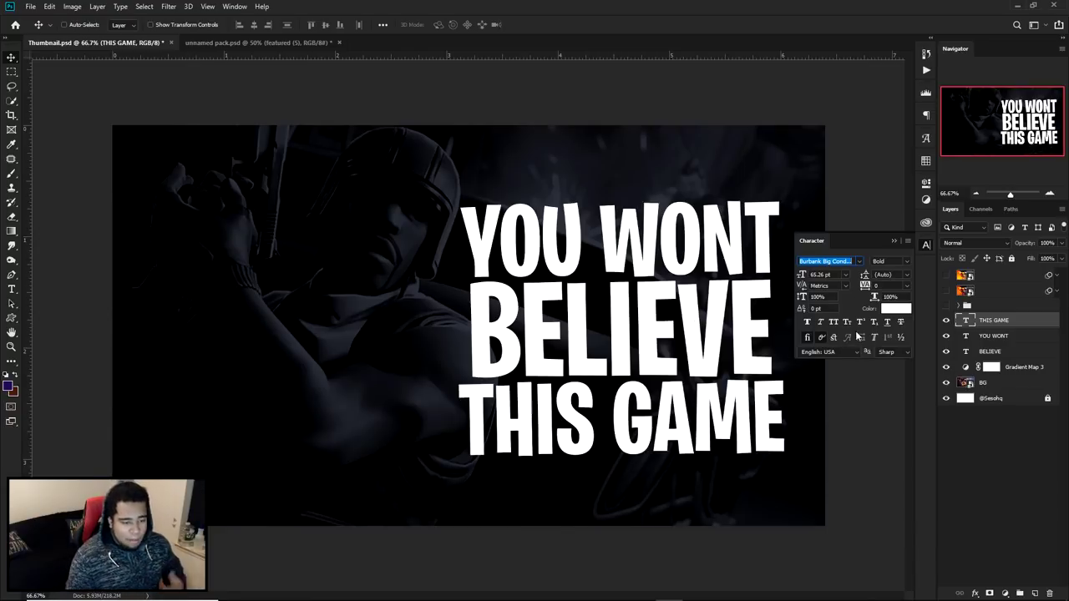
{"action": "left_click", "coordinate": [859, 261]}
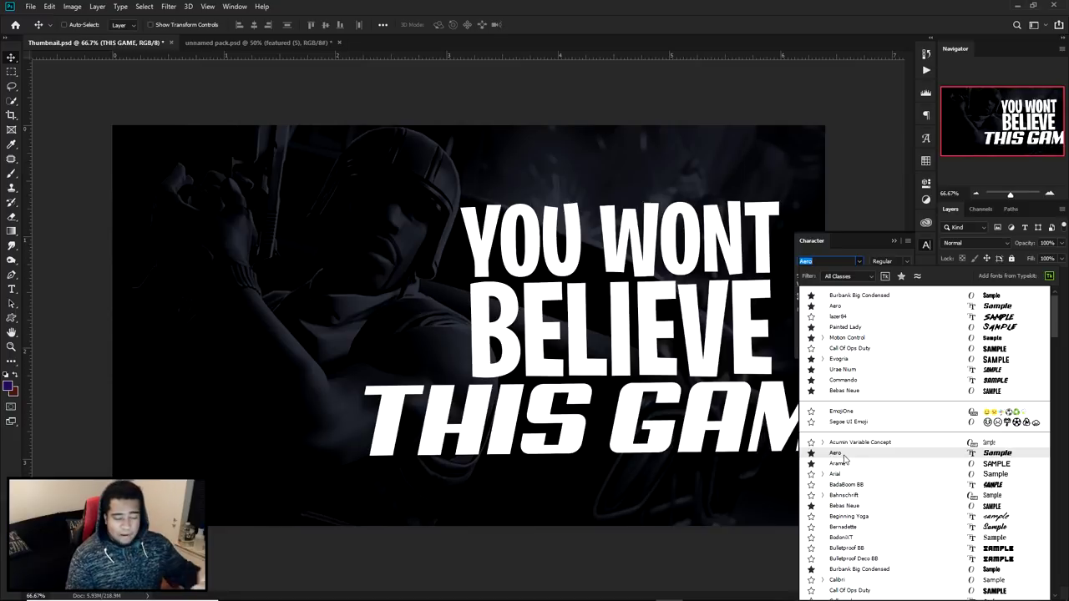
{"action": "left_click", "coordinate": [844, 318]}
{"action": "left_click_drag", "start_coordinate": [625, 450], "coordinate": [525, 463]}
{"action": "key", "text": "ctrl"}
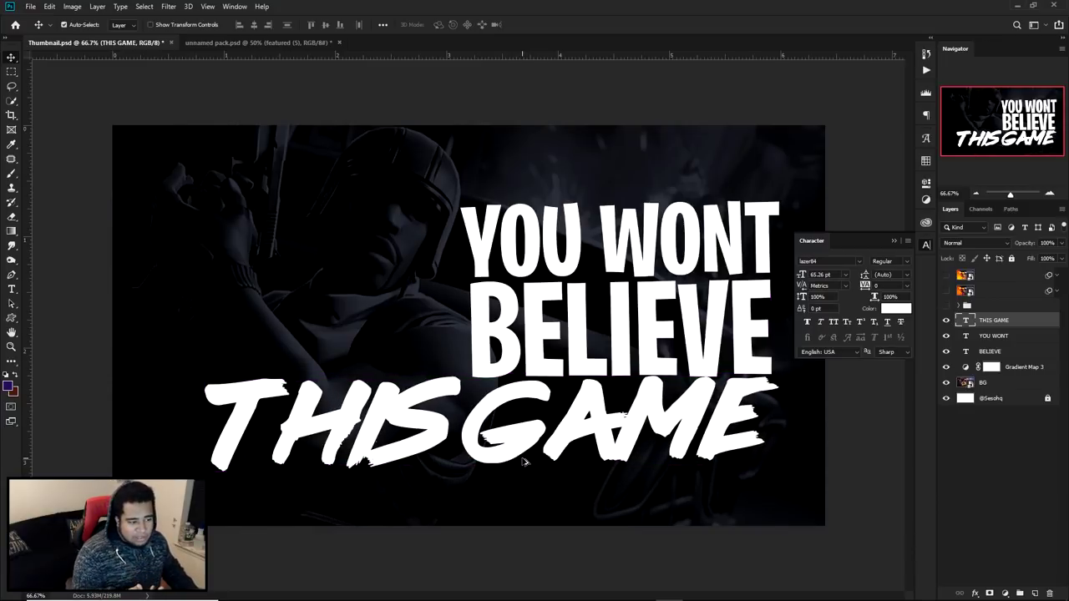
{"action": "key", "text": "ctrl+z"}
{"action": "key", "text": "ctrl+z"}
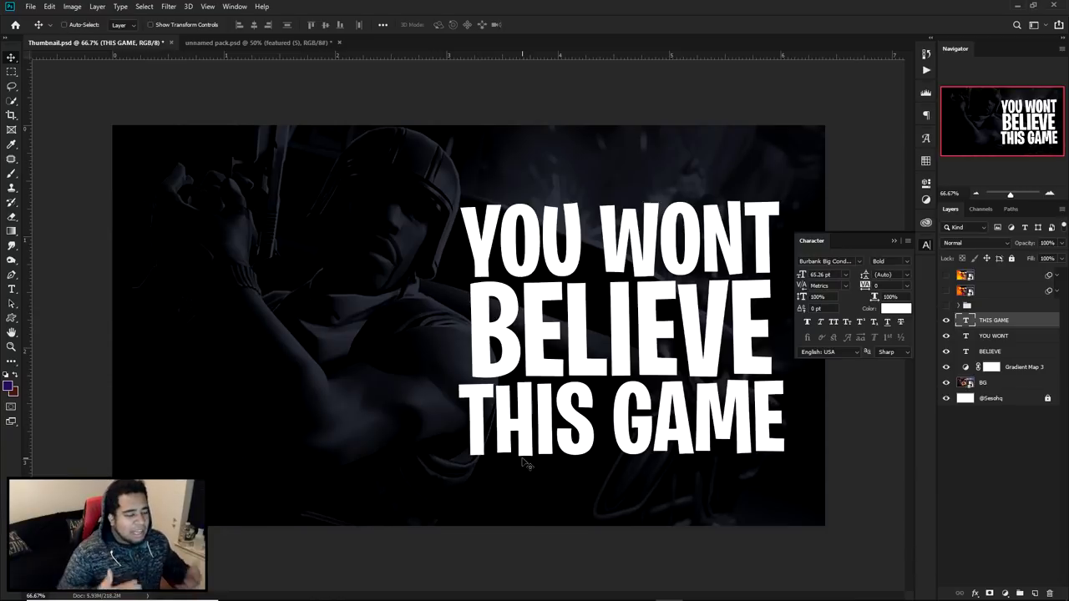
Step: Set the THIS GAME line in the Aero font and scale it down to fit closely below BELIEVE
{"action": "left_click", "coordinate": [858, 261]}
{"action": "left_click", "coordinate": [844, 456]}
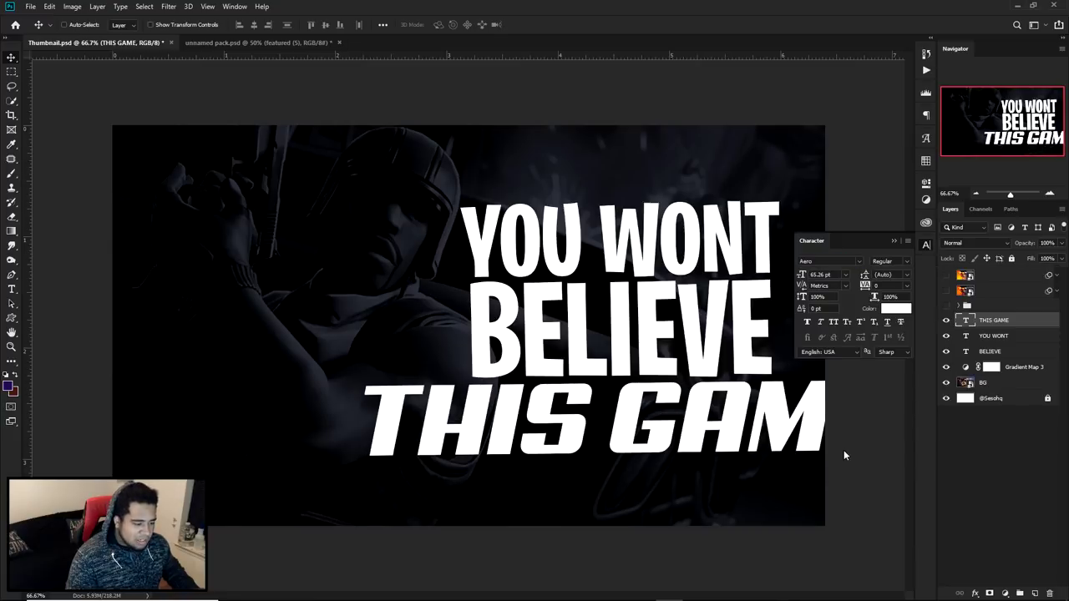
{"action": "left_click", "coordinate": [925, 242]}
{"action": "key", "text": "ctrl+t"}
{"action": "left_click_drag", "start_coordinate": [851, 372], "coordinate": [790, 383]}
{"action": "key", "text": "Return"}
{"action": "mouse_move", "coordinate": [701, 423]}
{"action": "left_mouse_down"}
{"action": "mouse_move", "coordinate": [696, 409]}
{"action": "mouse_move", "coordinate": [703, 415]}
{"action": "left_mouse_up"}
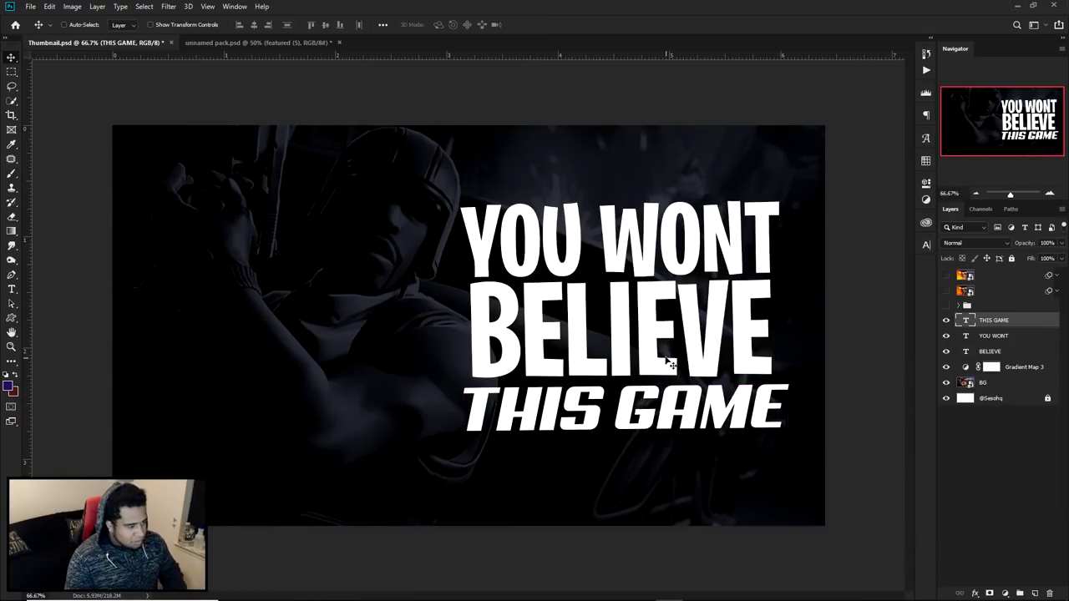
Step: Nudge BELIEVE slightly down between its neighbouring lines, and move all three headline lines a little lower together
{"action": "left_click", "coordinate": [668, 363], "text": "ctrl"}
{"action": "left_click", "coordinate": [1002, 324], "text": "shift"}
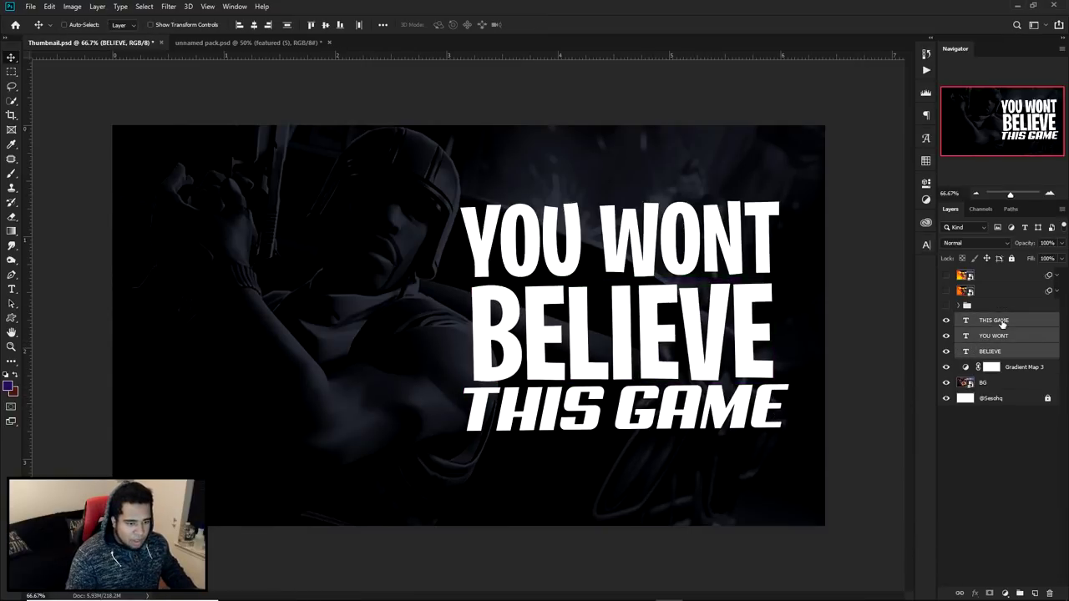
{"action": "left_click_drag", "start_coordinate": [686, 319], "coordinate": [685, 329]}
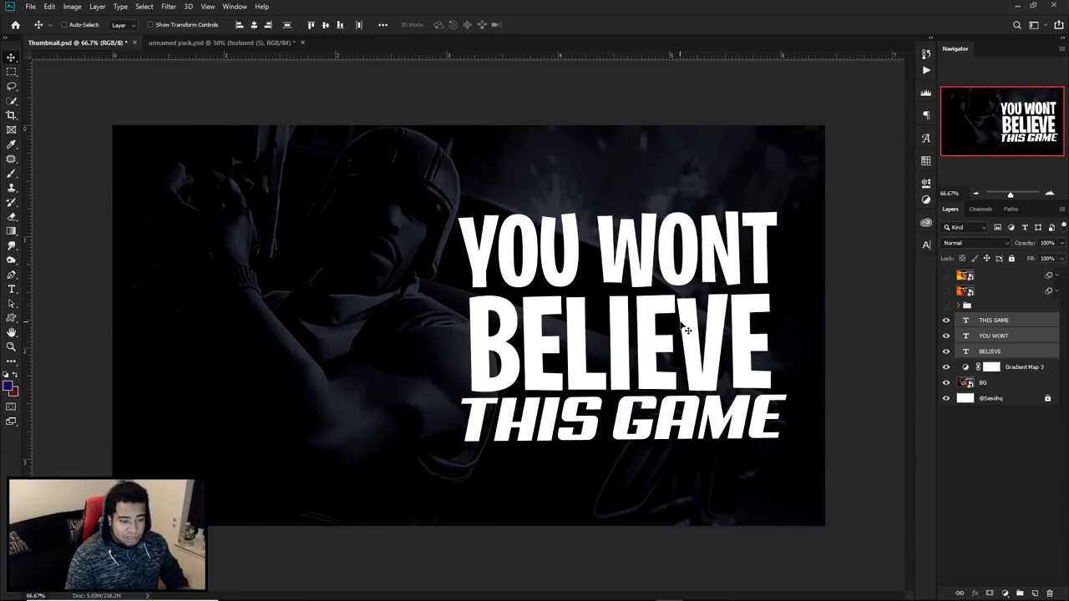
Step: Apply the saved red-to-orange layer style with Gradient Overlay and Drop Shadow to the BELIEVE text
{"action": "left_click", "coordinate": [1014, 354]}
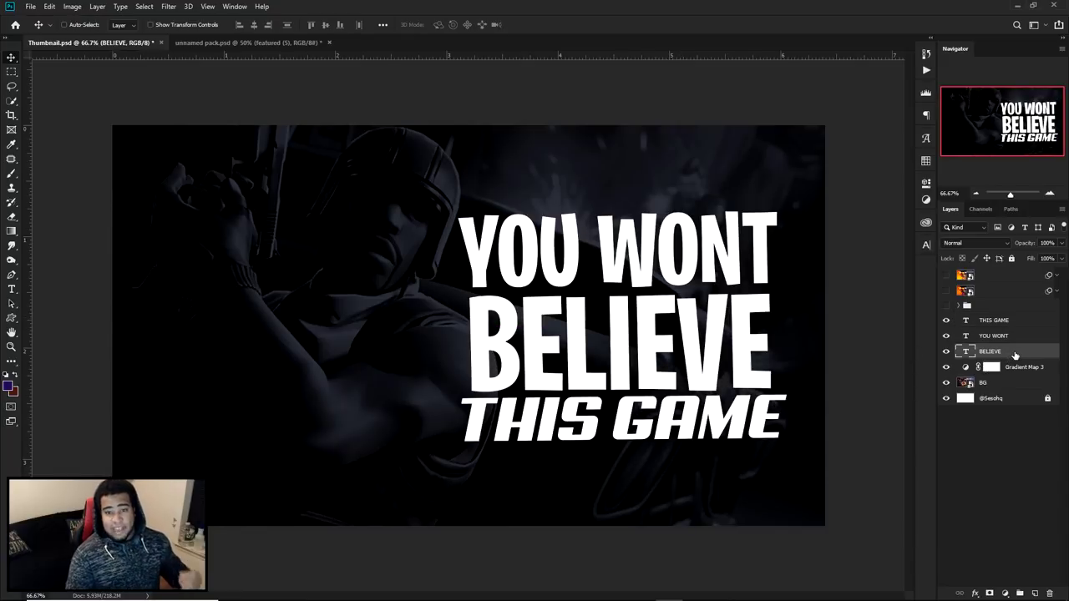
{"action": "double_click", "coordinate": [1014, 355]}
{"action": "left_click", "coordinate": [632, 350]}
{"action": "left_click_drag", "start_coordinate": [662, 332], "coordinate": [180, 231]}
{"action": "left_click", "coordinate": [390, 313]}
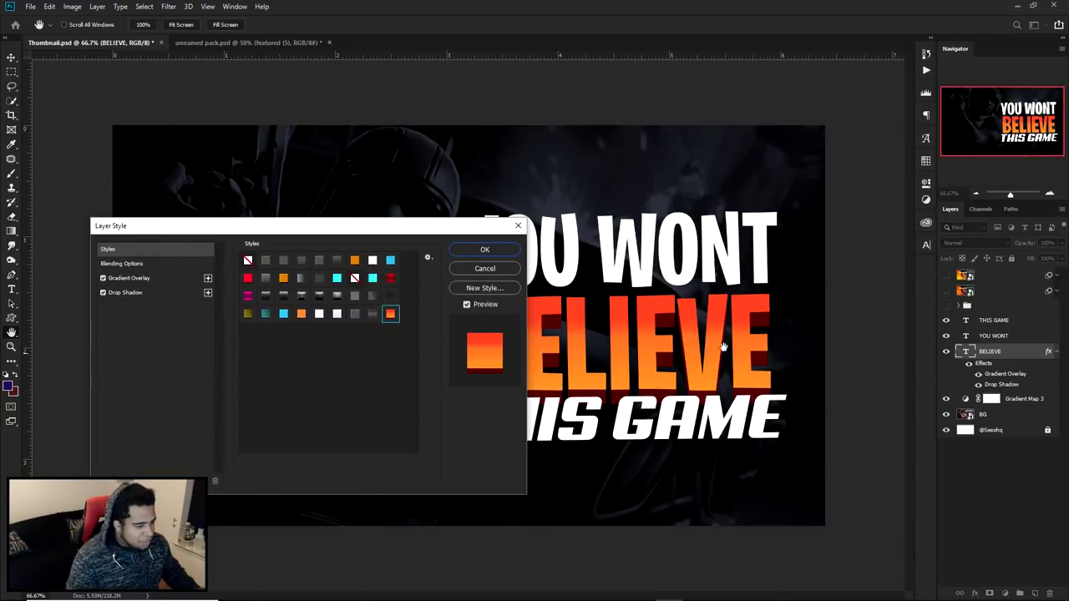
{"action": "left_click_drag", "start_coordinate": [438, 230], "coordinate": [945, 252]}
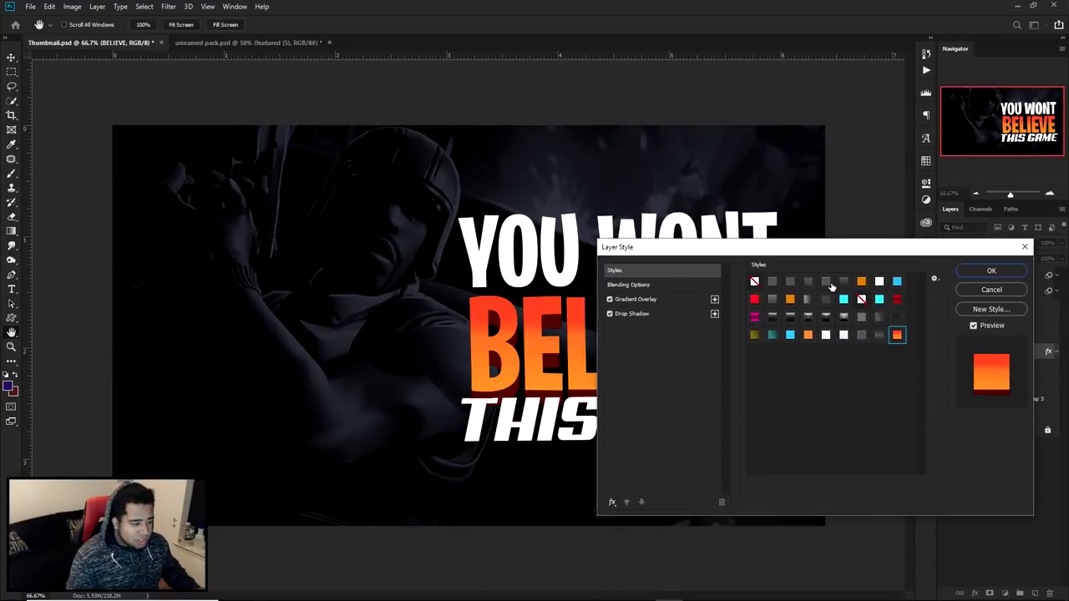
Step: List all layer effects for BELIEVE, open its overlay gradient and examine the colour of each stop
{"action": "left_click", "coordinate": [612, 501]}
{"action": "left_click", "coordinate": [645, 359]}
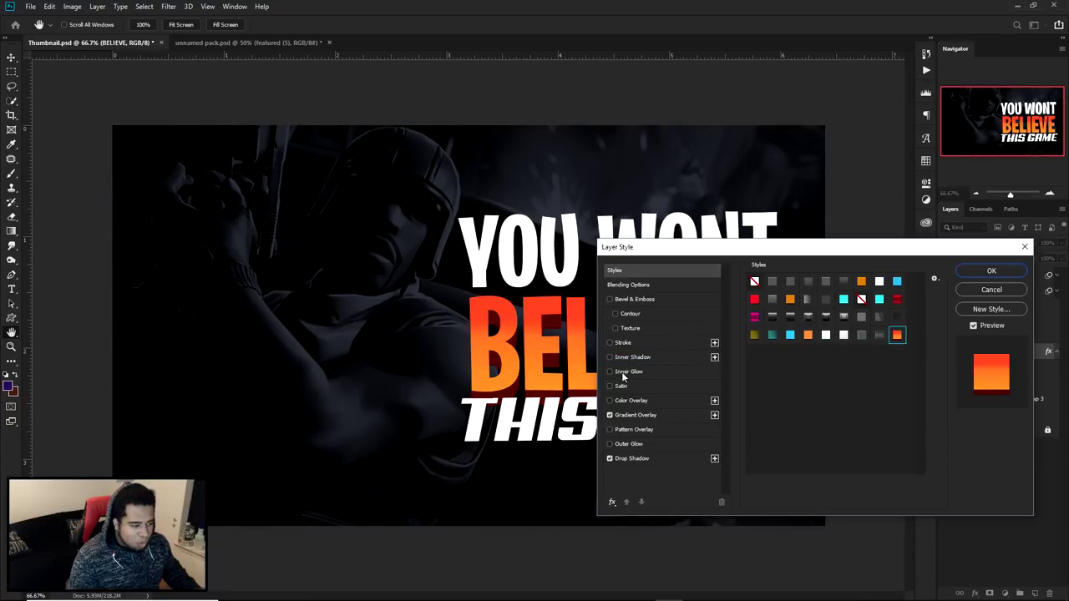
{"action": "left_click", "coordinate": [635, 416]}
{"action": "left_click", "coordinate": [819, 318]}
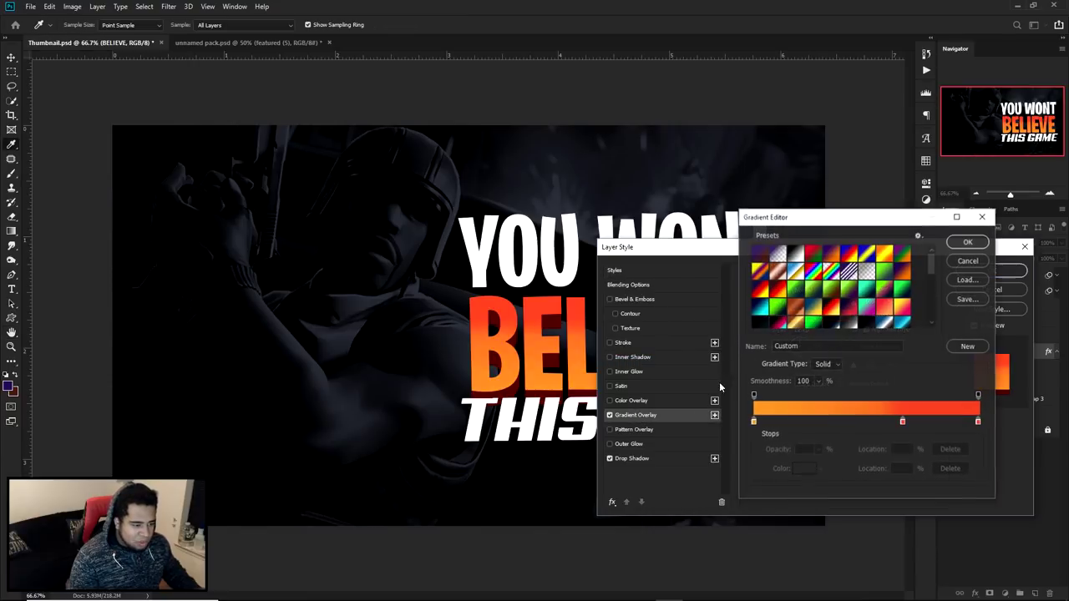
{"action": "double_click", "coordinate": [751, 418]}
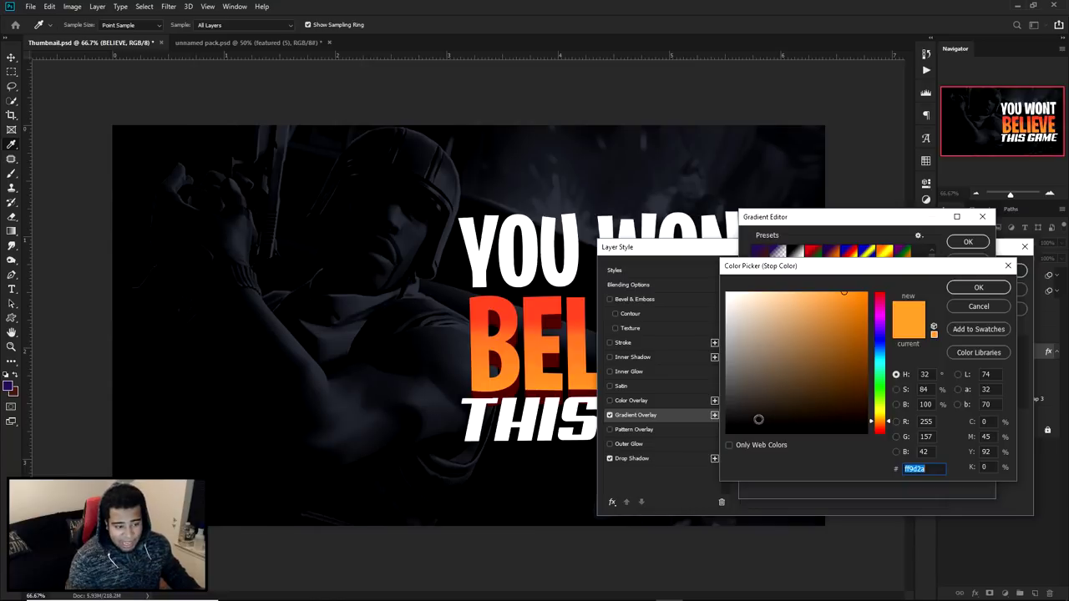
{"action": "left_click", "coordinate": [968, 288]}
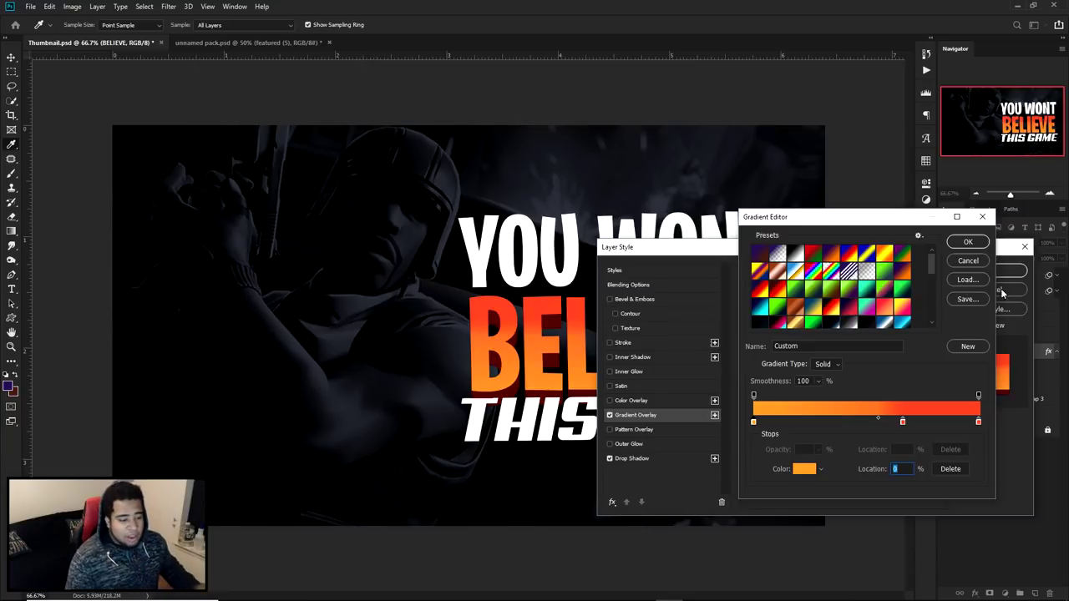
{"action": "double_click", "coordinate": [977, 422]}
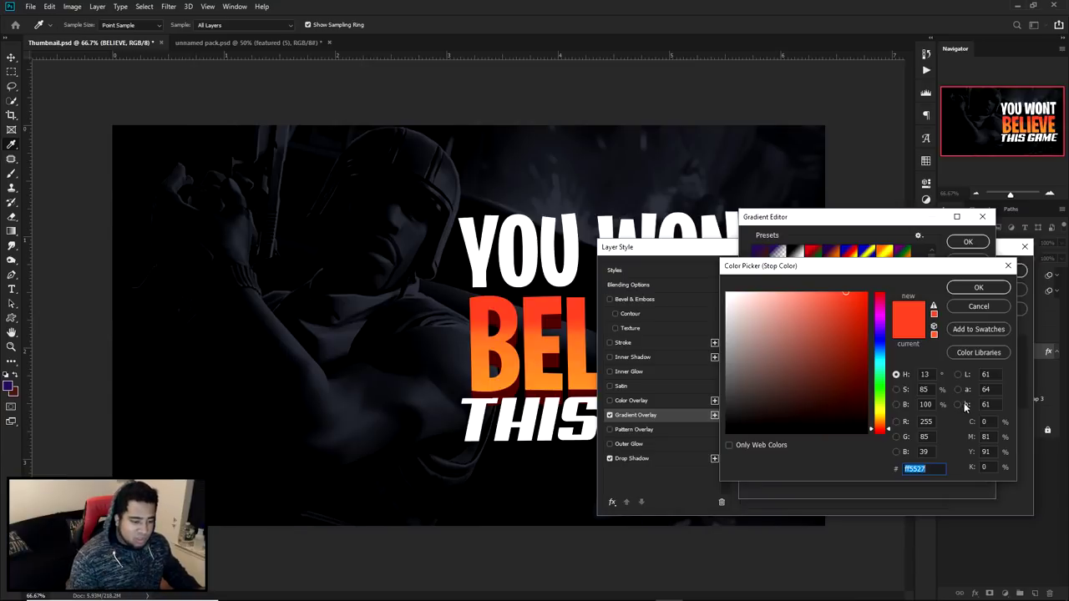
{"action": "left_click", "coordinate": [979, 287]}
{"action": "left_click", "coordinate": [901, 423]}
{"action": "double_click", "coordinate": [902, 422]}
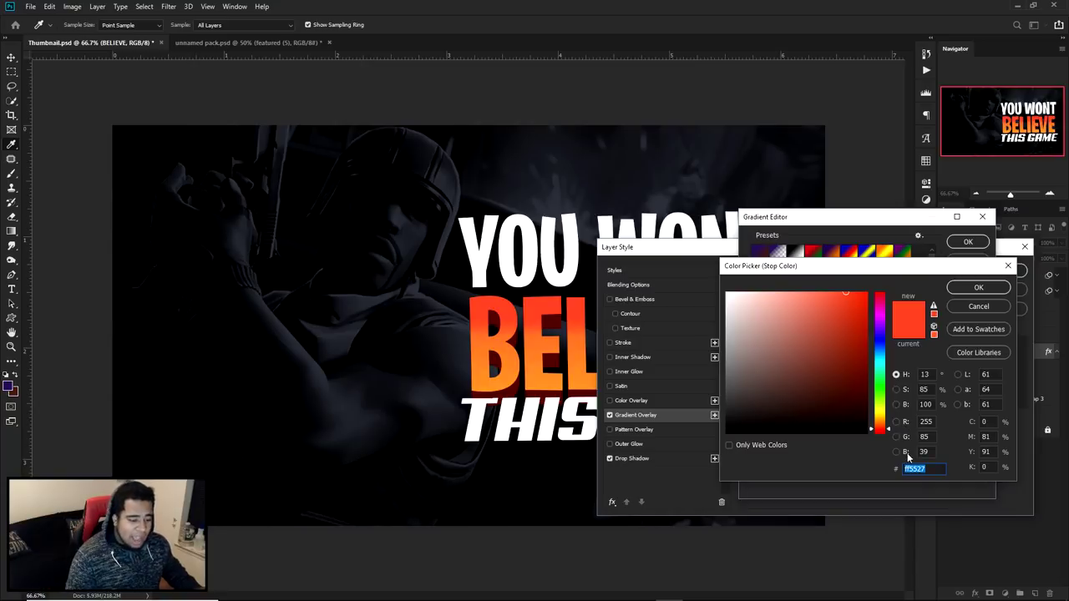
{"action": "left_click", "coordinate": [983, 288]}
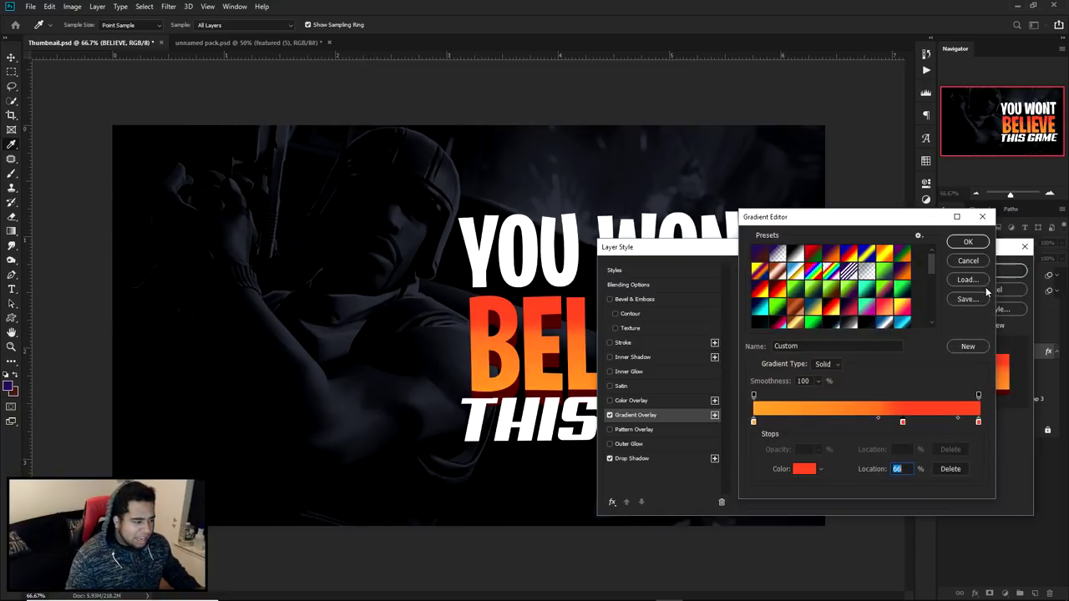
Step: Try recolouring the overlay gradient's middle stop to blue 2764ff, and cancel the colour change
{"action": "double_click", "coordinate": [902, 422]}
{"action": "mouse_move", "coordinate": [885, 426]}
{"action": "left_mouse_down"}
{"action": "mouse_move", "coordinate": [881, 399]}
{"action": "mouse_move", "coordinate": [877, 431]}
{"action": "left_mouse_up"}
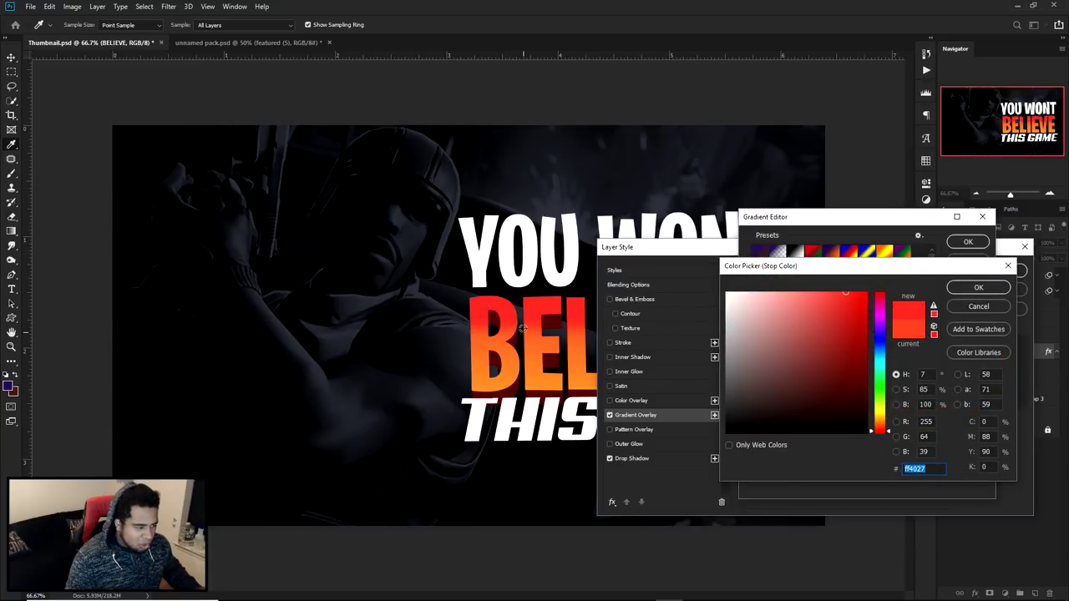
{"action": "left_click", "coordinate": [881, 346]}
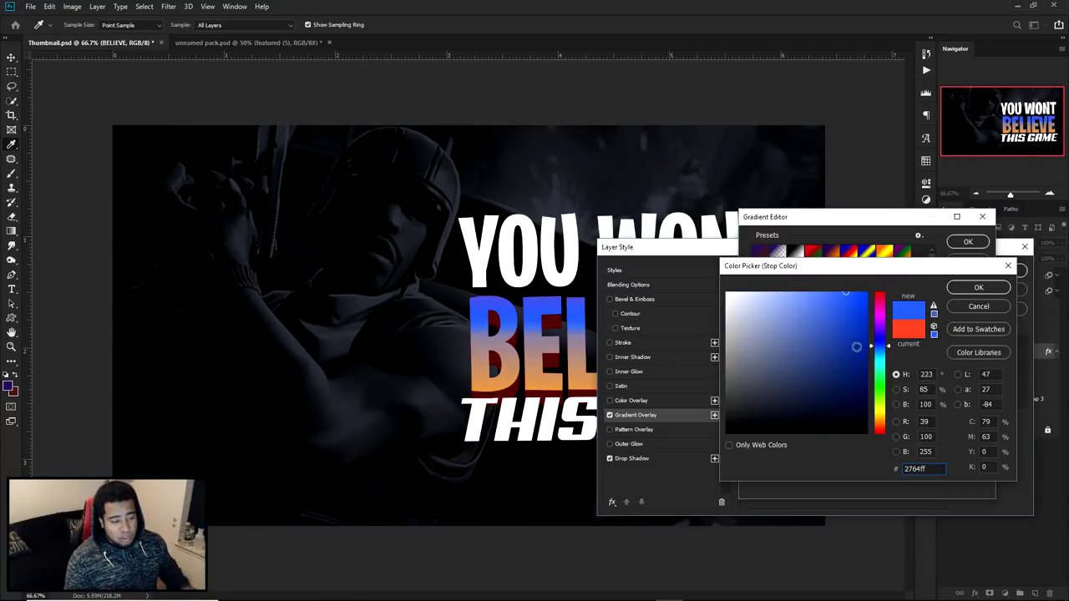
{"action": "left_click", "coordinate": [977, 307]}
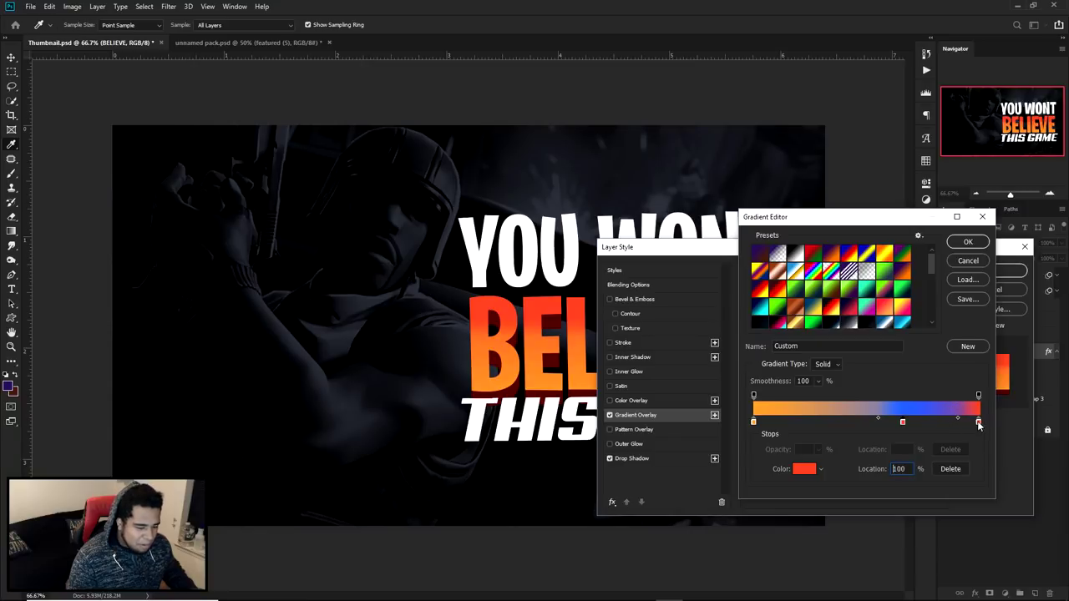
Step: Remove the blue middle stop from BELIEVE's overlay gradient and recolour the orange stop to ffbb2a
{"action": "left_click_drag", "start_coordinate": [903, 421], "coordinate": [919, 455]}
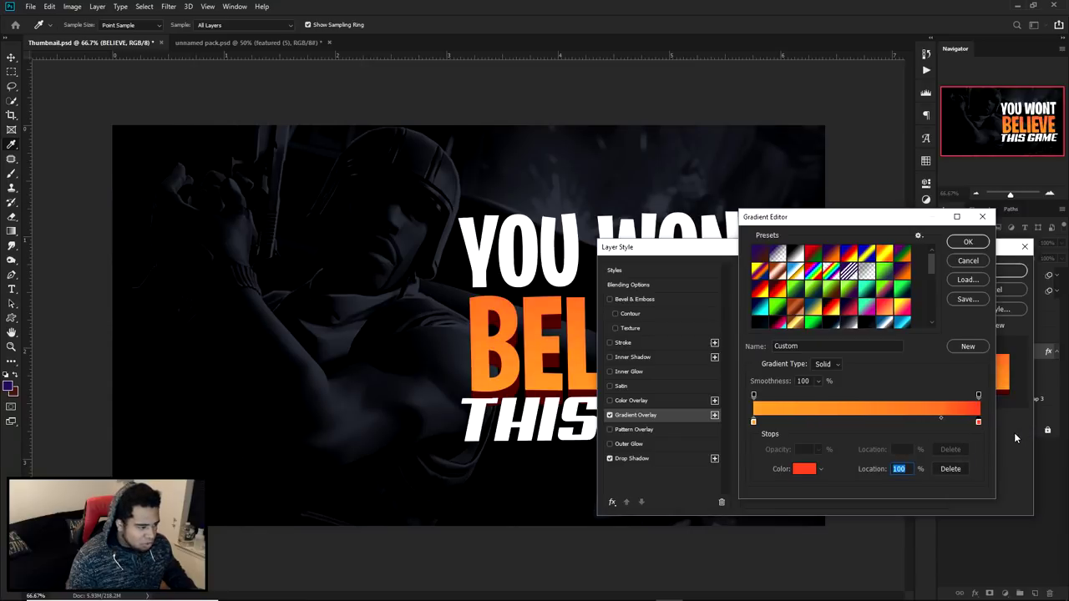
{"action": "left_click", "coordinate": [864, 417]}
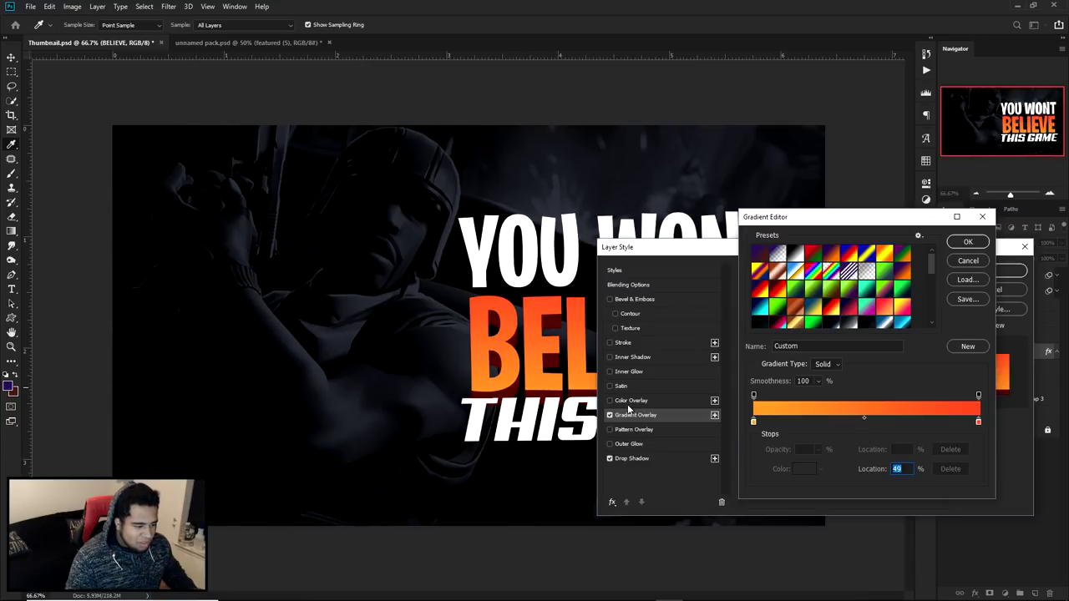
{"action": "double_click", "coordinate": [754, 423]}
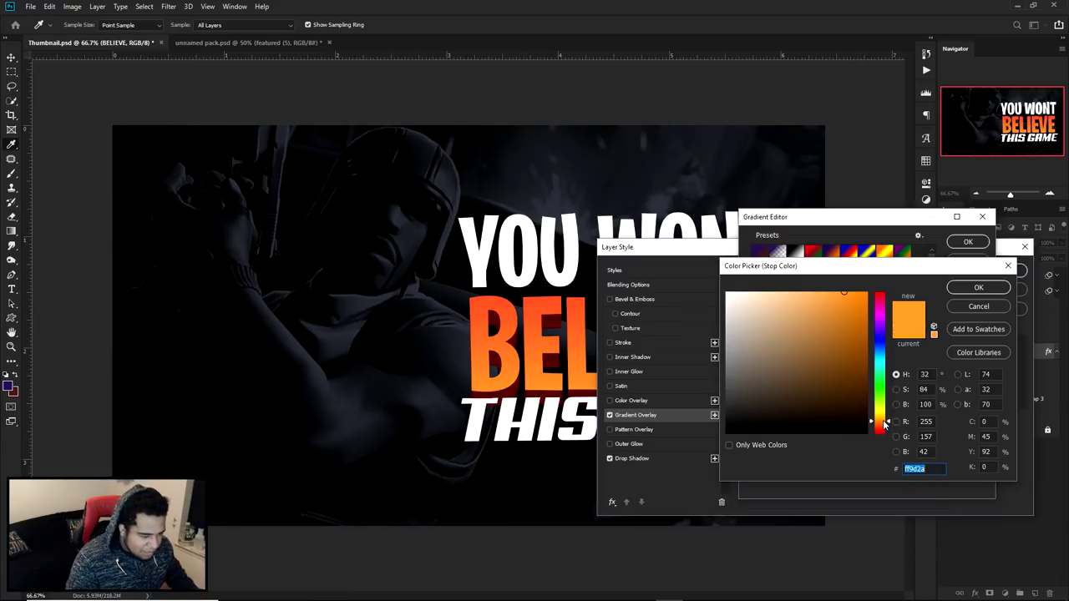
{"action": "left_click_drag", "start_coordinate": [883, 421], "coordinate": [880, 418]}
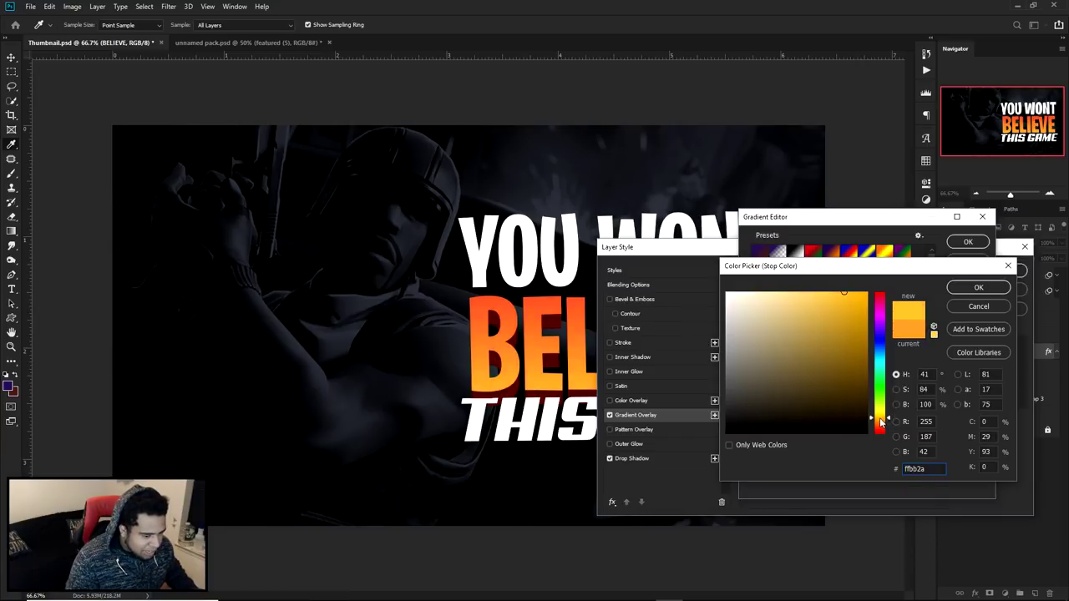
{"action": "double_click", "coordinate": [930, 474]}
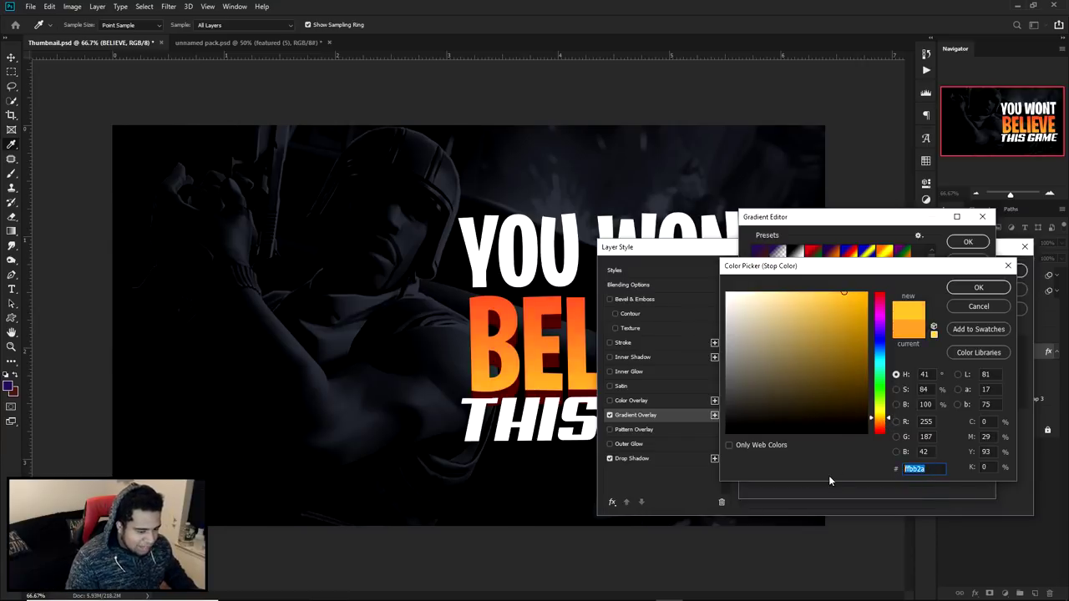
{"action": "left_click", "coordinate": [979, 287]}
{"action": "double_click", "coordinate": [979, 422]}
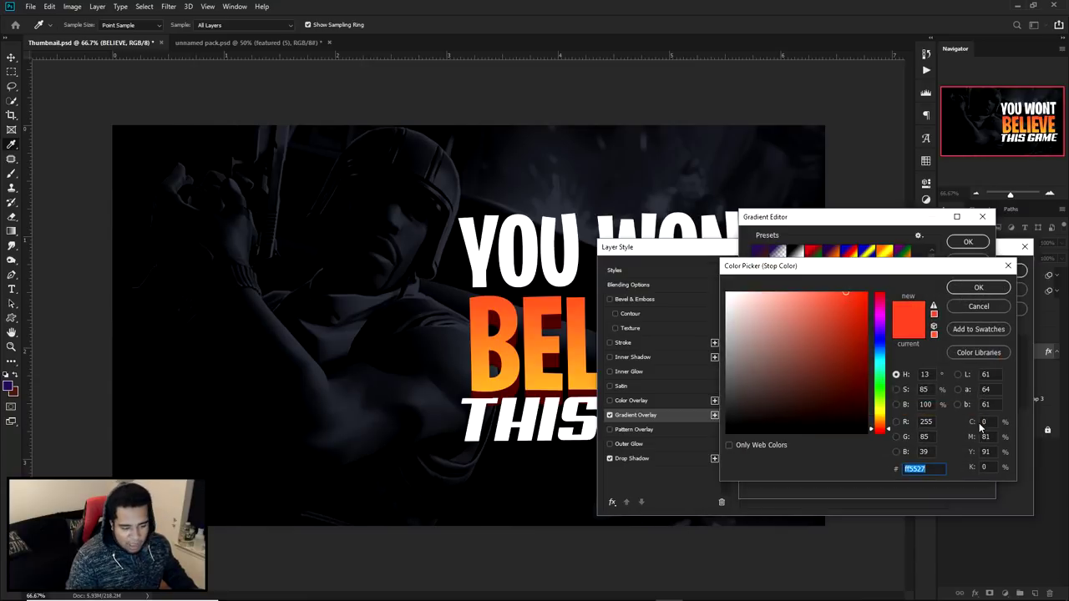
{"action": "left_click", "coordinate": [978, 287]}
{"action": "left_click", "coordinate": [967, 241]}
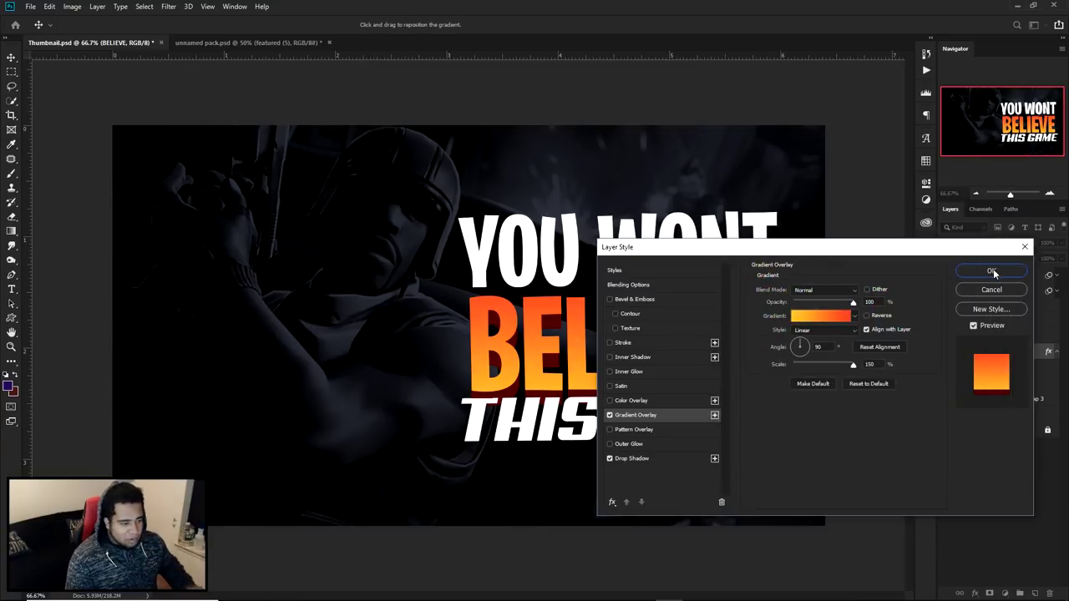
Step: Set BELIEVE's drop shadow colour to white ffffff and accept the layer style
{"action": "left_click", "coordinate": [629, 459]}
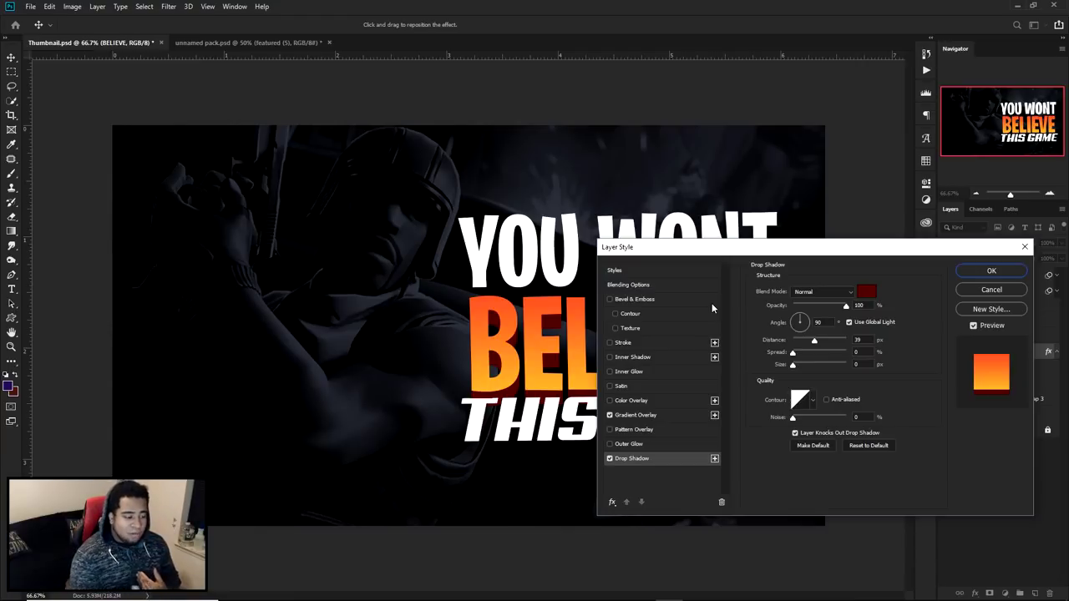
{"action": "left_click", "coordinate": [862, 293]}
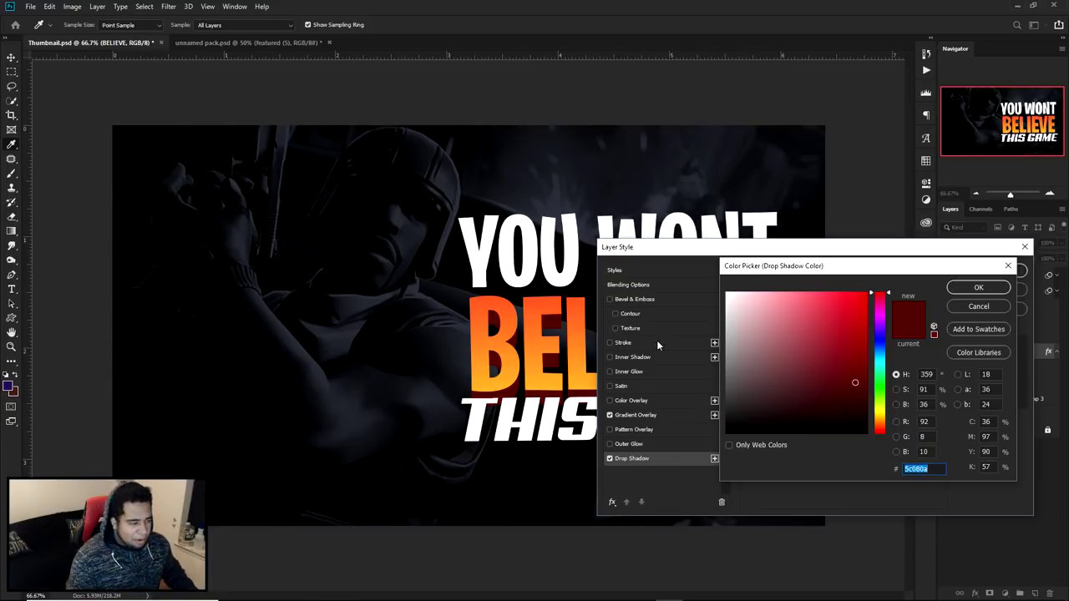
{"action": "left_click", "coordinate": [543, 322]}
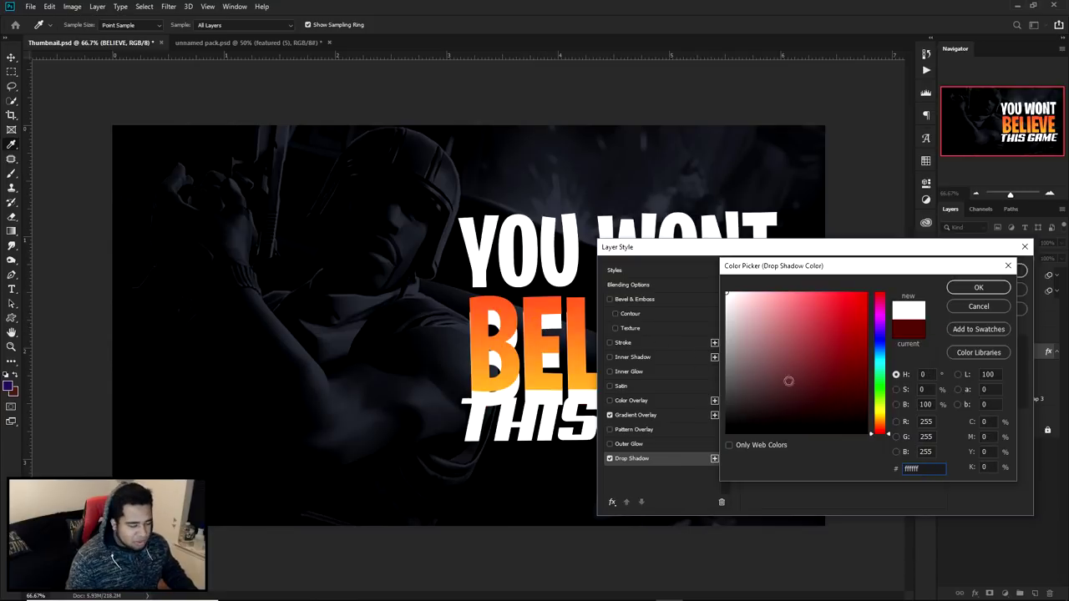
{"action": "left_click", "coordinate": [970, 288]}
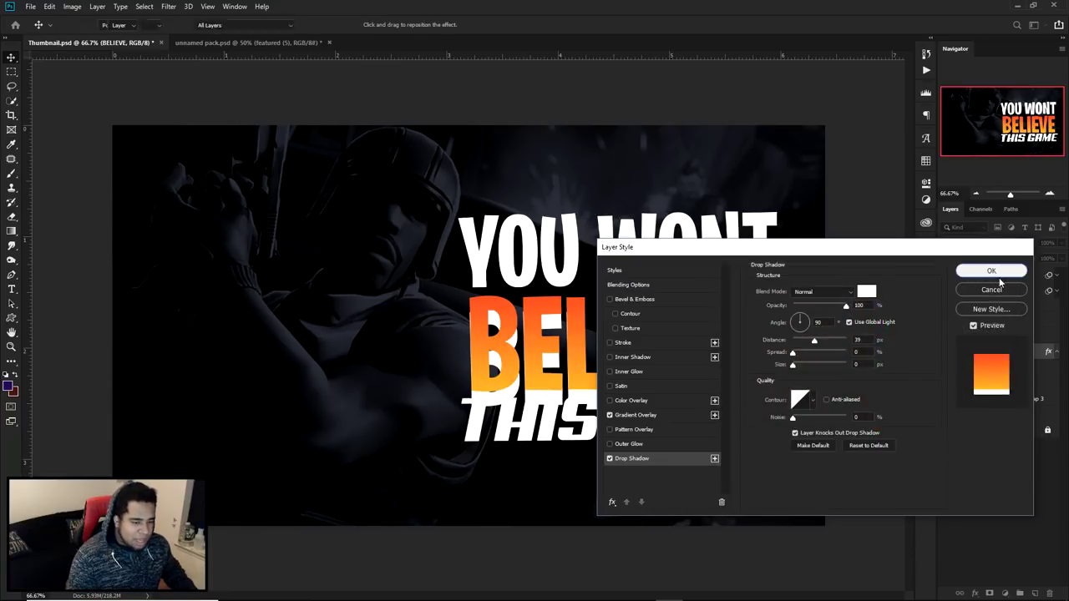
{"action": "left_click", "coordinate": [989, 270]}
Step: Try brown and dark red 390707 as BELIEVE's drop shadow colour, and cancel the colour change
{"action": "double_click", "coordinate": [1022, 355]}
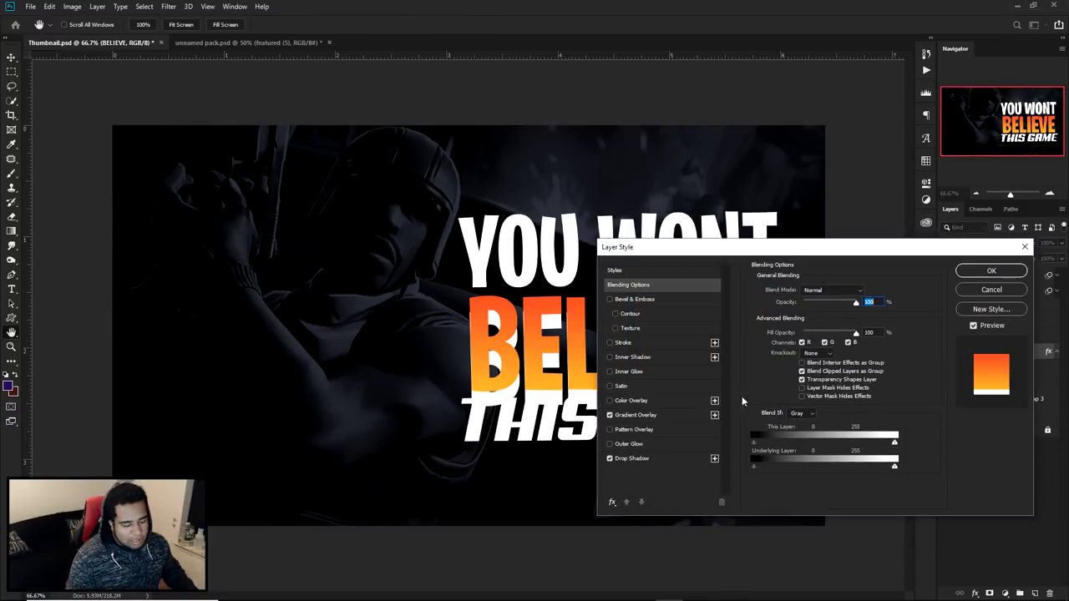
{"action": "left_click", "coordinate": [633, 458]}
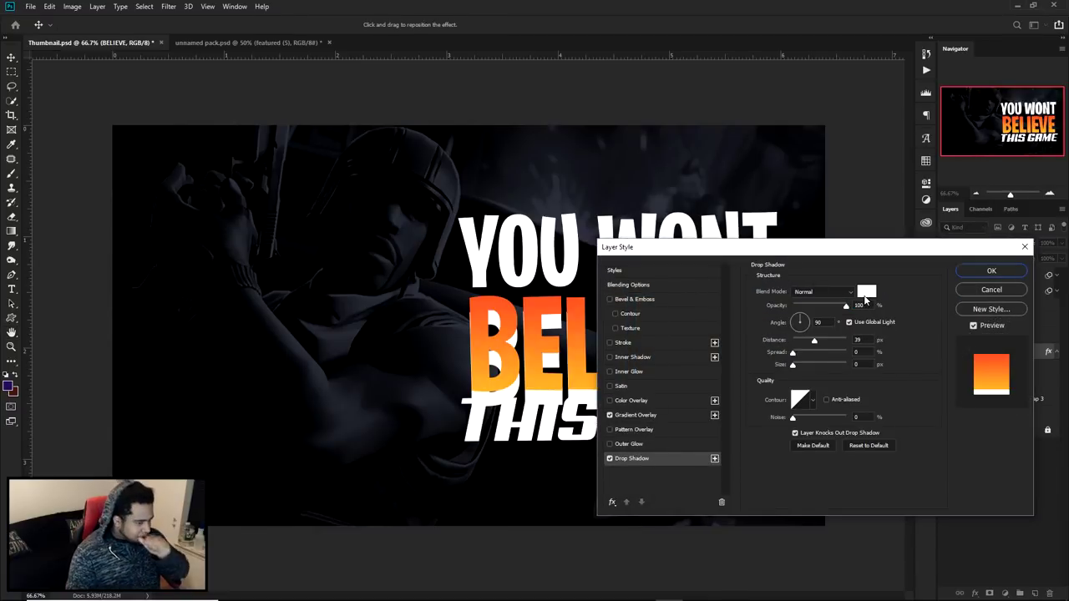
{"action": "left_click", "coordinate": [866, 292]}
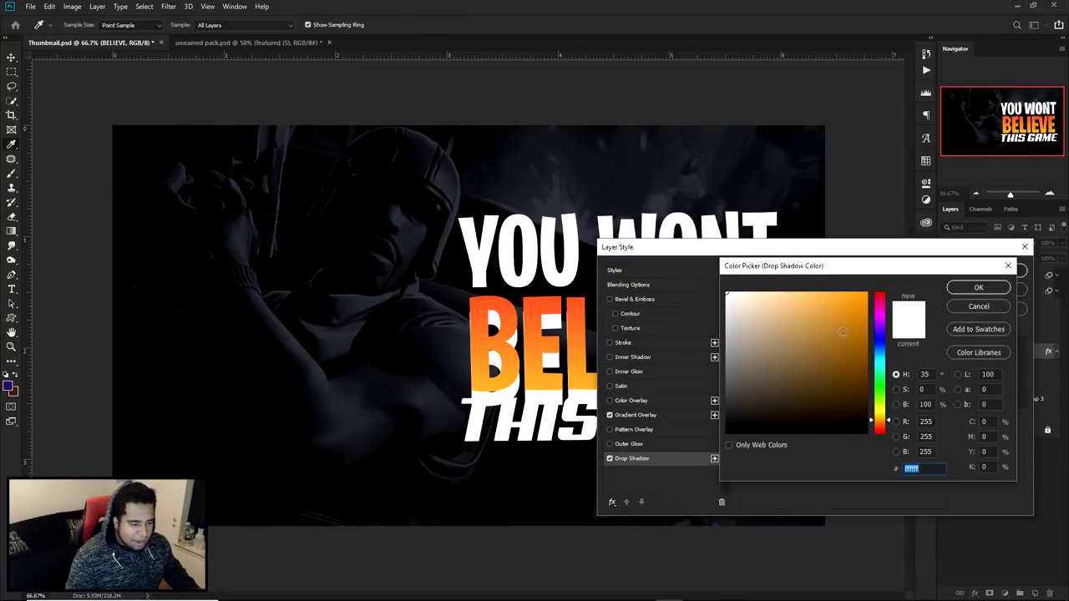
{"action": "left_click", "coordinate": [845, 361]}
{"action": "left_click", "coordinate": [841, 389]}
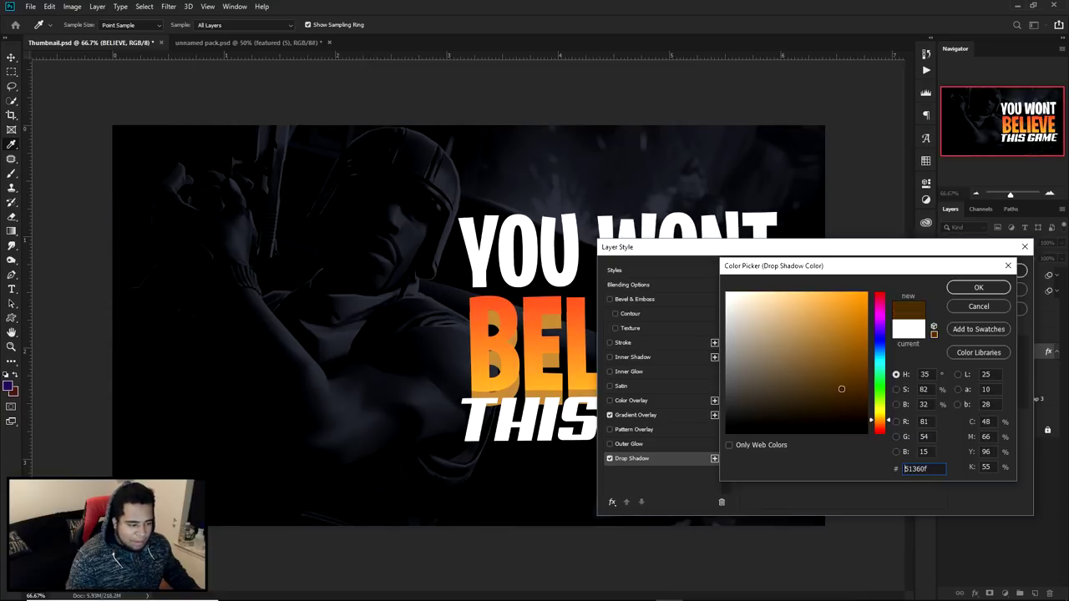
{"action": "left_click", "coordinate": [544, 342]}
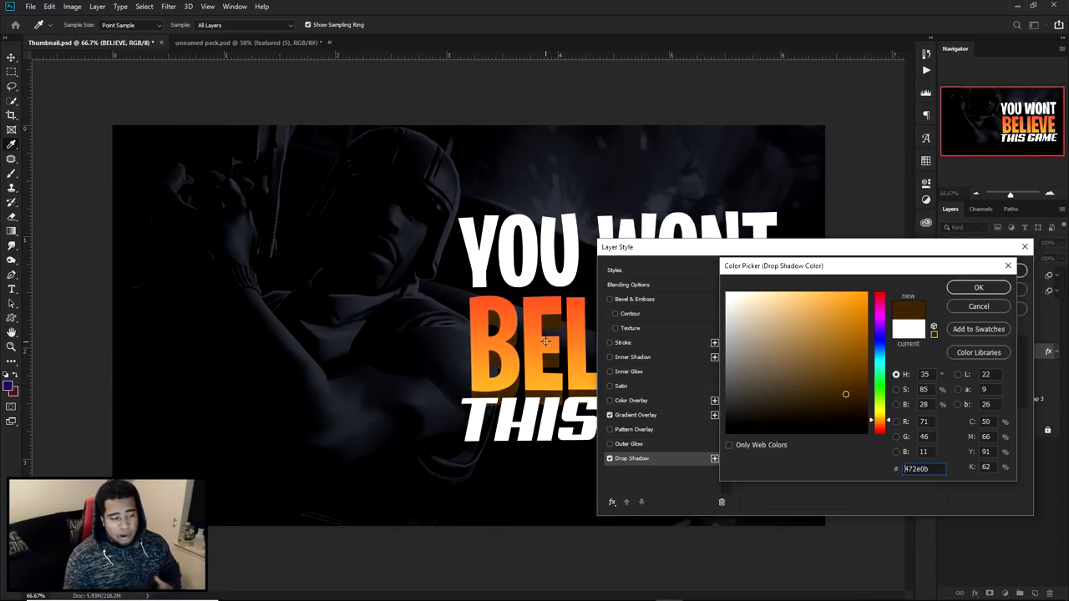
{"action": "left_click", "coordinate": [883, 427]}
{"action": "left_click_drag", "start_coordinate": [883, 430], "coordinate": [883, 443]}
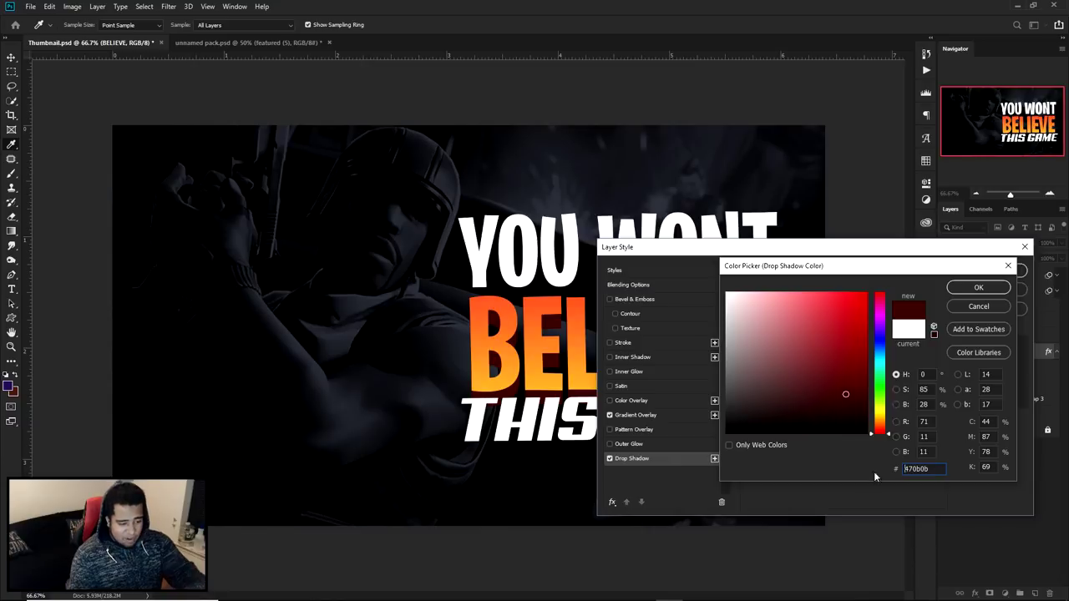
{"action": "left_click", "coordinate": [848, 403]}
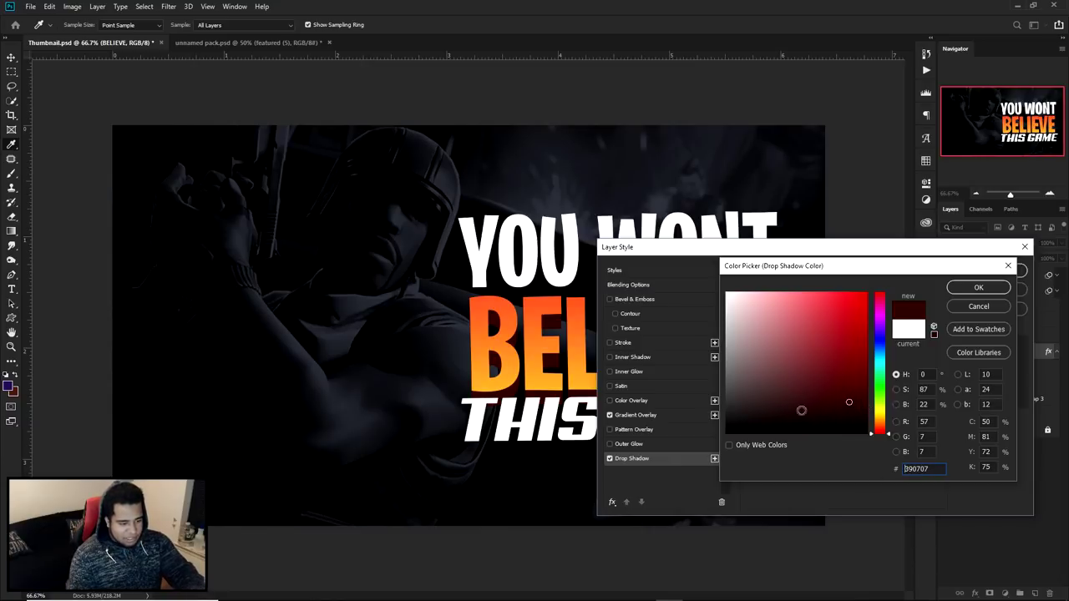
{"action": "left_click", "coordinate": [851, 402]}
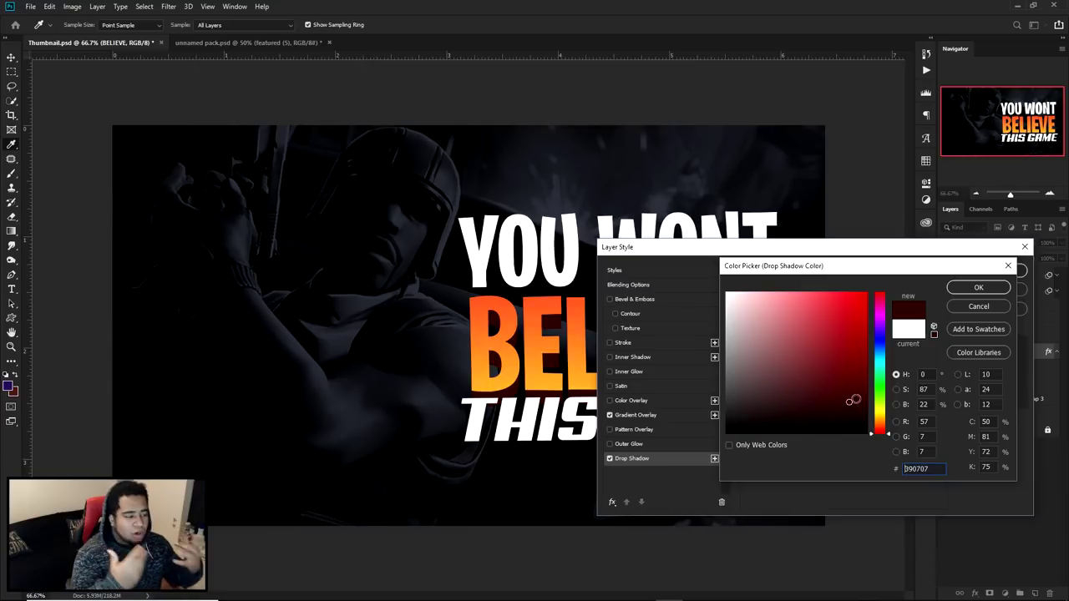
{"action": "left_click", "coordinate": [958, 310]}
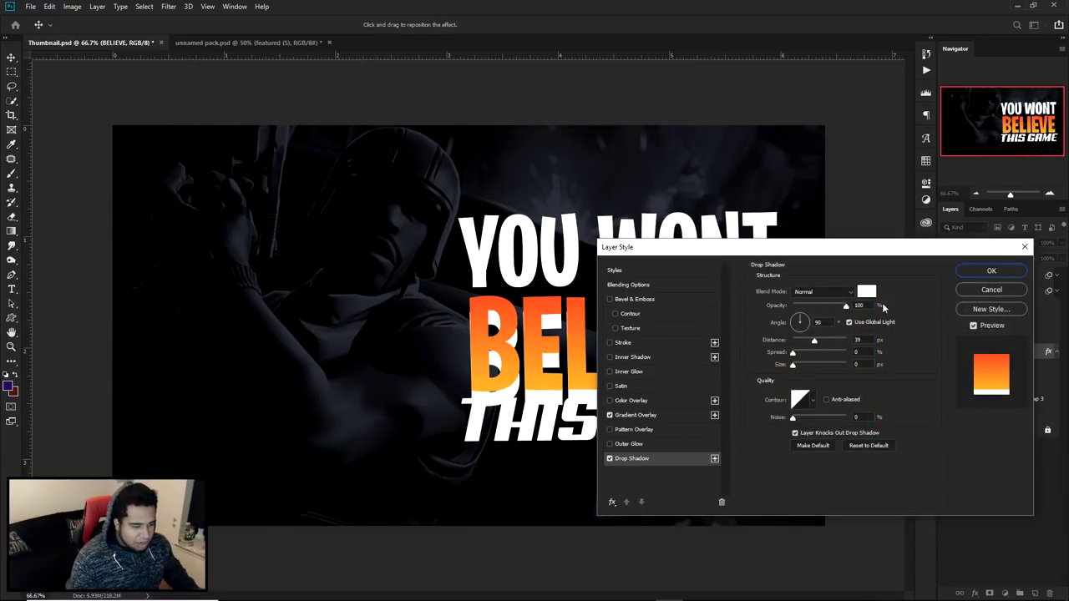
{"action": "left_click", "coordinate": [991, 271]}
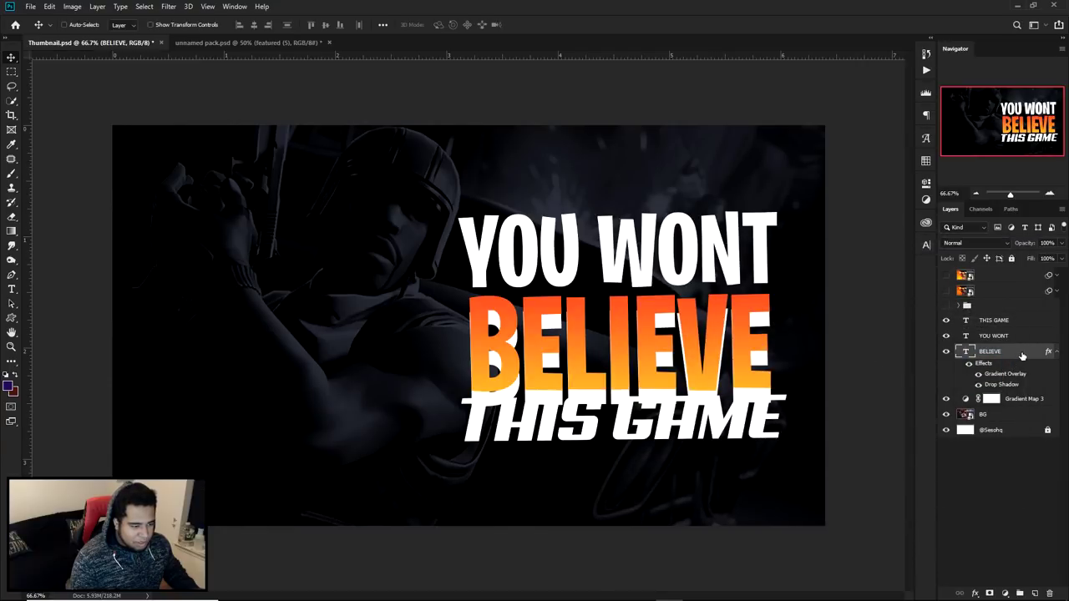
Step: Reapply the saved red-to-orange layer style to the BELIEVE text
{"action": "double_click", "coordinate": [1022, 356]}
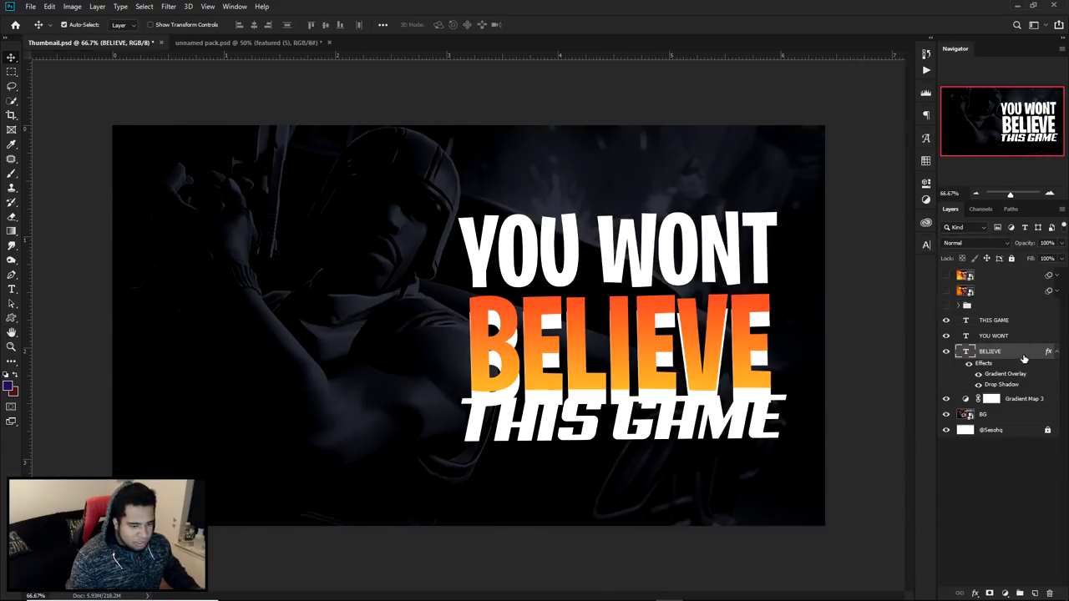
{"action": "double_click", "coordinate": [1022, 355]}
{"action": "left_click", "coordinate": [614, 269]}
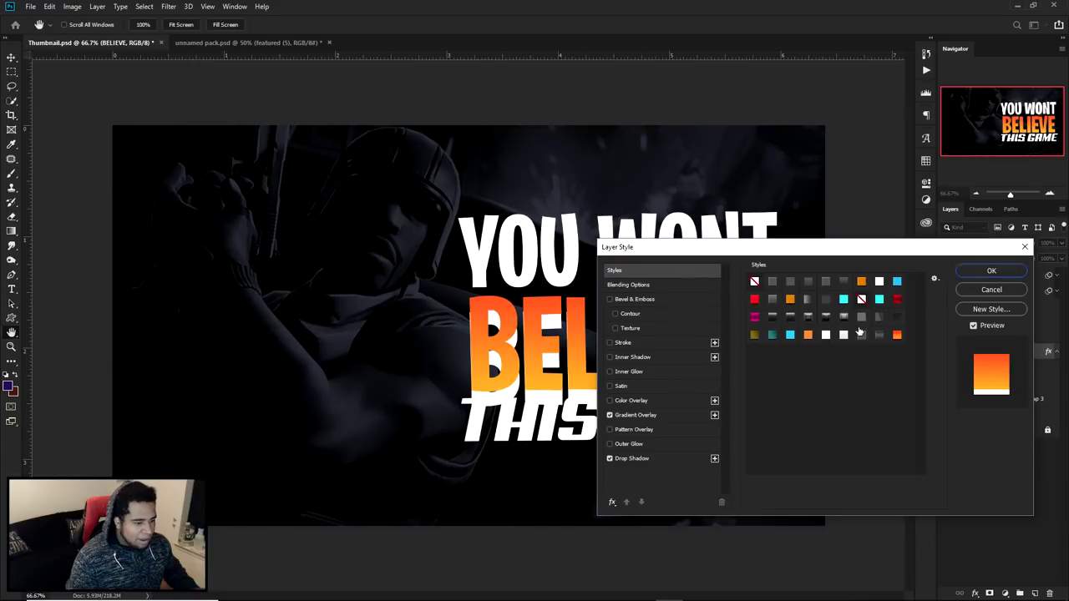
{"action": "left_click", "coordinate": [897, 335]}
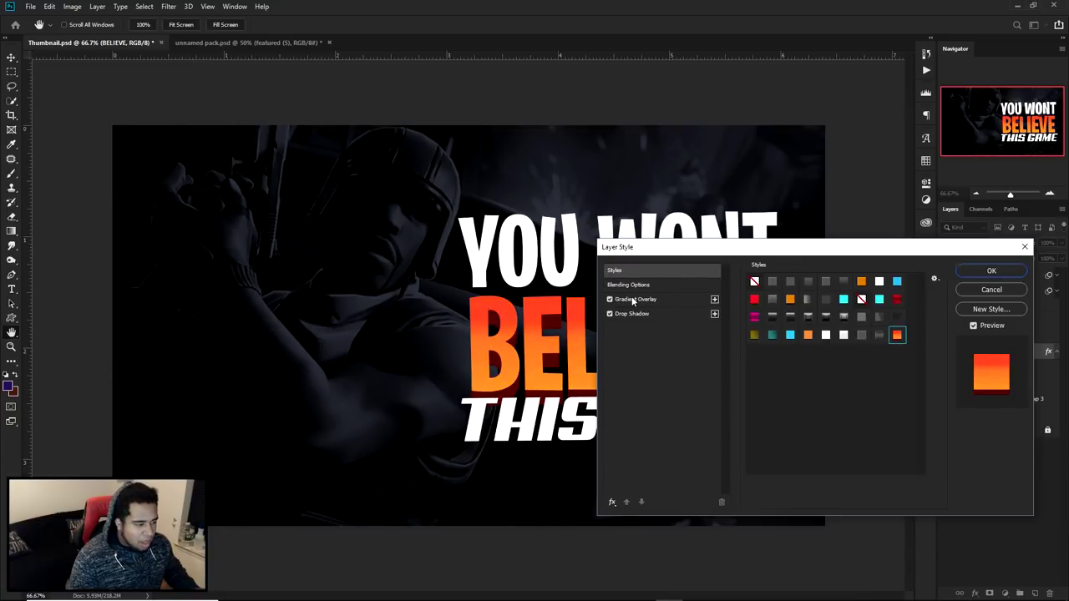
Step: Remove the overlay gradient's middle stop and recolour its orange stop to ffc02a, with the midpoint at 50%
{"action": "left_click", "coordinate": [633, 299]}
{"action": "left_click", "coordinate": [810, 313]}
{"action": "left_click", "coordinate": [902, 422]}
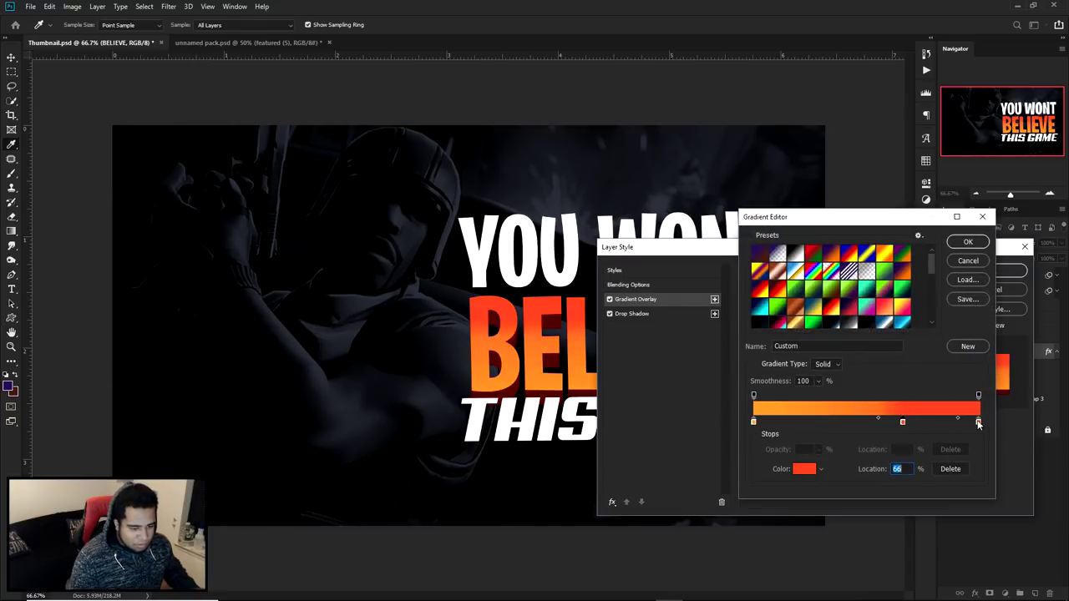
{"action": "left_click_drag", "start_coordinate": [902, 422], "coordinate": [879, 417]}
{"action": "double_click", "coordinate": [754, 421]}
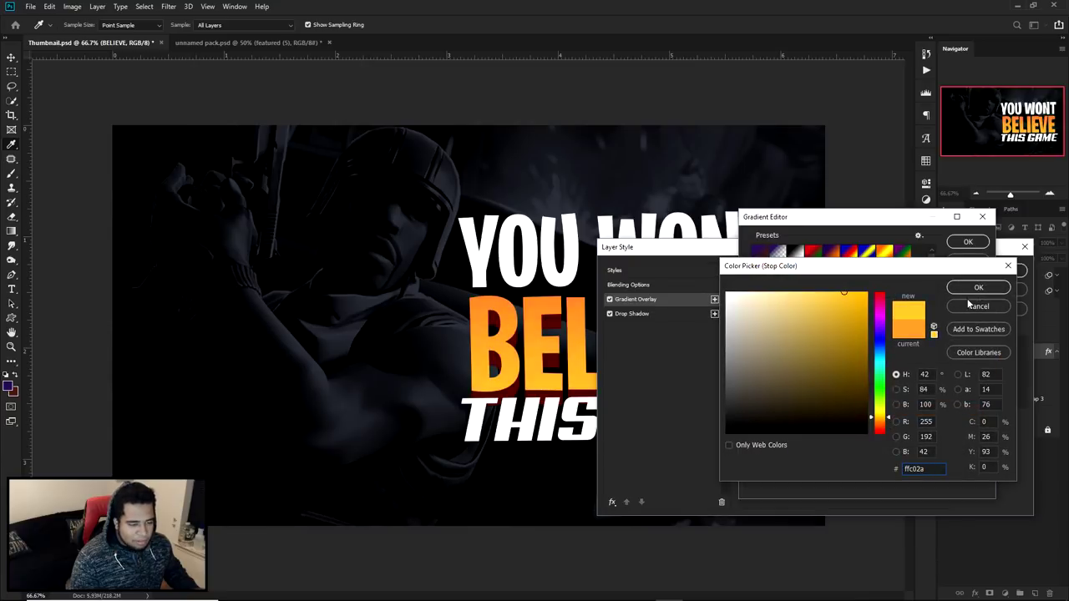
{"action": "left_click", "coordinate": [978, 287]}
{"action": "left_click", "coordinate": [867, 421]}
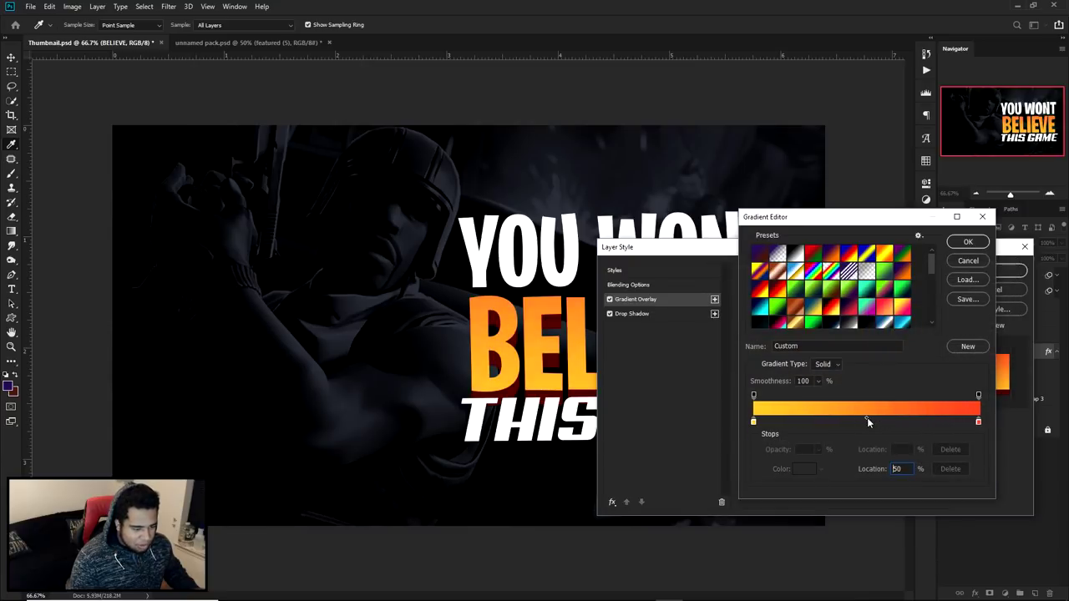
{"action": "left_click", "coordinate": [967, 241]}
Step: Keep dark red 5c080a as the drop shadow colour and accept BELIEVE's layer style
{"action": "left_click", "coordinate": [641, 313]}
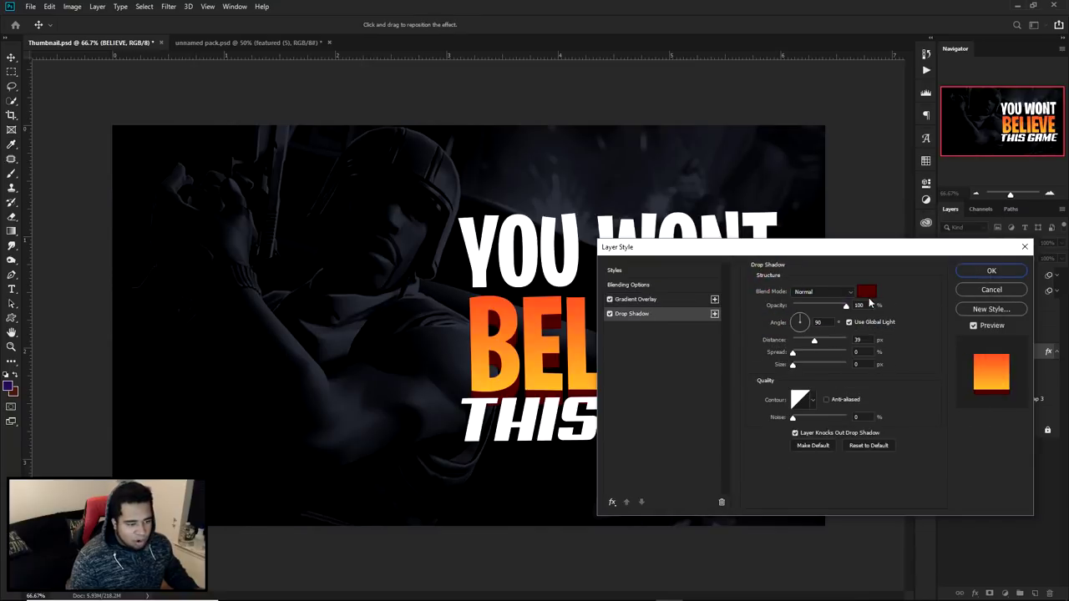
{"action": "left_click", "coordinate": [866, 292]}
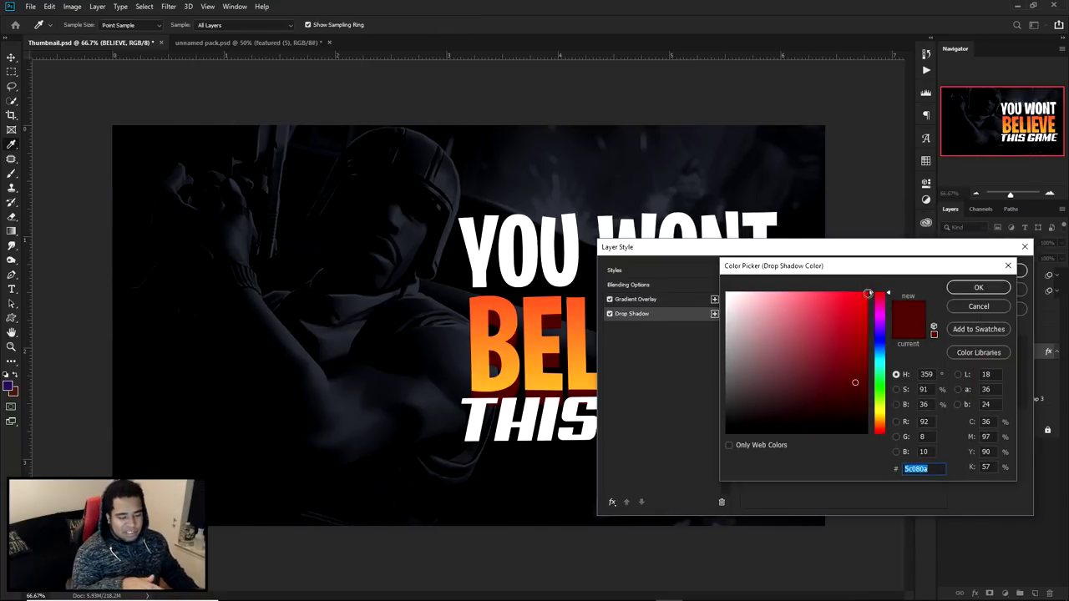
{"action": "left_click", "coordinate": [975, 288]}
{"action": "left_click", "coordinate": [990, 270]}
Step: Compare the headline at 100% with the finished reference thumbnail, and hide the reference layer
{"action": "key", "text": "ctrl+1"}
{"action": "mouse_move", "coordinate": [696, 385]}
{"action": "left_mouse_down"}
{"action": "mouse_move", "coordinate": [716, 359]}
{"action": "mouse_move", "coordinate": [701, 376]}
{"action": "left_mouse_up"}
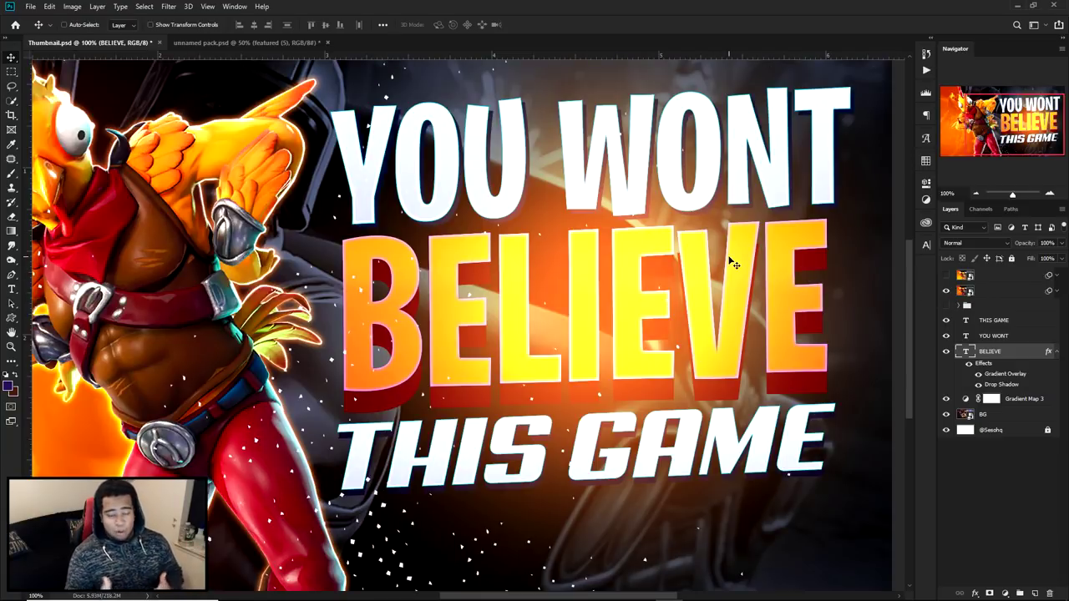
{"action": "left_click", "coordinate": [947, 292]}
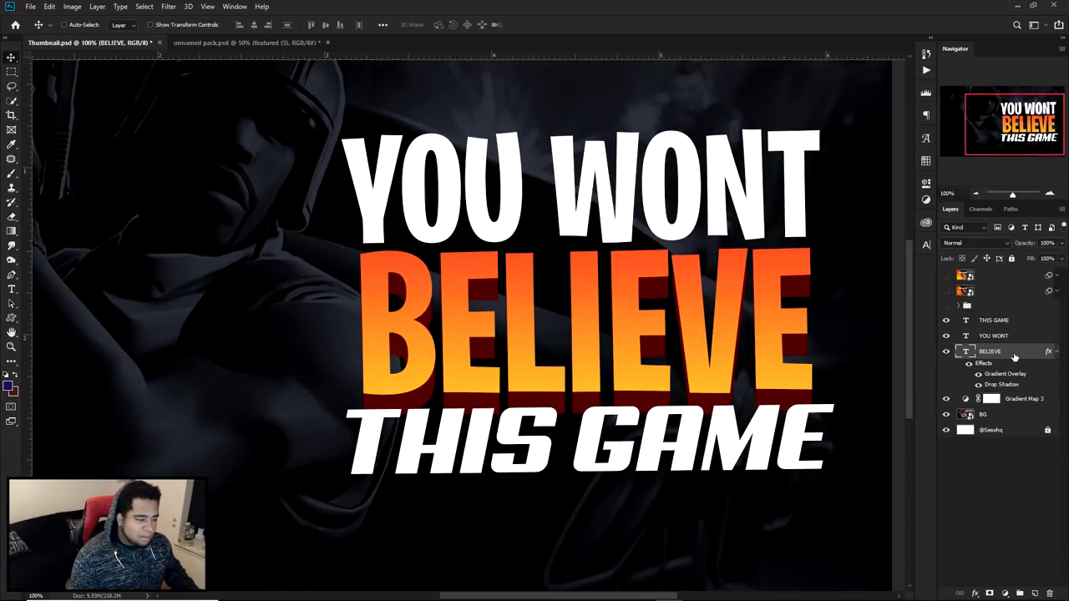
Step: Show all effects in the BELIEVE text's layer style and enable Inner Glow
{"action": "double_click", "coordinate": [1015, 352]}
{"action": "left_click", "coordinate": [612, 502]}
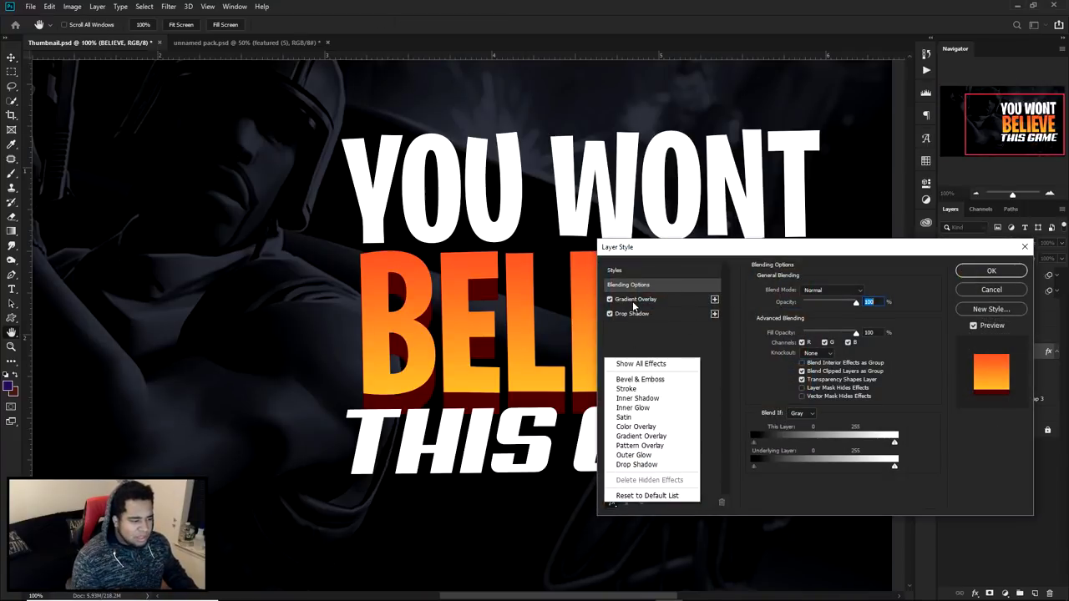
{"action": "left_click", "coordinate": [613, 504]}
{"action": "left_click", "coordinate": [613, 504]}
{"action": "left_click", "coordinate": [633, 365]}
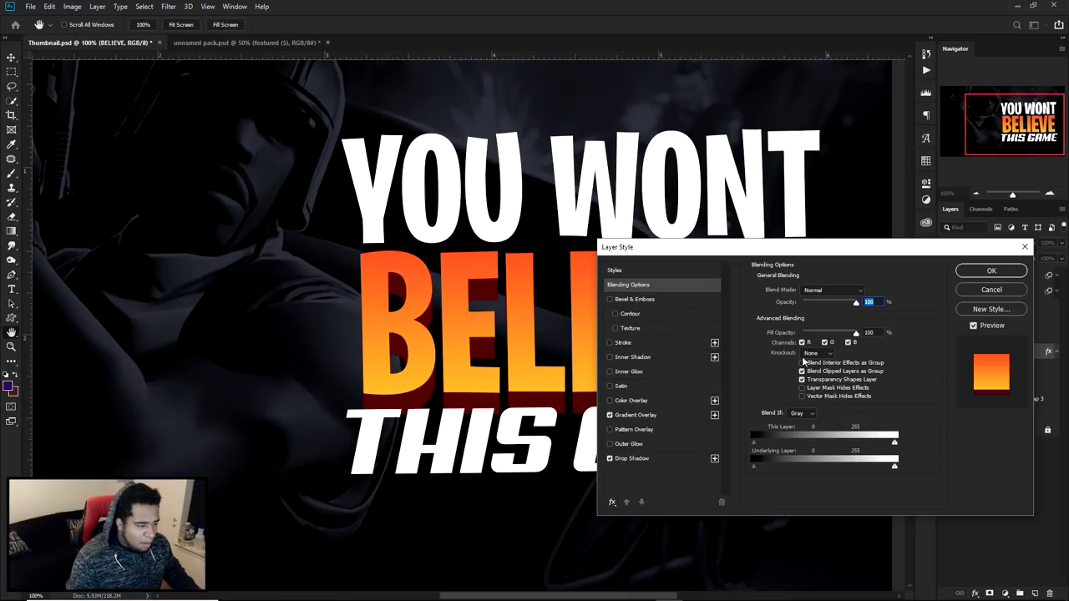
{"action": "left_click", "coordinate": [629, 372]}
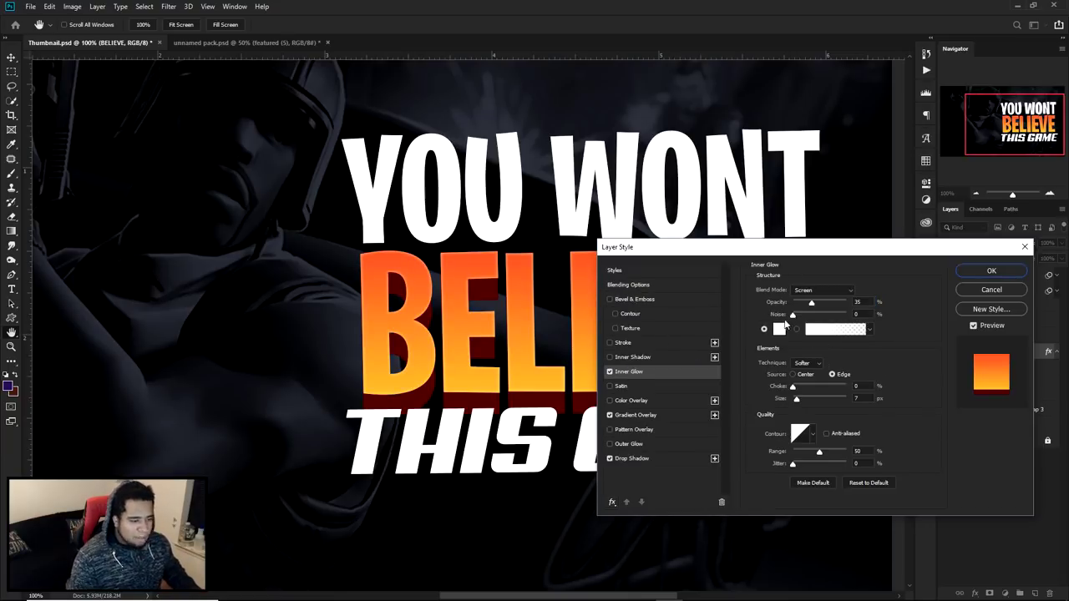
Step: Set BELIEVE's inner glow to Normal blend mode with 77% opacity and a size of 21 px
{"action": "left_click", "coordinate": [798, 290]}
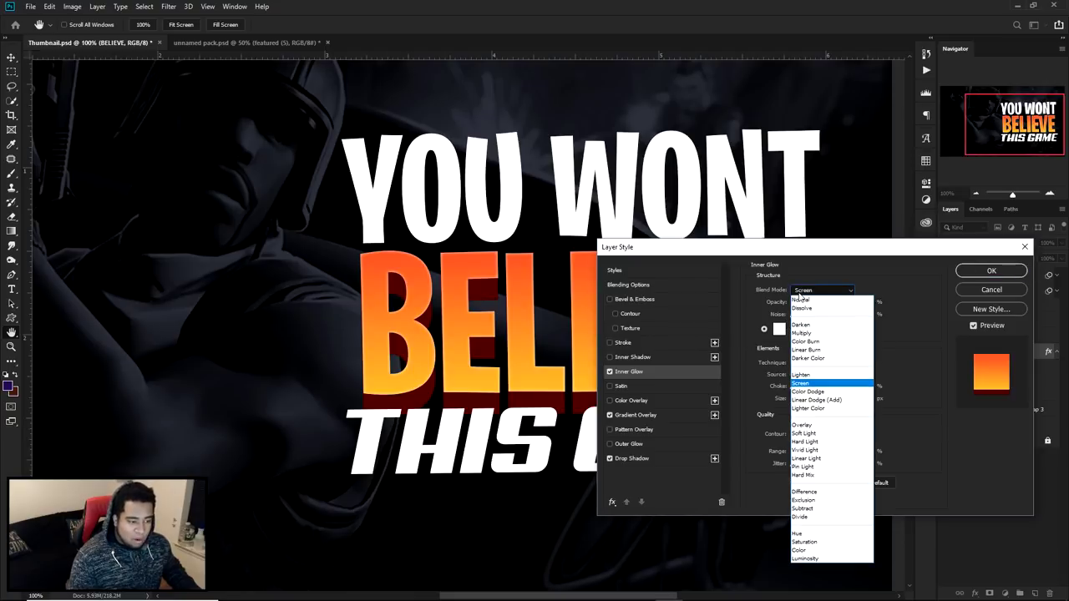
{"action": "left_click", "coordinate": [801, 299]}
{"action": "left_click", "coordinate": [820, 290]}
{"action": "left_click", "coordinate": [815, 297]}
{"action": "left_click_drag", "start_coordinate": [811, 304], "coordinate": [834, 304]}
{"action": "left_click_drag", "start_coordinate": [797, 399], "coordinate": [801, 398]}
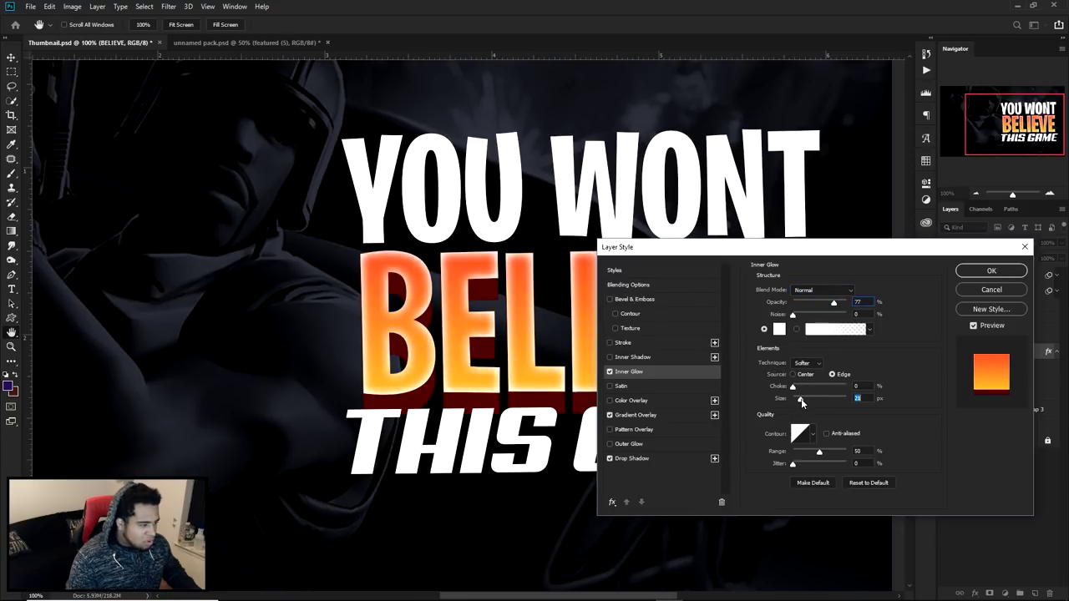
Step: Try Linear Dodge (Add) as the inner glow's blend mode, and settle on Screen
{"action": "left_click", "coordinate": [826, 290]}
{"action": "key", "text": "Escape"}
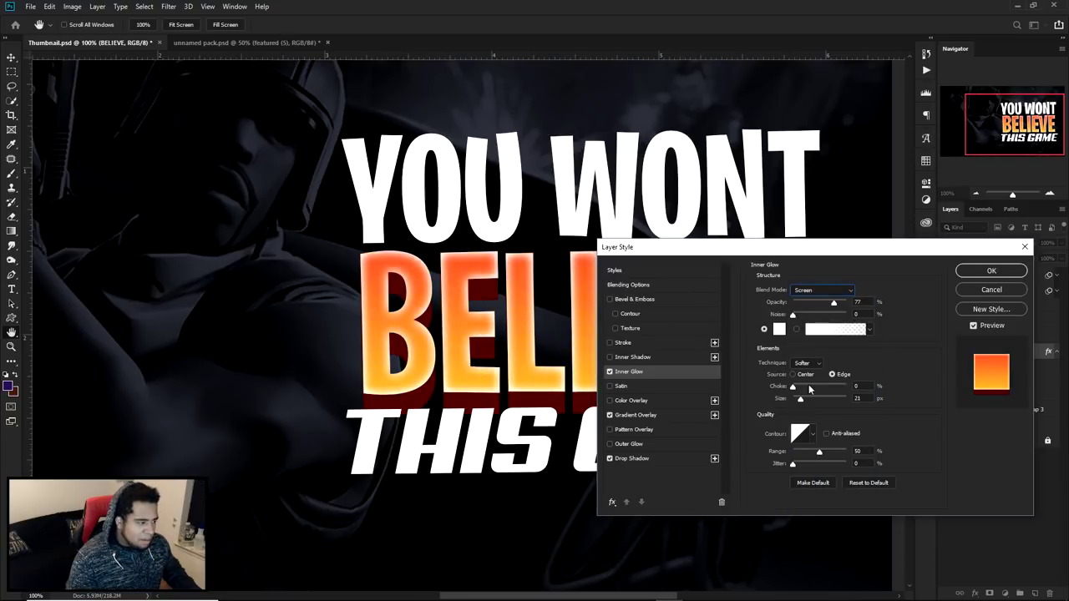
{"action": "left_click", "coordinate": [822, 290]}
{"action": "left_click", "coordinate": [823, 375]}
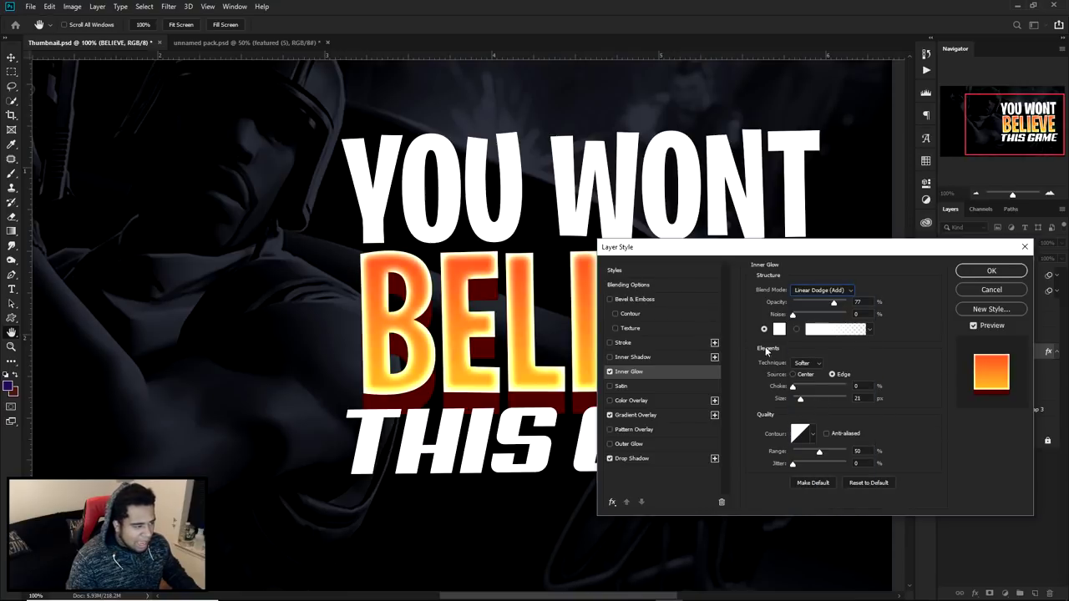
{"action": "left_click", "coordinate": [820, 291]}
{"action": "left_click", "coordinate": [800, 384]}
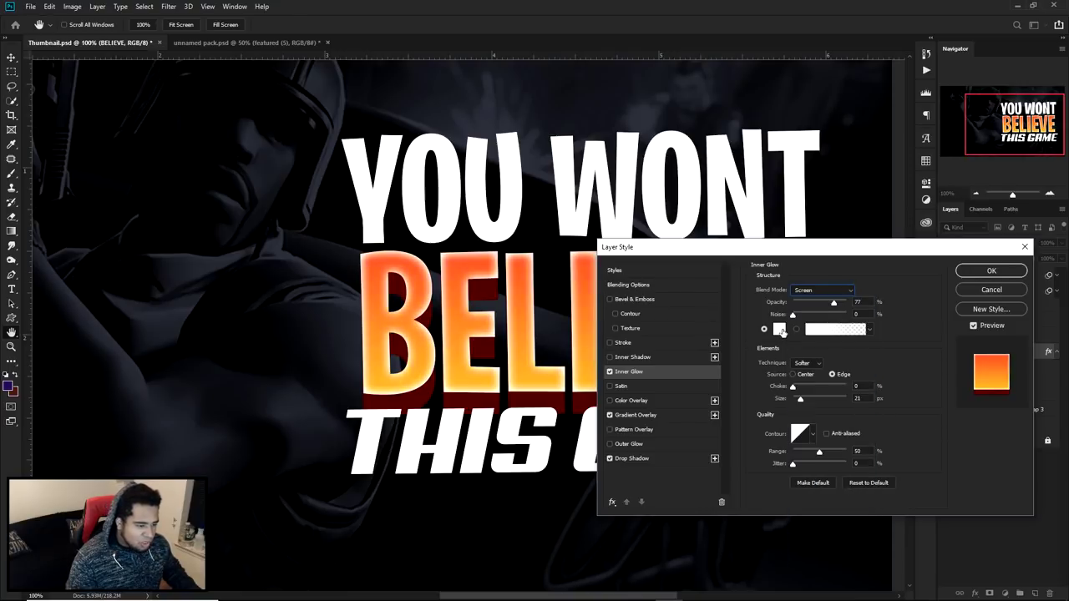
Step: Recolour BELIEVE's inner glow to blue 3690ff
{"action": "left_click", "coordinate": [779, 328]}
{"action": "left_click", "coordinate": [818, 294]}
{"action": "left_click_drag", "start_coordinate": [821, 302], "coordinate": [801, 294]}
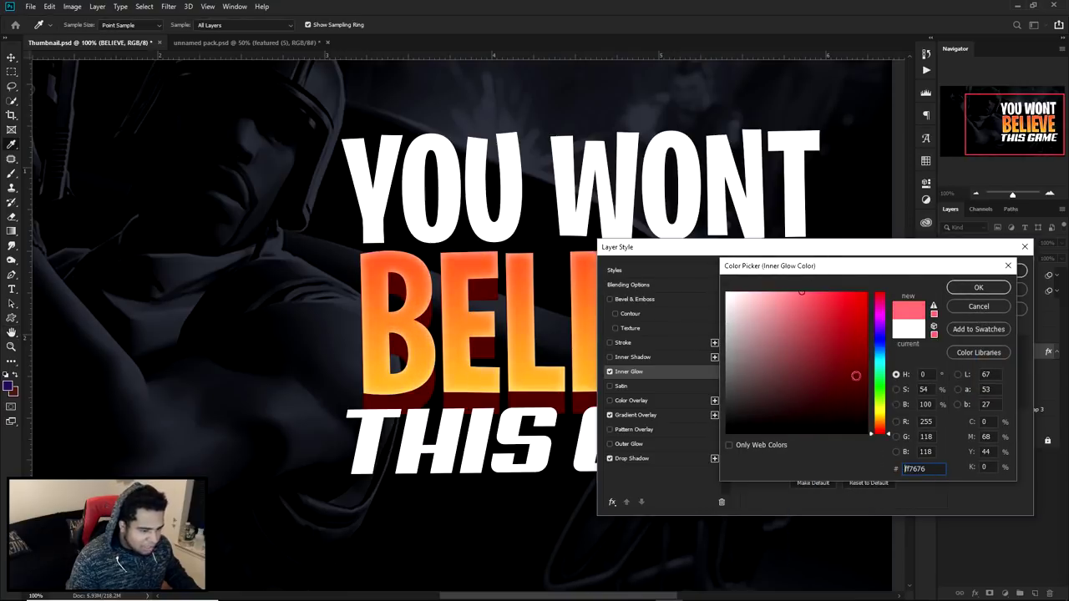
{"action": "left_click_drag", "start_coordinate": [880, 432], "coordinate": [880, 349]}
{"action": "left_click", "coordinate": [837, 292]}
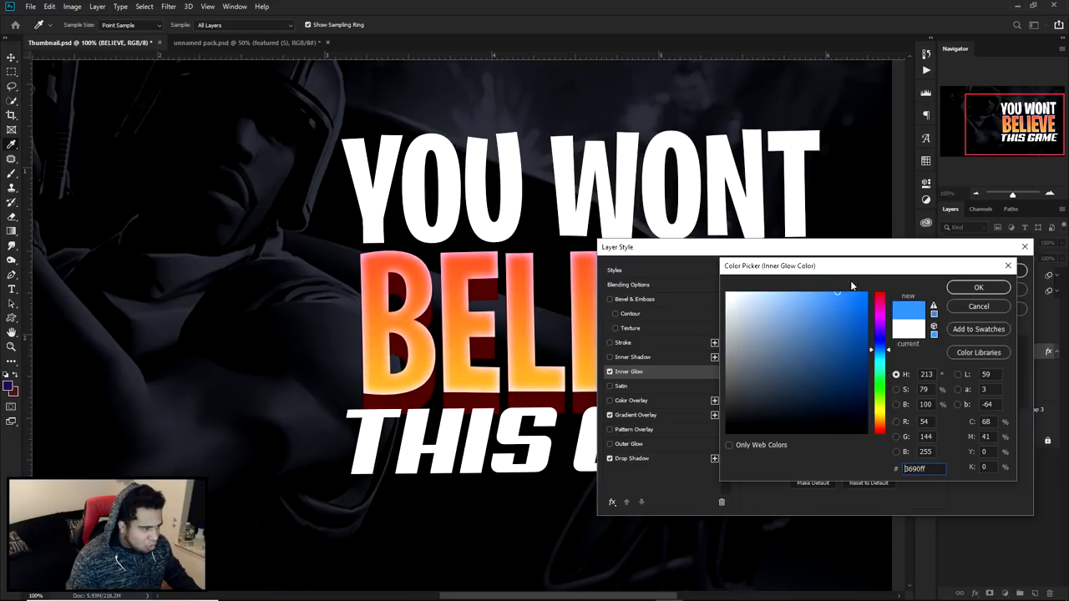
{"action": "left_click", "coordinate": [978, 286]}
Step: Set the inner glow's opacity to 89% and size to 6 px, and uncover the BELIEVE text behind the dialog
{"action": "left_click_drag", "start_coordinate": [822, 399], "coordinate": [799, 401]}
{"action": "left_click_drag", "start_coordinate": [833, 302], "coordinate": [839, 326]}
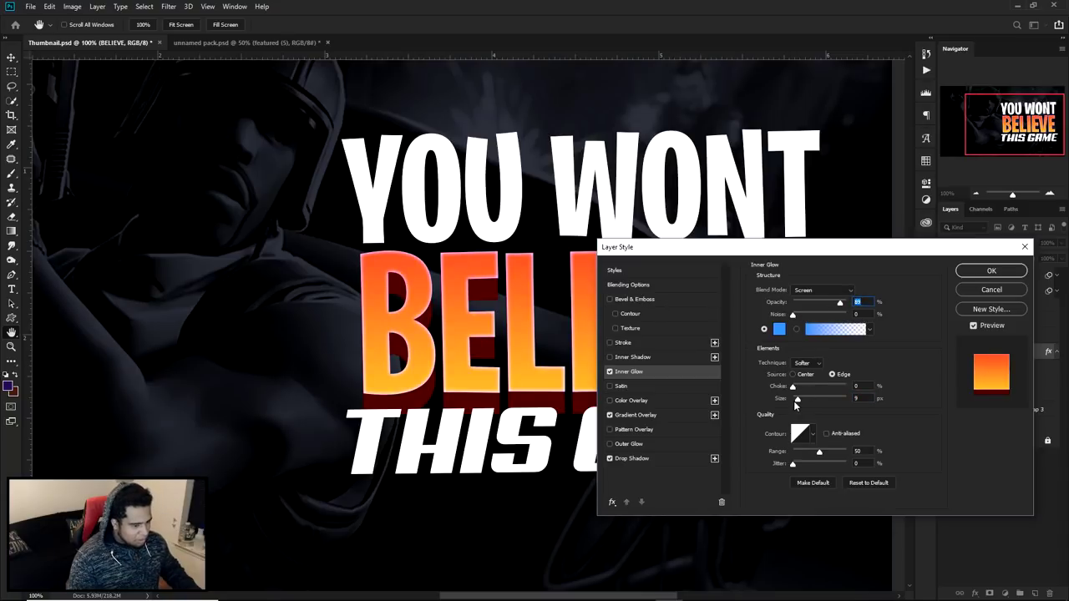
{"action": "left_click_drag", "start_coordinate": [698, 251], "coordinate": [526, 449]}
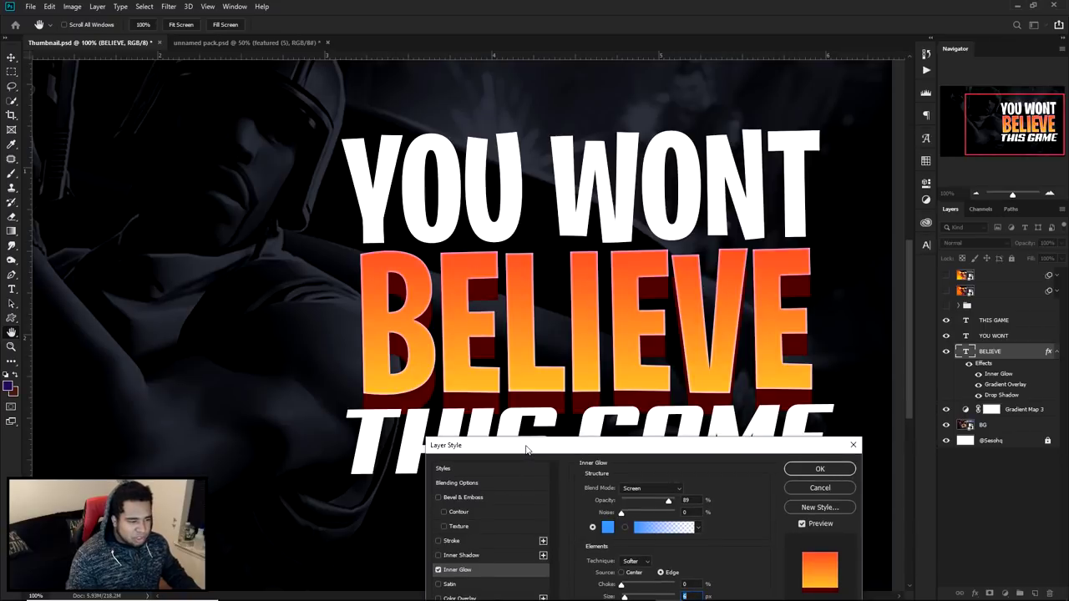
Step: Try orange ffa336 for BELIEVE's inner glow, and settle on magenta ff36f8
{"action": "left_click", "coordinate": [607, 527]}
{"action": "left_click", "coordinate": [877, 426]}
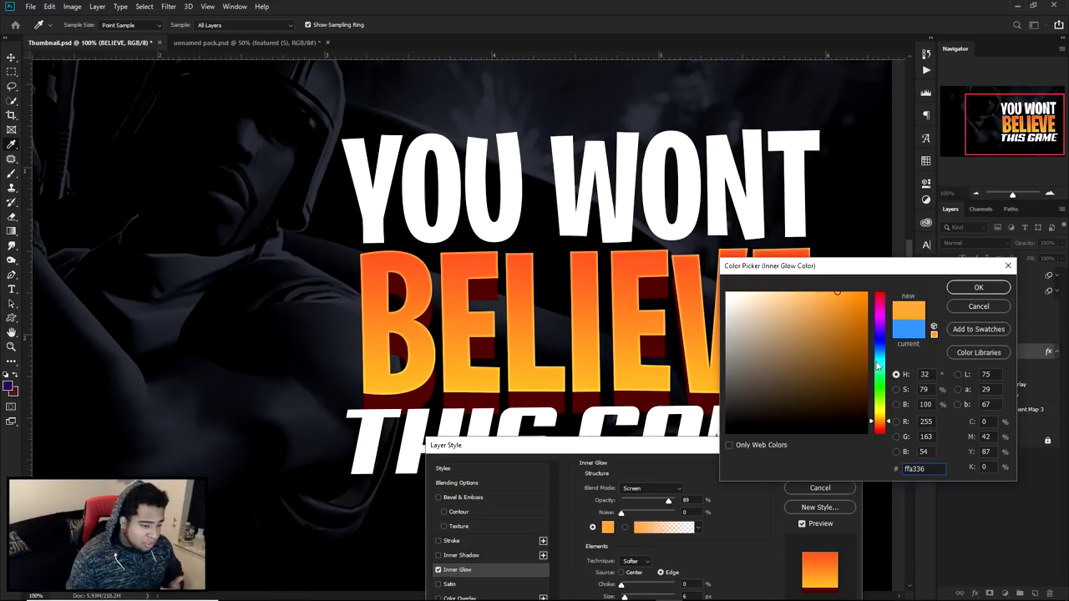
{"action": "left_click", "coordinate": [879, 318]}
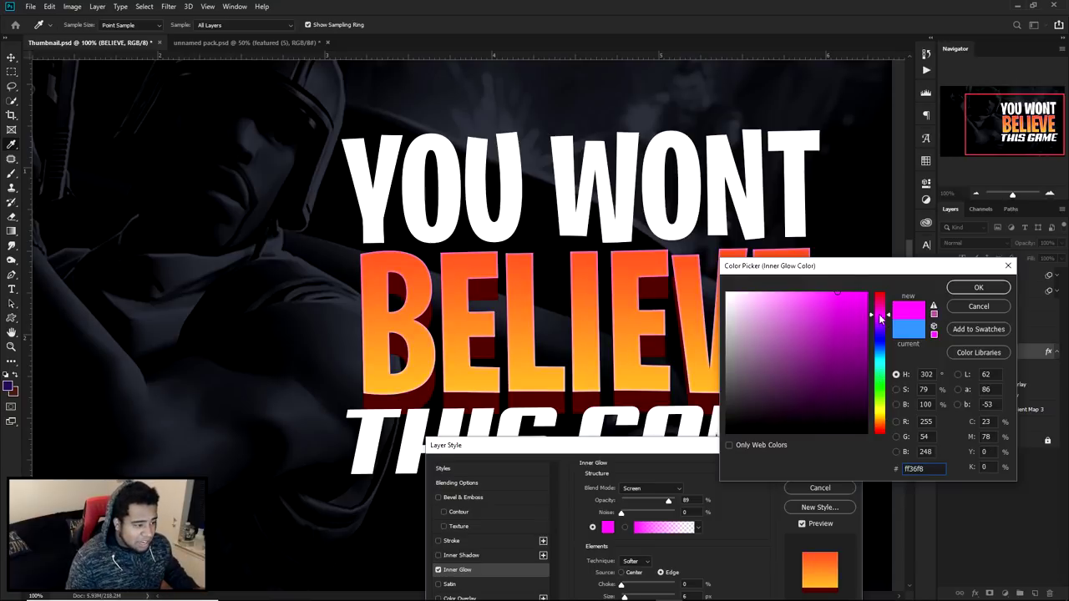
{"action": "left_click", "coordinate": [969, 289]}
Step: Set the inner glow's size to 7 px and accept BELIEVE's layer style
{"action": "left_click_drag", "start_coordinate": [752, 448], "coordinate": [891, 283]}
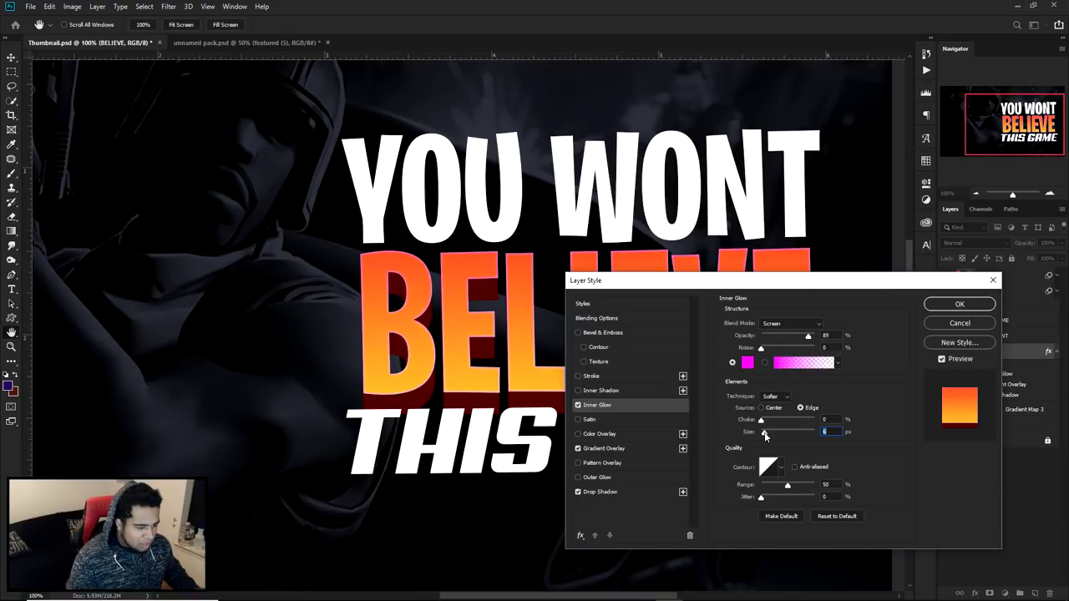
{"action": "left_click_drag", "start_coordinate": [767, 436], "coordinate": [766, 436]}
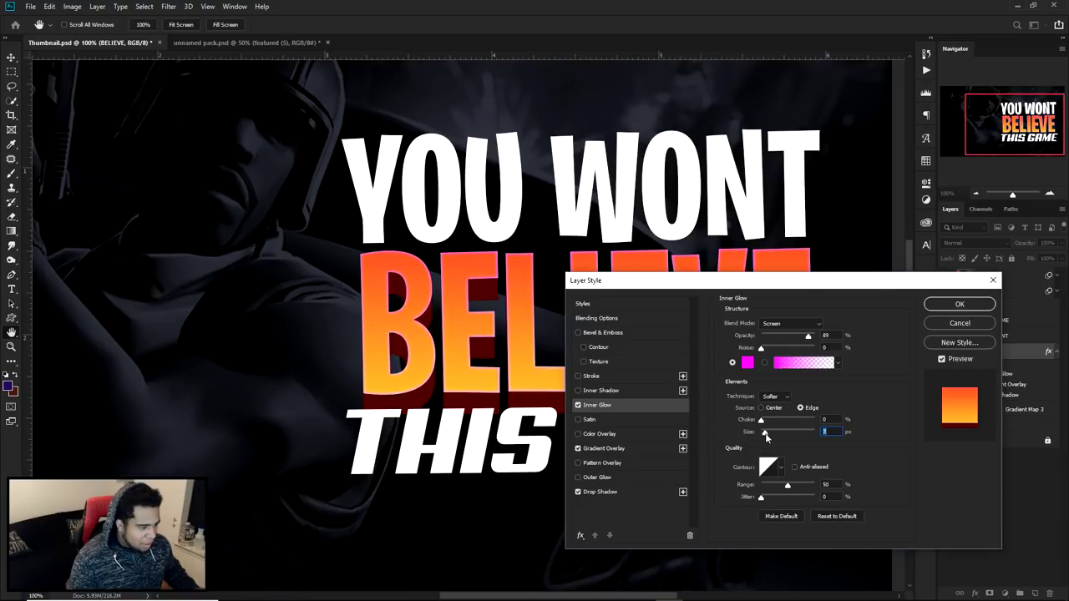
{"action": "left_click", "coordinate": [959, 304]}
{"action": "key", "text": "ctrl+minus"}
{"action": "key", "text": "v"}
{"action": "key", "text": "ctrl+plus"}
Step: Apply the saved white-to-pale-blue style with inner glow and gradient overlay, without bevel, to the YOU WONT text
{"action": "left_click", "coordinate": [720, 241], "text": "ctrl"}
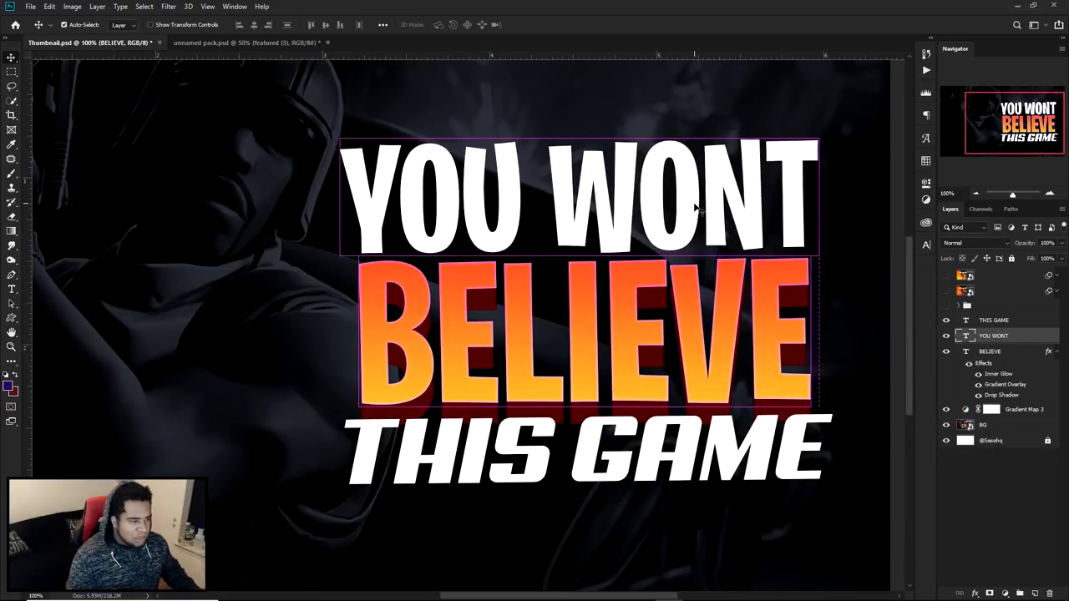
{"action": "double_click", "coordinate": [1036, 335]}
{"action": "left_click", "coordinate": [609, 305]}
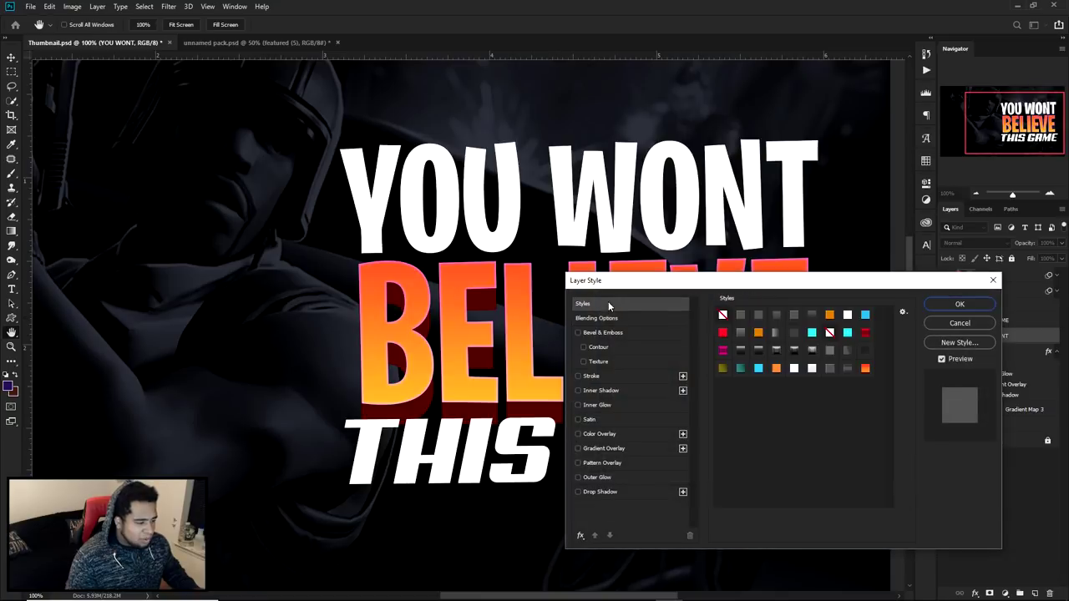
{"action": "left_click", "coordinate": [813, 369]}
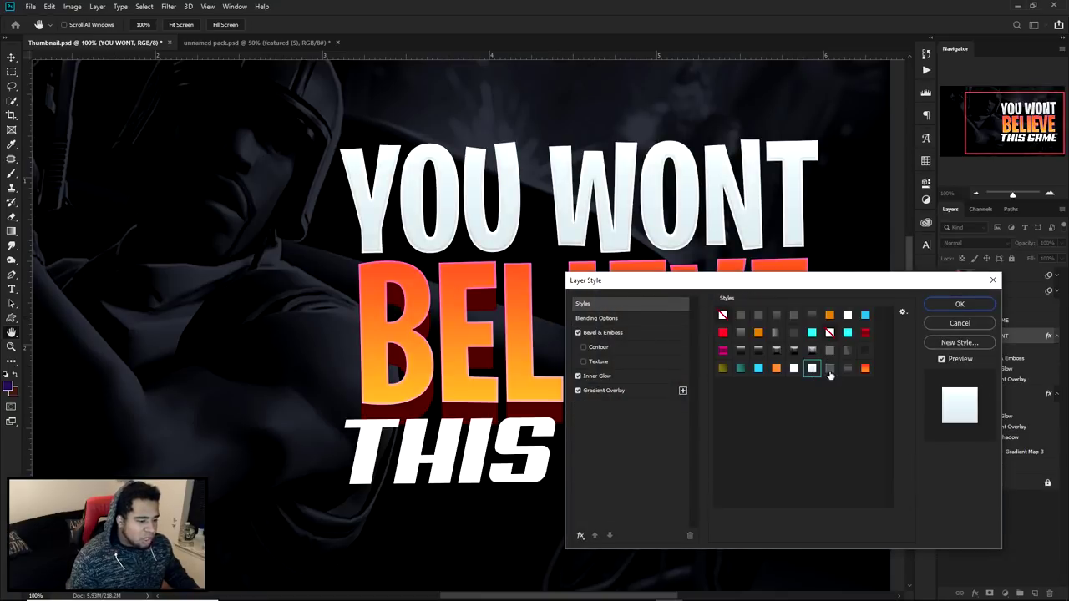
{"action": "left_click", "coordinate": [794, 369]}
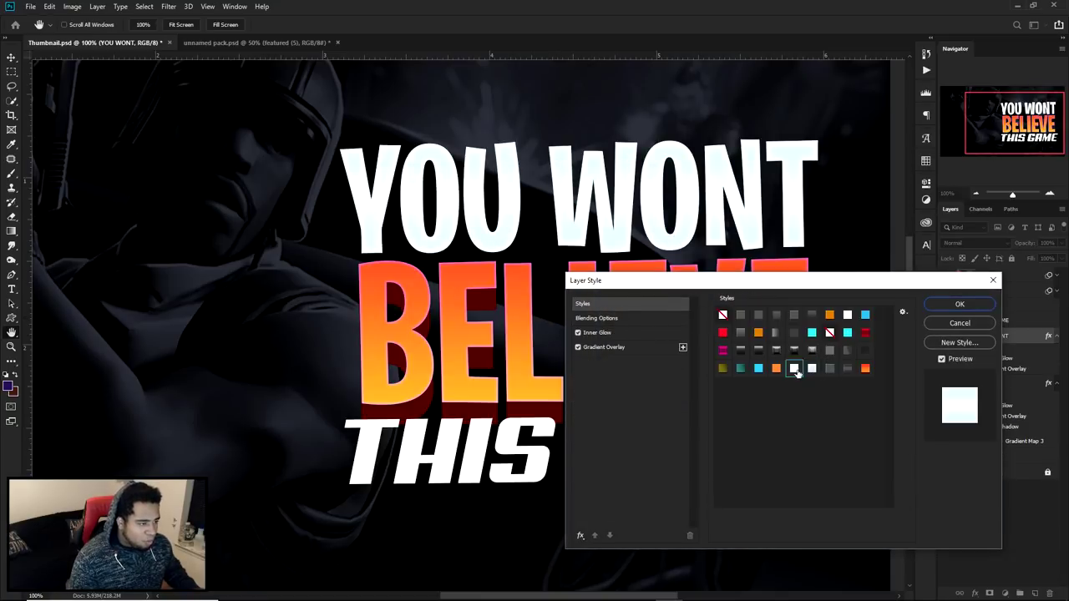
Step: Show all effects for YOU WONT, and turn off its Inner Glow to view the Gradient Overlay settings alone
{"action": "left_click", "coordinate": [580, 535]}
{"action": "left_click", "coordinate": [599, 401]}
{"action": "left_click", "coordinate": [577, 405]}
{"action": "left_click", "coordinate": [605, 450]}
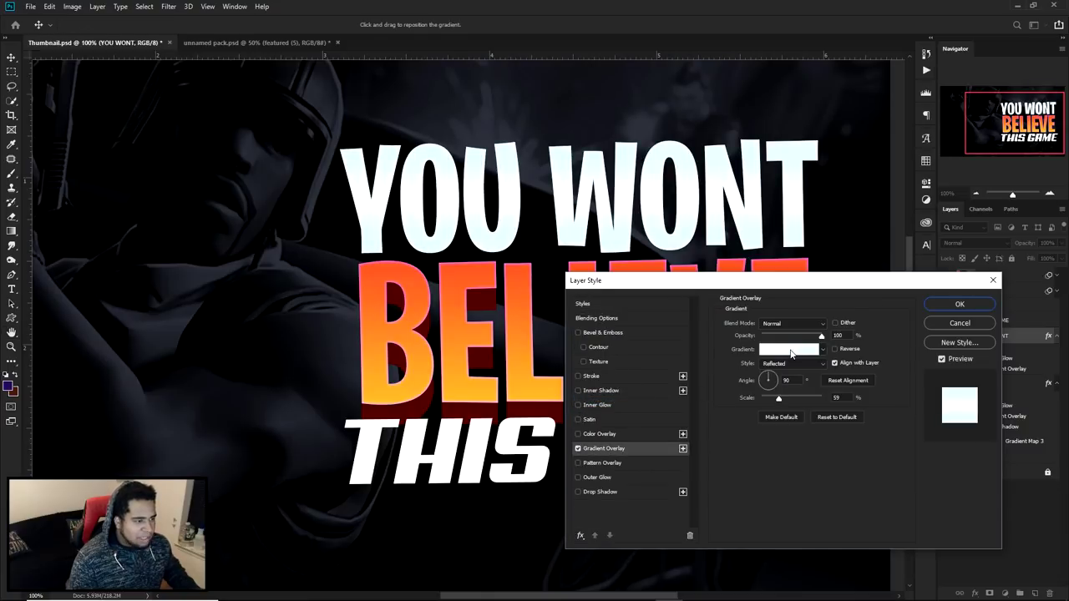
Step: Examine the colours of both end stops in YOU WONT's overlay gradient
{"action": "left_click", "coordinate": [789, 350]}
{"action": "left_click", "coordinate": [979, 424]}
{"action": "left_click", "coordinate": [753, 421]}
{"action": "double_click", "coordinate": [753, 422]}
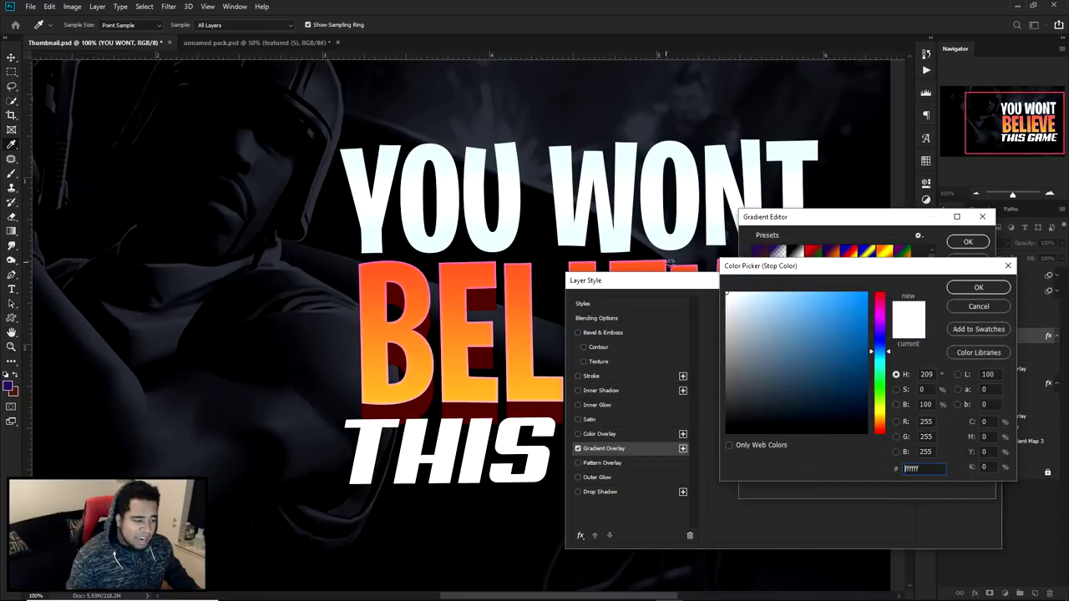
{"action": "left_click", "coordinate": [978, 287]}
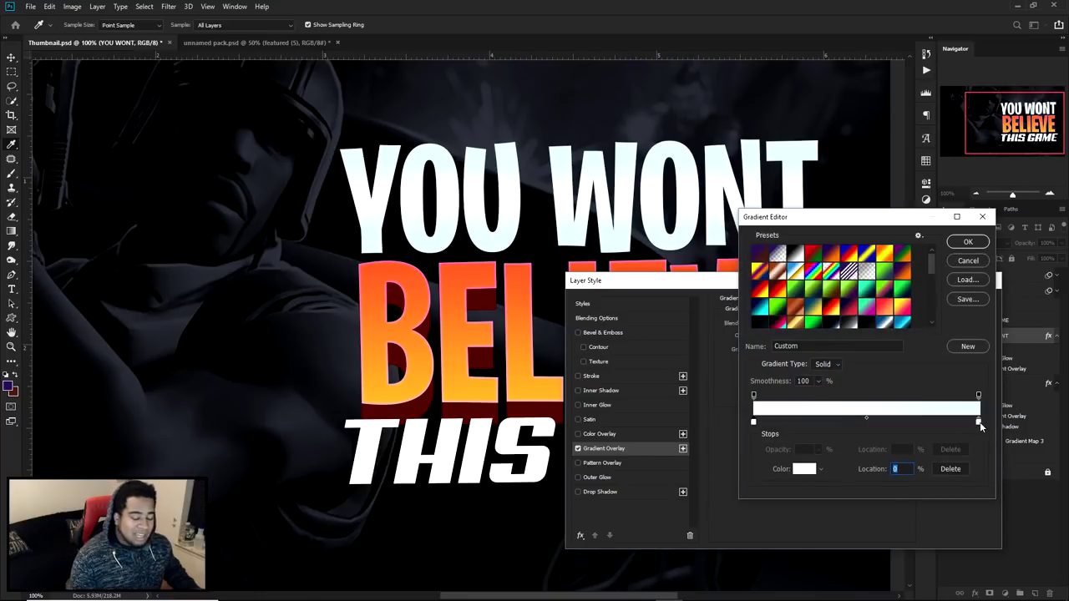
{"action": "double_click", "coordinate": [979, 423]}
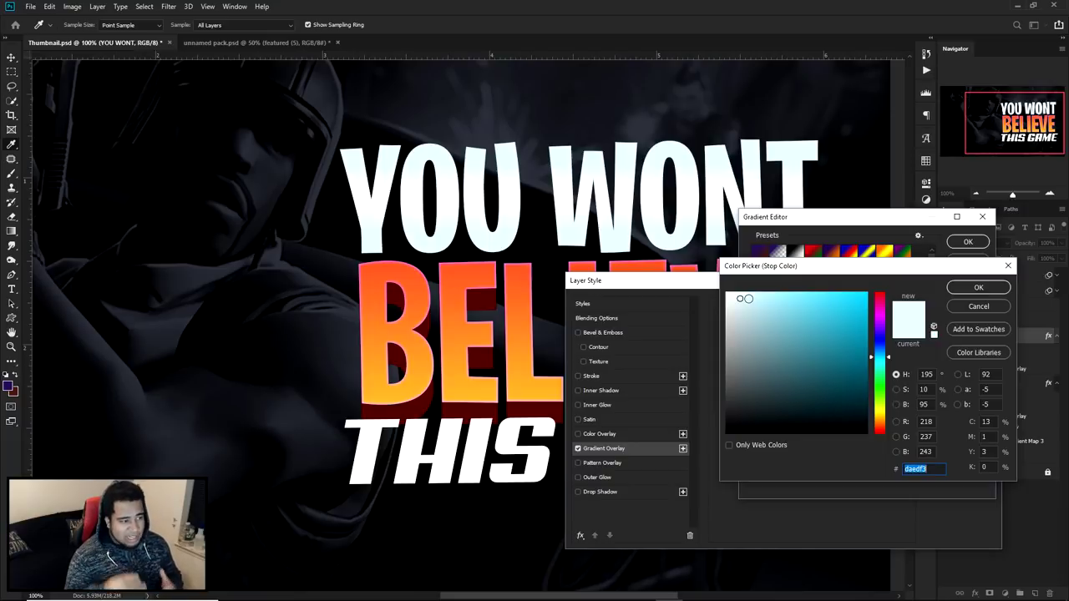
{"action": "left_click", "coordinate": [978, 288]}
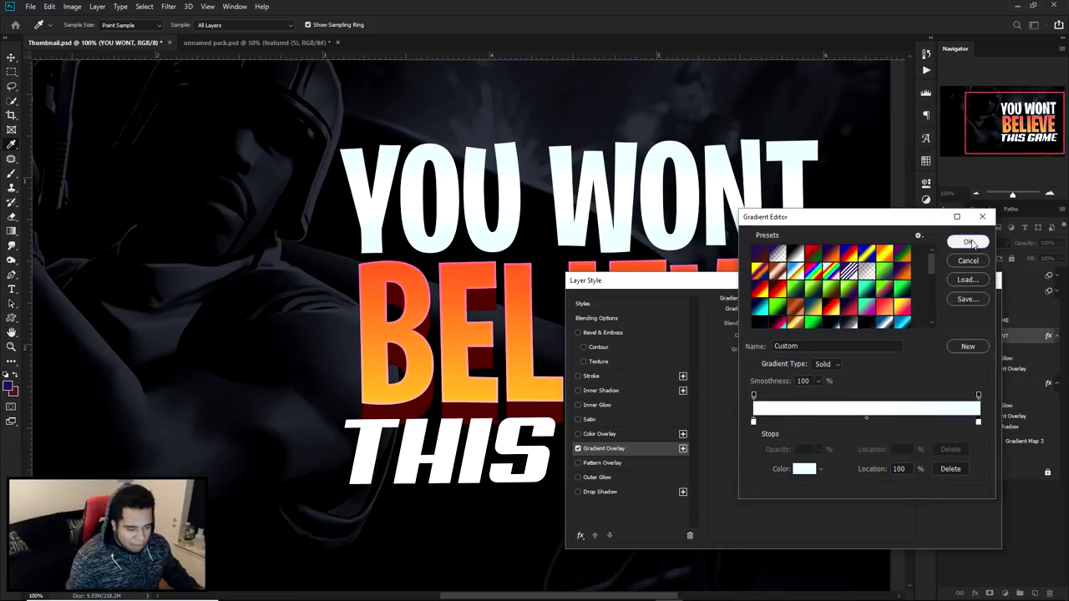
{"action": "left_click", "coordinate": [968, 241]}
Step: Change YOU WONT's gradient overlay style to Linear, and re-enable Inner Glow with Screen blend mode at 100% opacity
{"action": "left_click", "coordinate": [793, 364]}
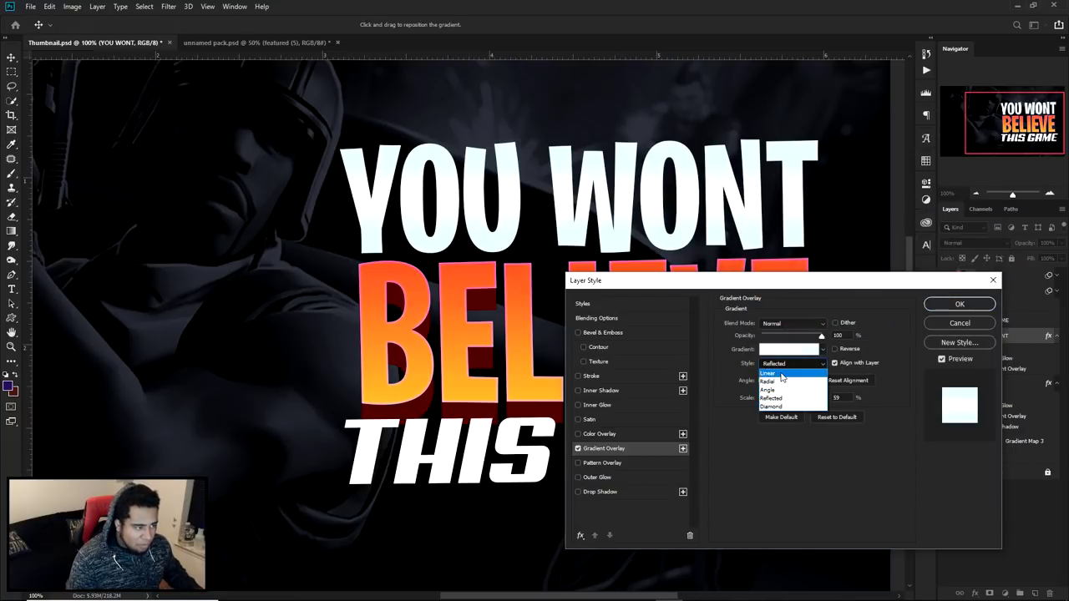
{"action": "left_click", "coordinate": [777, 373]}
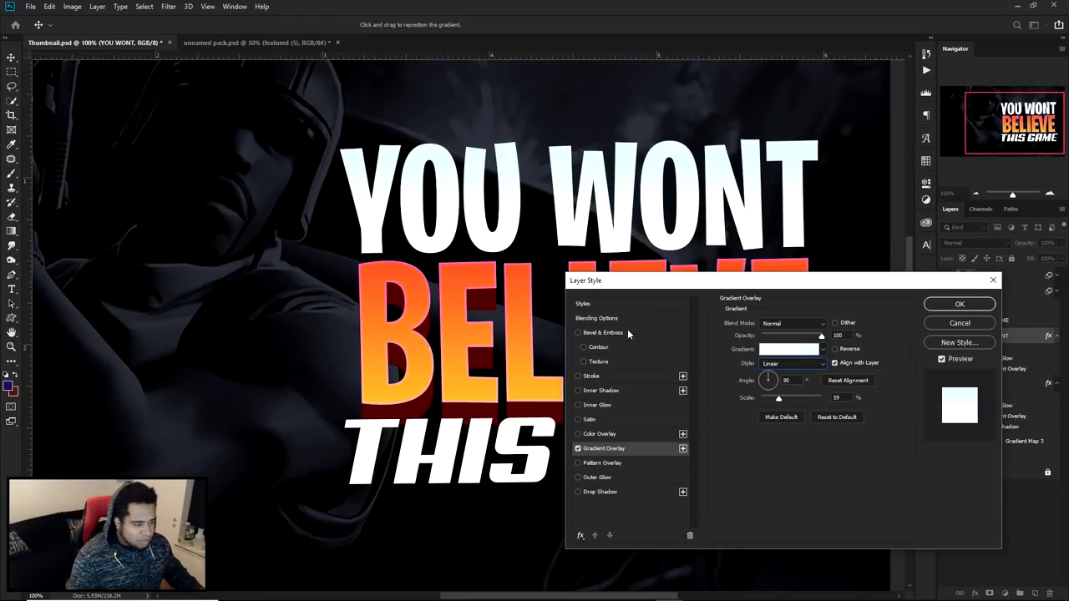
{"action": "left_click", "coordinate": [595, 406]}
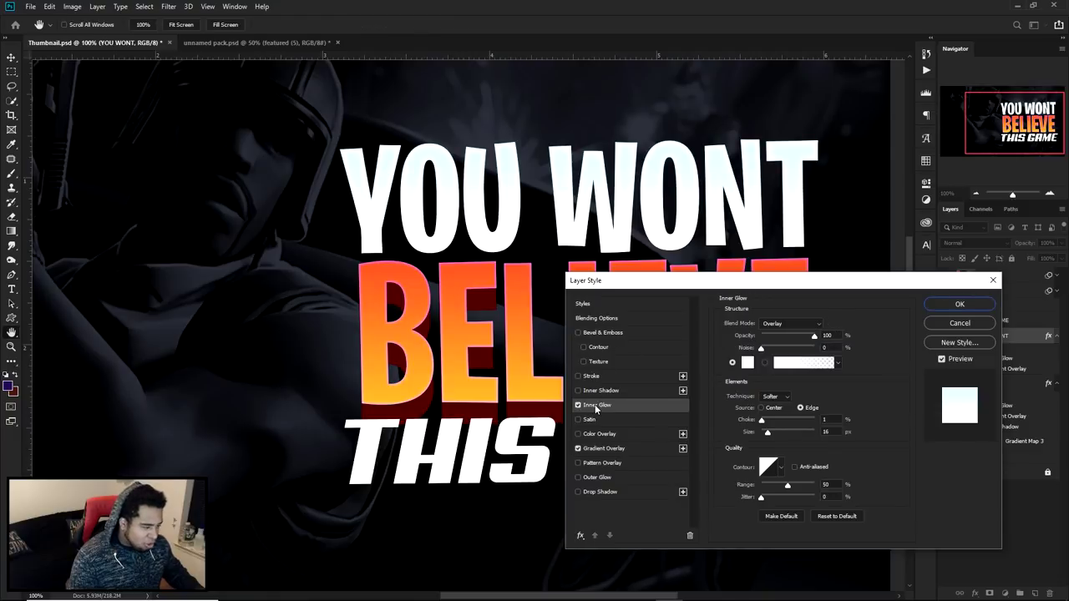
{"action": "left_click", "coordinate": [793, 324]}
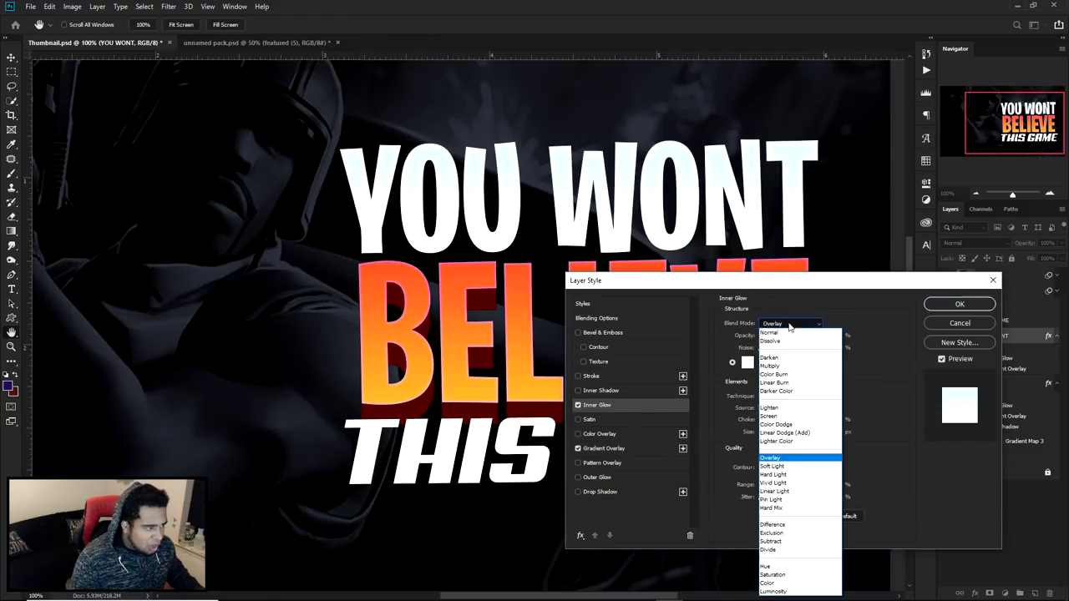
{"action": "left_click", "coordinate": [790, 428]}
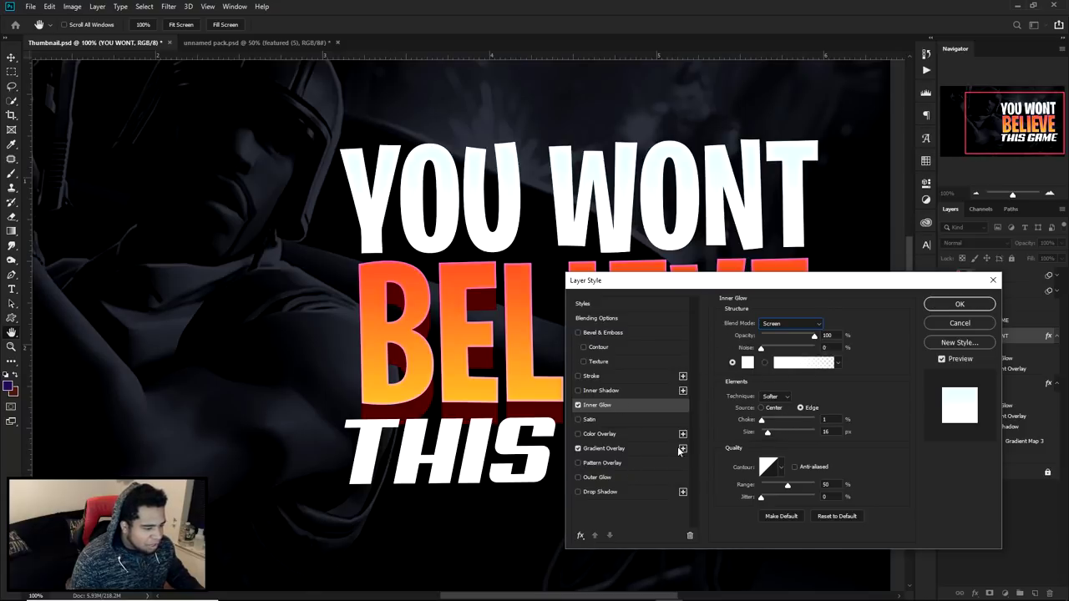
{"action": "double_click", "coordinate": [826, 335]}
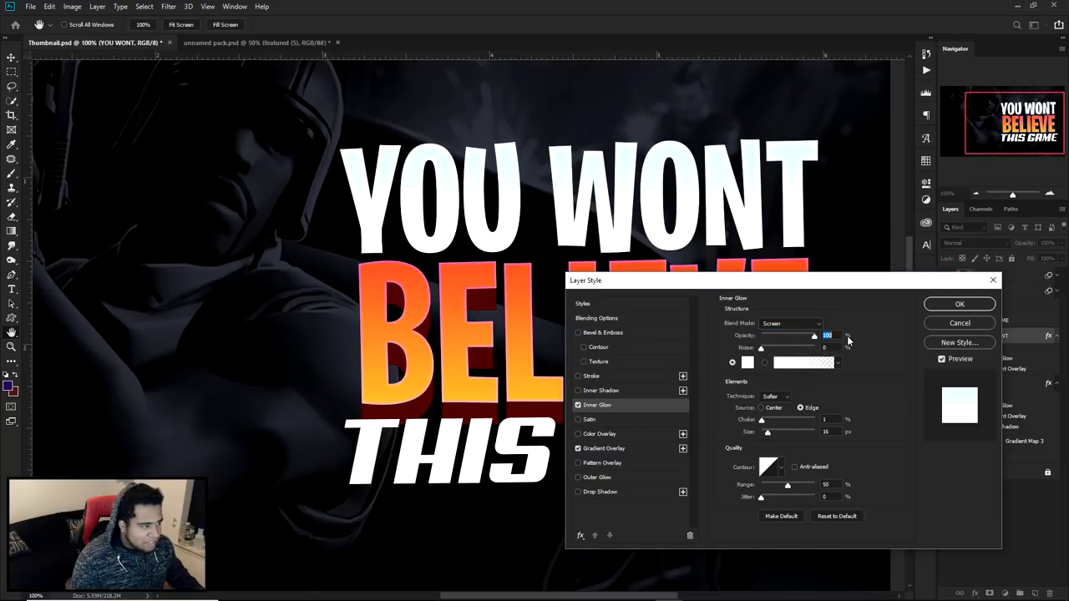
Step: Add a black drop shadow to YOU WONT with Normal blend mode, 100% opacity, 12 px distance and 0 px size
{"action": "left_click", "coordinate": [602, 492]}
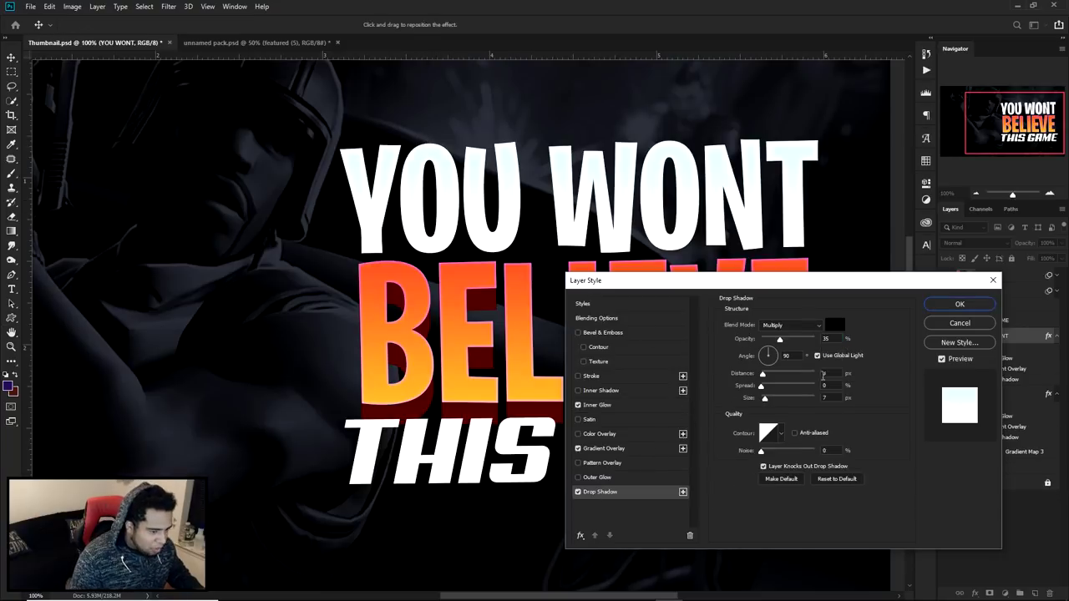
{"action": "left_click", "coordinate": [790, 324]}
{"action": "left_click", "coordinate": [785, 328]}
{"action": "left_click_drag", "start_coordinate": [778, 339], "coordinate": [825, 338]}
{"action": "left_click_drag", "start_coordinate": [765, 399], "coordinate": [769, 355]}
Step: Turn off Use Global Light for YOU WONT's drop shadow and set the shadow angle to 110°
{"action": "left_click", "coordinate": [817, 356]}
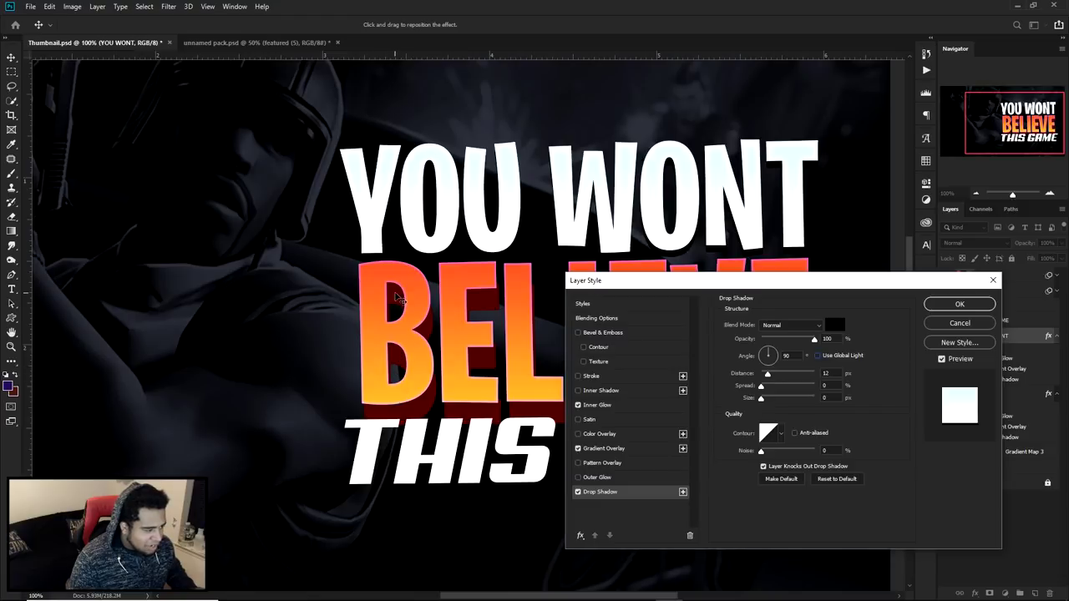
{"action": "left_click", "coordinate": [818, 355]}
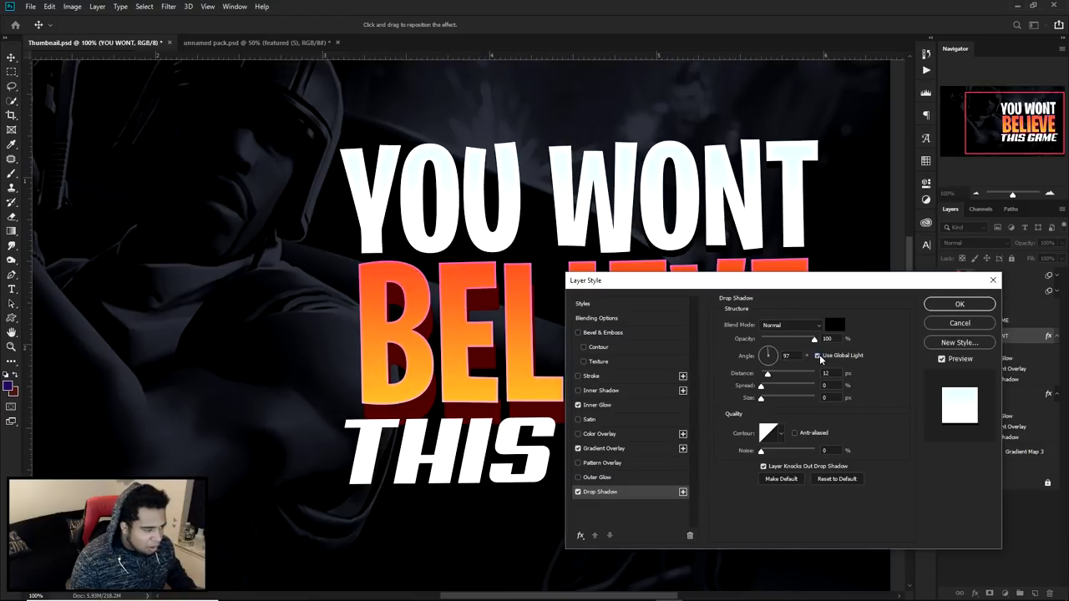
{"action": "left_click_drag", "start_coordinate": [762, 355], "coordinate": [774, 349]}
{"action": "left_click", "coordinate": [818, 356]}
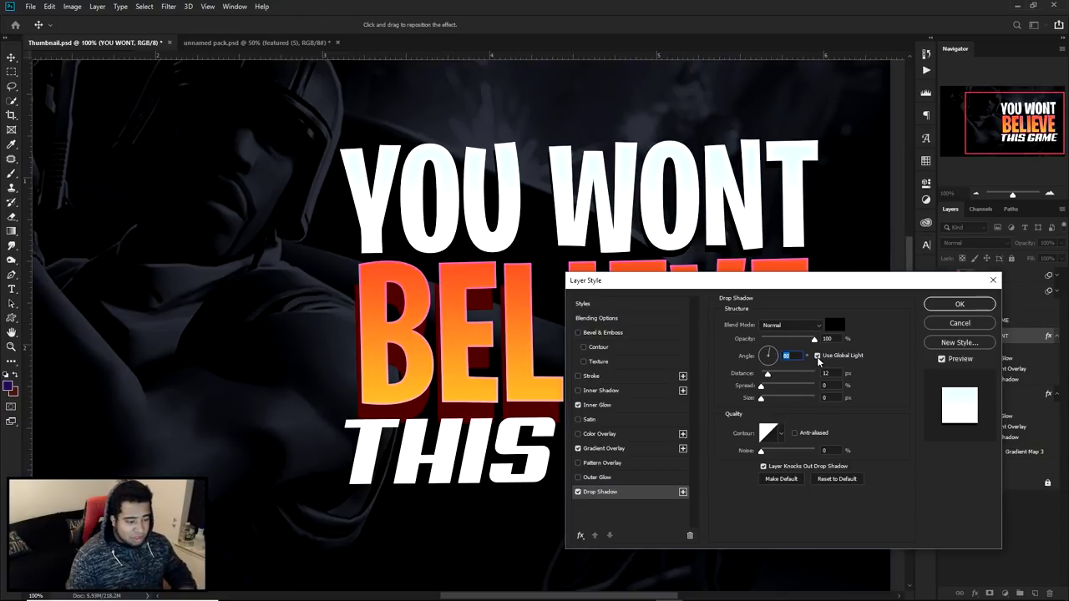
{"action": "left_click", "coordinate": [768, 354]}
{"action": "left_click_drag", "start_coordinate": [768, 354], "coordinate": [765, 350]}
Step: Try the dark red sampled from BELIEVE's shadow as YOU WONT's drop shadow colour
{"action": "left_click", "coordinate": [835, 325]}
{"action": "left_click", "coordinate": [468, 409]}
{"action": "left_click", "coordinate": [975, 287]}
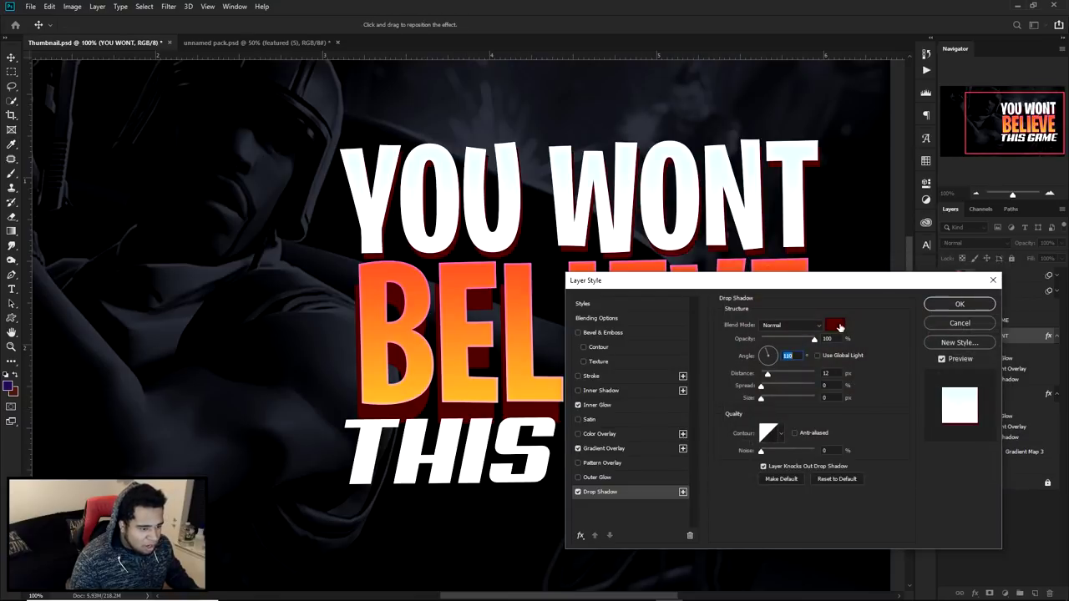
Step: Shorten YOU WONT's drop shadow distance and recolour the shadow to dark blue #0a1d3c
{"action": "left_click_drag", "start_coordinate": [767, 374], "coordinate": [766, 377]}
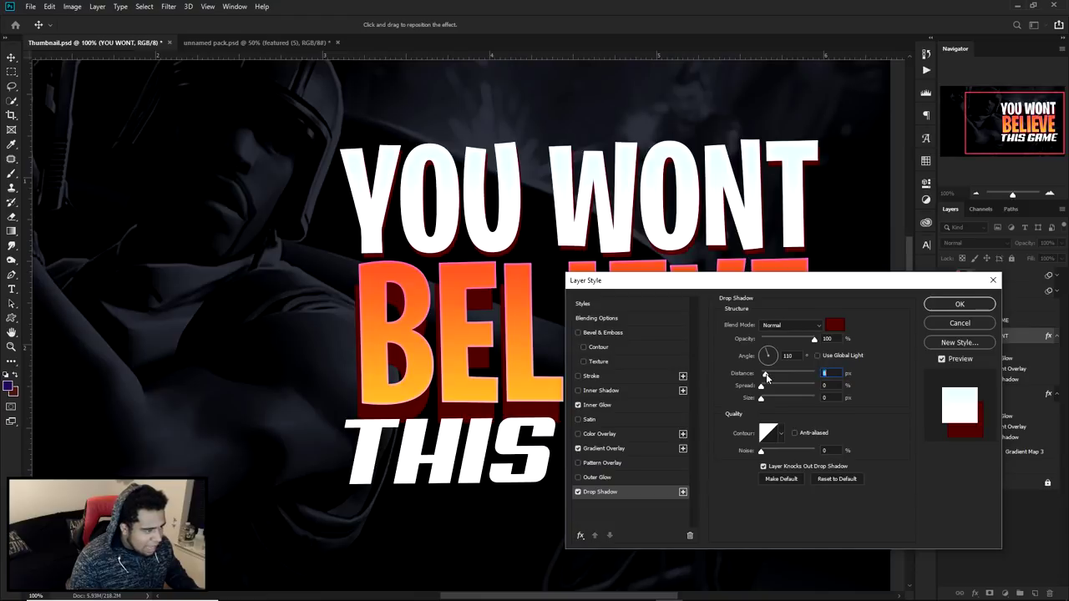
{"action": "left_click", "coordinate": [835, 325]}
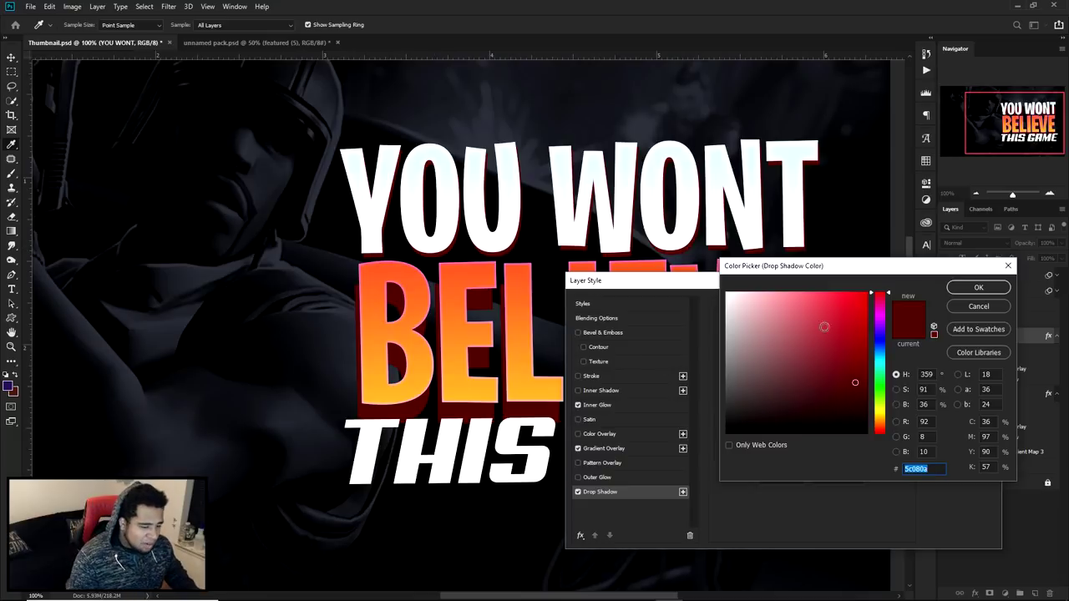
{"action": "left_click", "coordinate": [878, 346]}
{"action": "left_click", "coordinate": [884, 357]}
{"action": "left_click_drag", "start_coordinate": [884, 358], "coordinate": [884, 349]}
{"action": "left_click_drag", "start_coordinate": [854, 384], "coordinate": [843, 401]}
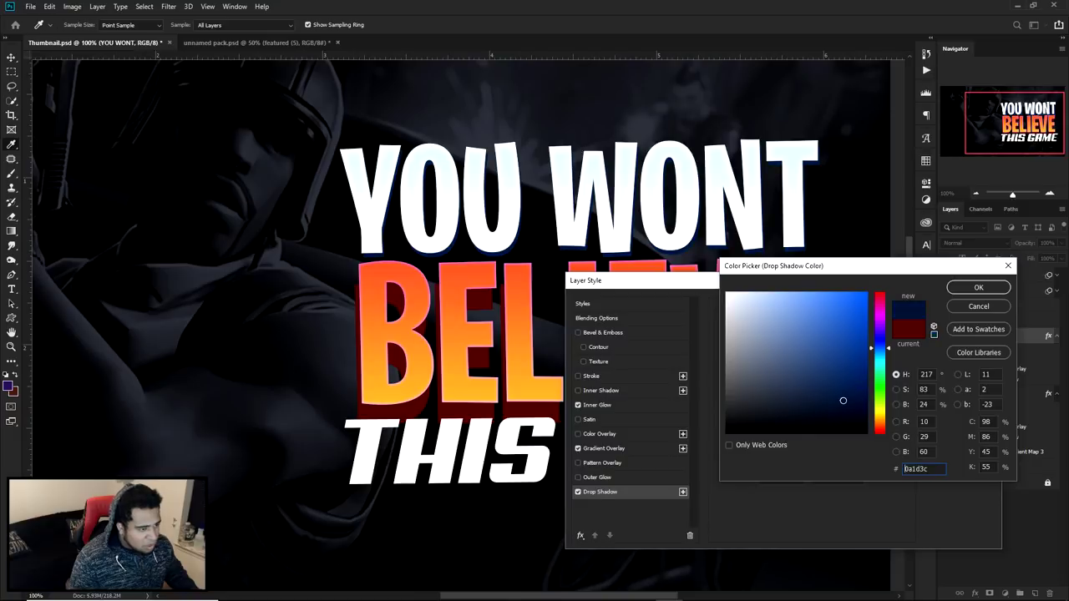
{"action": "left_click", "coordinate": [960, 288]}
{"action": "left_click", "coordinate": [958, 303]}
Step: Reduce the drop shadow distance of the BELIEVE text to 33 px
{"action": "left_click", "coordinate": [981, 390]}
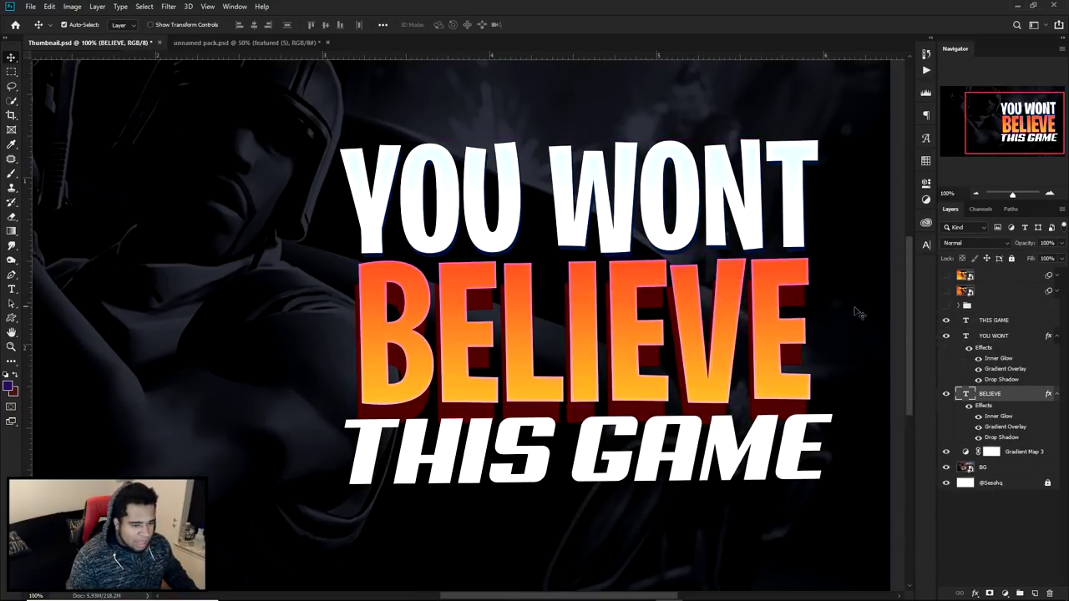
{"action": "double_click", "coordinate": [994, 438]}
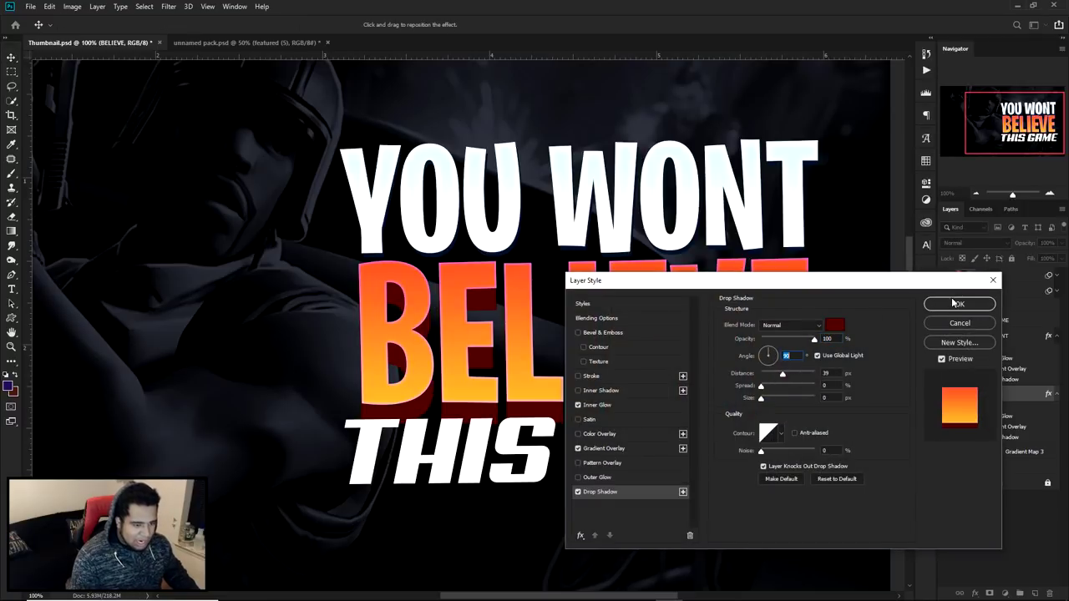
{"action": "left_click", "coordinate": [838, 373]}
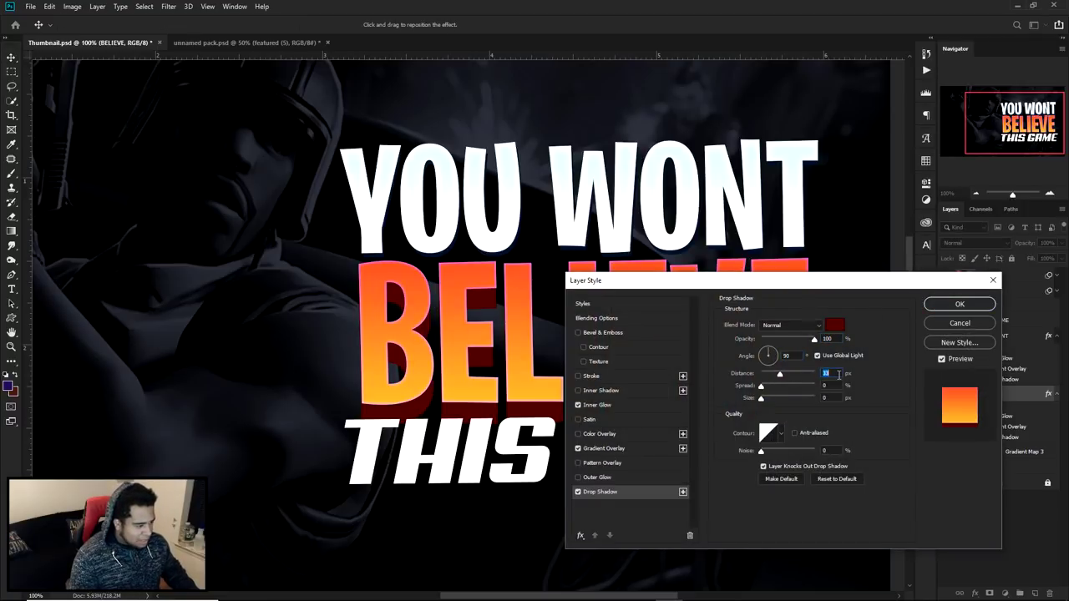
{"action": "left_click", "coordinate": [959, 304]}
Step: Check the reference thumbnail's lettering edges, and add a 1 px inside stroke in light cyan to YOU WONT at 100% opacity
{"action": "scroll", "coordinate": [665, 326], "scroll_direction": "down", "scroll_amount": 5}
{"action": "scroll", "coordinate": [665, 326], "scroll_direction": "down", "scroll_amount": 3}
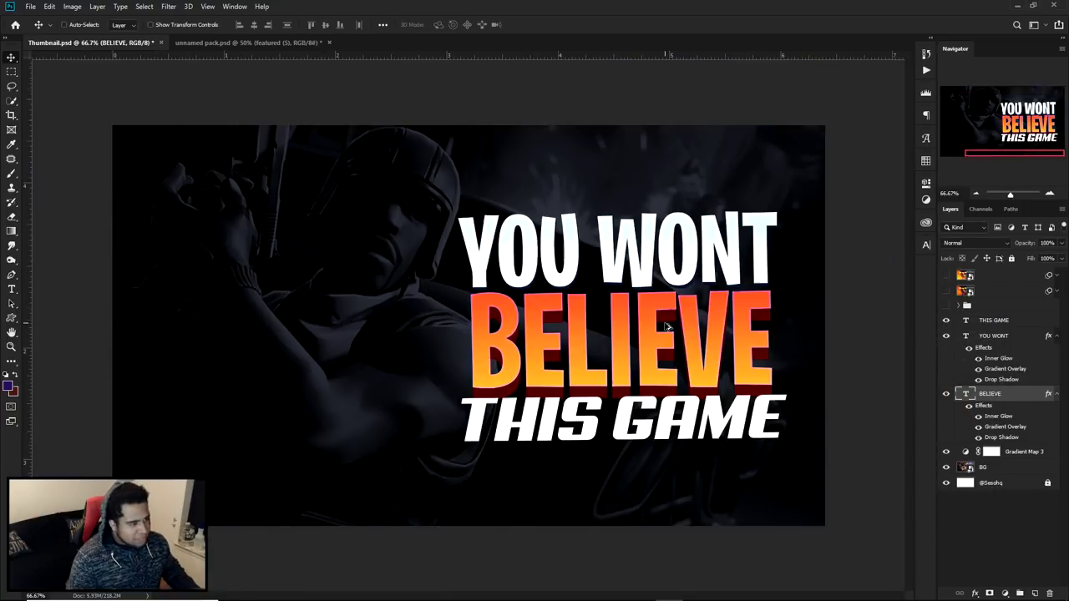
{"action": "scroll", "coordinate": [586, 309], "scroll_direction": "up", "scroll_amount": 2}
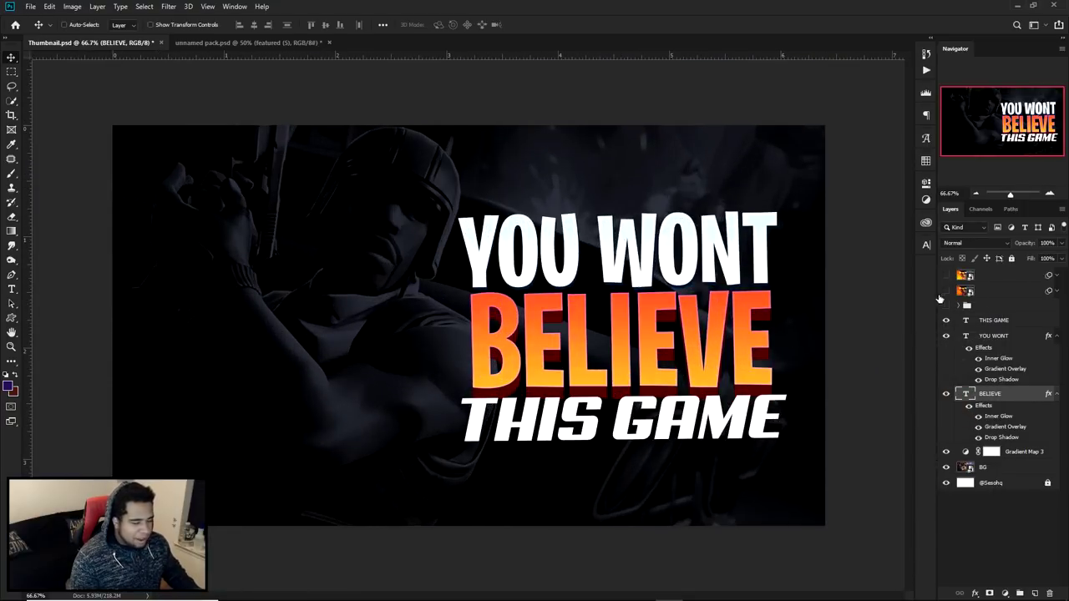
{"action": "scroll", "coordinate": [670, 264], "scroll_direction": "up", "scroll_amount": 3}
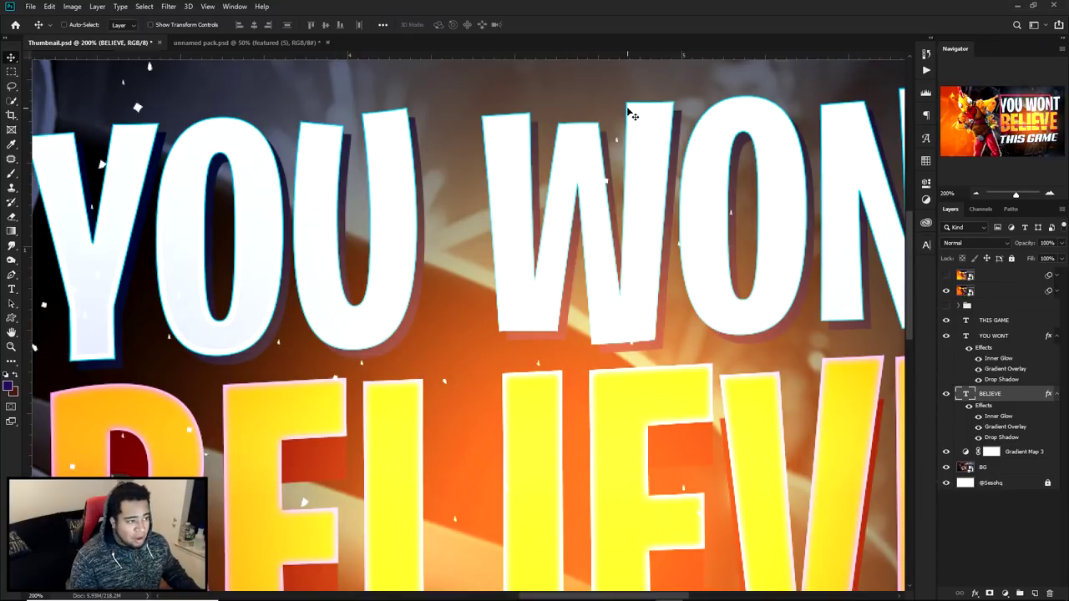
{"action": "left_click", "coordinate": [946, 291]}
{"action": "double_click", "coordinate": [1019, 345]}
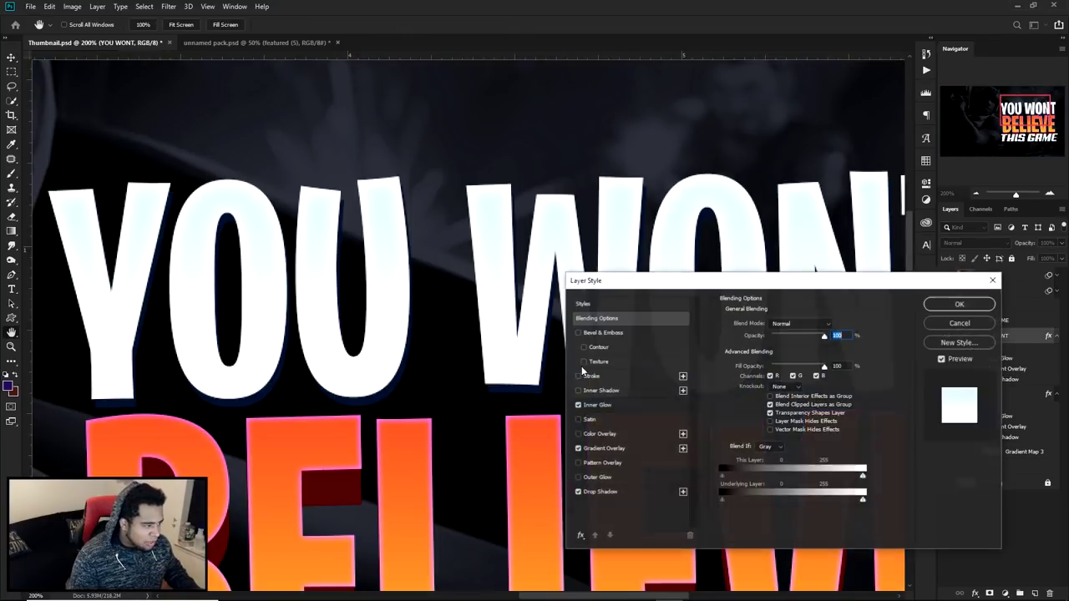
{"action": "left_click", "coordinate": [595, 376]}
{"action": "left_click", "coordinate": [746, 403]}
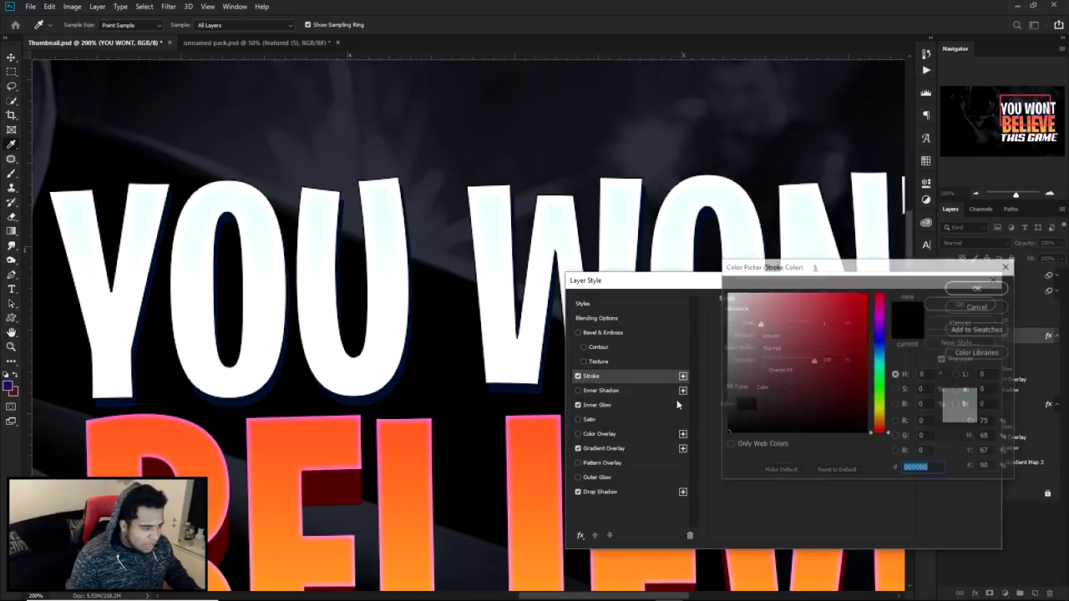
{"action": "left_click", "coordinate": [881, 377]}
{"action": "left_click_drag", "start_coordinate": [883, 380], "coordinate": [881, 366]}
{"action": "left_click", "coordinate": [809, 293]}
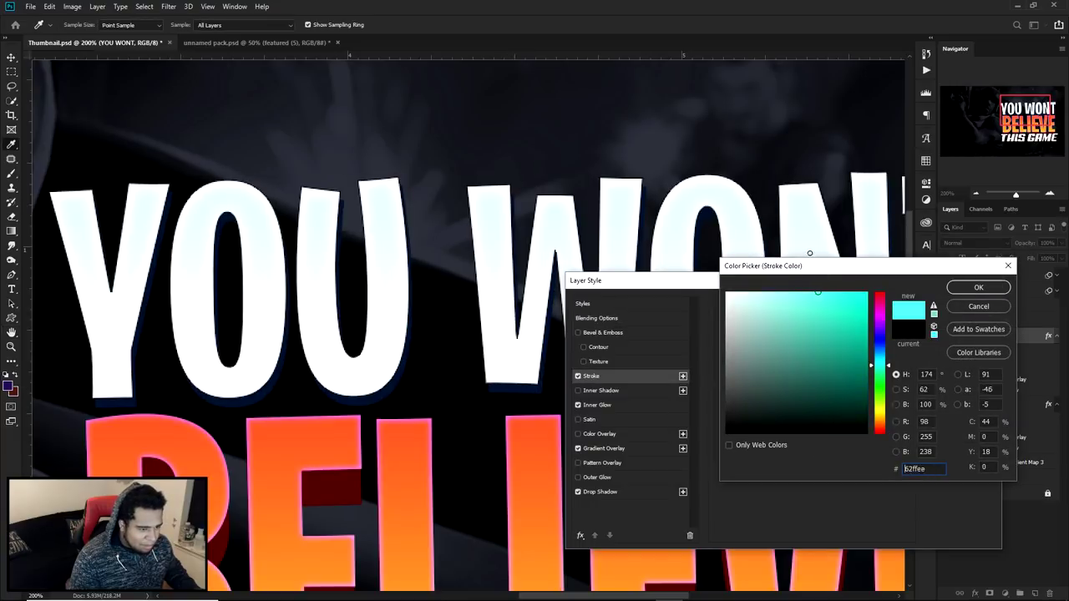
{"action": "left_click", "coordinate": [976, 292]}
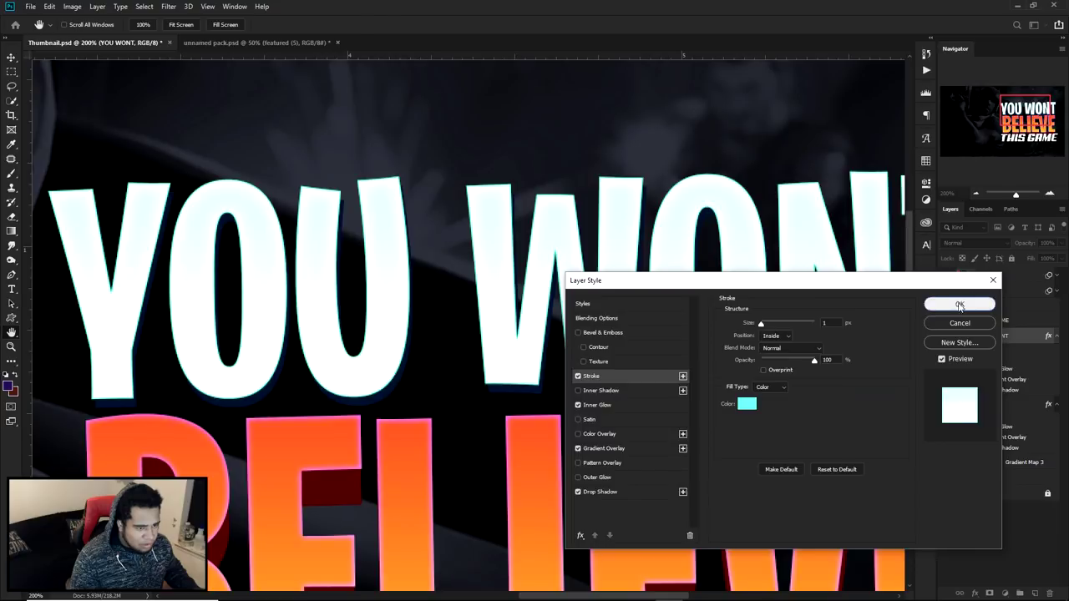
{"action": "left_click", "coordinate": [957, 303]}
Step: Copy YOU WONT's layer style and paste it onto the THIS GAME text layer
{"action": "key", "text": "v"}
{"action": "key", "text": "ctrl+minus"}
{"action": "key", "text": "ctrl+minus"}
{"action": "key", "text": "ctrl+minus"}
{"action": "key", "text": "ctrl+plus"}
{"action": "key", "text": "ctrl+plus"}
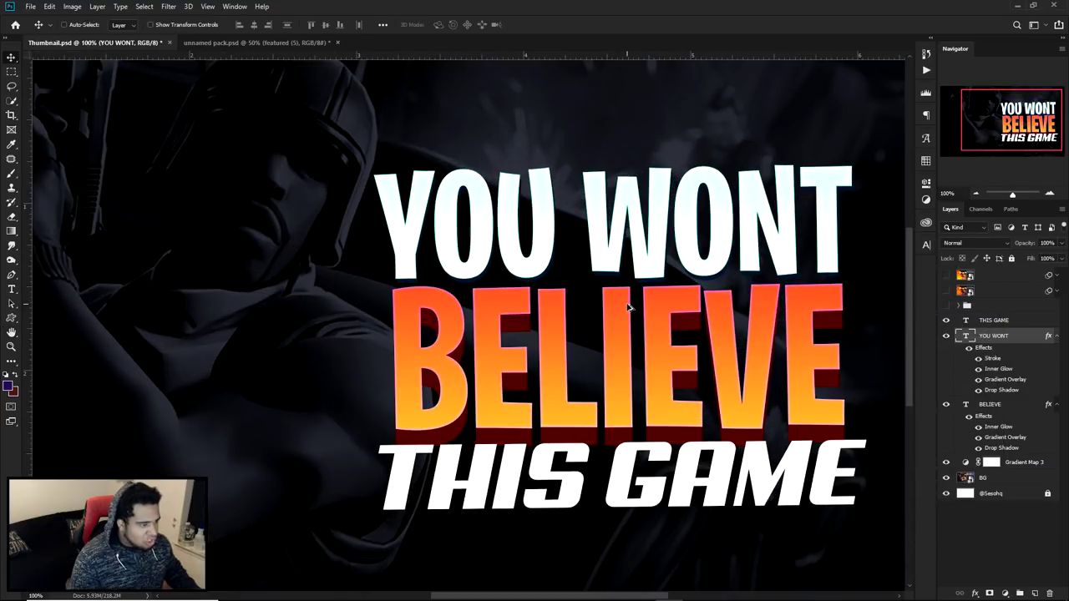
{"action": "key", "text": "ctrl+minus"}
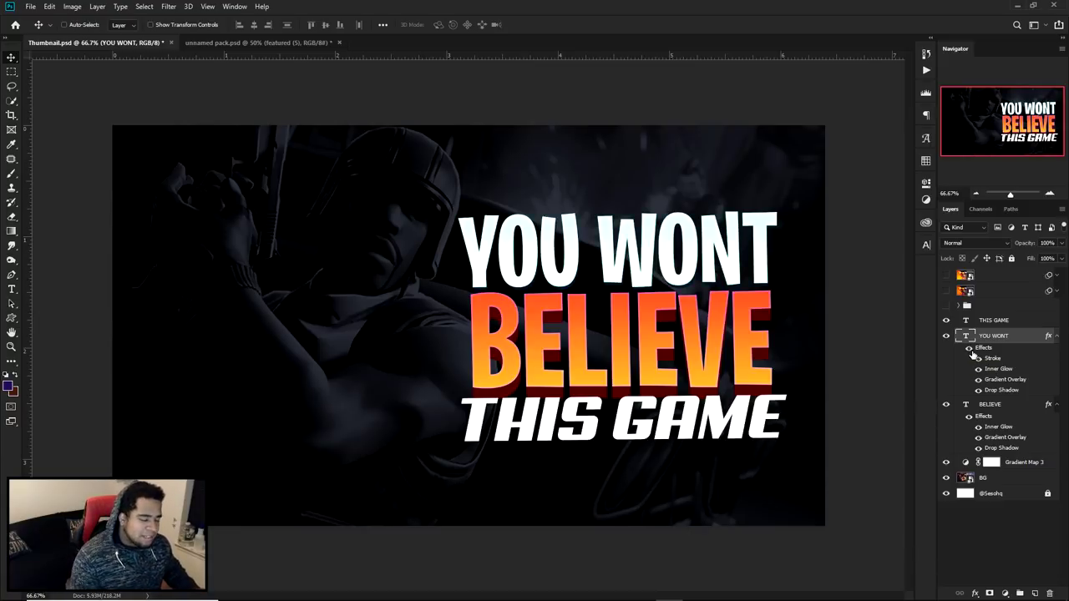
{"action": "right_click", "coordinate": [1017, 336]}
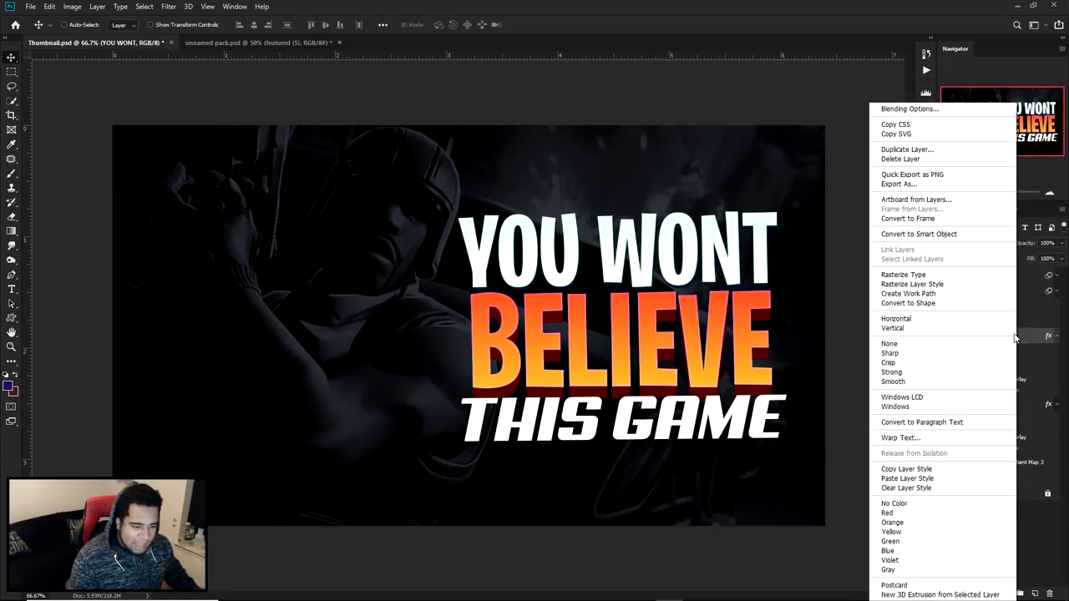
{"action": "key", "text": "Escape"}
{"action": "right_click", "coordinate": [1016, 321]}
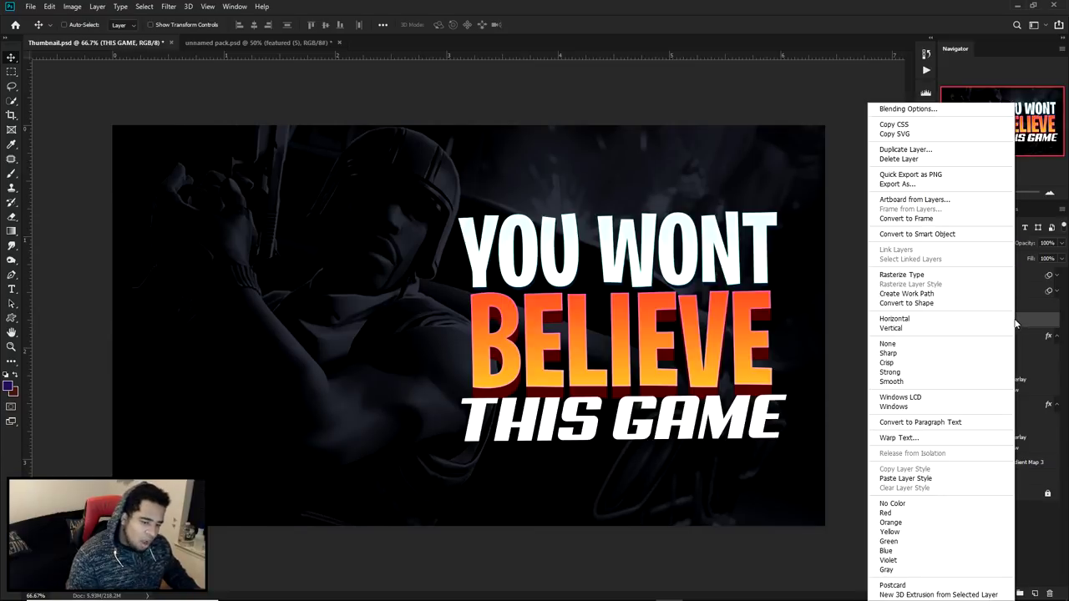
{"action": "left_click", "coordinate": [905, 478]}
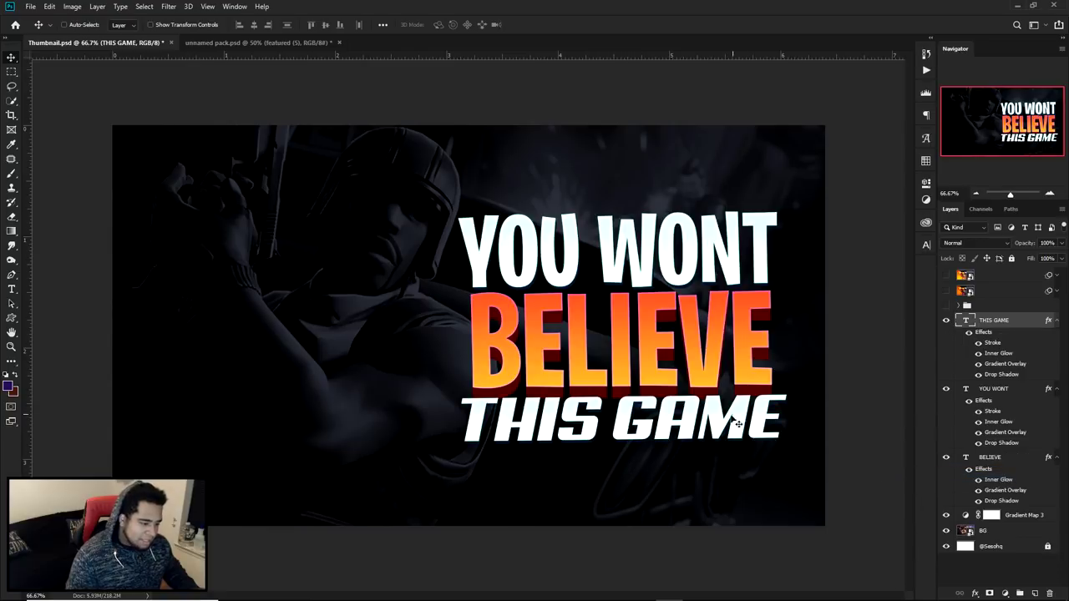
Step: Move THIS GAME slightly down to clear BELIEVE's drop shadow
{"action": "scroll", "coordinate": [744, 415], "scroll_direction": "up", "scroll_amount": 1}
{"action": "left_click_drag", "start_coordinate": [744, 415], "coordinate": [741, 424]}
{"action": "scroll", "coordinate": [742, 407], "scroll_direction": "down", "scroll_amount": 1}
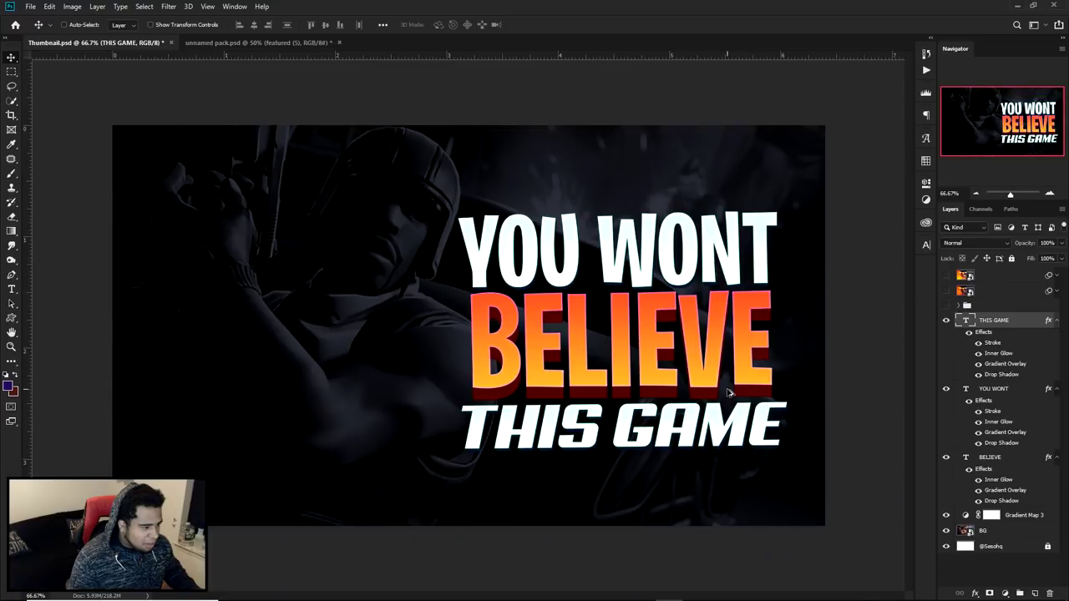
Step: Select the THIS GAME, YOU WONT and BELIEVE text layers and collapse all the layers' effects lists
{"action": "scroll", "coordinate": [728, 393], "scroll_direction": "up", "scroll_amount": 1}
{"action": "left_click", "coordinate": [994, 459], "text": "shift"}
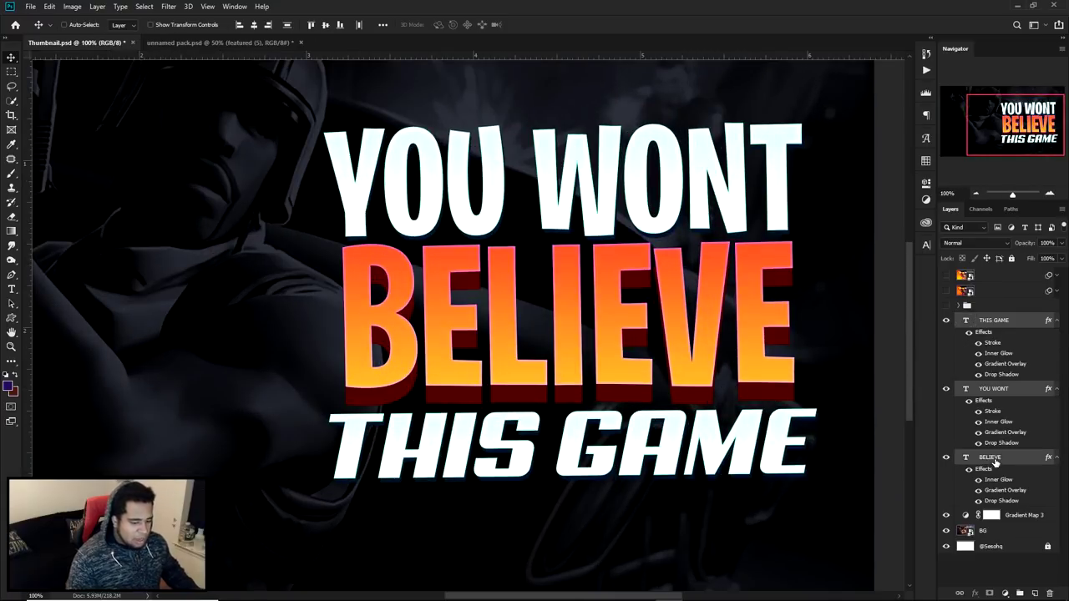
{"action": "scroll", "coordinate": [653, 323], "scroll_direction": "down", "scroll_amount": 1}
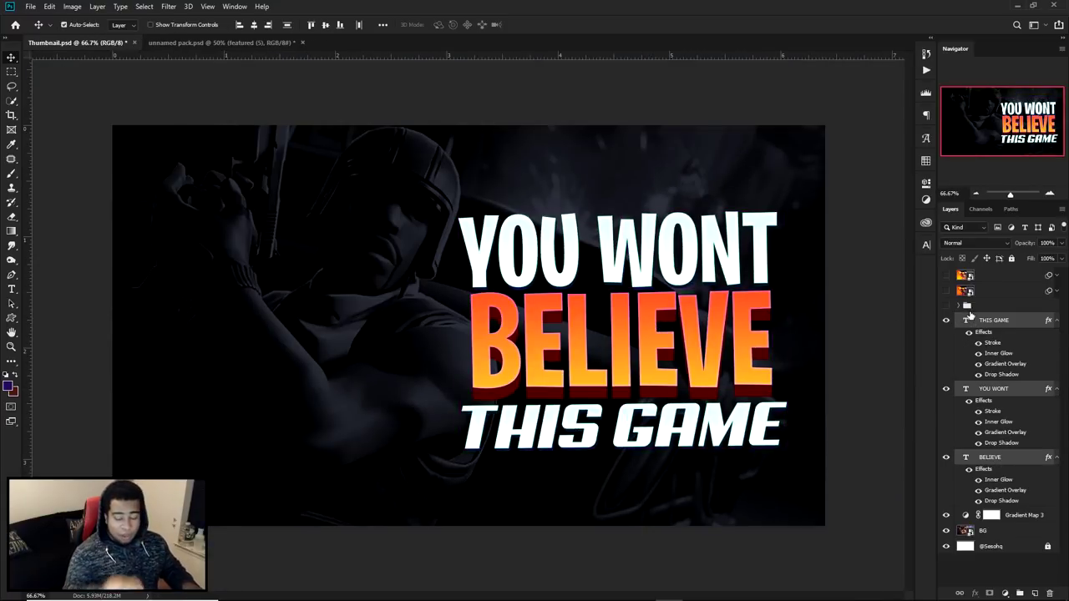
{"action": "left_click", "coordinate": [1056, 321], "text": "alt"}
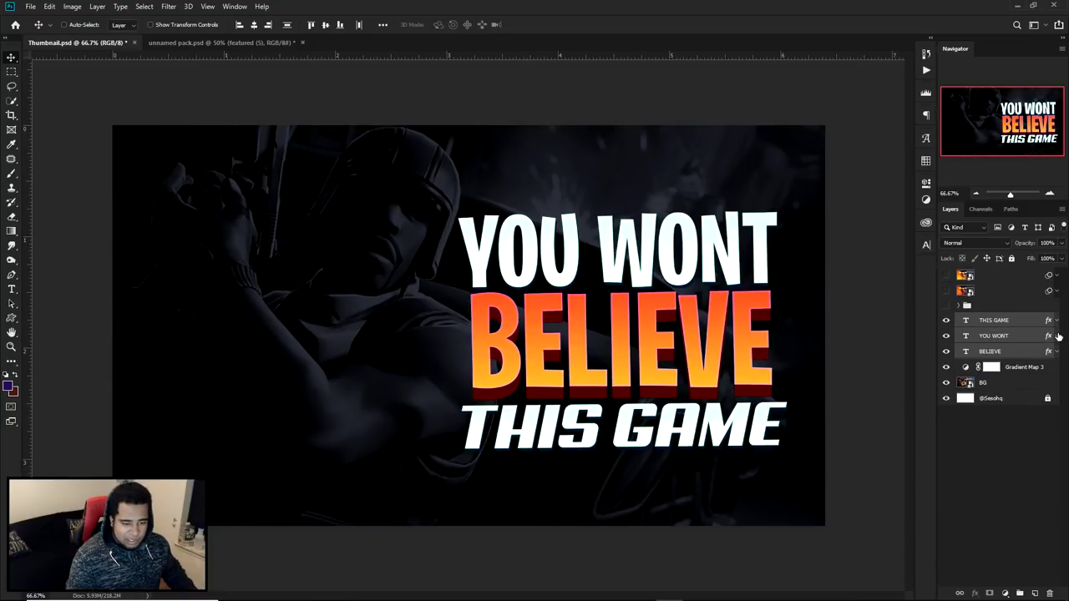
Step: Hide and reshow the THIS GAME layer to check it within the headline
{"action": "left_click", "coordinate": [1012, 324]}
{"action": "left_click", "coordinate": [946, 320]}
{"action": "left_click", "coordinate": [946, 321]}
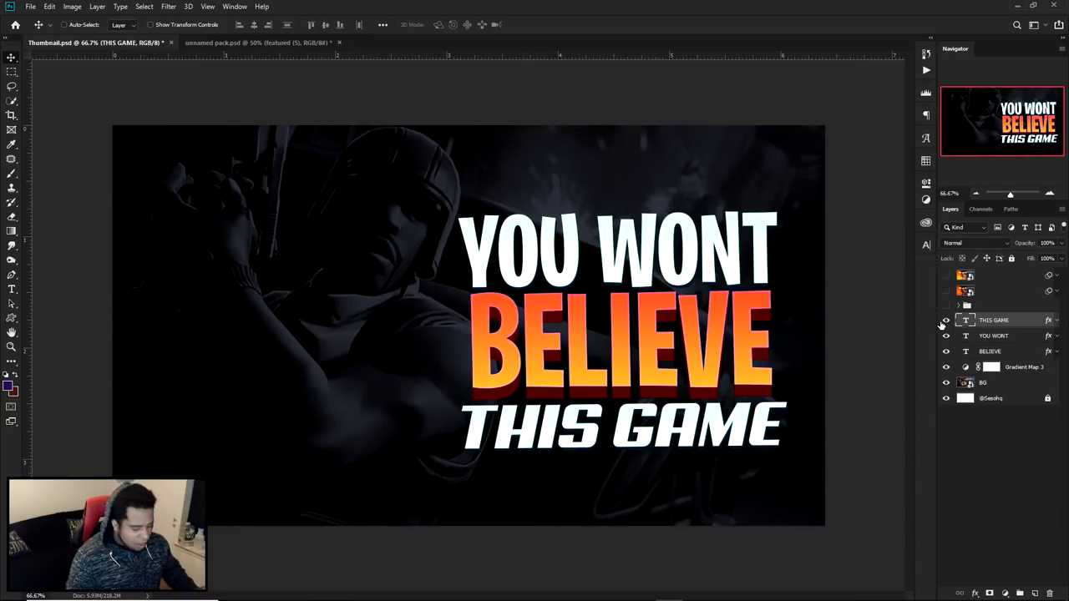
Step: Select all three headline text layers and skew them together horizontally by -1.88° so they lean slightly right
{"action": "left_click", "coordinate": [1001, 352], "text": "shift"}
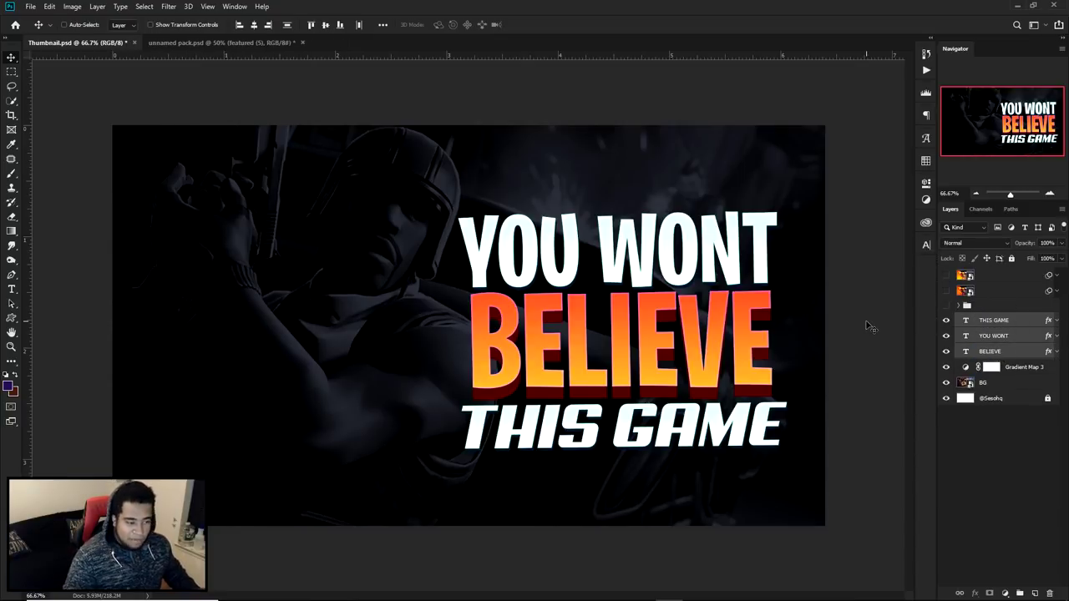
{"action": "mouse_move", "coordinate": [639, 292]}
{"action": "left_mouse_down"}
{"action": "mouse_move", "coordinate": [640, 245]}
{"action": "mouse_move", "coordinate": [609, 282]}
{"action": "mouse_move", "coordinate": [646, 273]}
{"action": "left_mouse_up"}
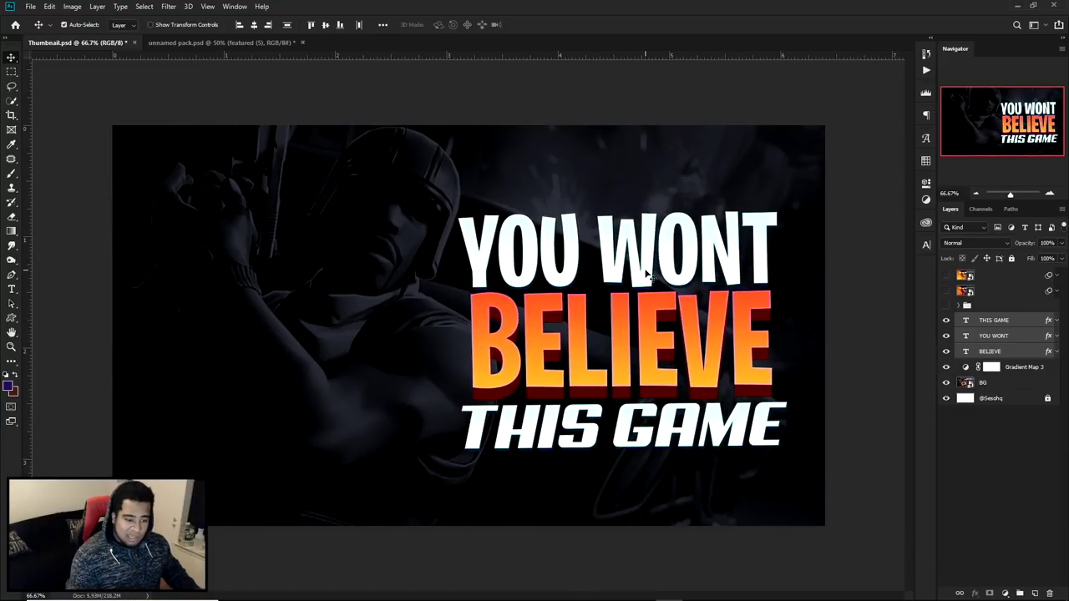
{"action": "key", "text": "ctrl+t"}
{"action": "right_click", "coordinate": [629, 250]}
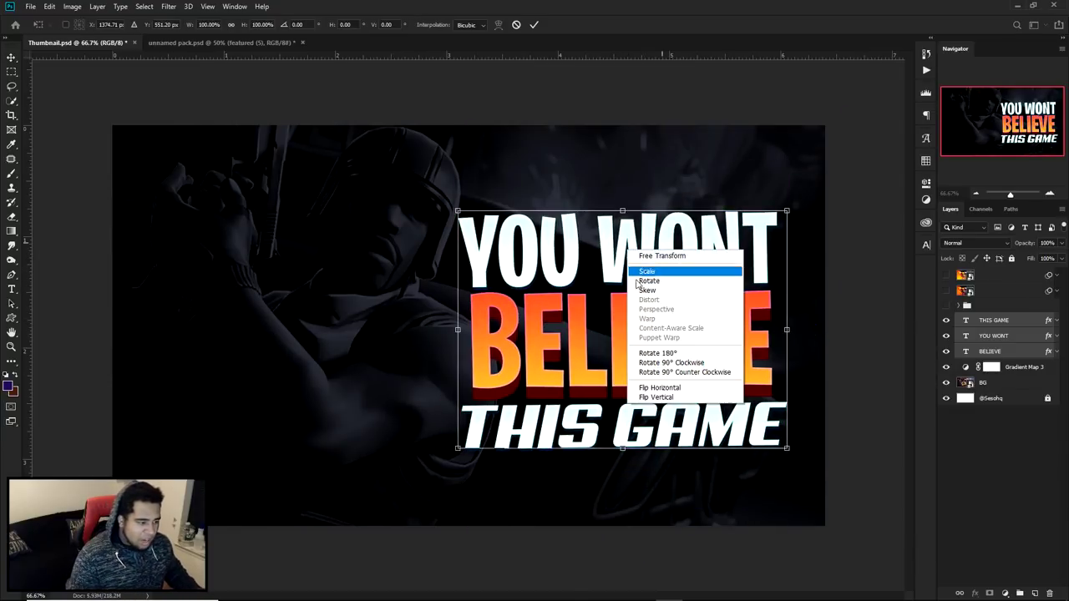
{"action": "left_click", "coordinate": [648, 293]}
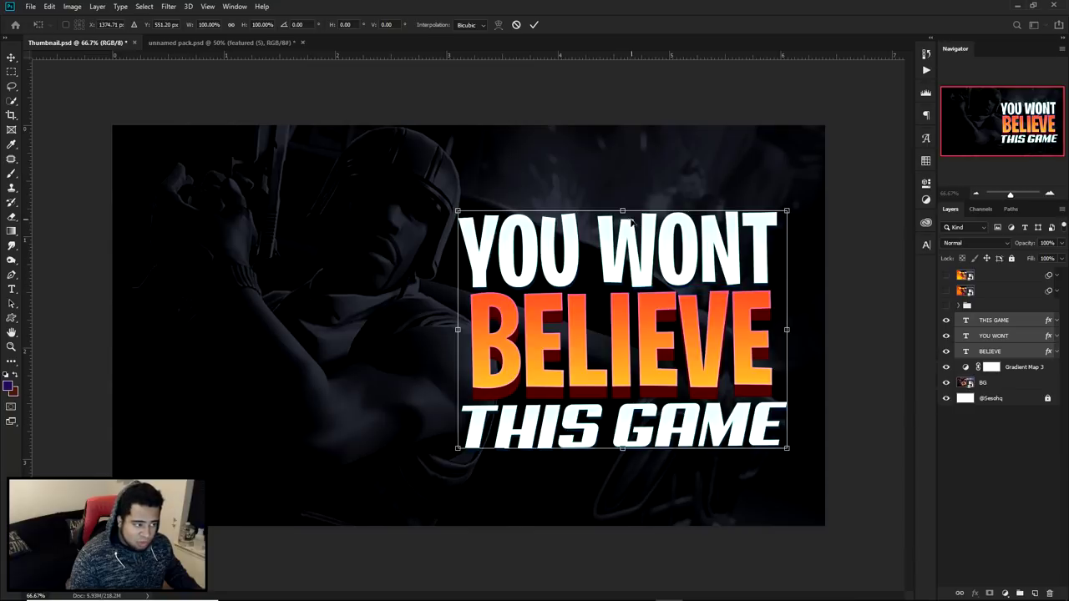
{"action": "left_click_drag", "start_coordinate": [623, 217], "coordinate": [634, 219]}
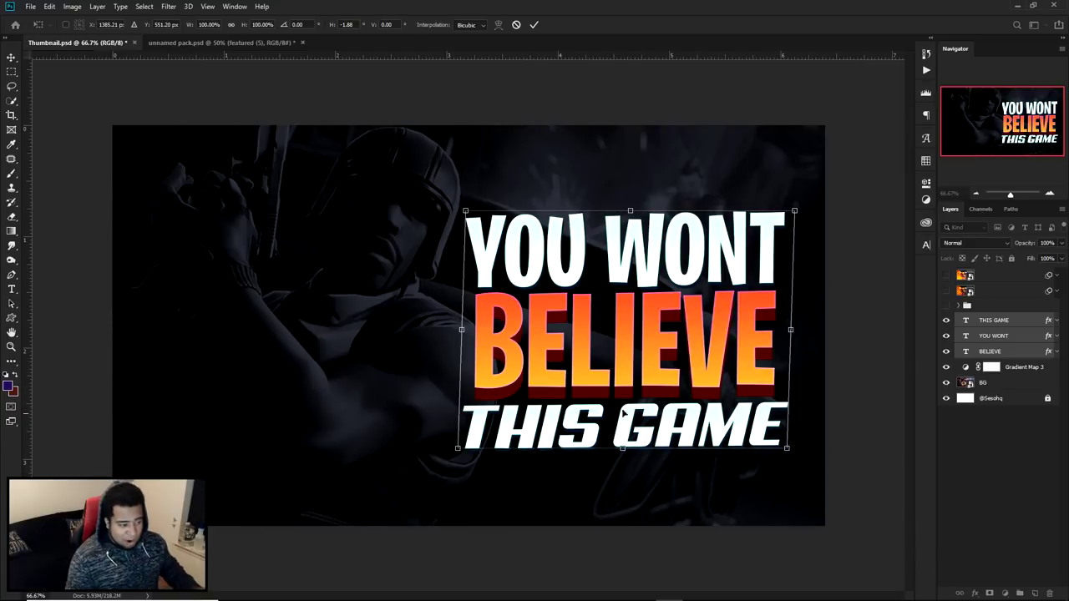
{"action": "right_click", "coordinate": [654, 357]}
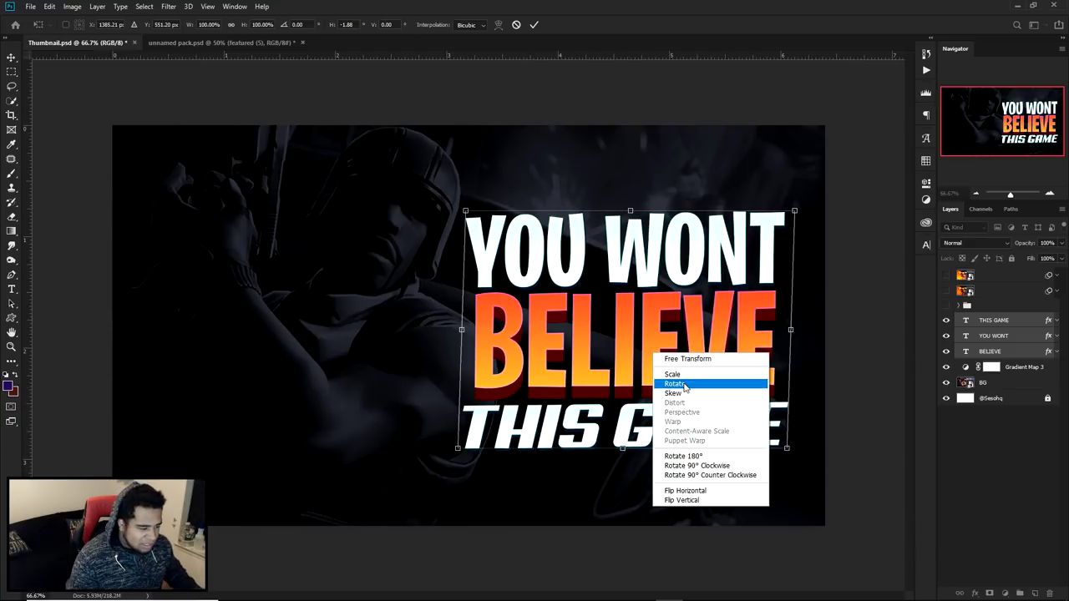
{"action": "left_click", "coordinate": [678, 392]}
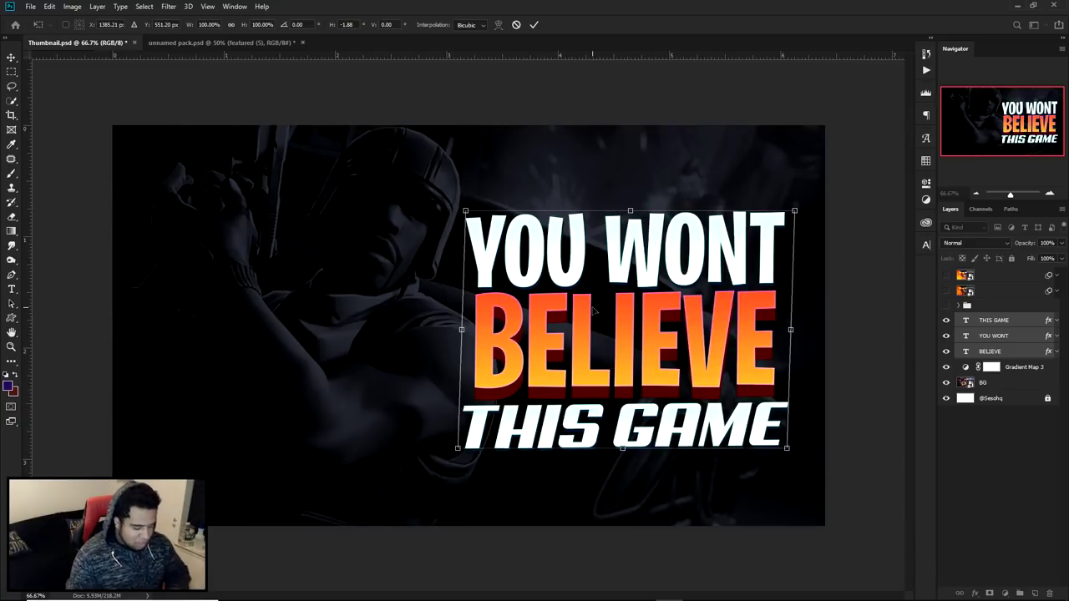
{"action": "key", "text": "Return"}
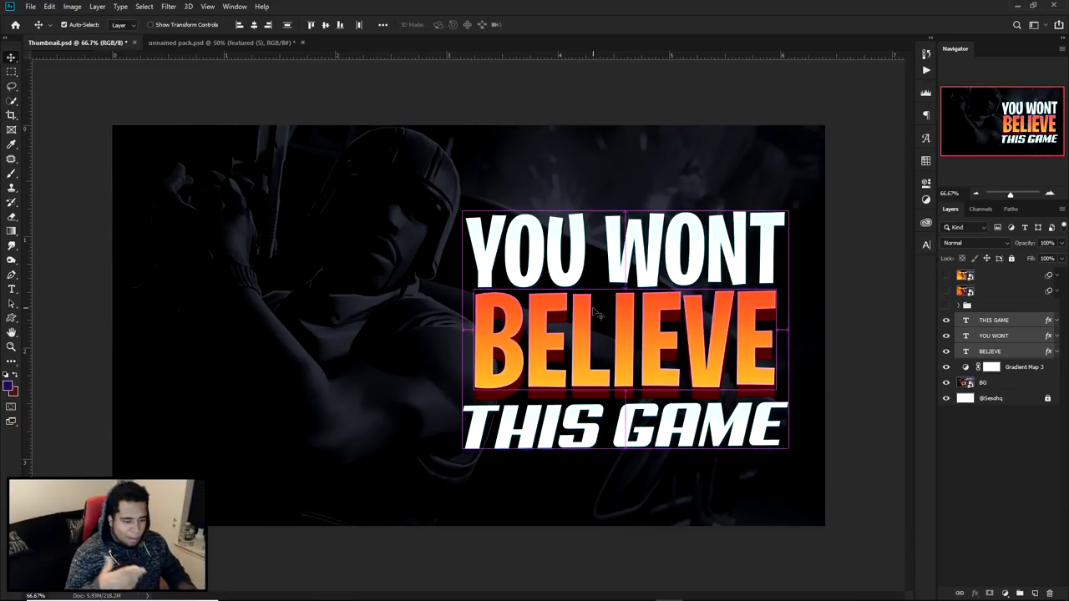
Step: Group the three headline text layers and rotate the group slightly counterclockwise
{"action": "key", "text": "ctrl+g"}
{"action": "key", "text": "ctrl"}
{"action": "key", "text": "ctrl+t"}
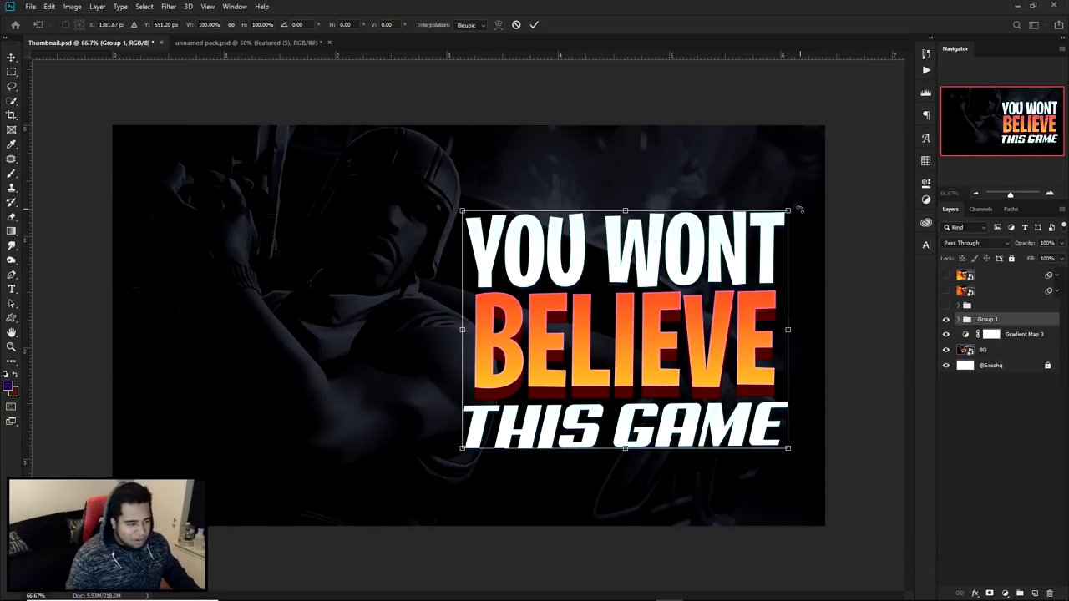
{"action": "left_click_drag", "start_coordinate": [798, 208], "coordinate": [787, 200]}
{"action": "key", "text": "Escape"}
{"action": "key", "text": "ctrl+t"}
{"action": "key", "text": "Escape"}
{"action": "key", "text": "ctrl+t"}
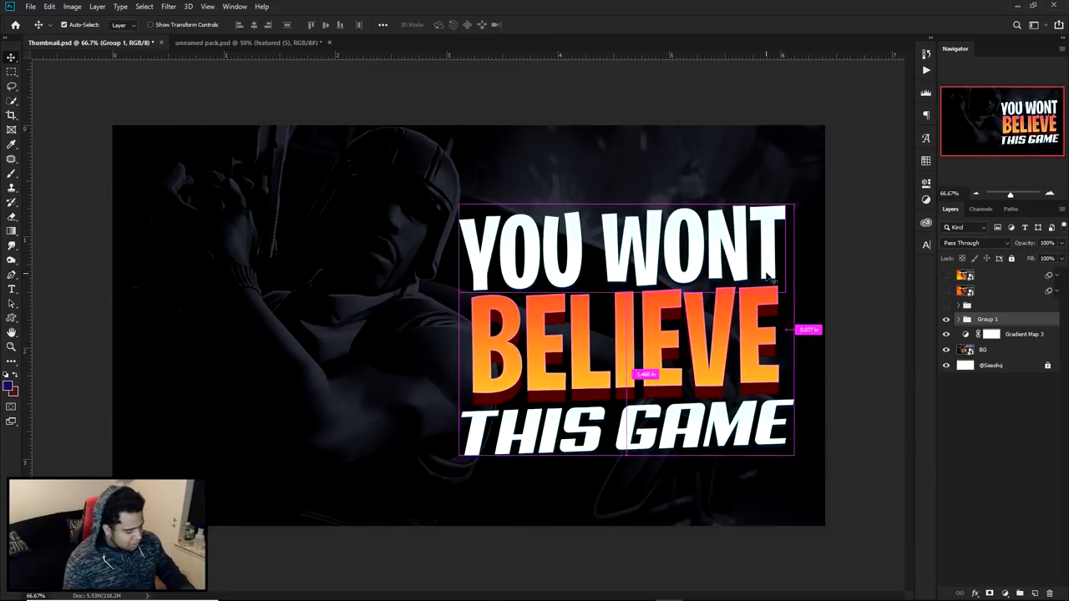
{"action": "key", "text": "Return"}
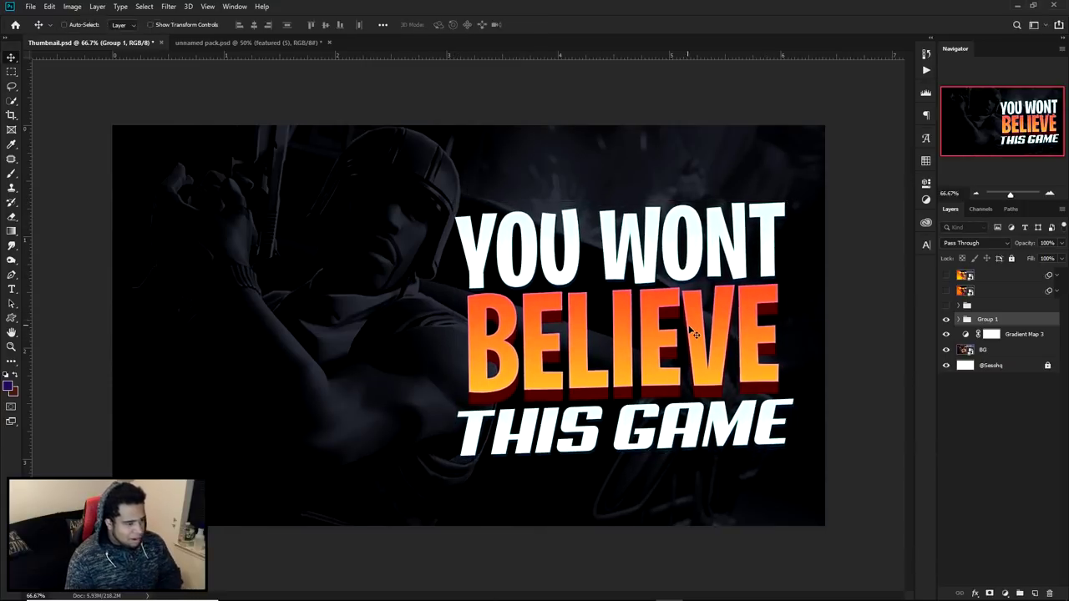
Step: Nudge the headline group slightly left and up on the canvas
{"action": "left_click_drag", "start_coordinate": [686, 333], "coordinate": [688, 333]}
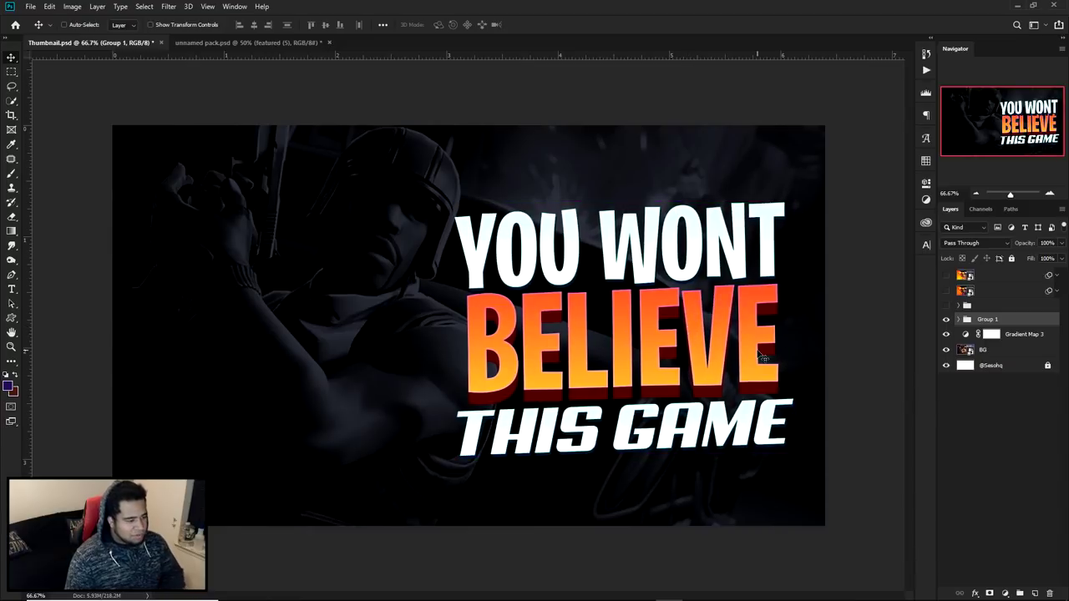
{"action": "key", "text": "Left"}
{"action": "key", "text": "Left"}
{"action": "key", "text": "Left"}
{"action": "key", "text": "Up"}
{"action": "key", "text": "Up"}
{"action": "key", "text": "Up"}
{"action": "key", "text": "Up"}
{"action": "key", "text": "Up"}
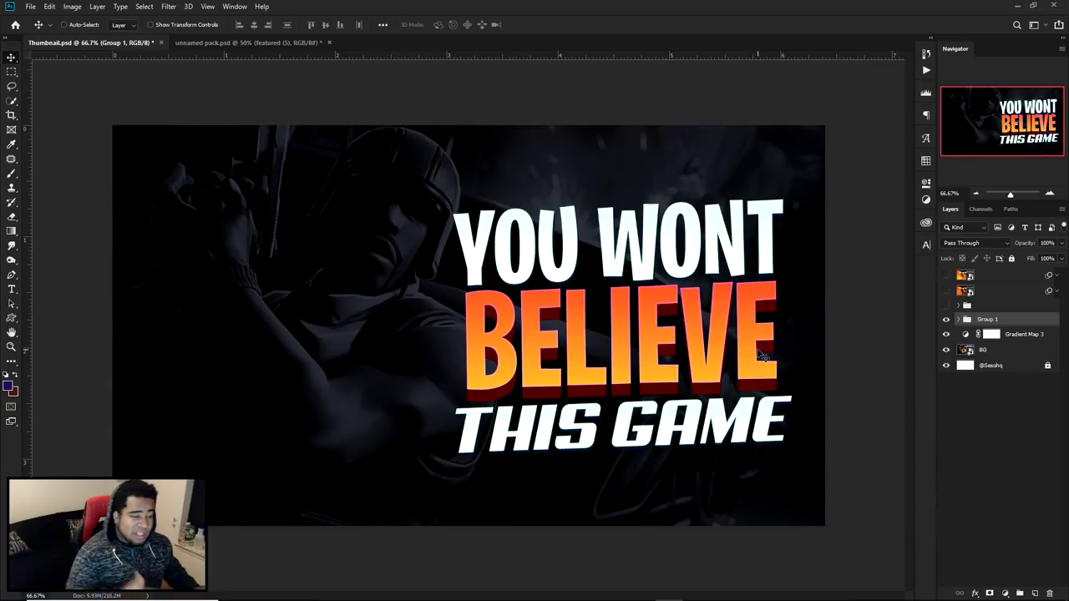
Step: Add a new layer above the headline group and set up a large soft round brush with 0% hardness
{"action": "left_click", "coordinate": [1035, 594]}
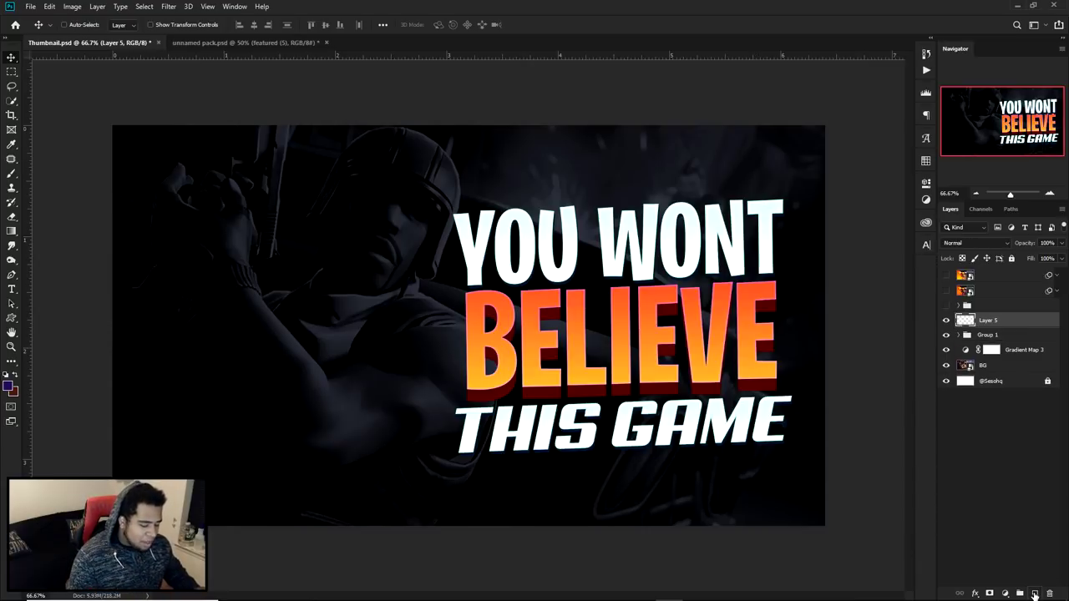
{"action": "key", "text": "b"}
{"action": "mouse_move", "coordinate": [622, 332]}
{"action": "left_mouse_down"}
{"action": "mouse_move", "coordinate": [592, 351]}
{"action": "mouse_move", "coordinate": [633, 358]}
{"action": "left_mouse_up"}
{"action": "right_click", "coordinate": [633, 358]}
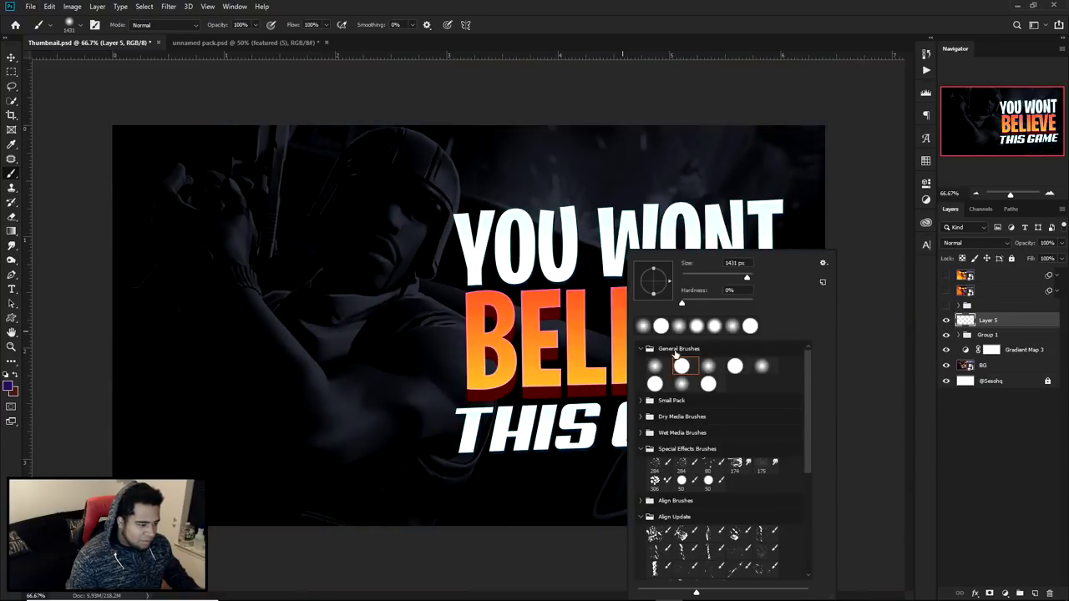
{"action": "left_click", "coordinate": [655, 366]}
{"action": "left_click_drag", "start_coordinate": [534, 347], "coordinate": [529, 346]}
{"action": "right_click", "coordinate": [708, 359]}
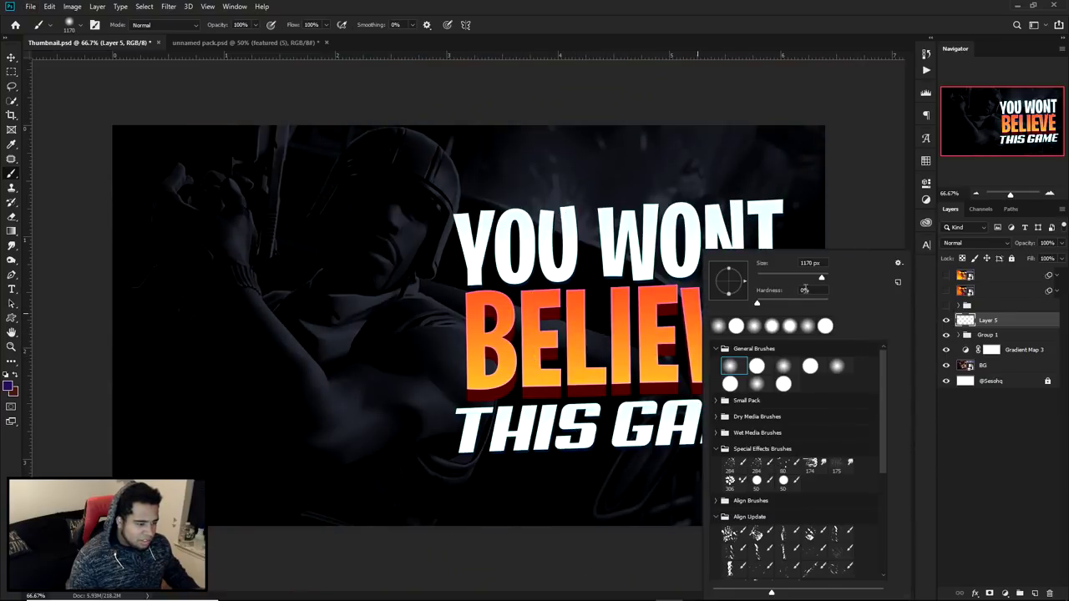
{"action": "mouse_move", "coordinate": [607, 346]}
{"action": "left_mouse_down"}
{"action": "mouse_move", "coordinate": [630, 346]}
{"action": "mouse_move", "coordinate": [606, 348]}
{"action": "left_mouse_up"}
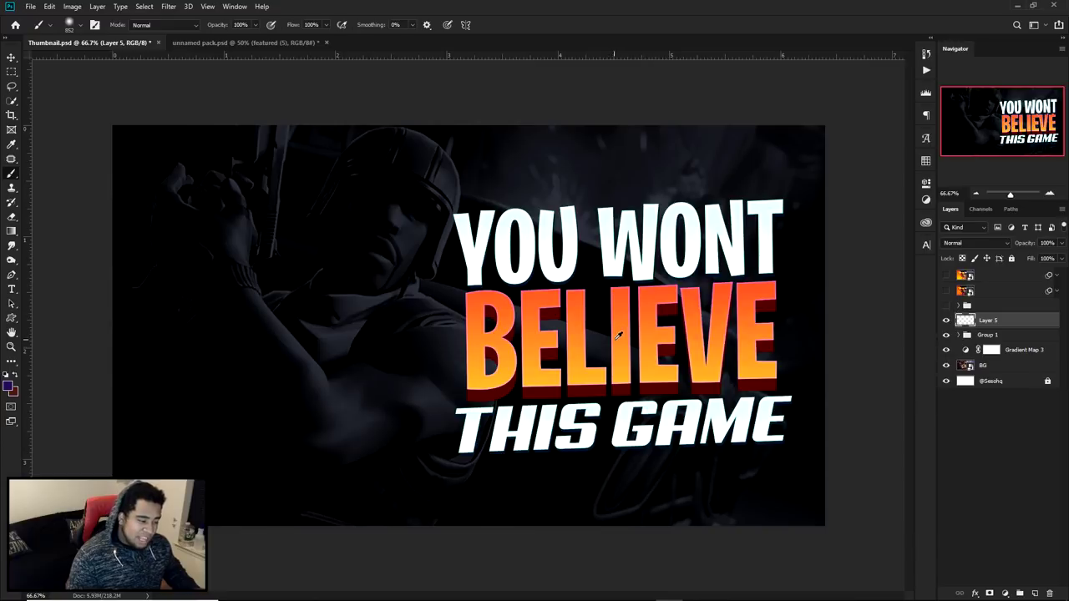
Step: Paint a soft orange glow about 870 px wide over the middle of BELIEVE and blend its layer as Linear Dodge (Add)
{"action": "left_click_drag", "start_coordinate": [635, 299], "coordinate": [632, 347]}
{"action": "right_click", "coordinate": [632, 347], "text": "alt"}
{"action": "left_click", "coordinate": [635, 309]}
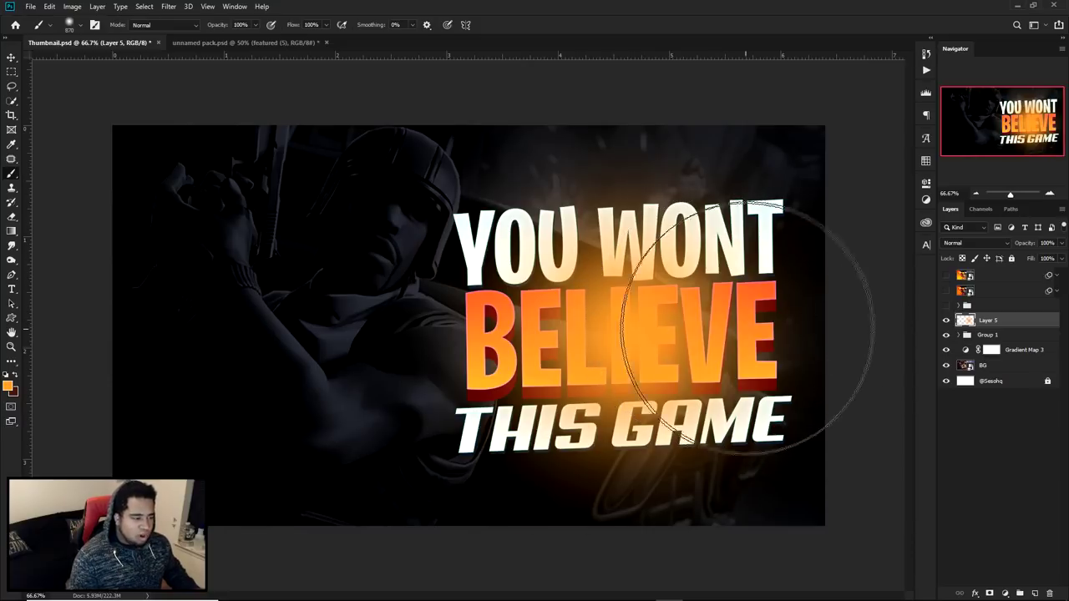
{"action": "left_click", "coordinate": [966, 244]}
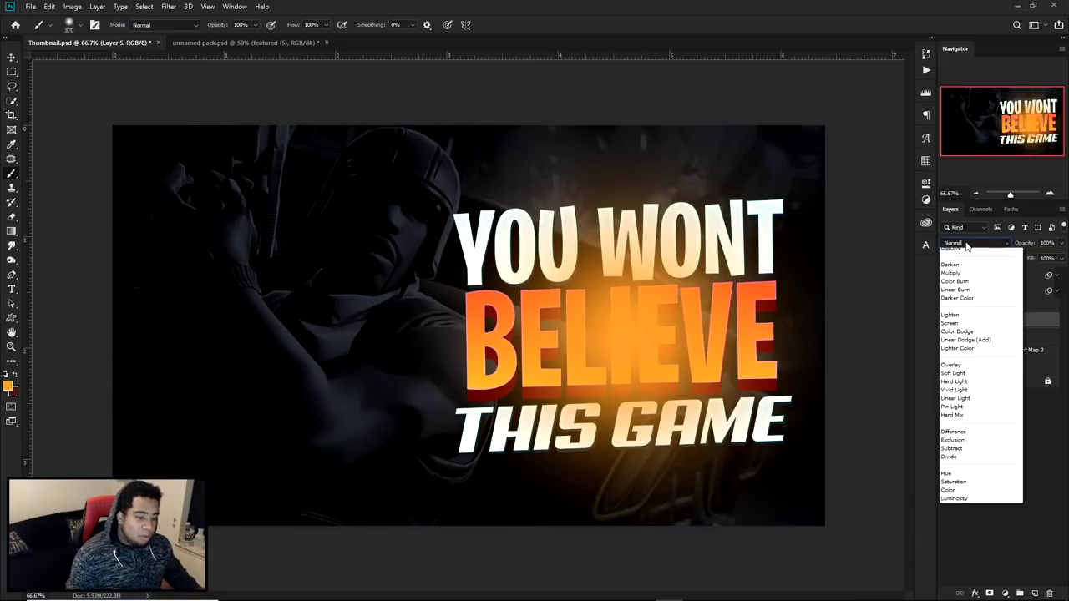
{"action": "left_click", "coordinate": [971, 353]}
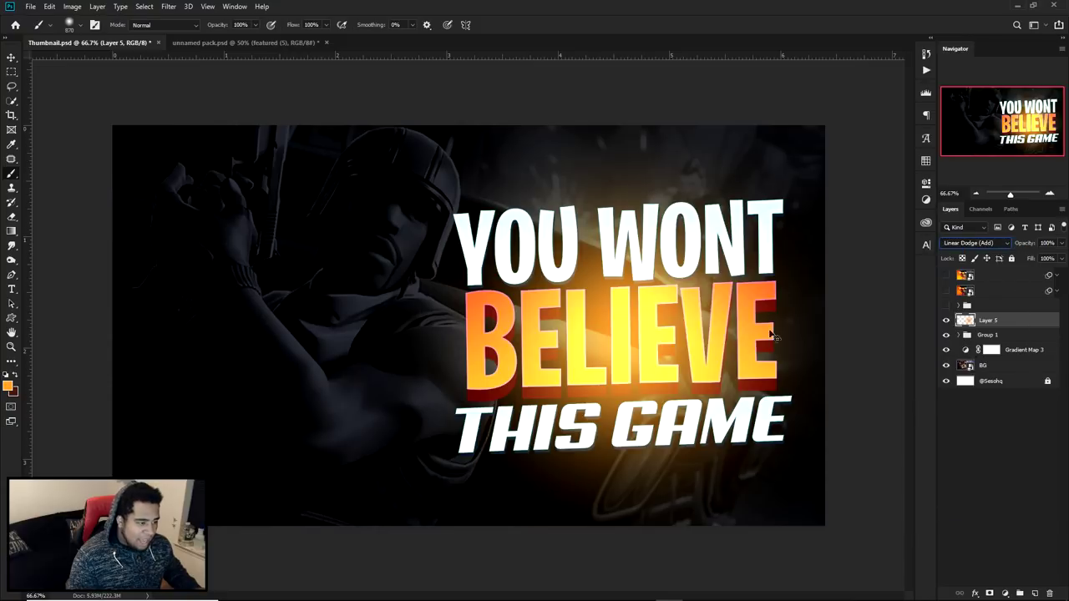
Step: Bring the chicken character from the unnamed pack document into Thumbnail.psd, beside the headline
{"action": "key", "text": "v"}
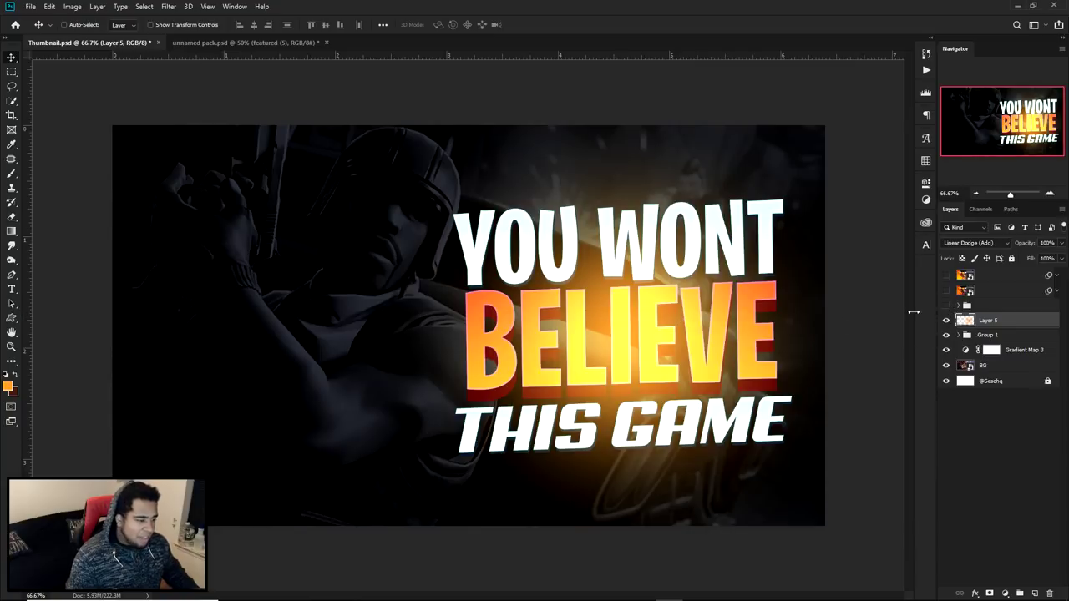
{"action": "left_click", "coordinate": [222, 44]}
{"action": "left_click_drag", "start_coordinate": [492, 226], "coordinate": [400, 371]}
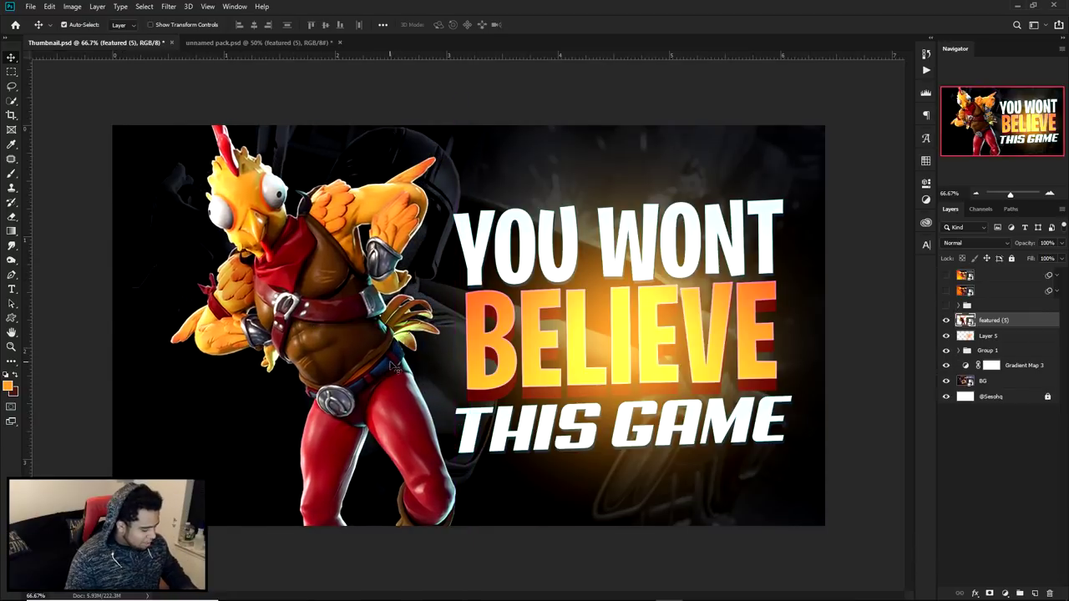
Step: Rotate the chicken character clockwise by about 5° and reposition it beside the headline
{"action": "key", "text": "ctrl+t"}
{"action": "left_click_drag", "start_coordinate": [570, 89], "coordinate": [596, 107]}
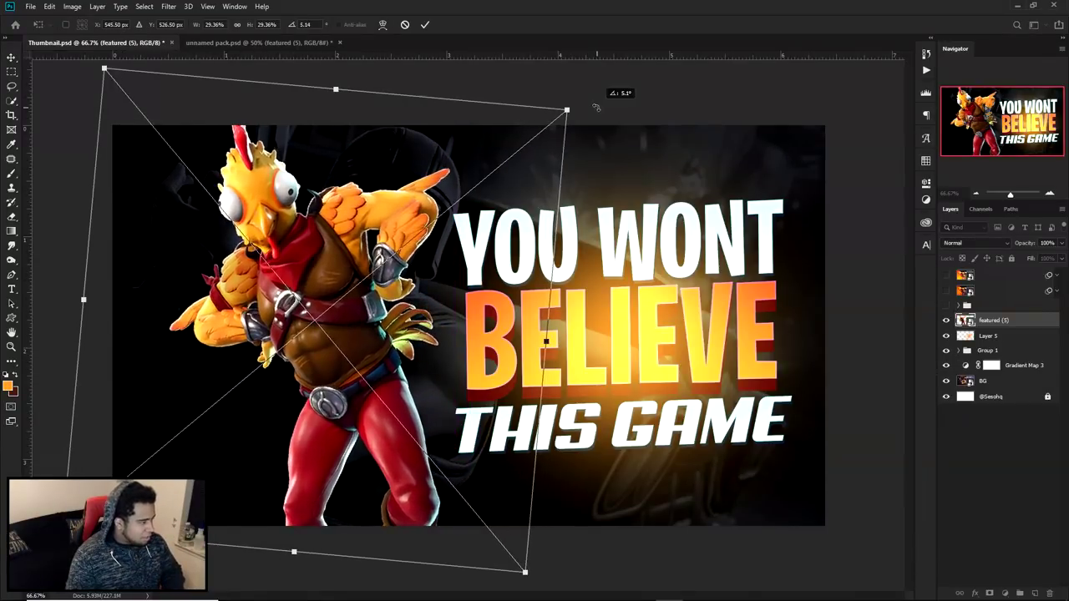
{"action": "key", "text": "Return"}
{"action": "left_click_drag", "start_coordinate": [472, 265], "coordinate": [441, 294]}
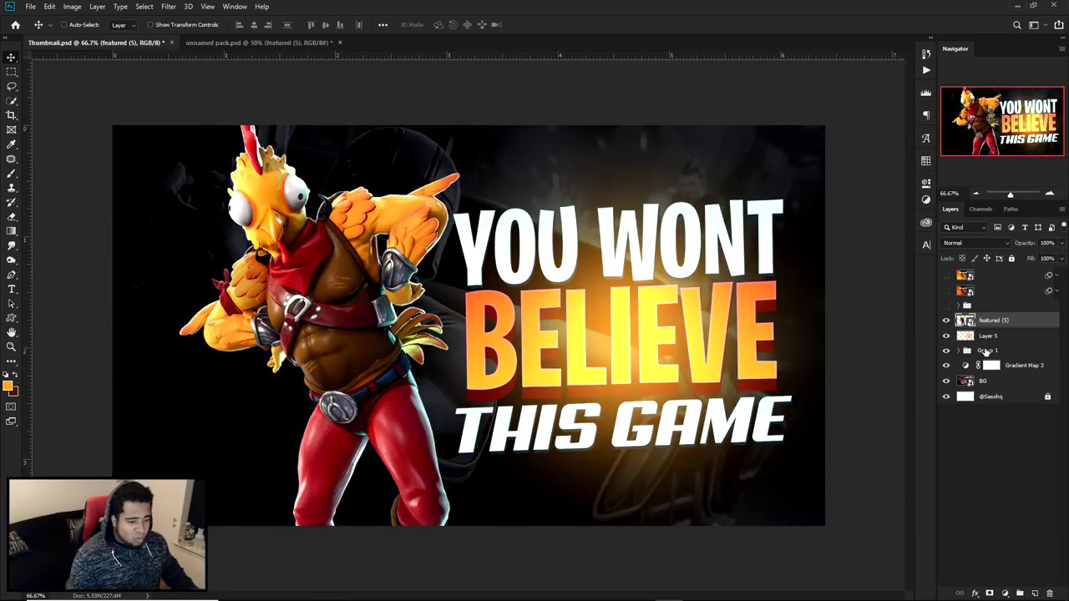
Step: Scale the headline group down slightly and shift it a little right, away from the character
{"action": "left_click", "coordinate": [986, 351]}
{"action": "key", "text": "ctrl+t"}
{"action": "left_click_drag", "start_coordinate": [792, 203], "coordinate": [786, 203]}
{"action": "left_click_drag", "start_coordinate": [726, 325], "coordinate": [729, 326]}
{"action": "key", "text": "Return"}
Step: Shift the orange glow layer slightly left and set its hue to -9 with Hue/Saturation
{"action": "left_click", "coordinate": [662, 313], "text": "ctrl"}
{"action": "mouse_move", "coordinate": [662, 312]}
{"action": "left_mouse_down"}
{"action": "mouse_move", "coordinate": [678, 310]}
{"action": "mouse_move", "coordinate": [656, 313]}
{"action": "left_mouse_up"}
{"action": "key", "text": "ctrl+u"}
{"action": "mouse_move", "coordinate": [729, 445]}
{"action": "left_mouse_down"}
{"action": "mouse_move", "coordinate": [770, 443]}
{"action": "mouse_move", "coordinate": [719, 447]}
{"action": "left_mouse_up"}
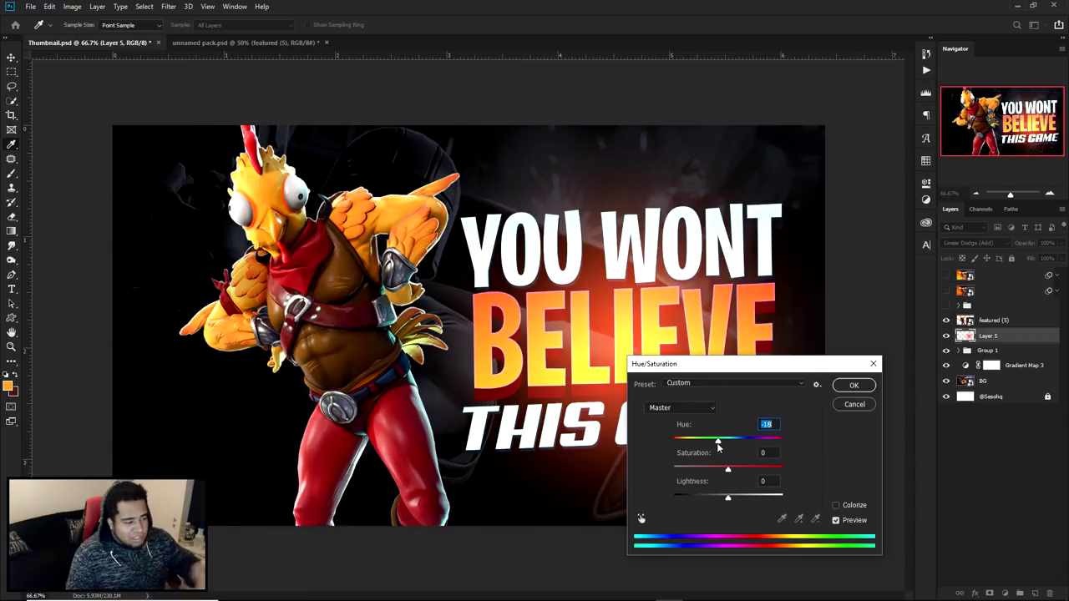
{"action": "left_click_drag", "start_coordinate": [719, 447], "coordinate": [722, 442]}
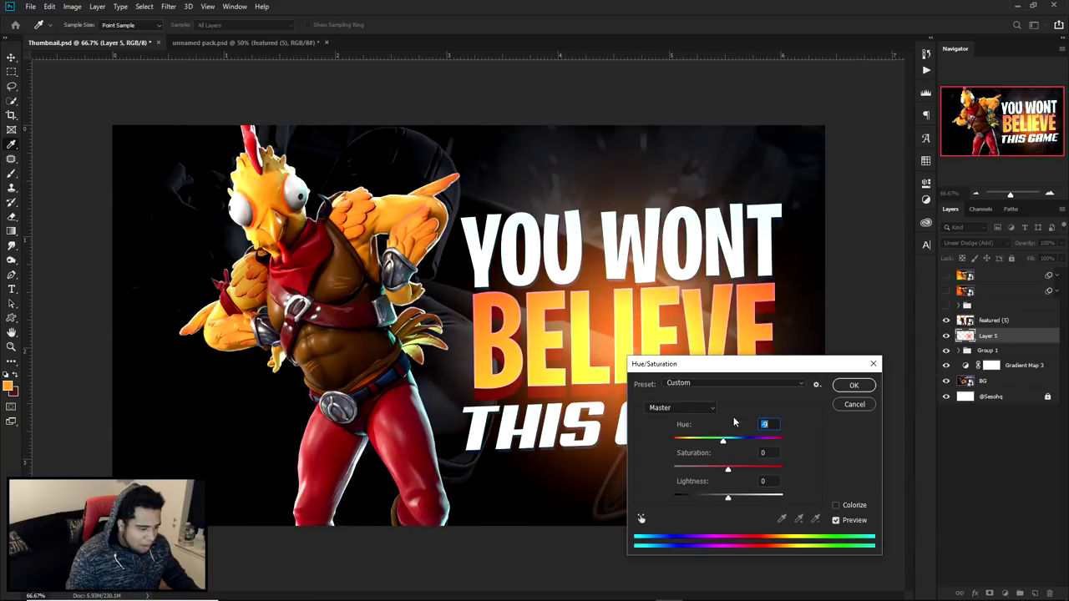
{"action": "left_click", "coordinate": [854, 388]}
Step: Try moving the orange glow over the chicken character, and undo the move
{"action": "key", "text": "v"}
{"action": "left_click_drag", "start_coordinate": [693, 356], "coordinate": [398, 391]}
{"action": "key", "text": "ctrl+z"}
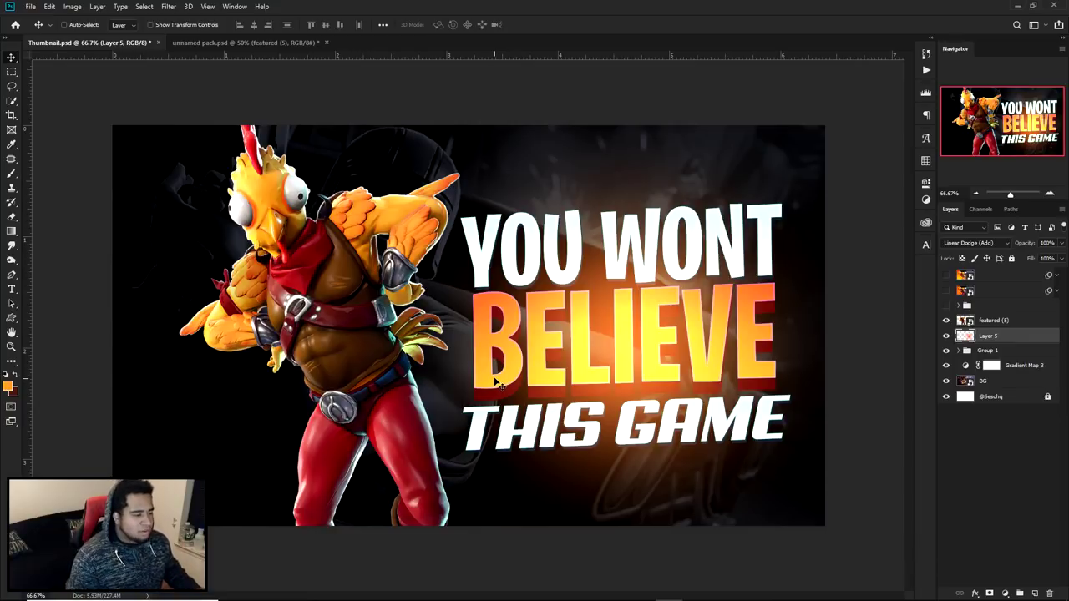
Step: Give the chicken character layer a Gradient Overlay using the black-to-white preset
{"action": "left_click", "coordinate": [340, 311], "text": "ctrl"}
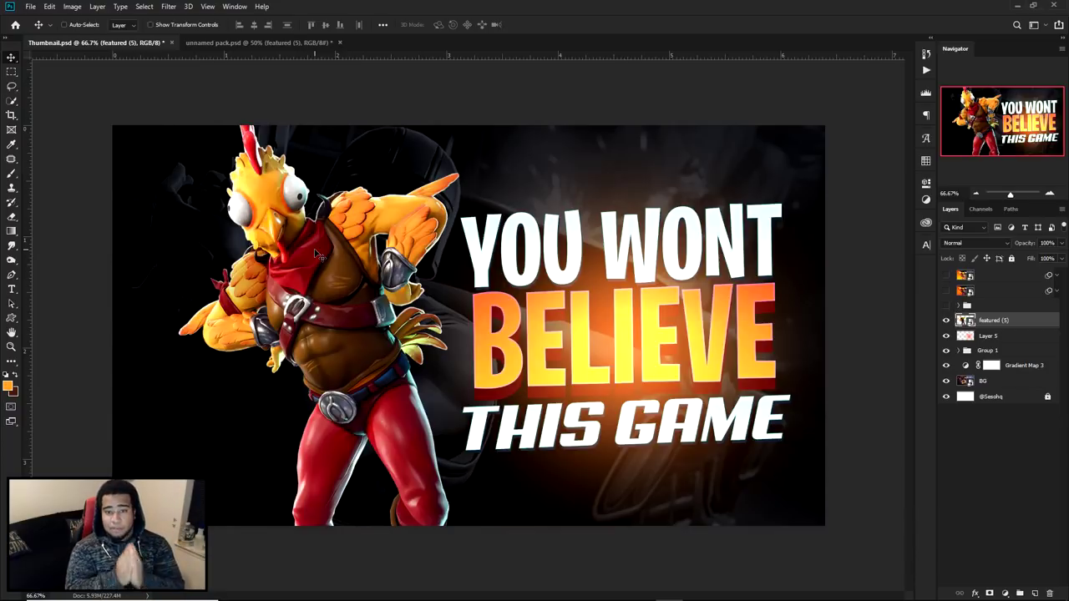
{"action": "double_click", "coordinate": [1022, 321]}
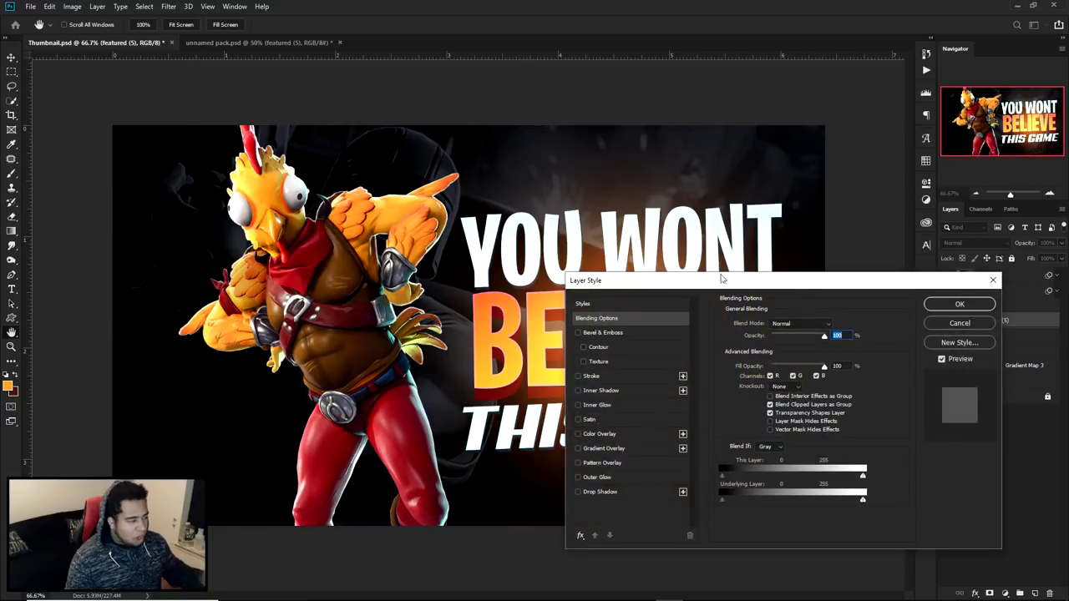
{"action": "left_click", "coordinate": [604, 448]}
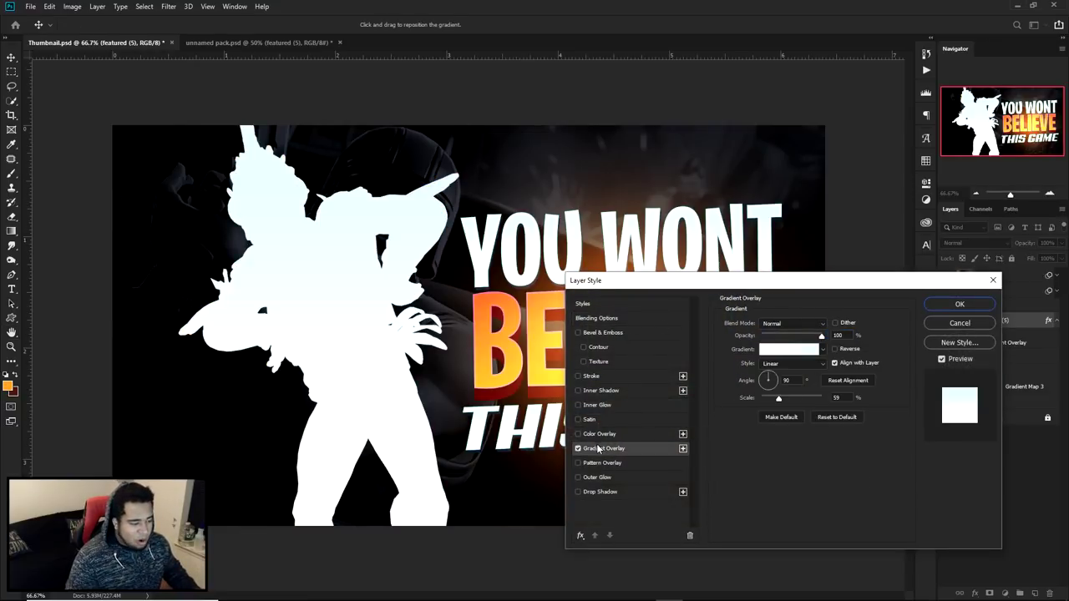
{"action": "left_click", "coordinate": [788, 349]}
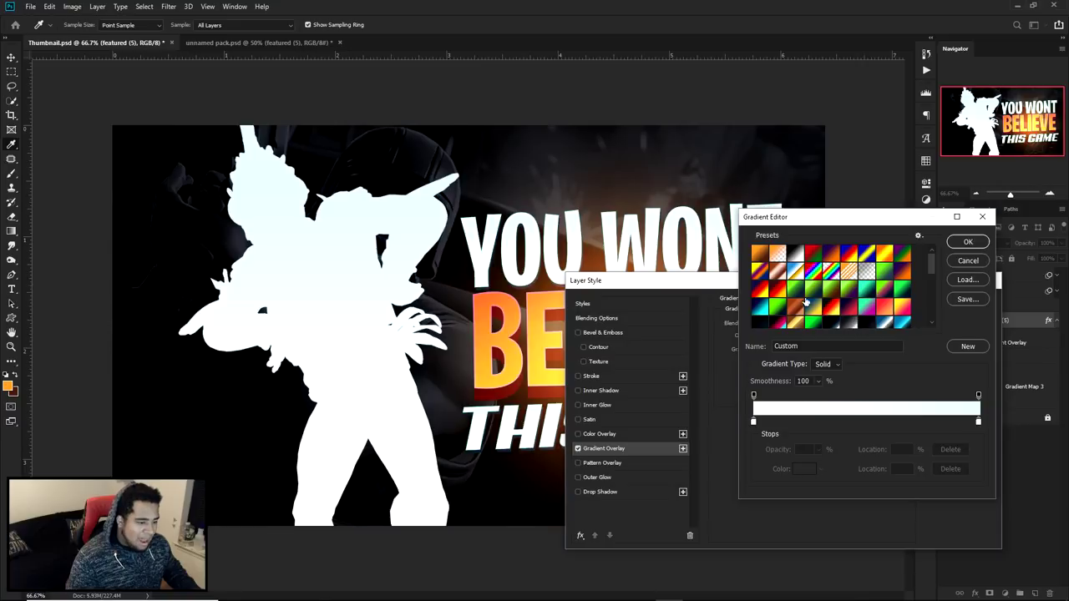
{"action": "left_click", "coordinate": [796, 254]}
{"action": "left_click", "coordinate": [967, 243]}
Step: Set the gradient overlay's scale to 100% and reposition the gradient higher on the character
{"action": "left_click_drag", "start_coordinate": [801, 399], "coordinate": [761, 398]}
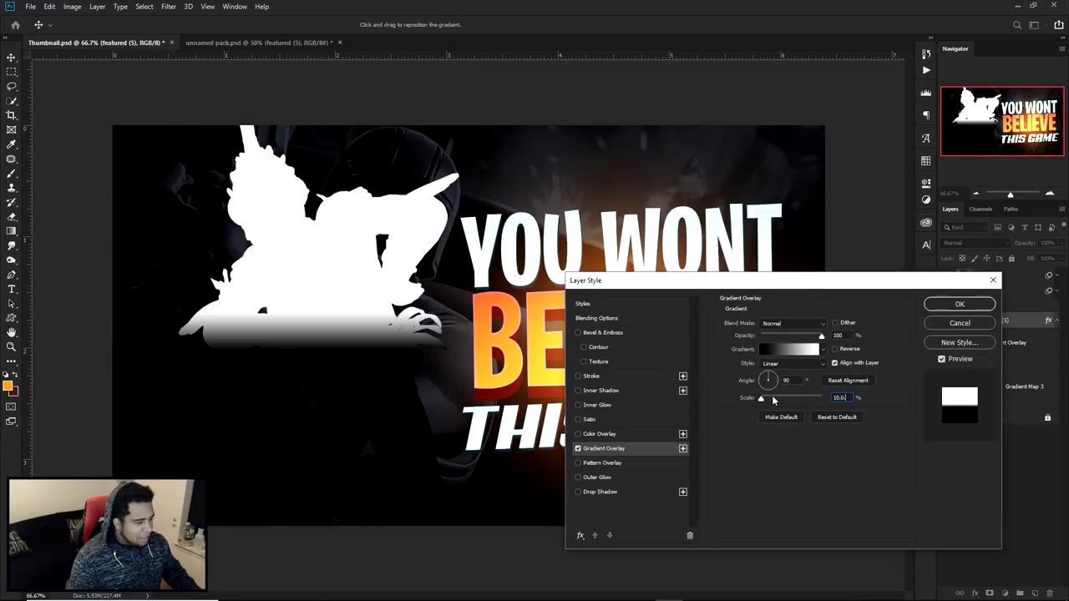
{"action": "left_click", "coordinate": [849, 397]}
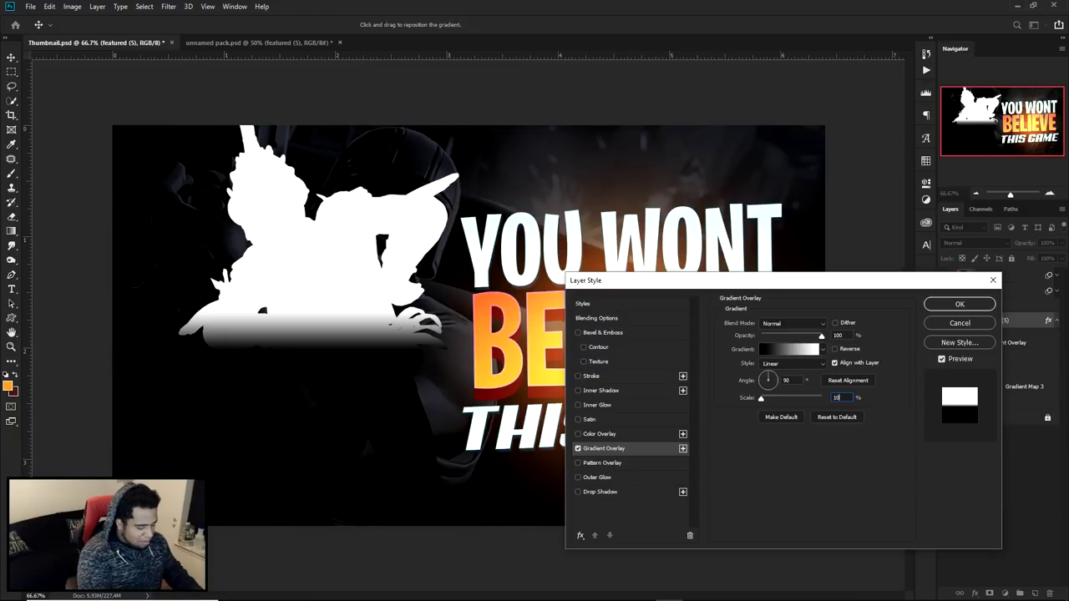
{"action": "type", "text": "100"}
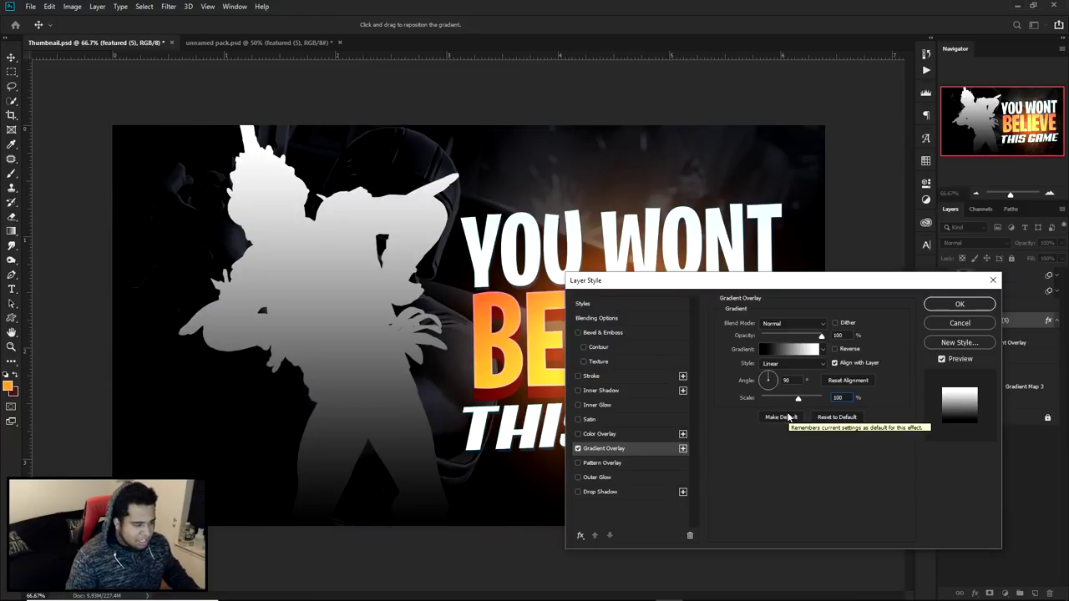
{"action": "mouse_move", "coordinate": [417, 430]}
{"action": "left_mouse_down"}
{"action": "mouse_move", "coordinate": [404, 291]}
{"action": "mouse_move", "coordinate": [424, 432]}
{"action": "mouse_move", "coordinate": [392, 318]}
{"action": "mouse_move", "coordinate": [417, 361]}
{"action": "mouse_move", "coordinate": [425, 355]}
{"action": "mouse_move", "coordinate": [367, 441]}
{"action": "left_mouse_up"}
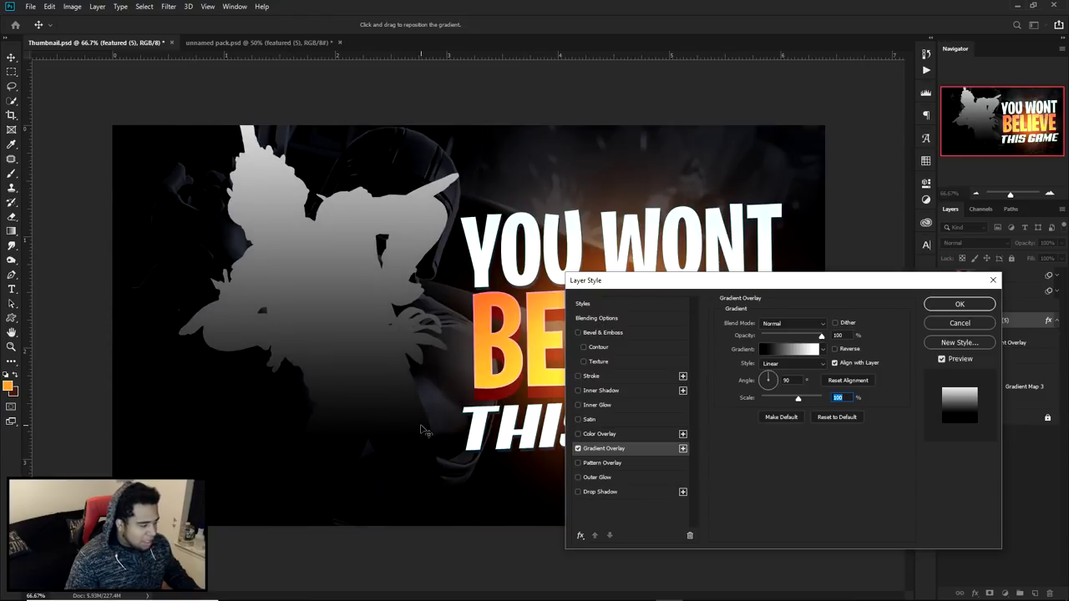
Step: Blend the character's gradient overlay as Color Dodge at about 35% opacity
{"action": "left_click", "coordinate": [815, 324]}
{"action": "left_click", "coordinate": [782, 424]}
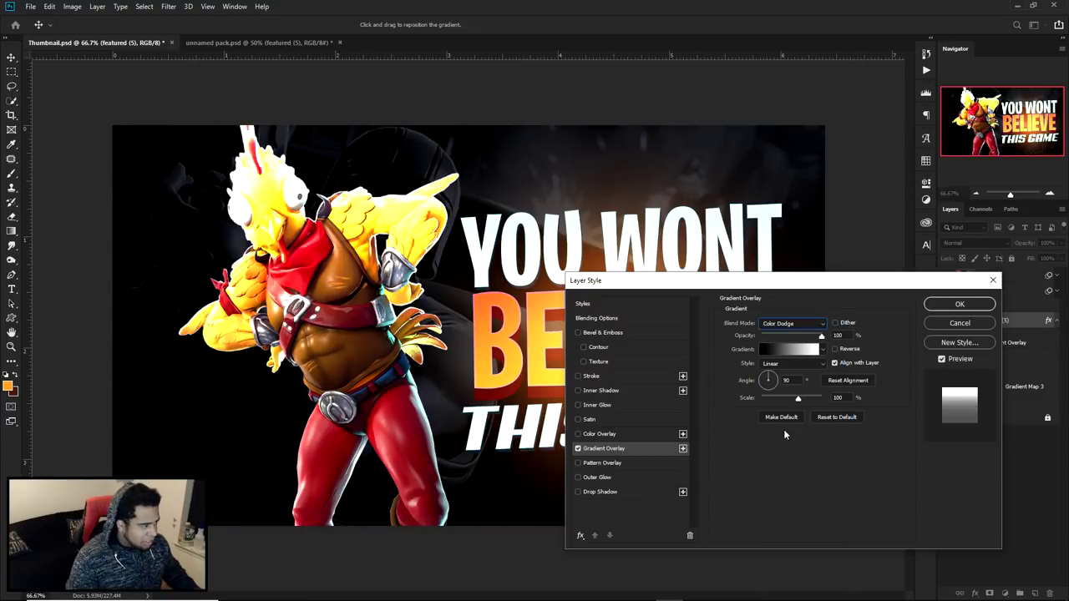
{"action": "left_click_drag", "start_coordinate": [797, 335], "coordinate": [784, 339]}
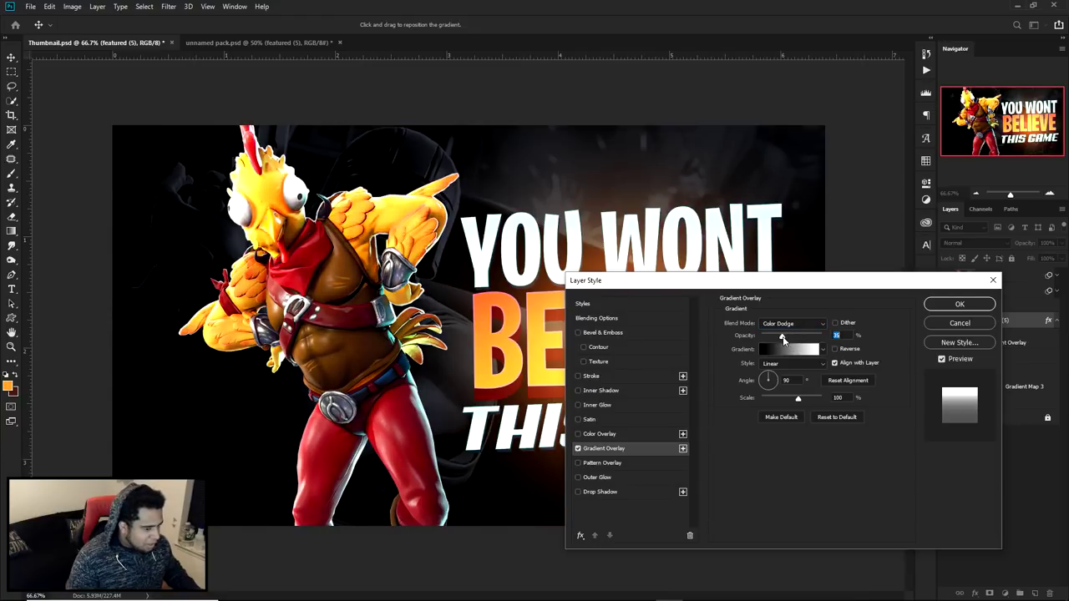
Step: Add a white Inner Glow to the character in Overlay mode, 9 px in size, and toggle it to compare
{"action": "left_click", "coordinate": [592, 406]}
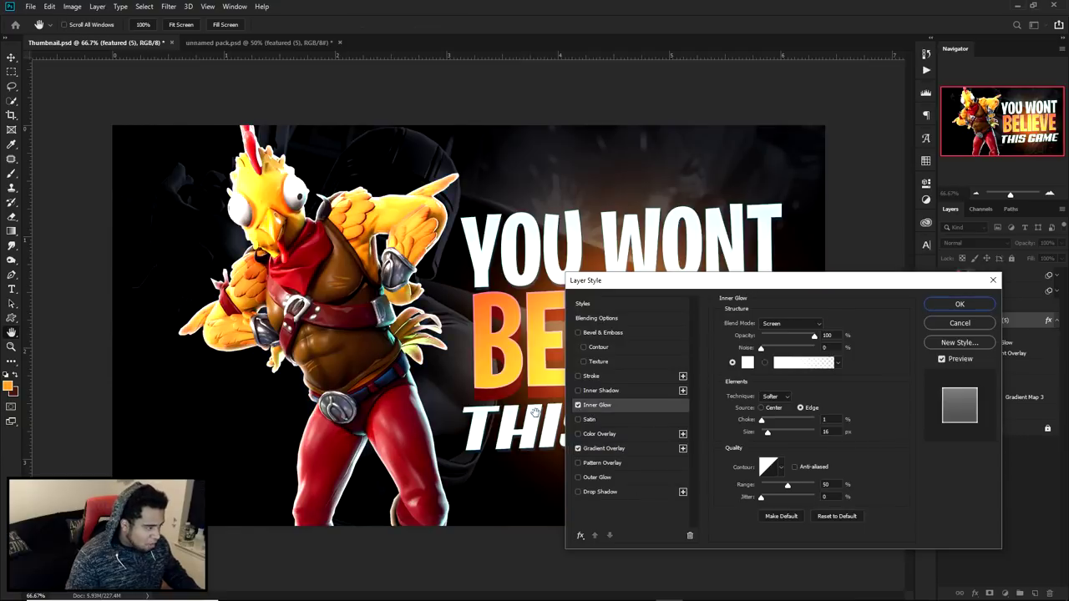
{"action": "left_click", "coordinate": [789, 324]}
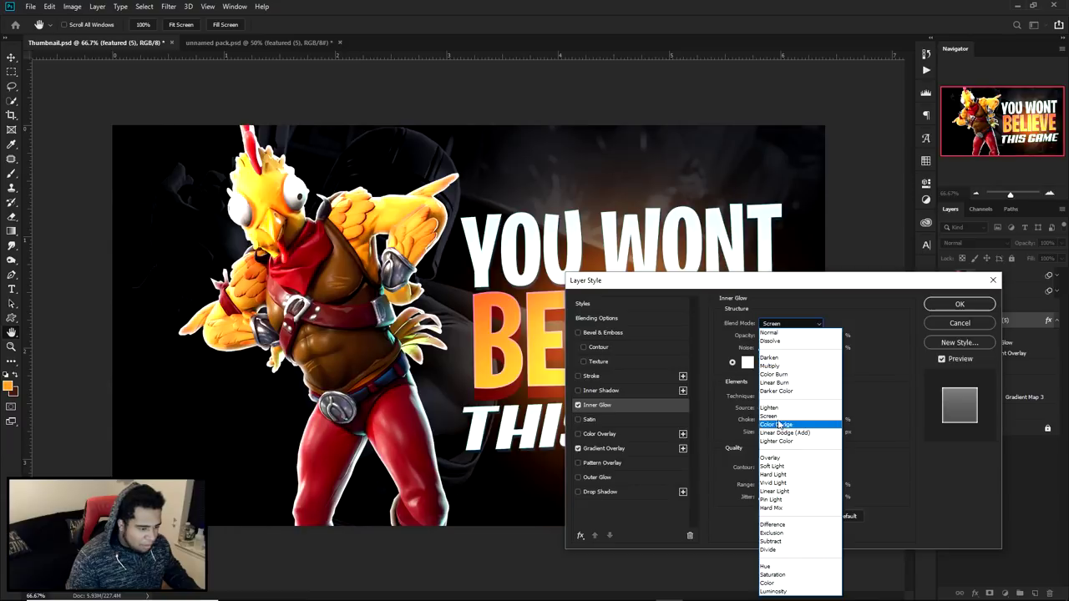
{"action": "left_click", "coordinate": [773, 458]}
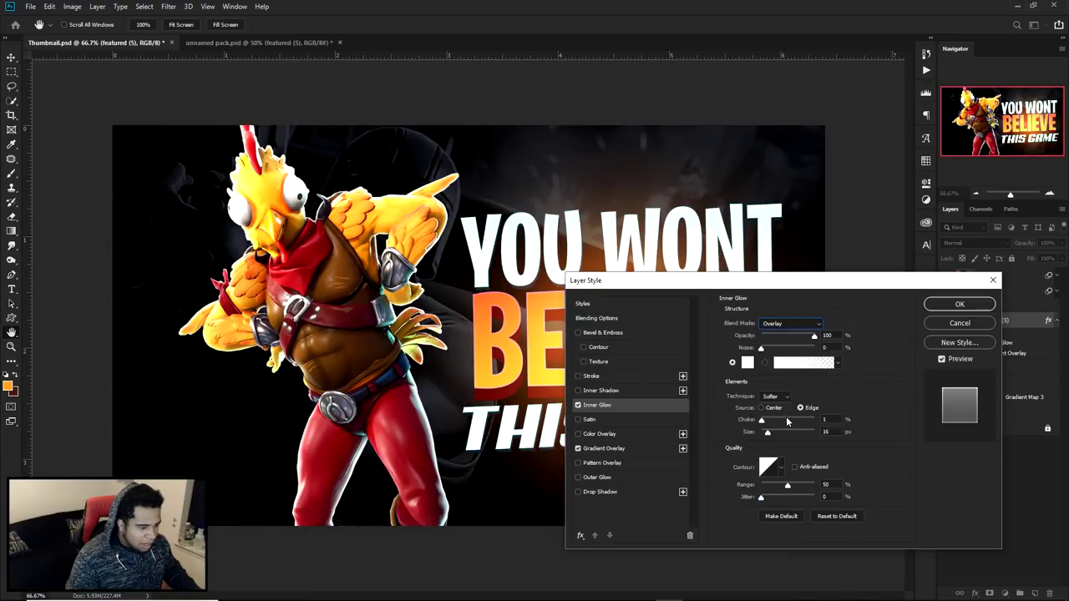
{"action": "type", "text": "9"}
{"action": "left_click", "coordinate": [578, 406]}
{"action": "left_click", "coordinate": [578, 405]}
{"action": "left_click", "coordinate": [578, 406]}
{"action": "left_click", "coordinate": [578, 406]}
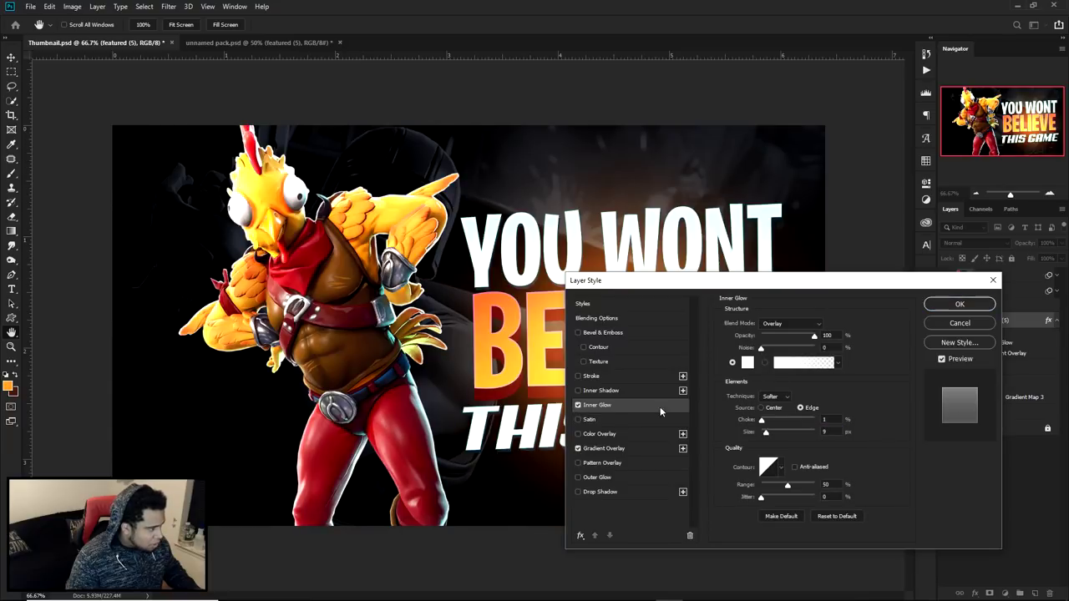
Step: Recolour the character's inner glow with a dark orange sampled from its feathers and blend it as Linear Dodge (Add)
{"action": "left_click", "coordinate": [747, 361]}
{"action": "left_click", "coordinate": [407, 238]}
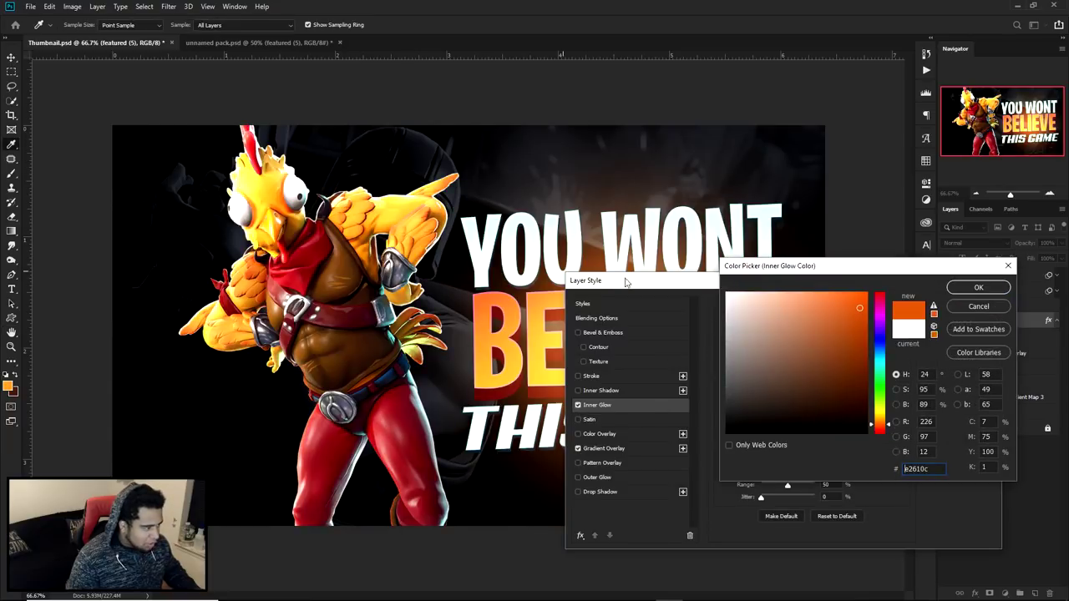
{"action": "left_click", "coordinate": [973, 288]}
{"action": "left_click", "coordinate": [789, 323]}
{"action": "left_click", "coordinate": [787, 431]}
{"action": "left_click_drag", "start_coordinate": [765, 432], "coordinate": [767, 429]}
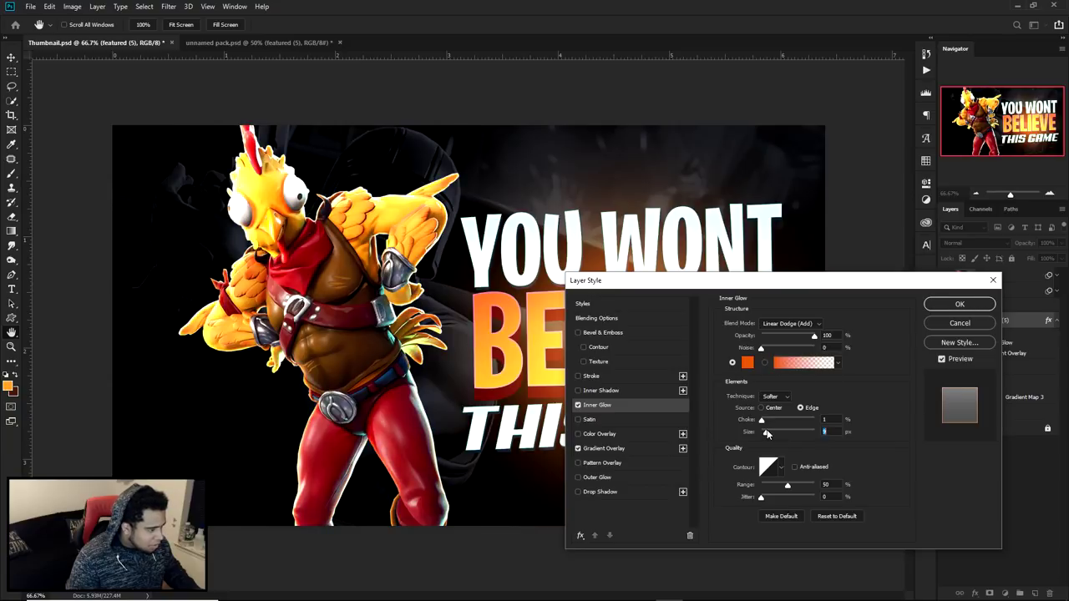
Step: Change the inner glow to the lighter feather orange #fe9230 and toggle the effect to compare the character with and without it
{"action": "left_click", "coordinate": [747, 362]}
{"action": "left_click_drag", "start_coordinate": [395, 204], "coordinate": [408, 290]}
{"action": "left_click", "coordinate": [408, 289]}
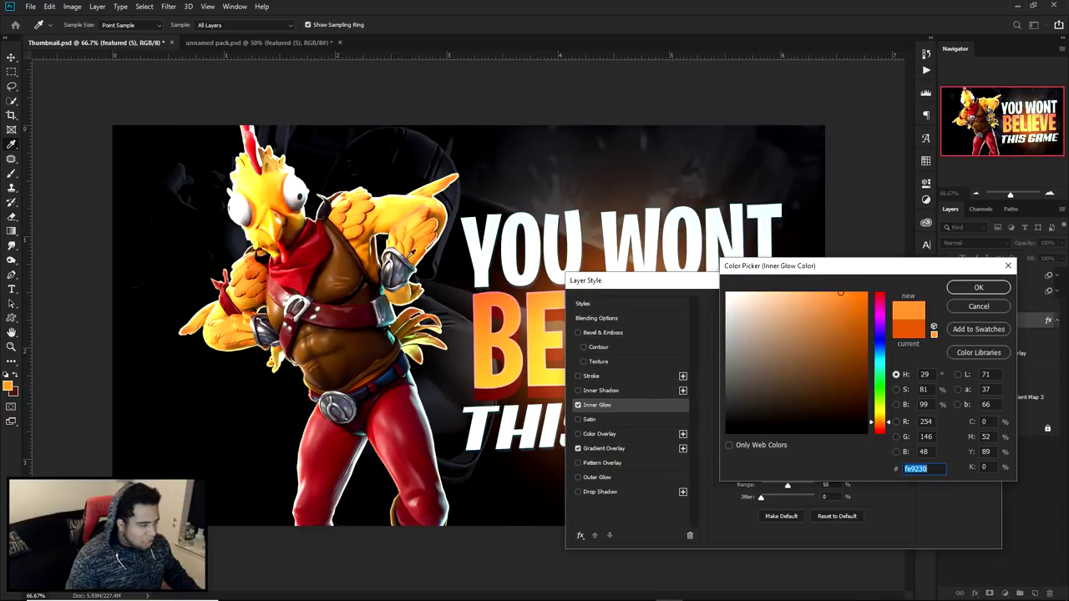
{"action": "left_click", "coordinate": [979, 287]}
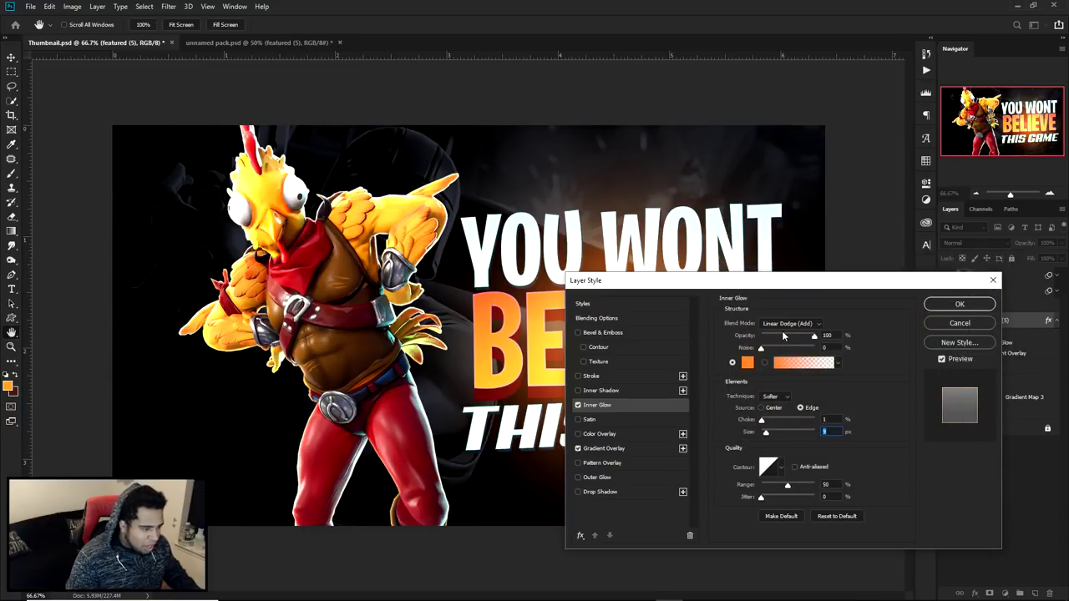
{"action": "left_click", "coordinate": [577, 405]}
{"action": "left_click", "coordinate": [577, 405]}
{"action": "left_click", "coordinate": [578, 405]}
{"action": "left_click", "coordinate": [577, 405]}
{"action": "left_click", "coordinate": [577, 405]}
{"action": "left_click", "coordinate": [578, 405]}
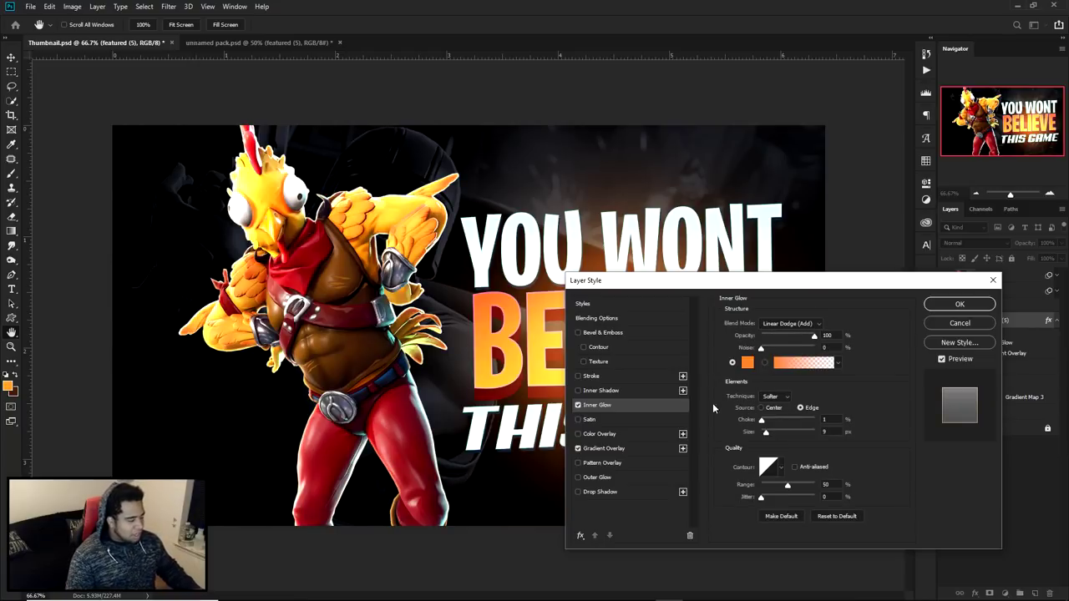
Step: Add an Outer Glow to the character in Screen mode, enlarge it and colour it with a sampled orange
{"action": "left_click", "coordinate": [594, 475]}
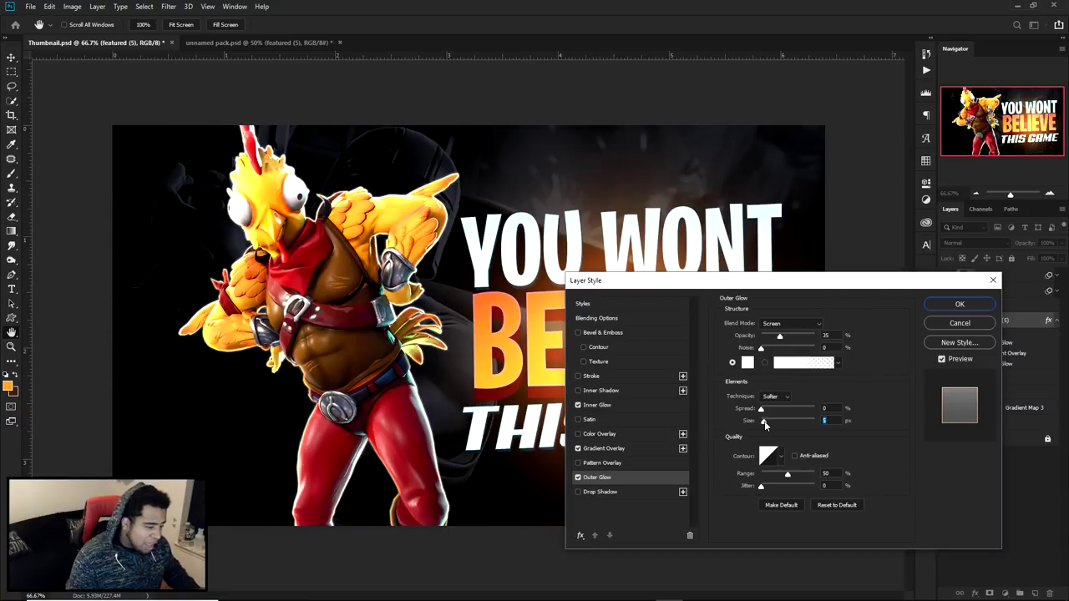
{"action": "left_click_drag", "start_coordinate": [764, 424], "coordinate": [780, 421]}
{"action": "left_click", "coordinate": [748, 363]}
{"action": "left_click", "coordinate": [439, 232]}
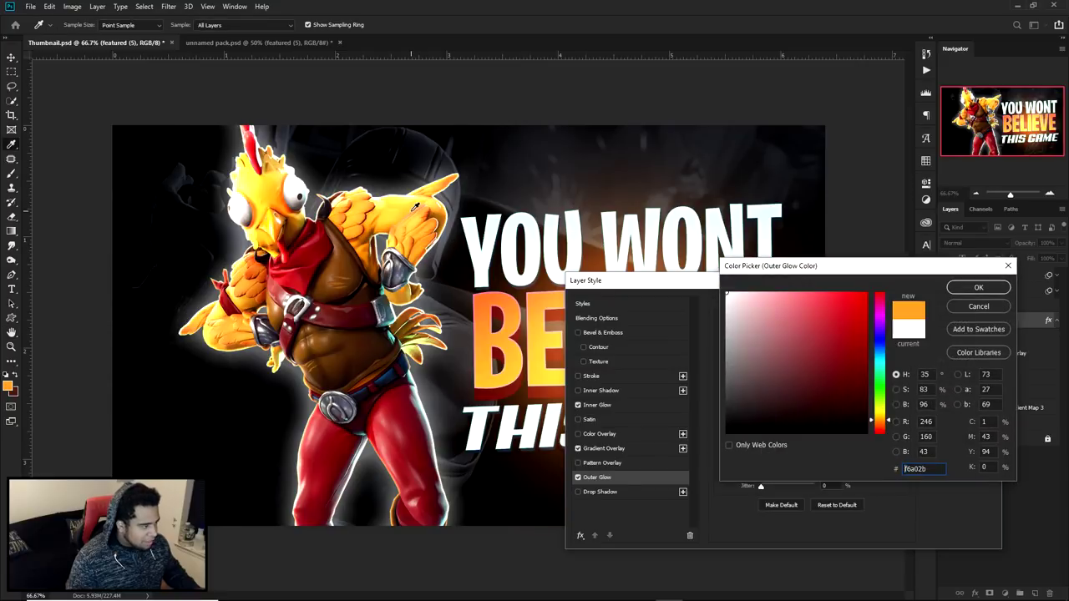
{"action": "left_click", "coordinate": [513, 298]}
{"action": "left_click", "coordinate": [979, 287]}
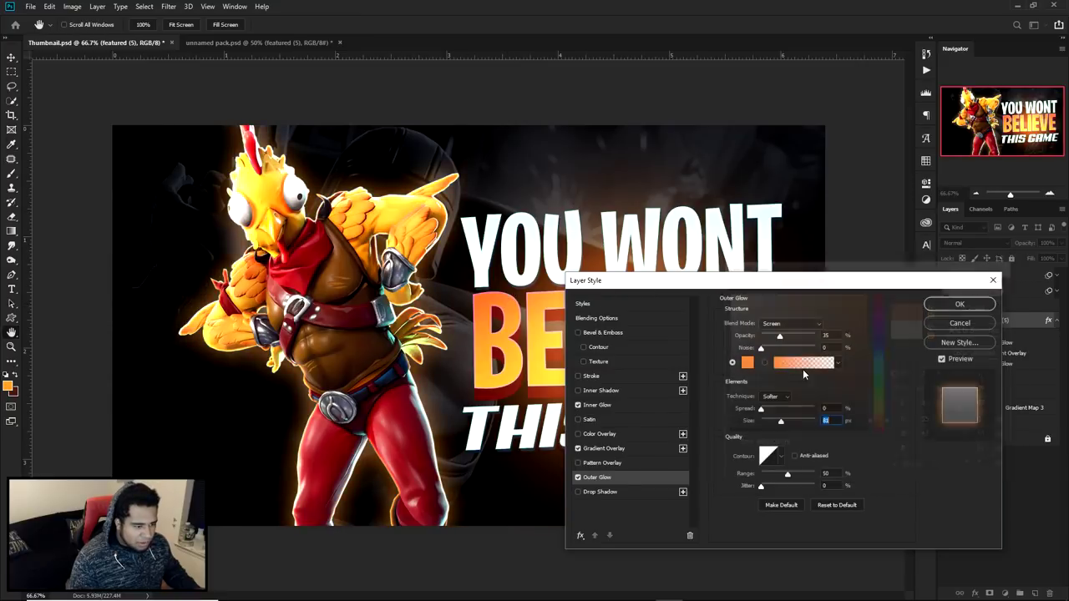
Step: Raise the outer glow's opacity, reduce its size slightly and apply the layer style
{"action": "mouse_move", "coordinate": [788, 337]}
{"action": "left_mouse_down"}
{"action": "mouse_move", "coordinate": [797, 342]}
{"action": "mouse_move", "coordinate": [787, 340]}
{"action": "left_mouse_up"}
{"action": "left_click_drag", "start_coordinate": [780, 421], "coordinate": [776, 427]}
{"action": "left_click", "coordinate": [959, 304]}
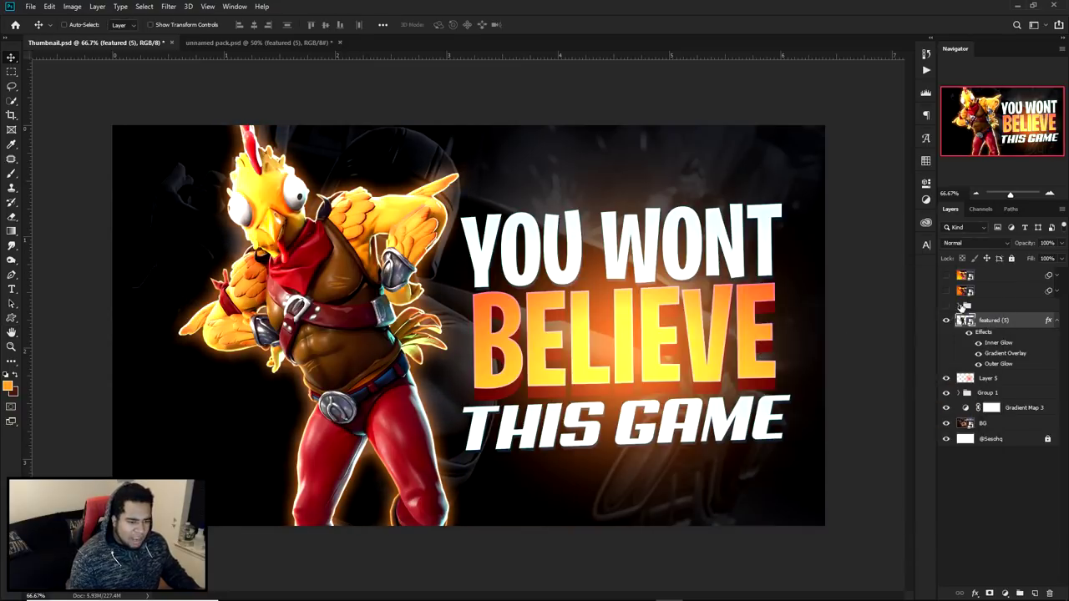
Step: Show the finished reference thumbnail, examine the glow along the character's edges up close and hide the reference again
{"action": "left_click", "coordinate": [945, 293]}
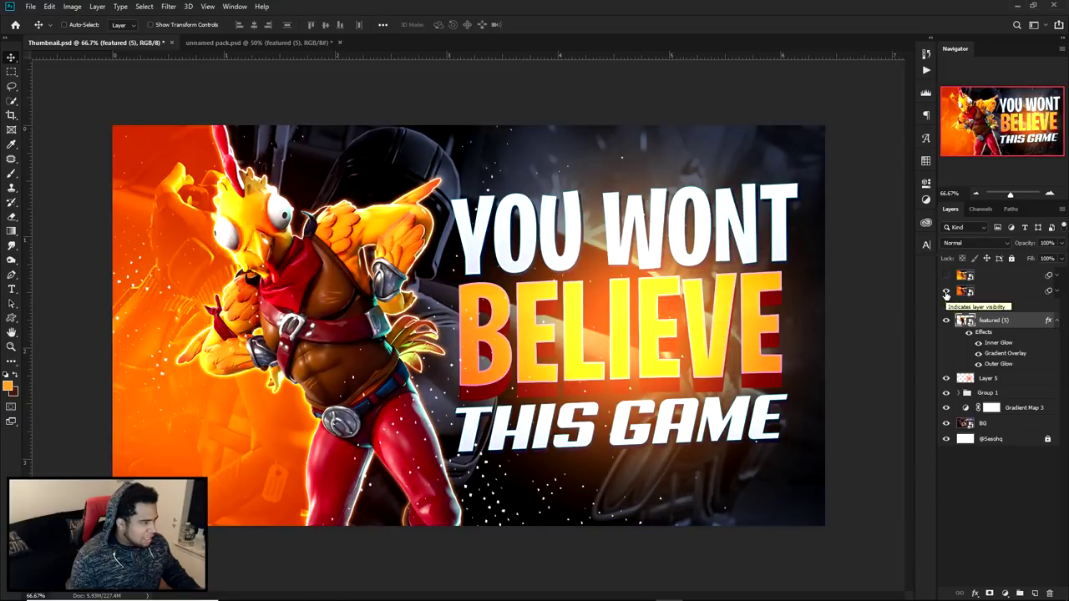
{"action": "scroll", "coordinate": [388, 219], "scroll_direction": "up", "scroll_amount": 5}
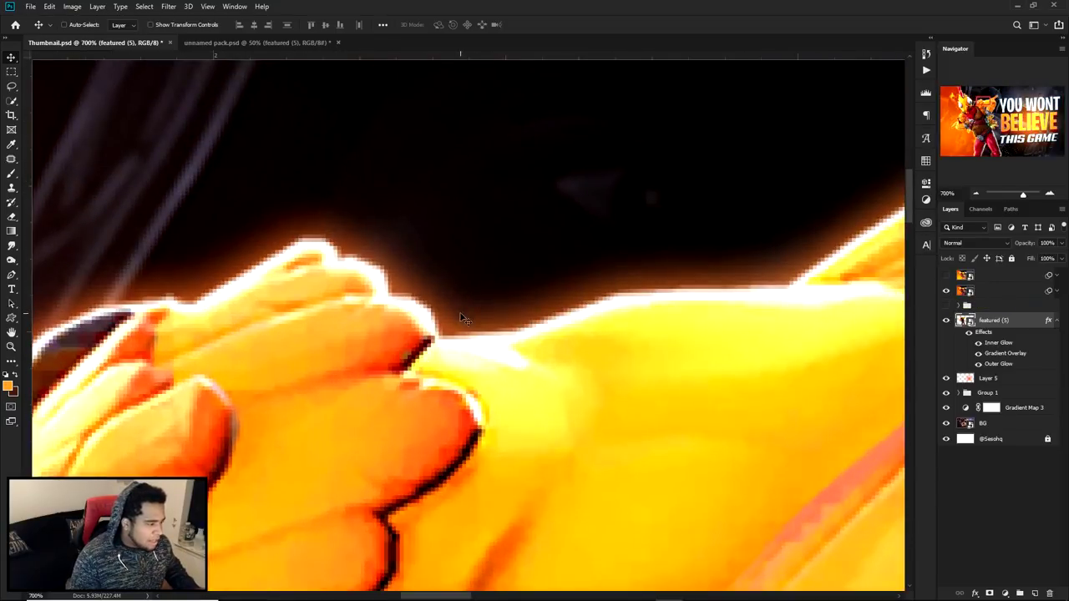
{"action": "scroll", "coordinate": [718, 268], "scroll_direction": "down", "scroll_amount": 6}
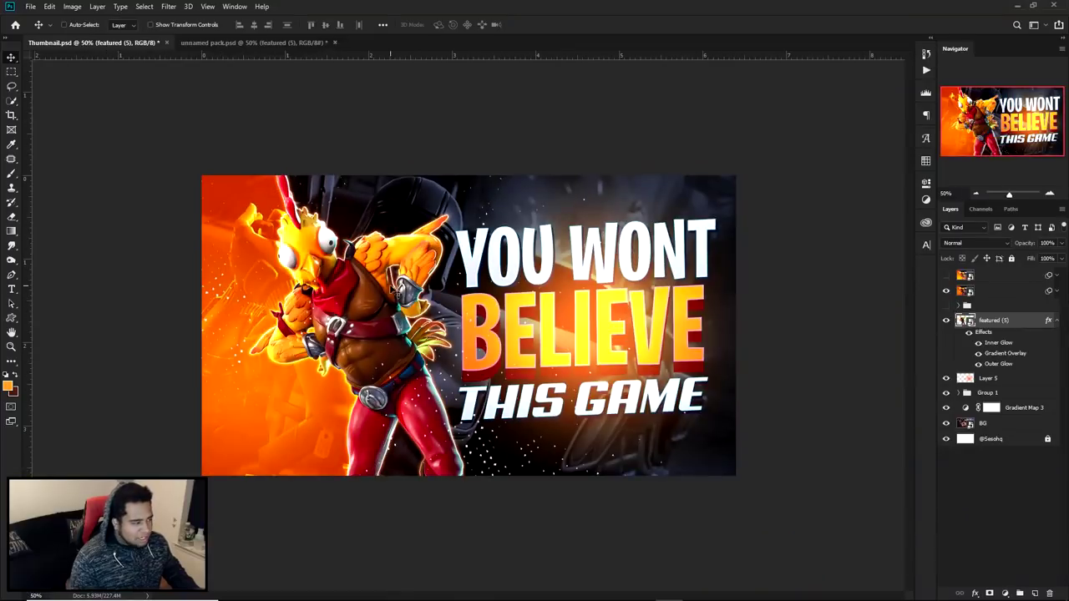
{"action": "scroll", "coordinate": [394, 289], "scroll_direction": "up", "scroll_amount": 1}
{"action": "left_click", "coordinate": [946, 291]}
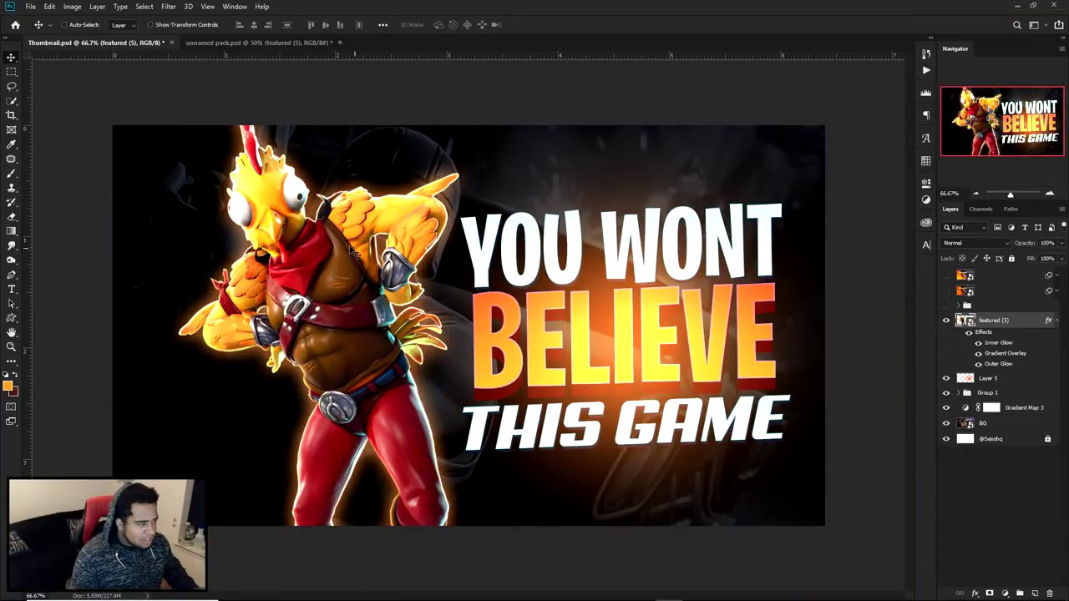
Step: Tighten the character's outer glow by reducing its size further and raising its opacity
{"action": "double_click", "coordinate": [993, 366]}
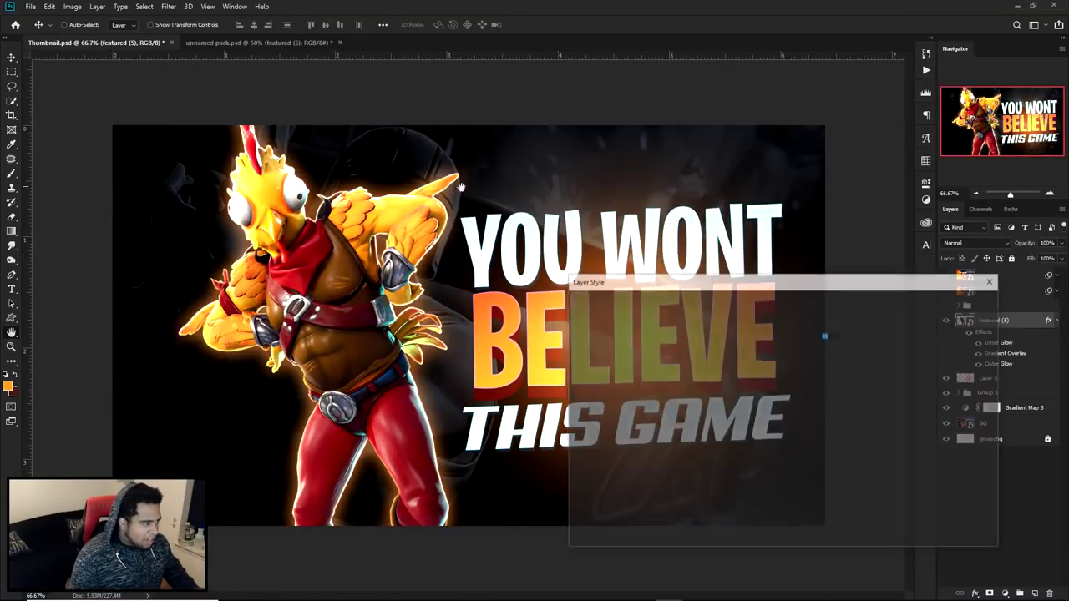
{"action": "mouse_move", "coordinate": [780, 420]}
{"action": "left_mouse_down"}
{"action": "mouse_move", "coordinate": [789, 419]}
{"action": "mouse_move", "coordinate": [770, 424]}
{"action": "left_mouse_up"}
{"action": "left_click_drag", "start_coordinate": [793, 335], "coordinate": [795, 338]}
{"action": "left_click", "coordinate": [943, 305]}
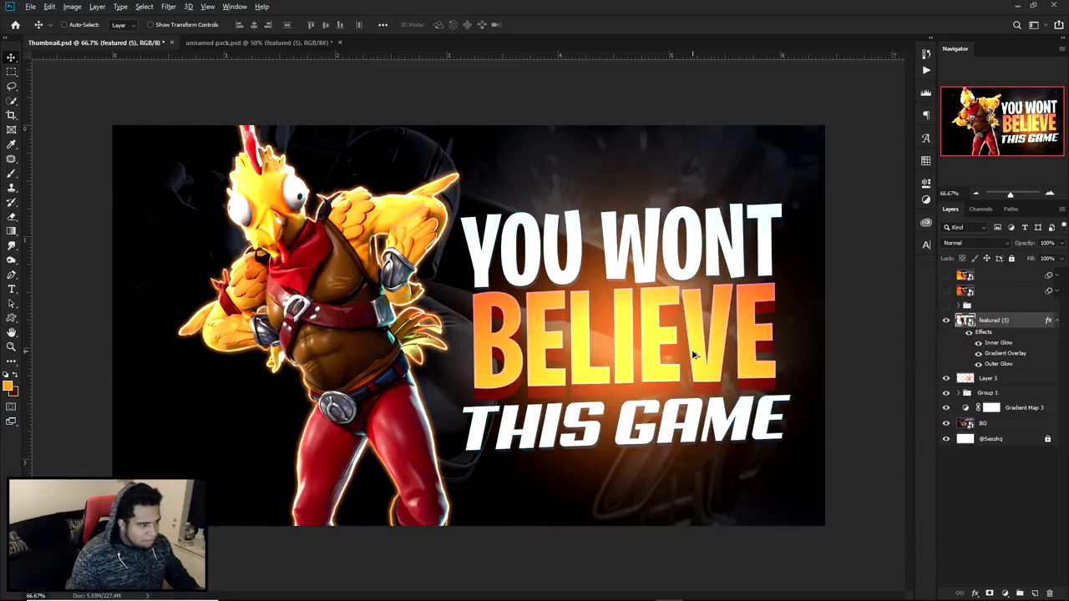
Step: Switch to unnamed pack.psd, hide the character and preview the first textures of the Pattern Textures folder
{"action": "left_click", "coordinate": [245, 44]}
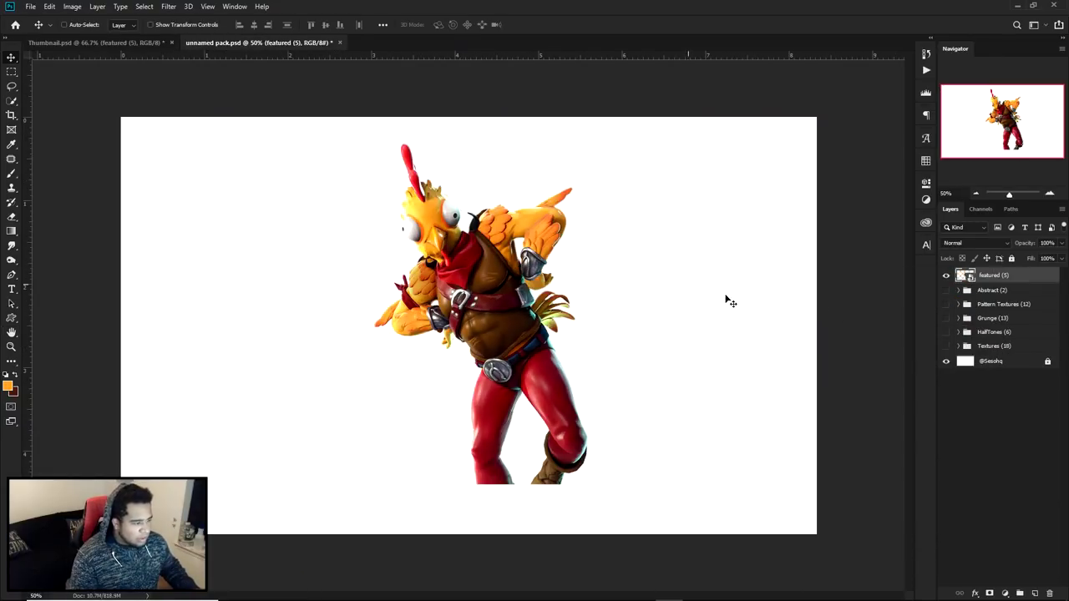
{"action": "left_click", "coordinate": [946, 275]}
{"action": "left_click", "coordinate": [958, 304]}
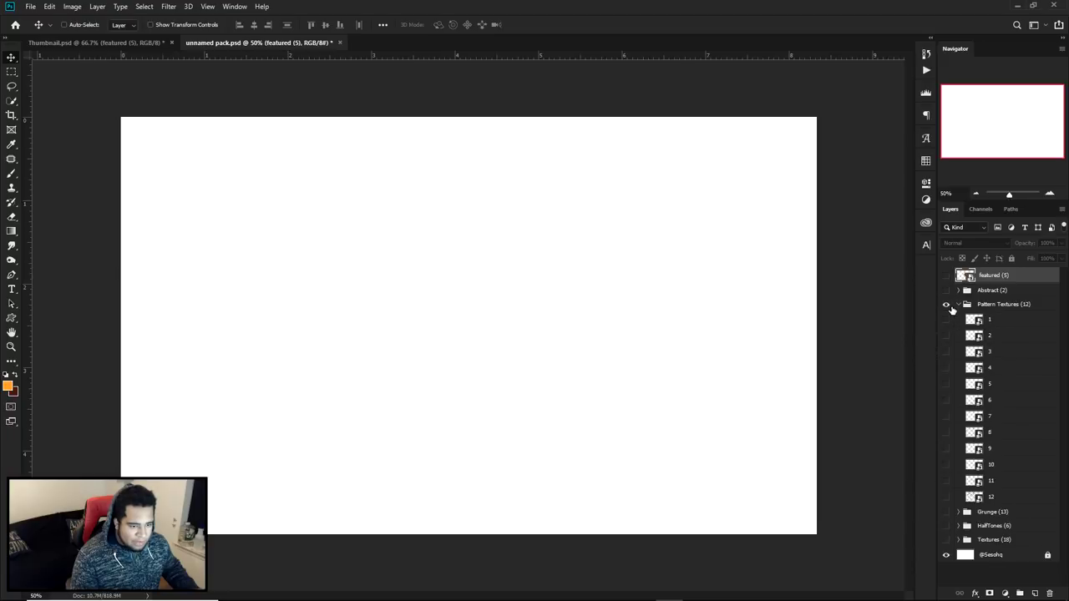
{"action": "left_click", "coordinate": [946, 320]}
{"action": "left_click", "coordinate": [946, 320]}
{"action": "left_click", "coordinate": [945, 335]}
{"action": "left_click", "coordinate": [945, 337]}
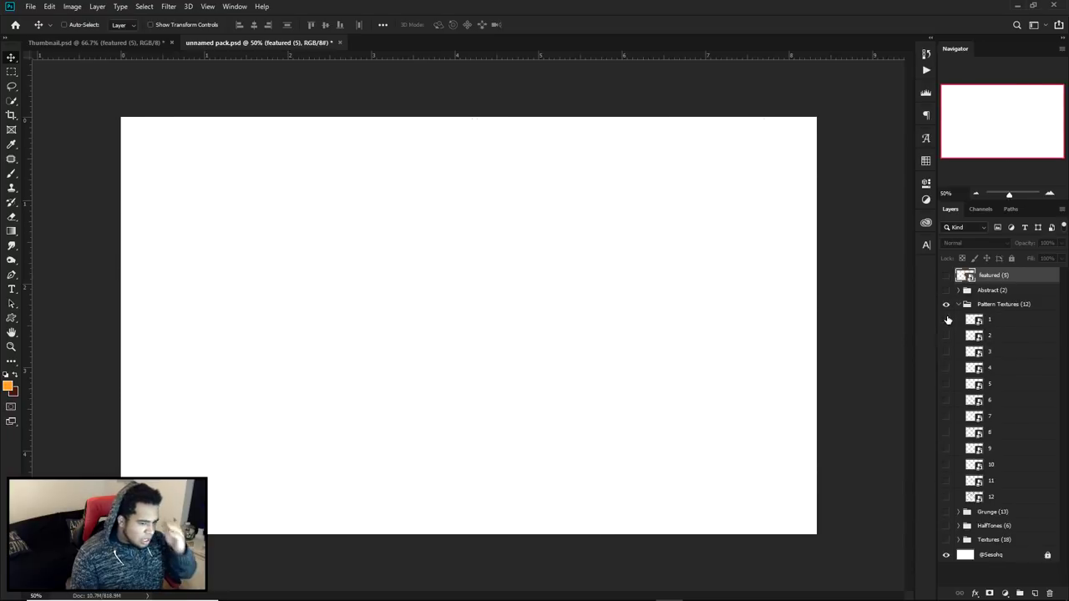
{"action": "left_click", "coordinate": [946, 320]}
{"action": "left_click", "coordinate": [959, 304]}
{"action": "left_click", "coordinate": [946, 304]}
Step: Preview halftones 1 and 2 in the pack's HalfTones folder
{"action": "left_click", "coordinate": [946, 331]}
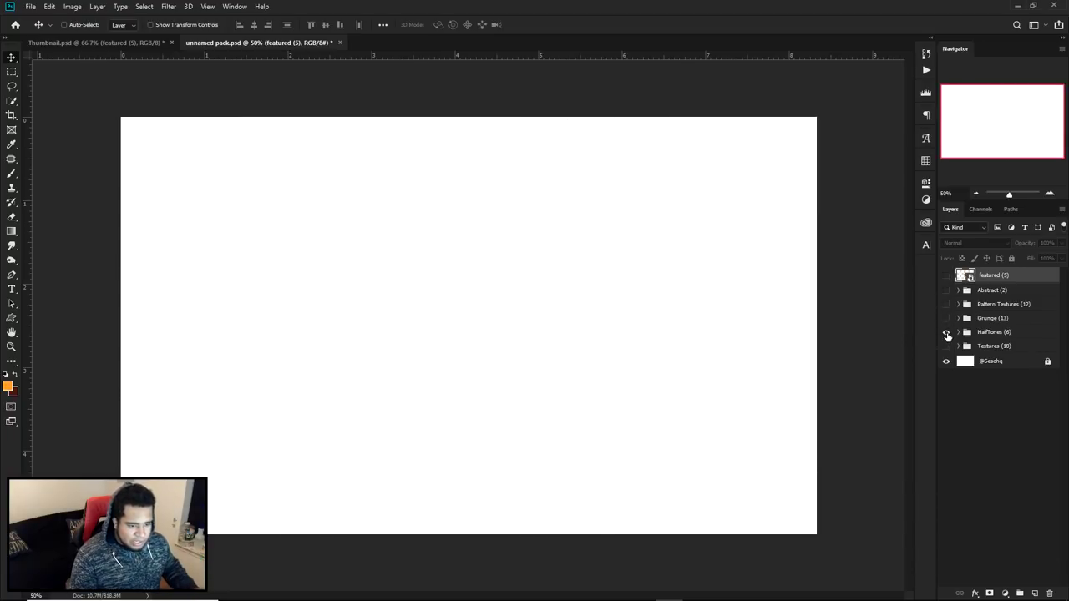
{"action": "left_click", "coordinate": [958, 331]}
{"action": "left_click", "coordinate": [946, 347]}
{"action": "left_click", "coordinate": [946, 347]}
{"action": "left_click", "coordinate": [945, 366]}
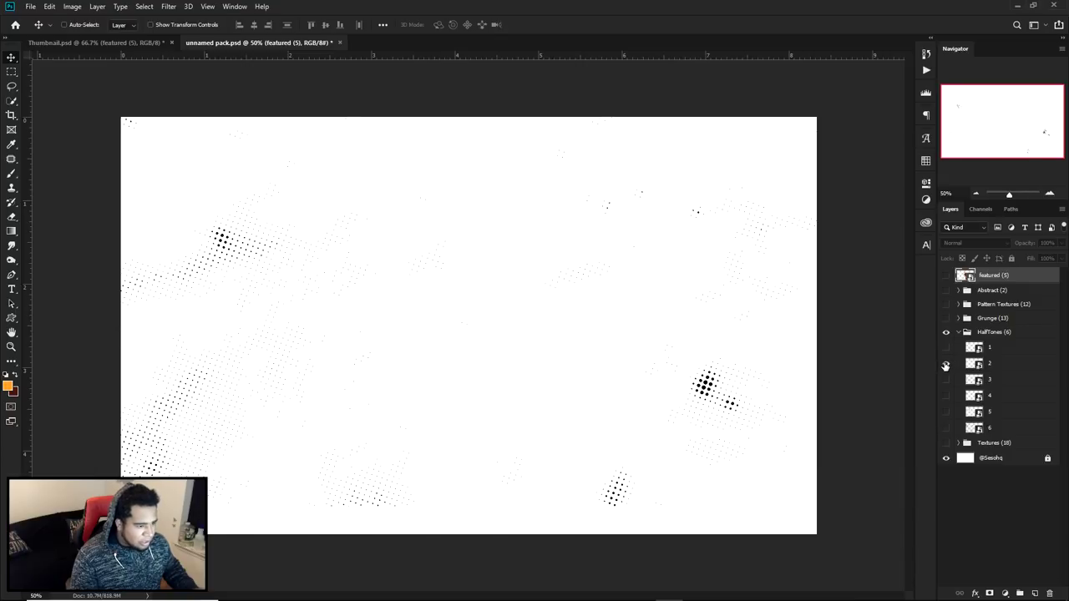
Step: Bring halftone 2 into Thumbnail.psd above the character layer and turn its dots white with a Hue/Saturation smart filter
{"action": "left_click", "coordinate": [989, 365]}
{"action": "left_click_drag", "start_coordinate": [97, 47], "coordinate": [563, 256]}
{"action": "key", "text": "ctrl+u"}
{"action": "left_click", "coordinate": [628, 144]}
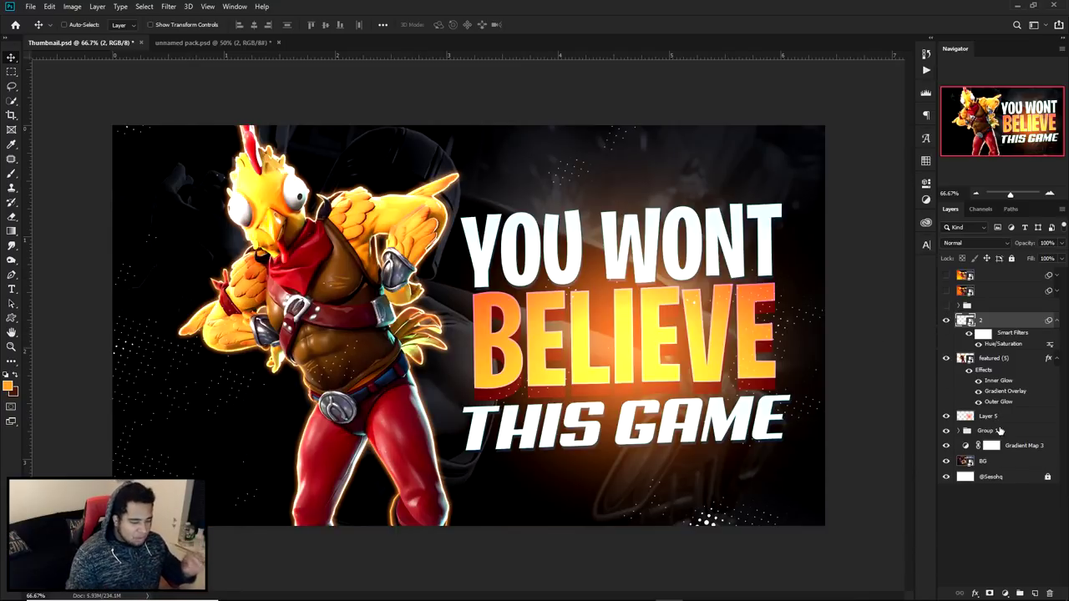
Step: With Gradient Map 3 as the active layer, draw a curved Pen path through the character from above its comb to below the canvas
{"action": "left_click", "coordinate": [1019, 450]}
{"action": "left_click", "coordinate": [1032, 593]}
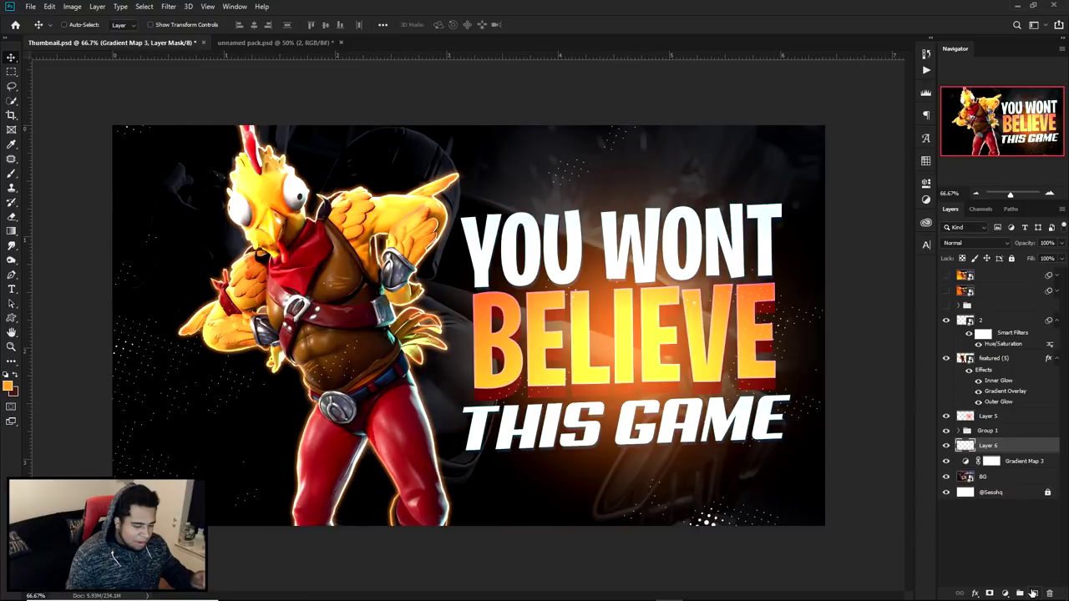
{"action": "key", "text": "ctrl+z"}
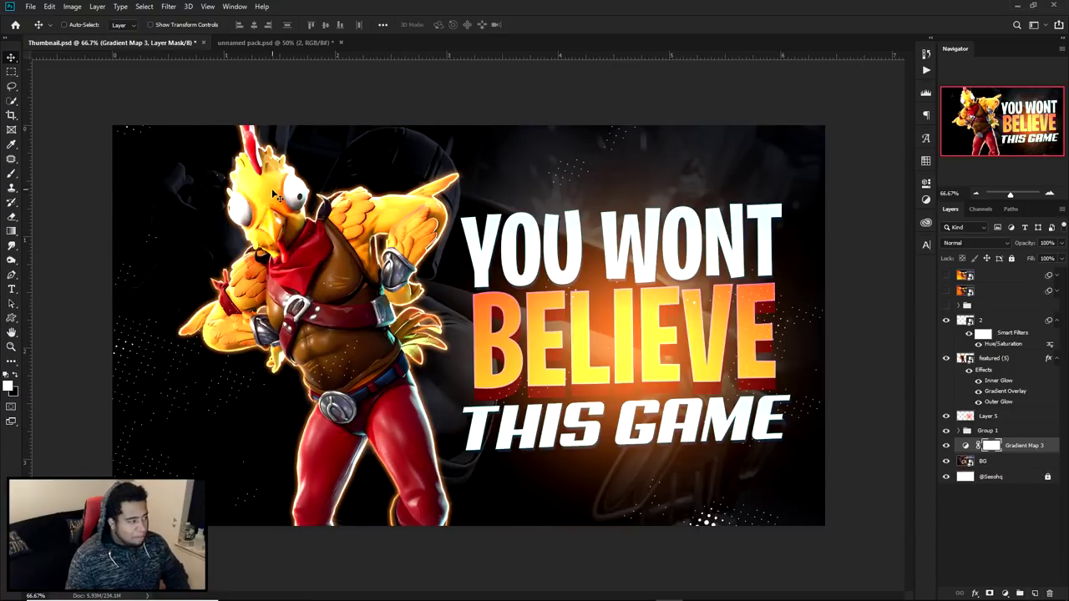
{"action": "key", "text": "p"}
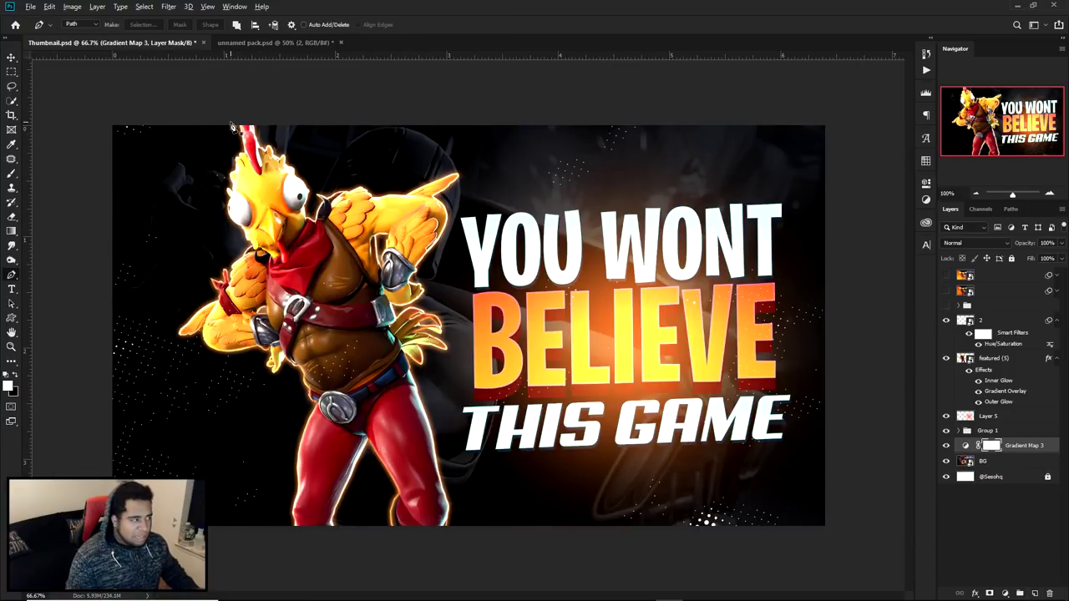
{"action": "scroll", "coordinate": [238, 134], "scroll_direction": "up", "scroll_amount": 4}
{"action": "scroll", "coordinate": [234, 146], "scroll_direction": "down", "scroll_amount": 5}
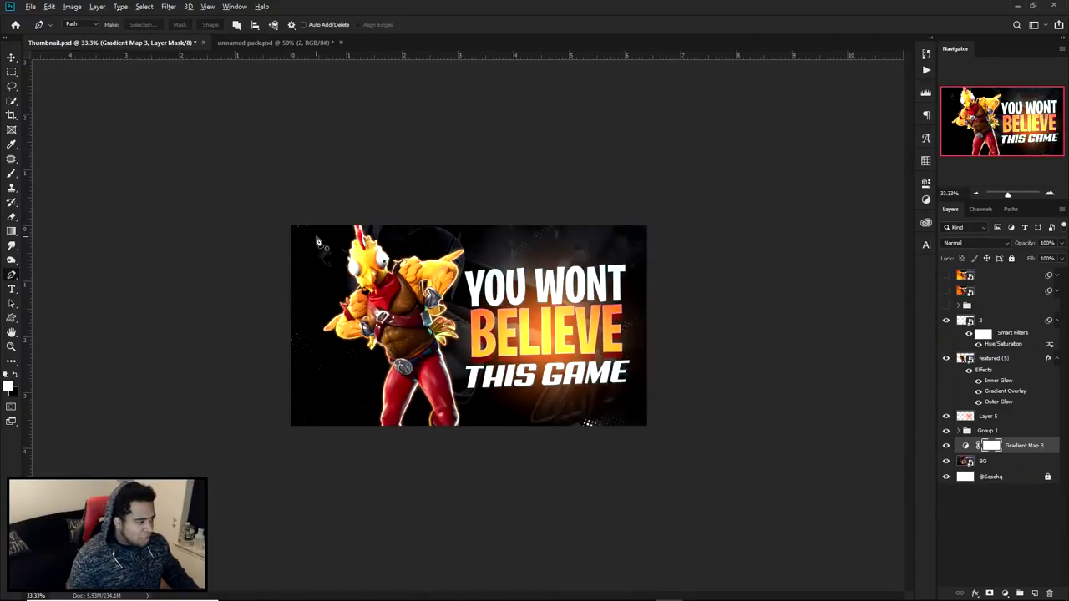
{"action": "scroll", "coordinate": [375, 277], "scroll_direction": "up", "scroll_amount": 3}
{"action": "scroll", "coordinate": [442, 275], "scroll_direction": "down", "scroll_amount": 1}
{"action": "left_click_drag", "start_coordinate": [246, 117], "coordinate": [271, 227]}
{"action": "scroll", "coordinate": [235, 112], "scroll_direction": "up", "scroll_amount": 3}
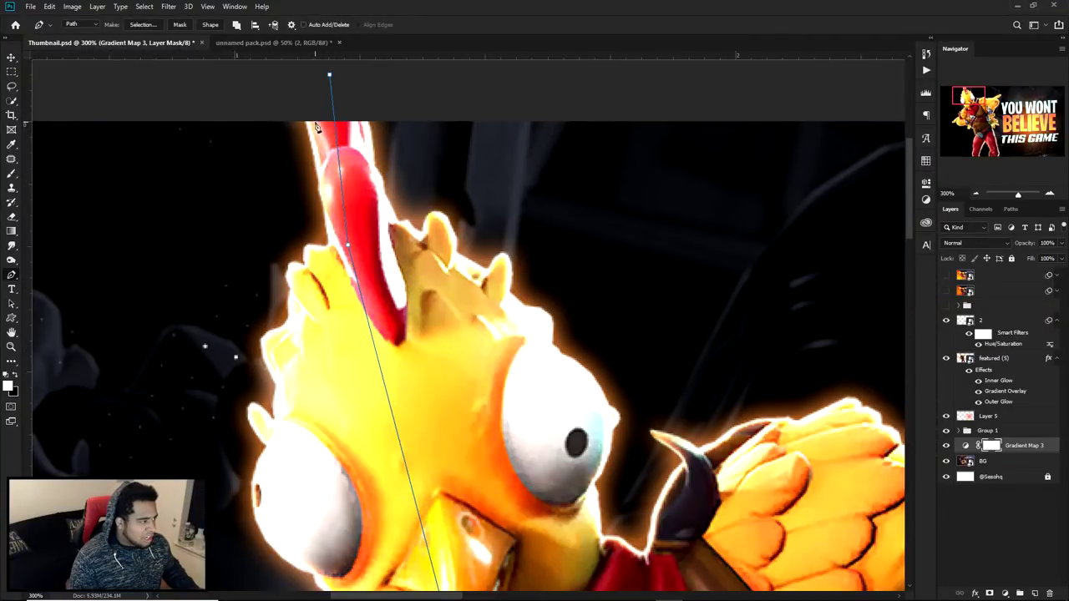
{"action": "scroll", "coordinate": [334, 128], "scroll_direction": "down", "scroll_amount": 3}
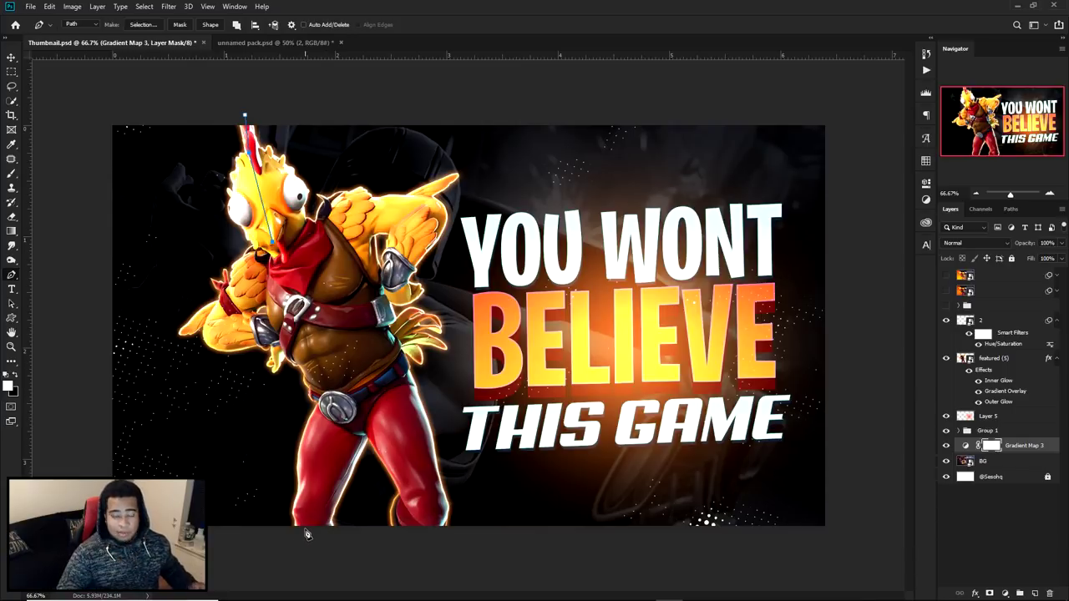
{"action": "left_click_drag", "start_coordinate": [308, 544], "coordinate": [297, 539]}
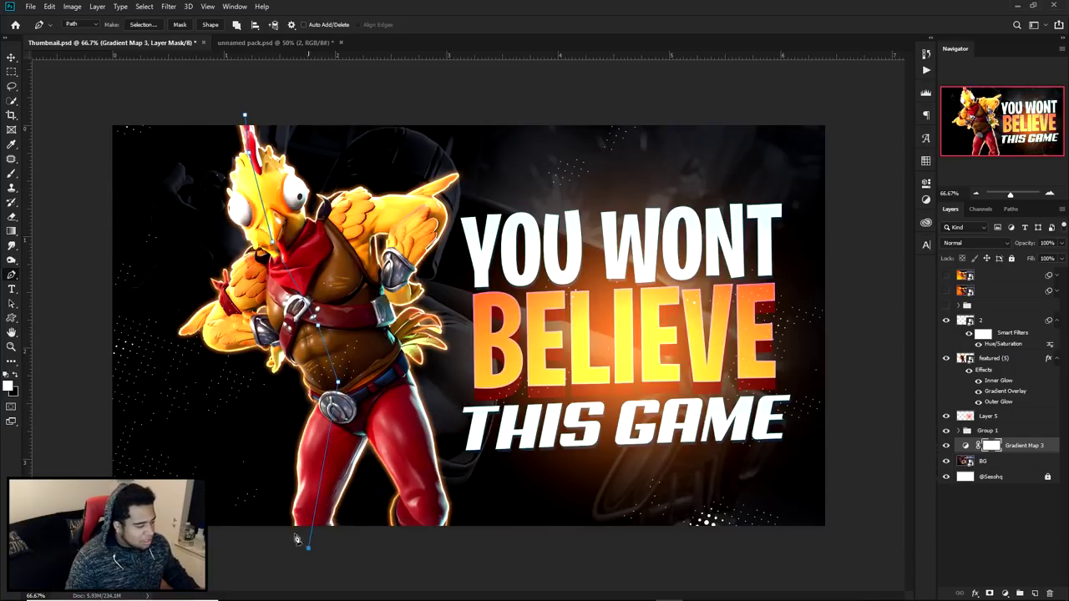
Step: Review the size and resolution of the saved Desktop 1920 document preset without creating a document
{"action": "left_click", "coordinate": [30, 6]}
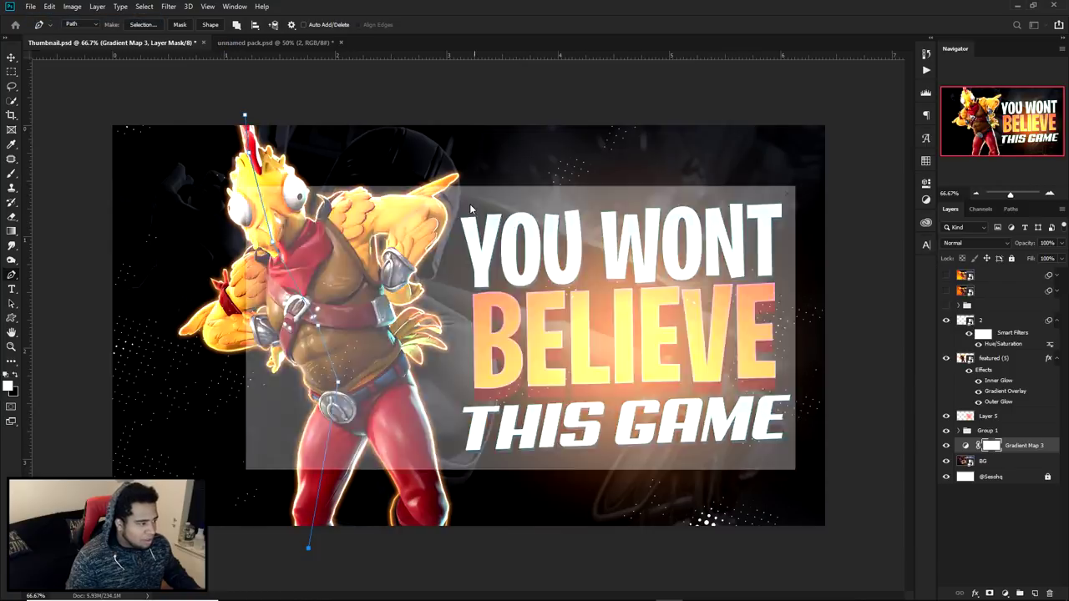
{"action": "left_click", "coordinate": [389, 211]}
{"action": "left_click", "coordinate": [370, 332]}
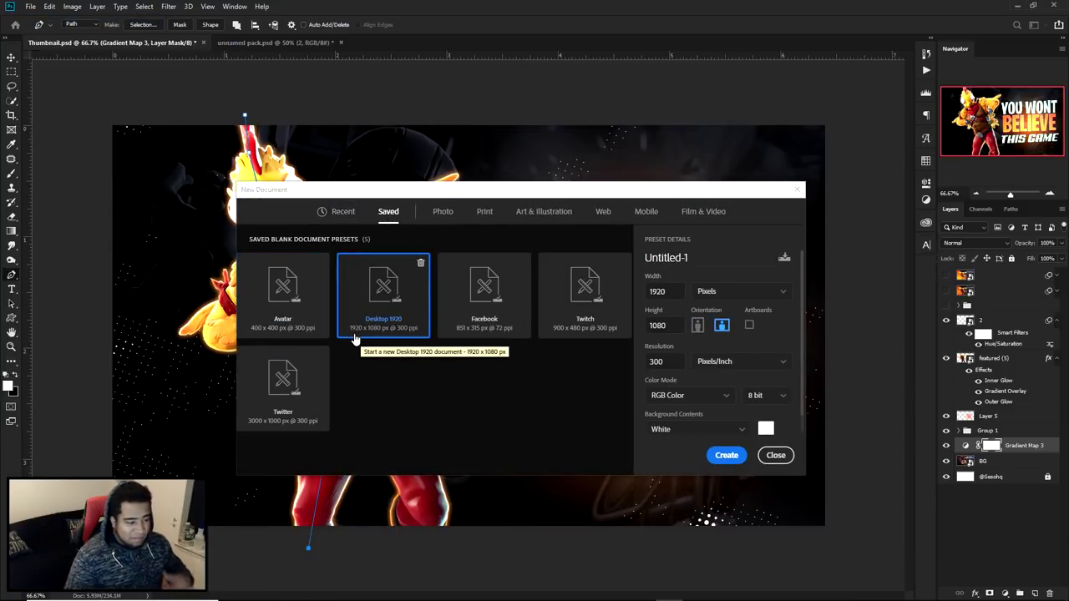
{"action": "left_click", "coordinate": [660, 362]}
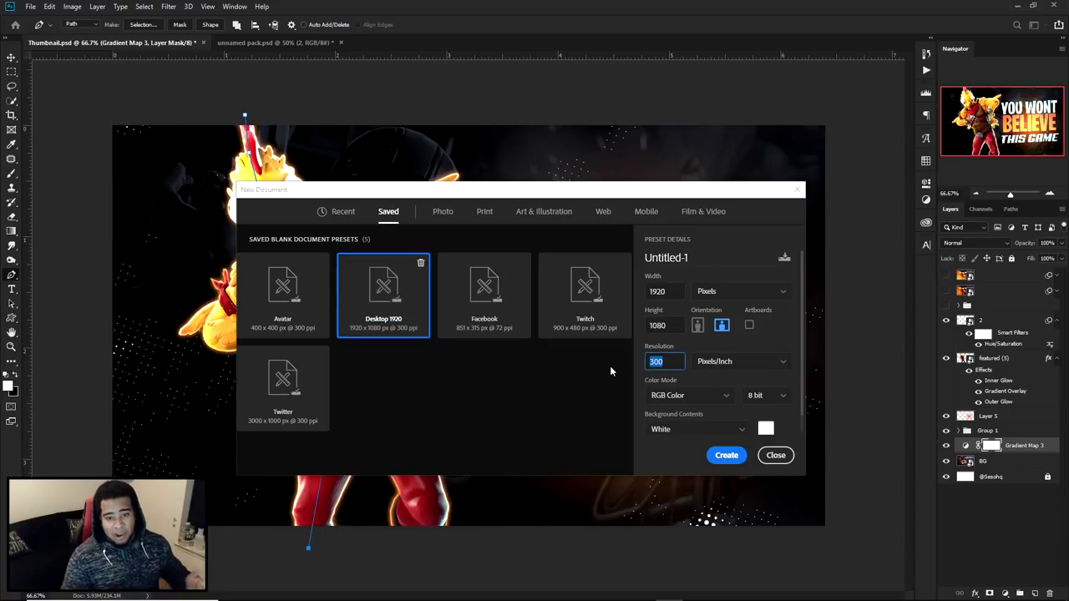
{"action": "left_click", "coordinate": [776, 456]}
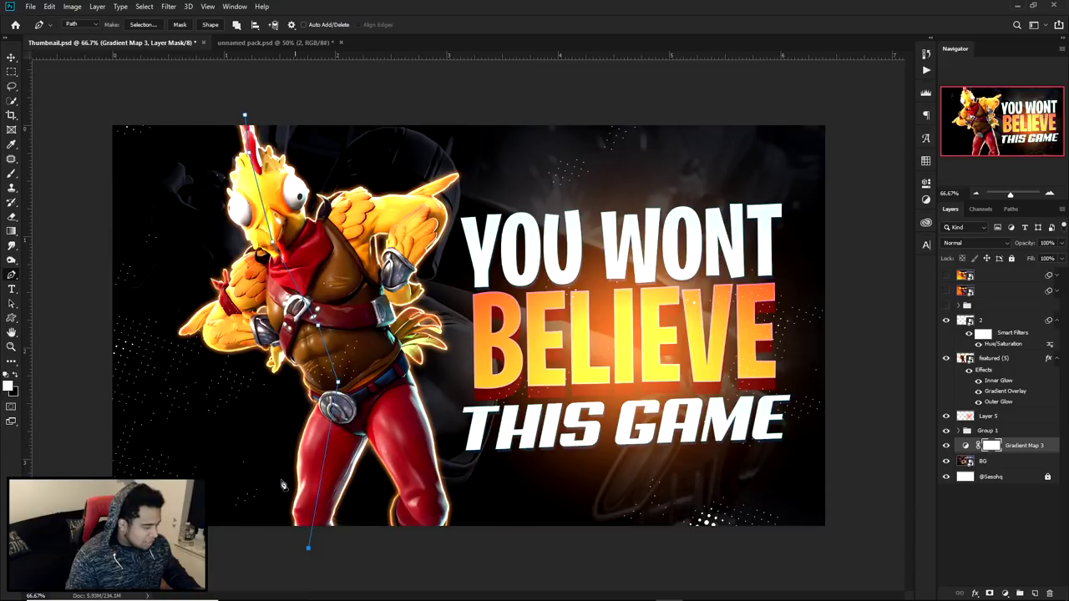
Step: Extend the path outside the canvas around its left side, back up to the start above the character's comb
{"action": "left_click", "coordinate": [84, 548]}
{"action": "left_click", "coordinate": [84, 107]}
{"action": "left_click", "coordinate": [247, 109]}
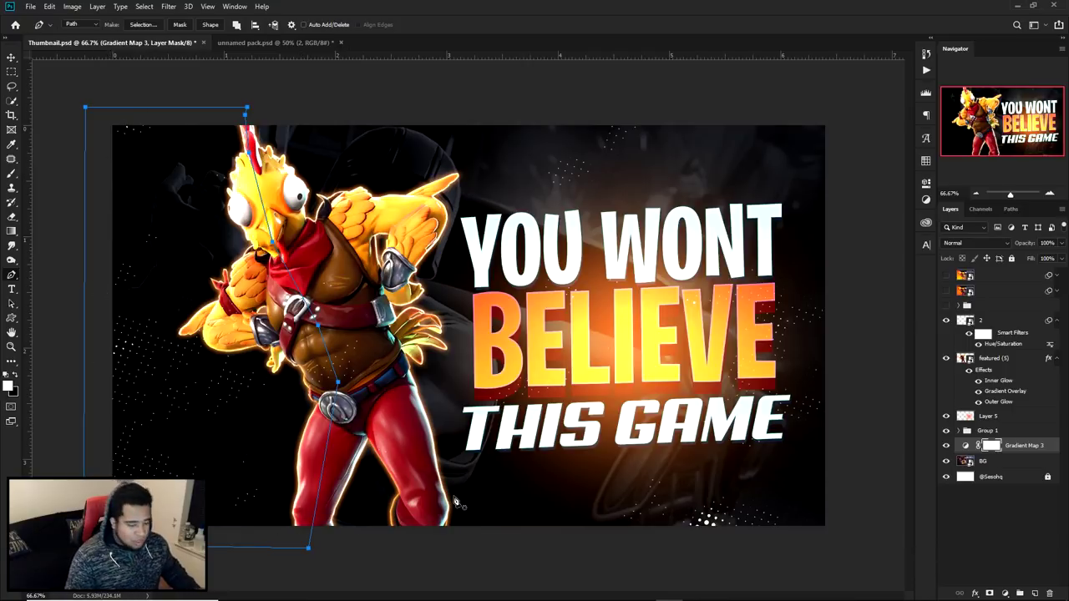
Step: Add an orange-to-brown Gradient Map adjustment masked by the path, covering the background on the left side of the character
{"action": "left_click", "coordinate": [1005, 593]}
{"action": "left_click", "coordinate": [1007, 576]}
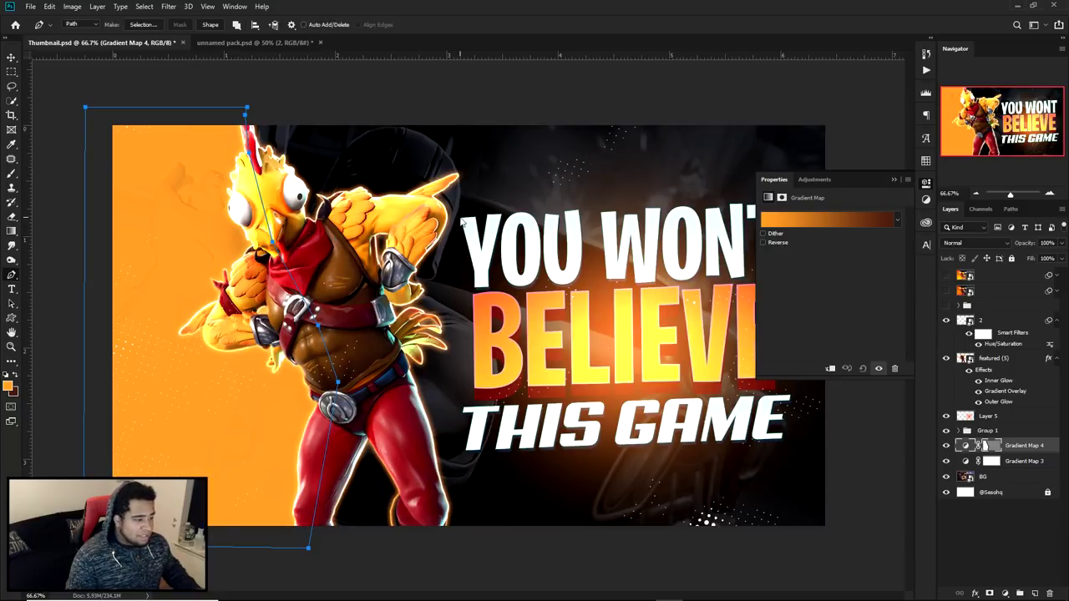
{"action": "key", "text": "BackSpace"}
{"action": "key", "text": "ctrl+z"}
{"action": "key", "text": "v"}
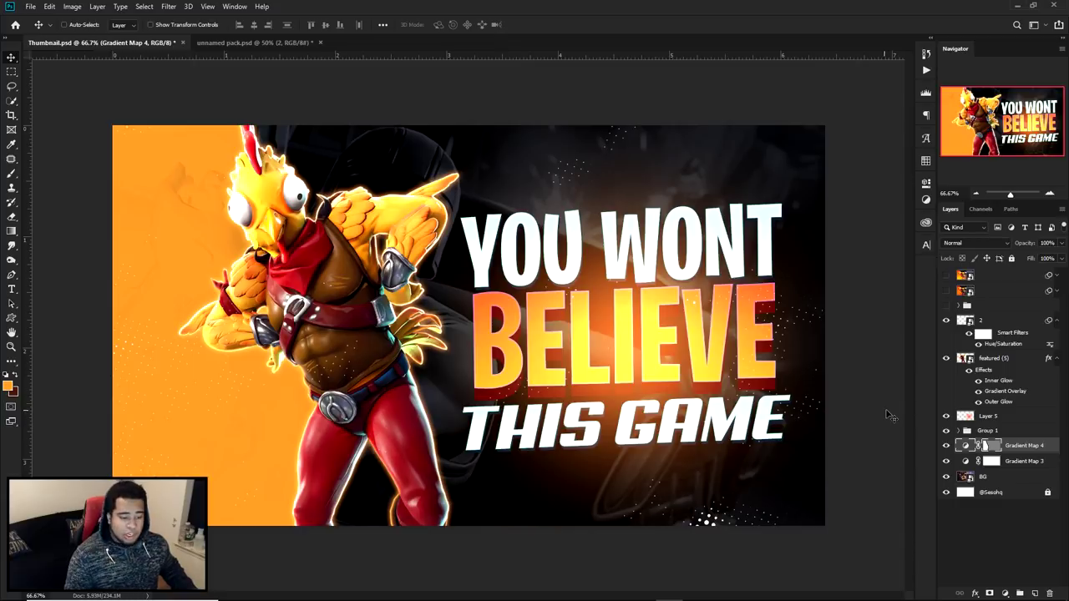
Step: Toggle Gradient Map 3 and Gradient Map 4 off and on to compare their effect on the background
{"action": "left_click", "coordinate": [946, 462]}
{"action": "left_click", "coordinate": [946, 461]}
{"action": "left_click", "coordinate": [945, 462]}
{"action": "left_click", "coordinate": [946, 462]}
{"action": "left_click", "coordinate": [946, 462]}
{"action": "left_click", "coordinate": [946, 462]}
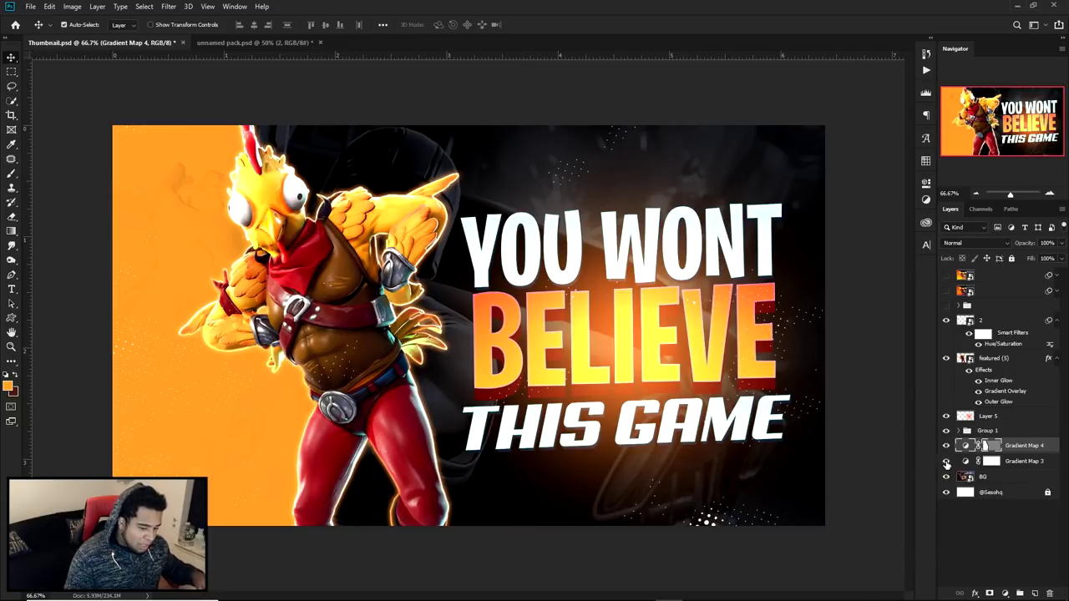
{"action": "left_click", "coordinate": [946, 446]}
{"action": "left_click", "coordinate": [946, 446]}
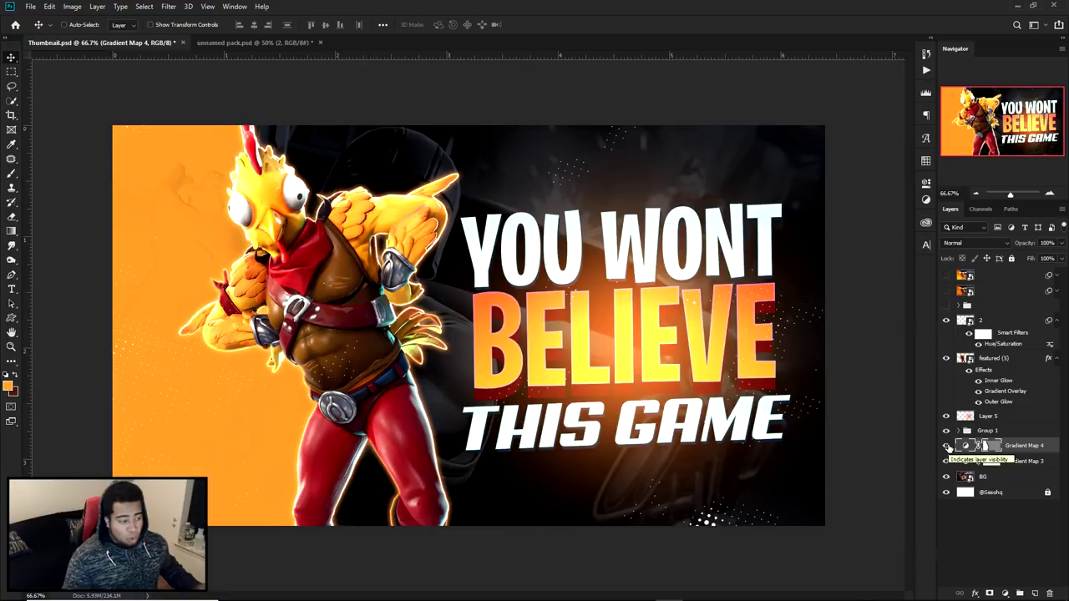
Step: Load the Gradient Map 4 mask as a selection and fill that area with black on the Gradient Map 3 mask
{"action": "left_click", "coordinate": [992, 445], "text": "ctrl"}
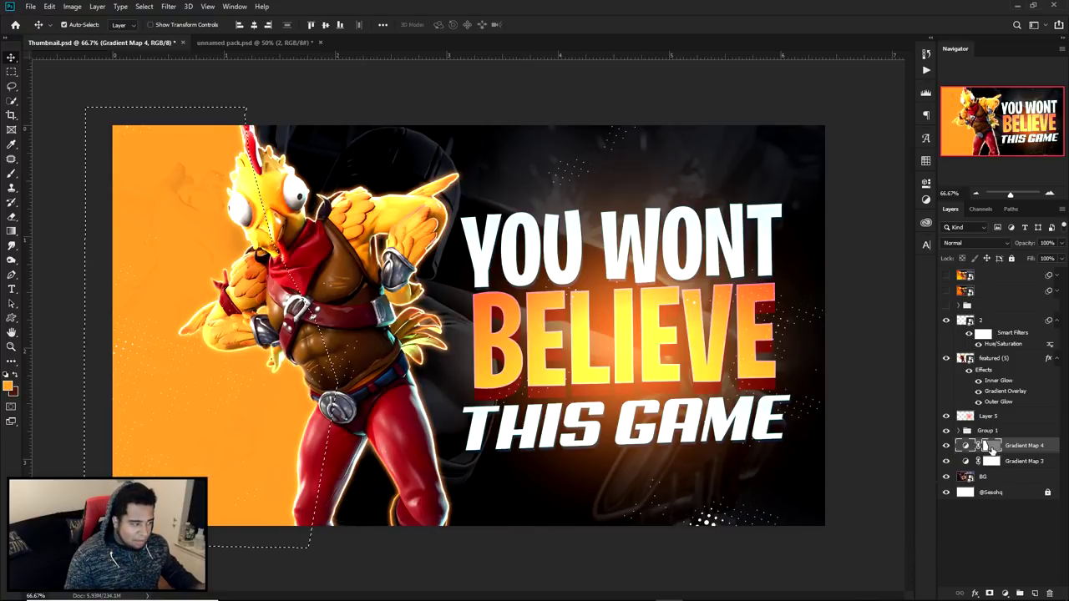
{"action": "left_click", "coordinate": [991, 461]}
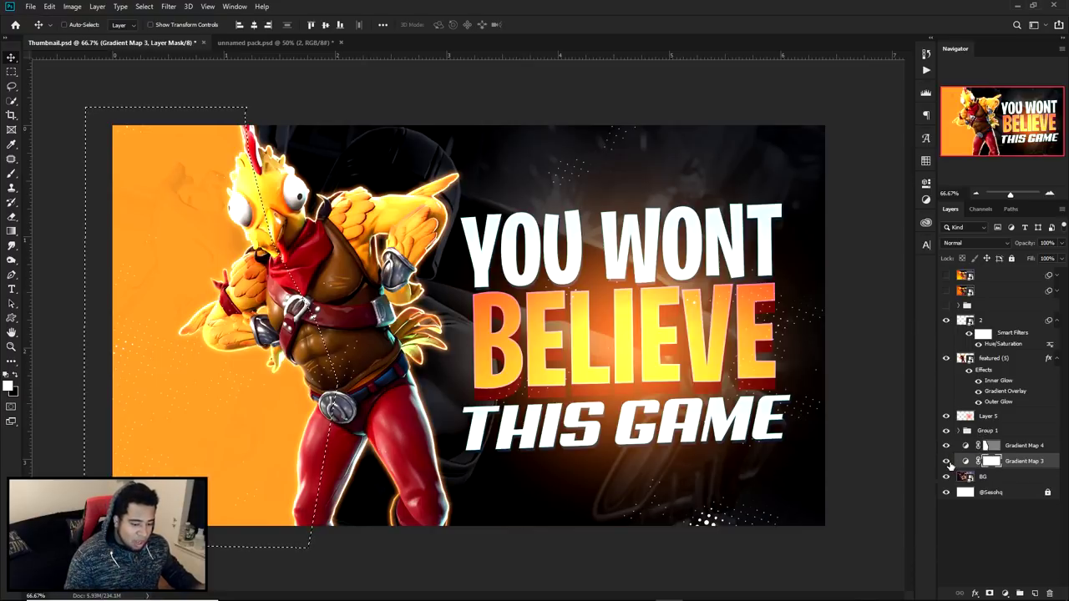
{"action": "left_click", "coordinate": [947, 461]}
{"action": "left_click", "coordinate": [946, 461]}
{"action": "left_click", "coordinate": [947, 462]}
{"action": "left_click", "coordinate": [947, 462]}
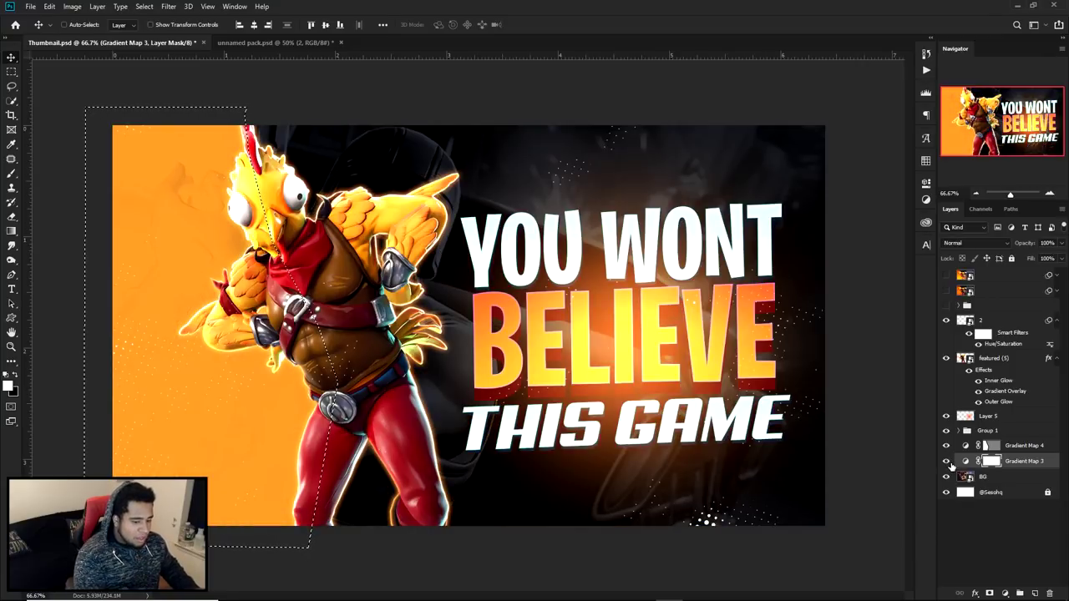
{"action": "key", "text": "ctrl+BackSpace"}
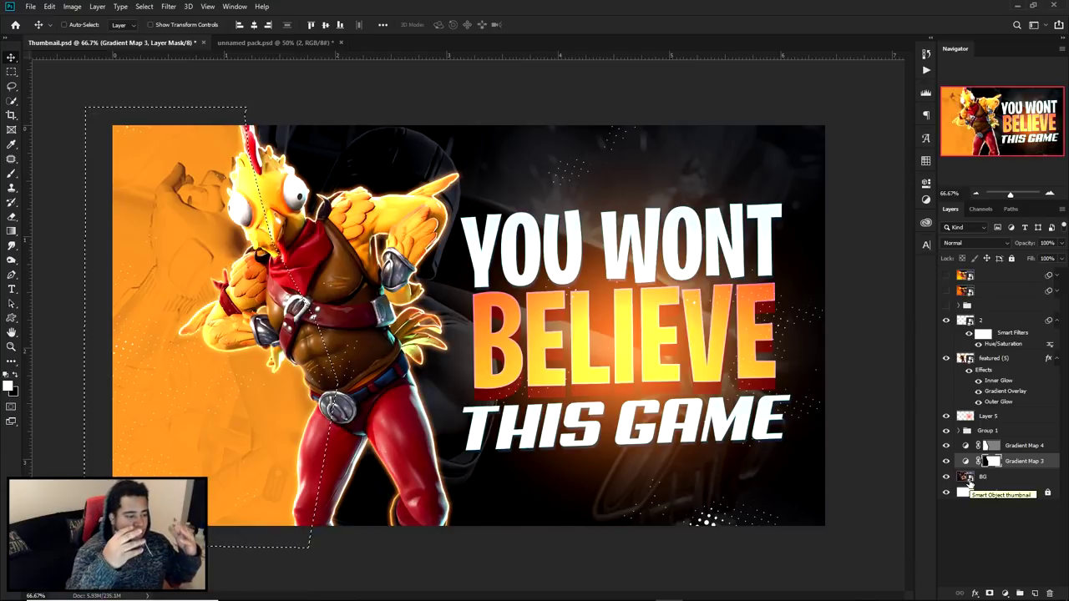
Step: Hide Gradient Map 4 and brush white over the selected area of the Gradient Map 3 mask
{"action": "left_click", "coordinate": [946, 445]}
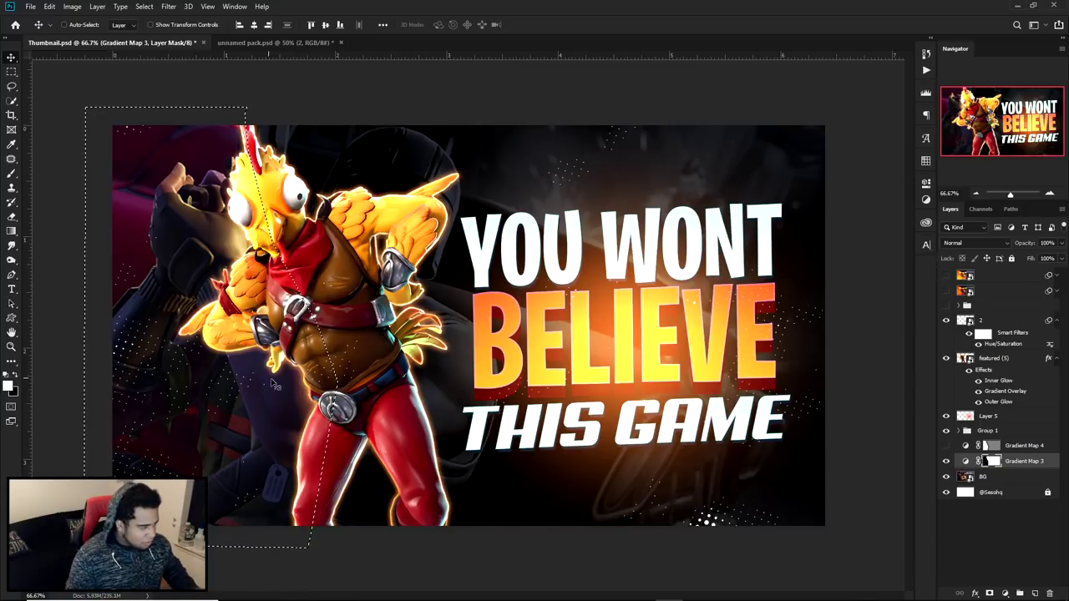
{"action": "key", "text": "b"}
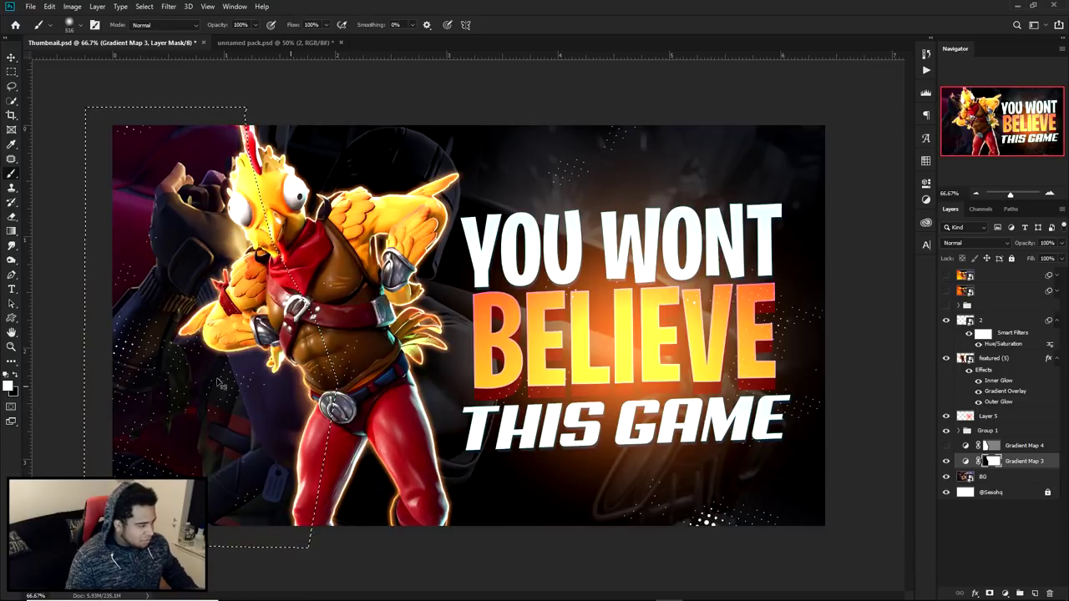
{"action": "left_click", "coordinate": [17, 377]}
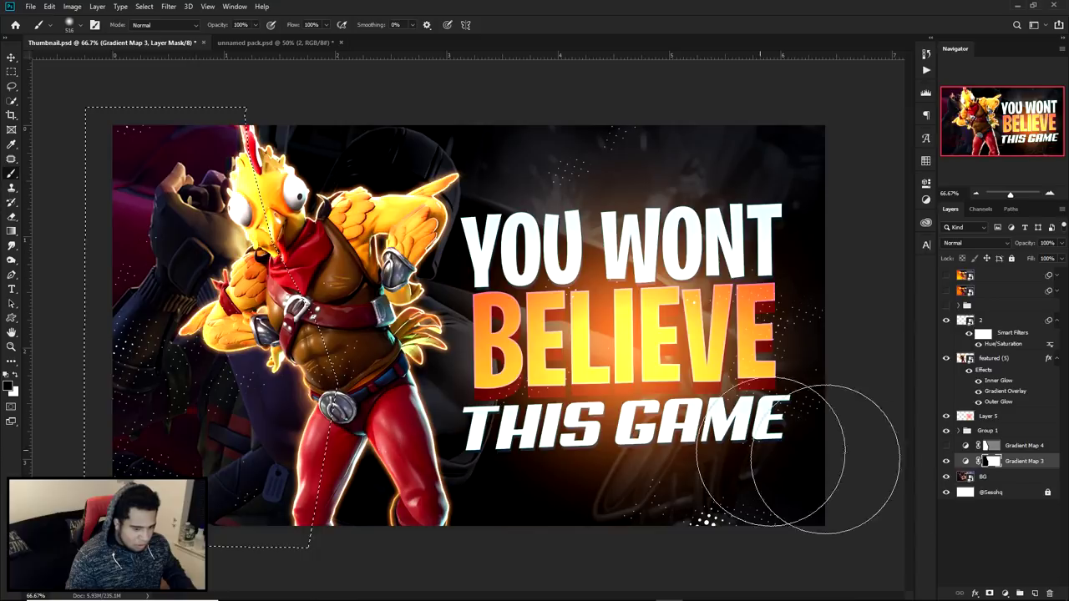
{"action": "left_click", "coordinate": [12, 377]}
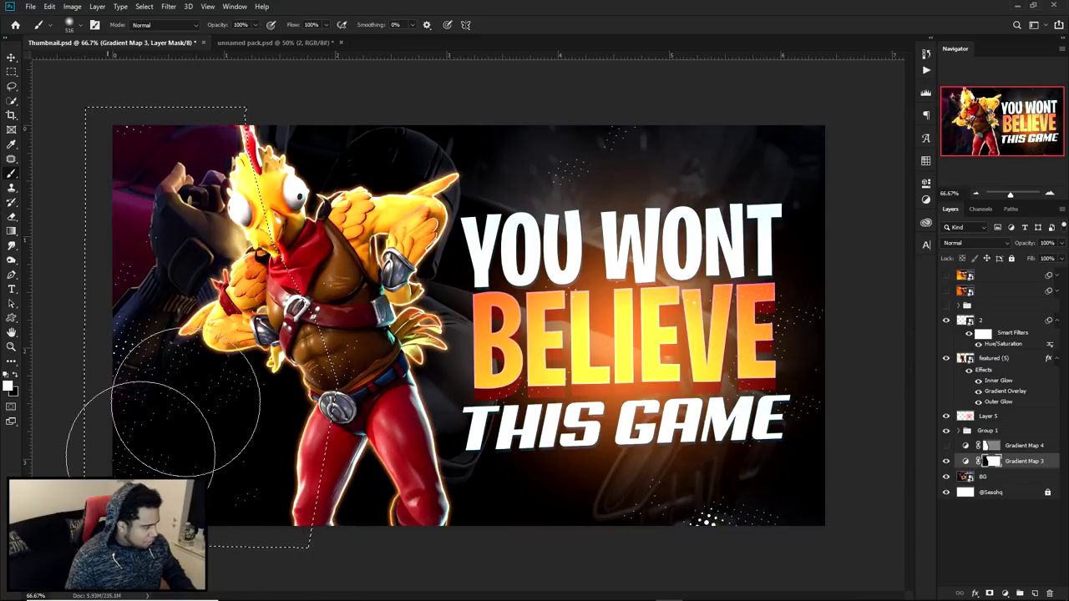
{"action": "mouse_move", "coordinate": [251, 134]}
{"action": "left_mouse_down"}
{"action": "mouse_move", "coordinate": [150, 334]}
{"action": "mouse_move", "coordinate": [143, 143]}
{"action": "mouse_move", "coordinate": [159, 191]}
{"action": "mouse_move", "coordinate": [152, 374]}
{"action": "left_mouse_up"}
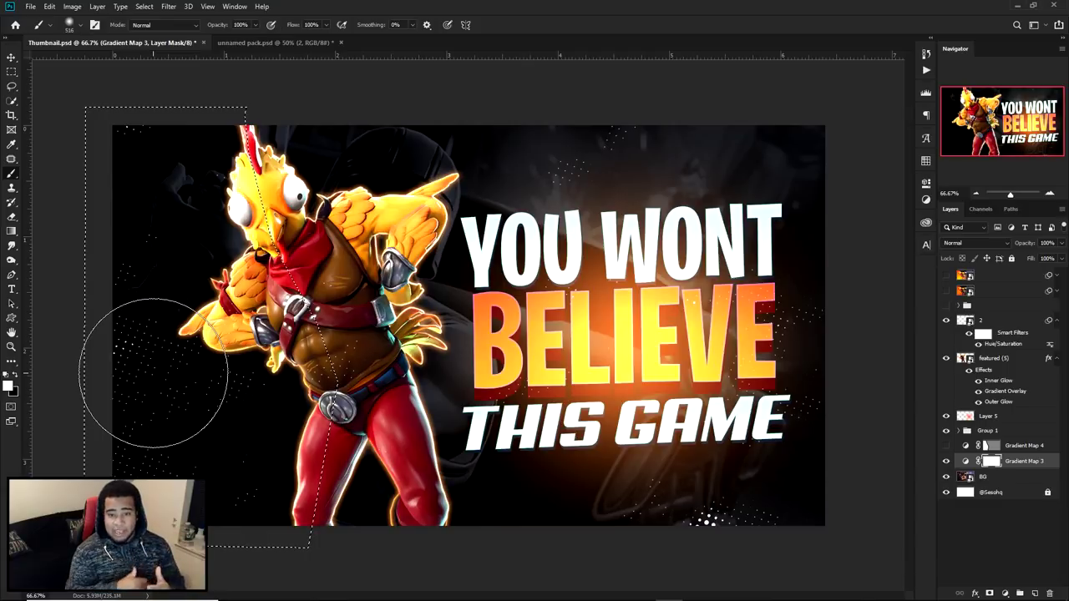
Step: Brush the selected area of the Gradient Map 3 mask black again, clear the selection and show Gradient Map 4
{"action": "left_click", "coordinate": [12, 377]}
{"action": "mouse_move", "coordinate": [198, 100]}
{"action": "left_mouse_down"}
{"action": "mouse_move", "coordinate": [125, 466]}
{"action": "mouse_move", "coordinate": [242, 443]}
{"action": "left_mouse_up"}
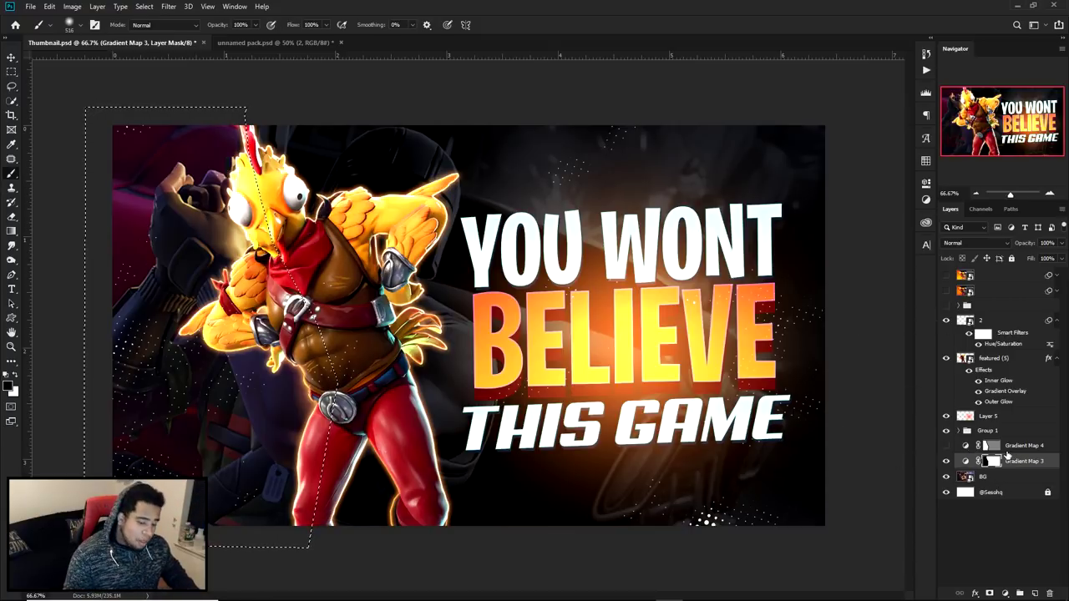
{"action": "key", "text": "ctrl+d"}
{"action": "left_click", "coordinate": [946, 447]}
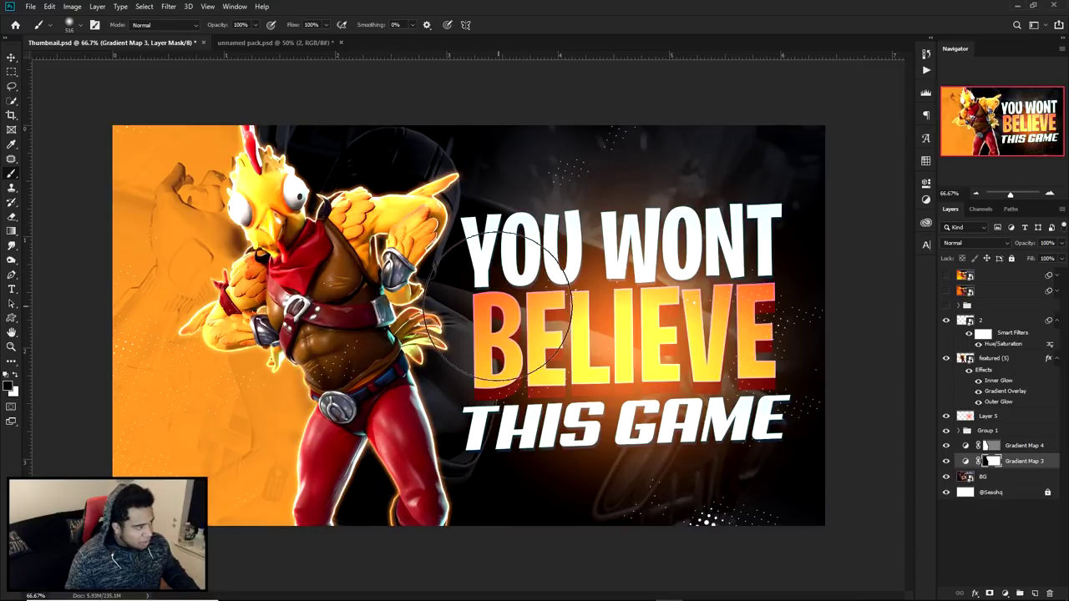
Step: Change the dark end stop of the Gradient Map 4 gradient to deep purple 1d012b
{"action": "key", "text": "v"}
{"action": "double_click", "coordinate": [965, 449]}
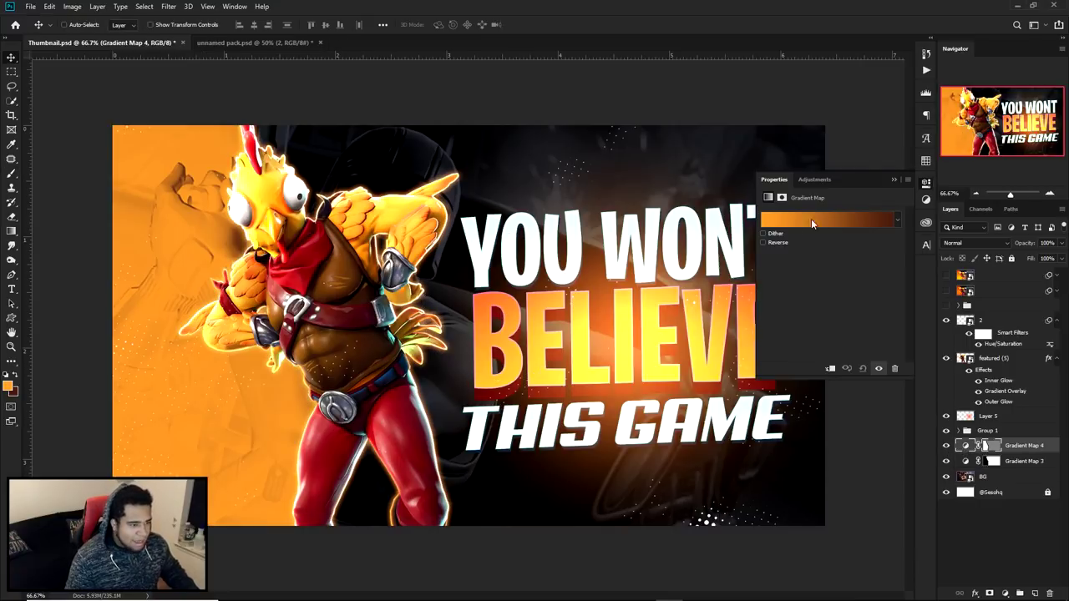
{"action": "left_click", "coordinate": [810, 219]}
{"action": "left_click", "coordinate": [977, 422]}
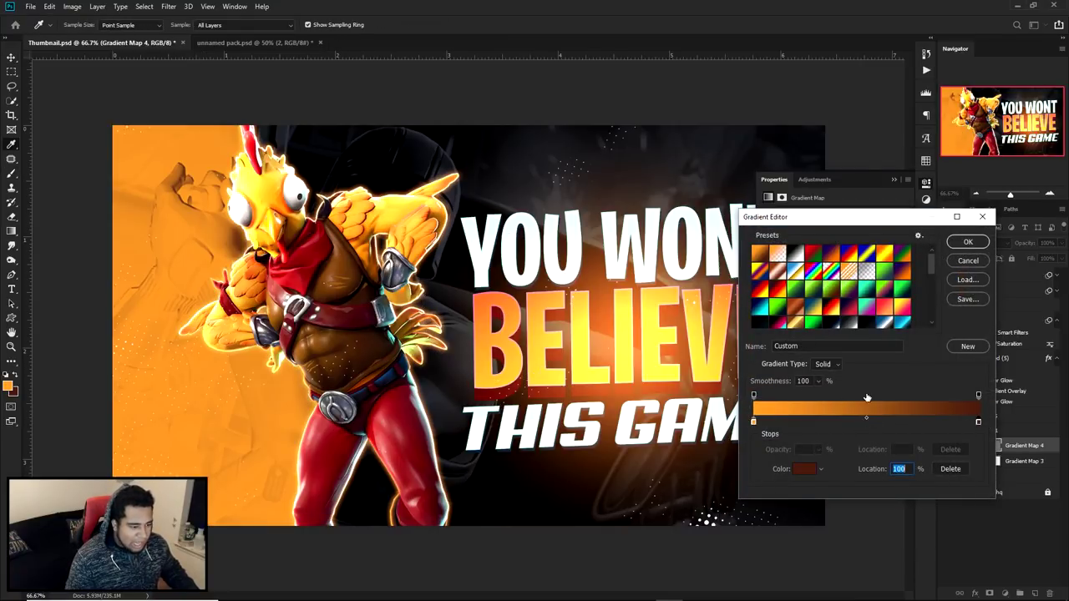
{"action": "double_click", "coordinate": [978, 423]}
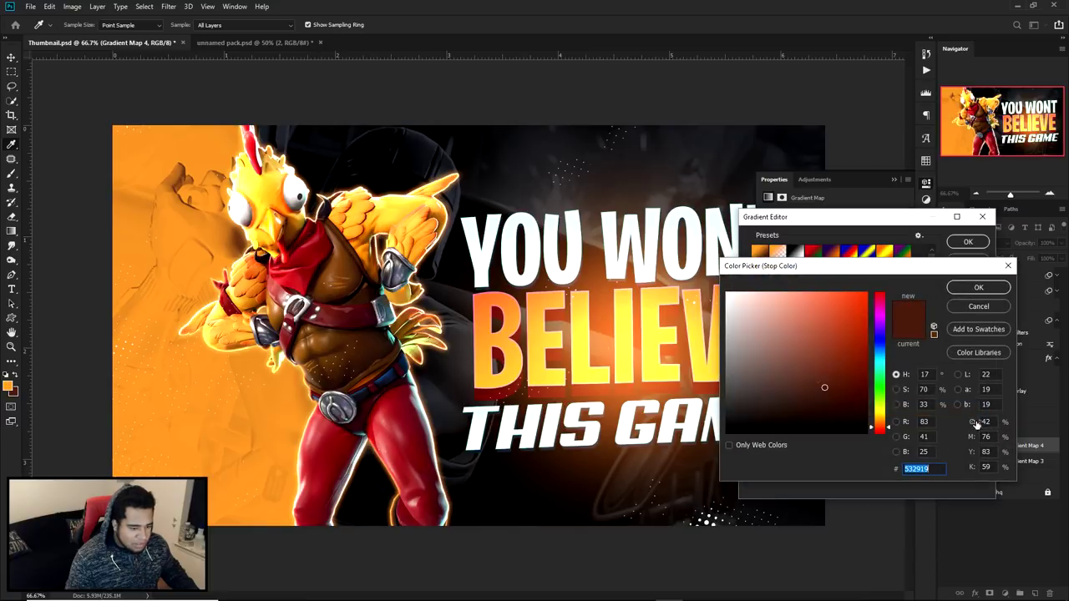
{"action": "left_click_drag", "start_coordinate": [880, 425], "coordinate": [889, 328]}
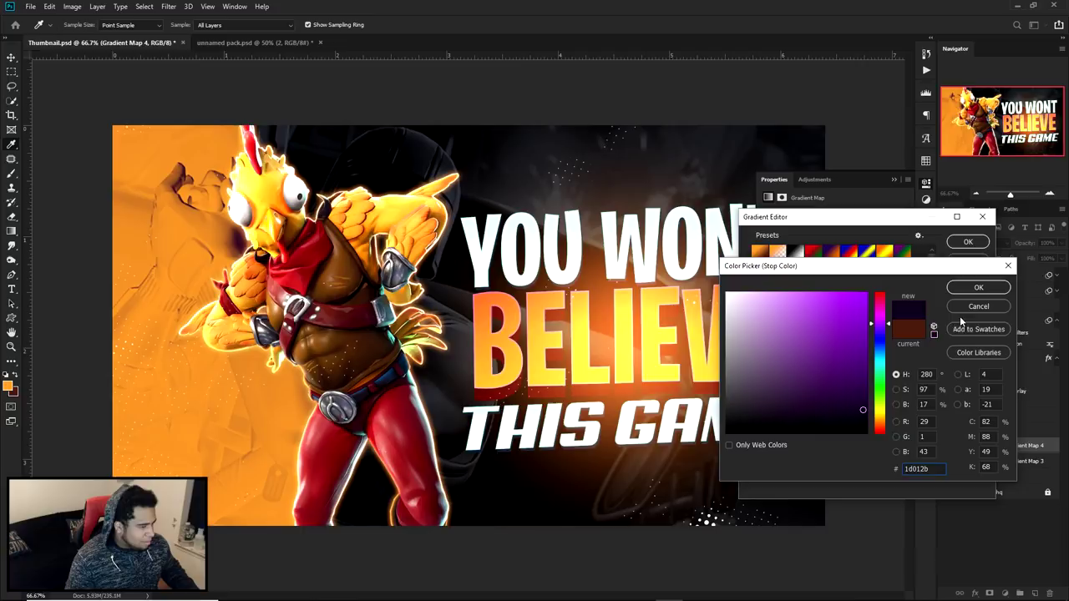
{"action": "left_click", "coordinate": [978, 287]}
{"action": "left_click", "coordinate": [968, 241]}
Step: Reverse the Gradient Map 4 gradient and recolour its dark purple stop to burnt orange a74a0c
{"action": "left_click", "coordinate": [786, 242]}
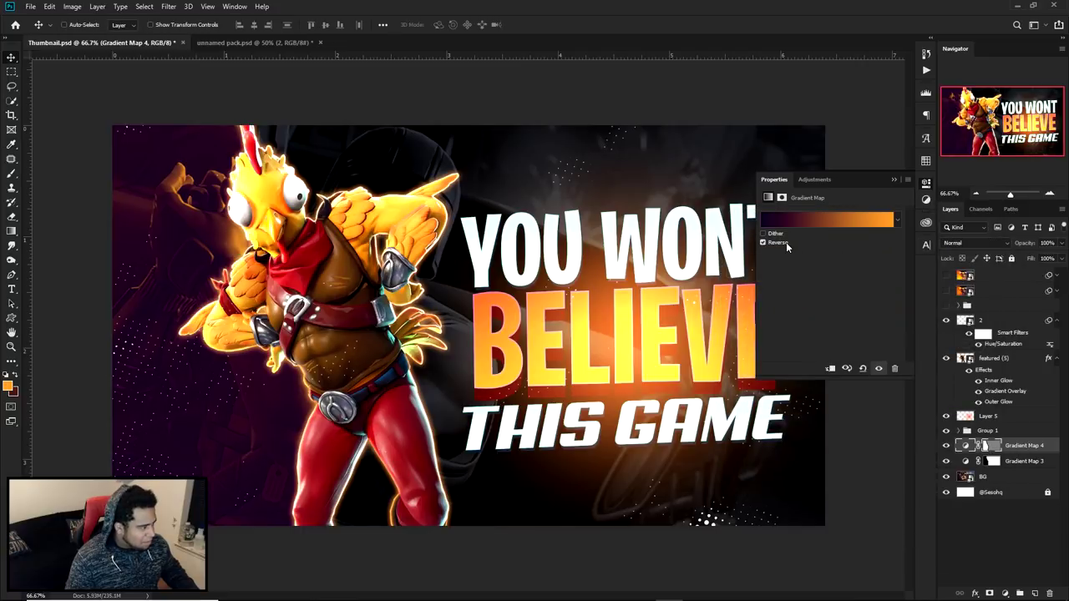
{"action": "left_click", "coordinate": [846, 225]}
{"action": "mouse_move", "coordinate": [976, 424]}
{"action": "left_mouse_down"}
{"action": "mouse_move", "coordinate": [977, 436]}
{"action": "mouse_move", "coordinate": [976, 425]}
{"action": "left_mouse_up"}
{"action": "double_click", "coordinate": [977, 423]}
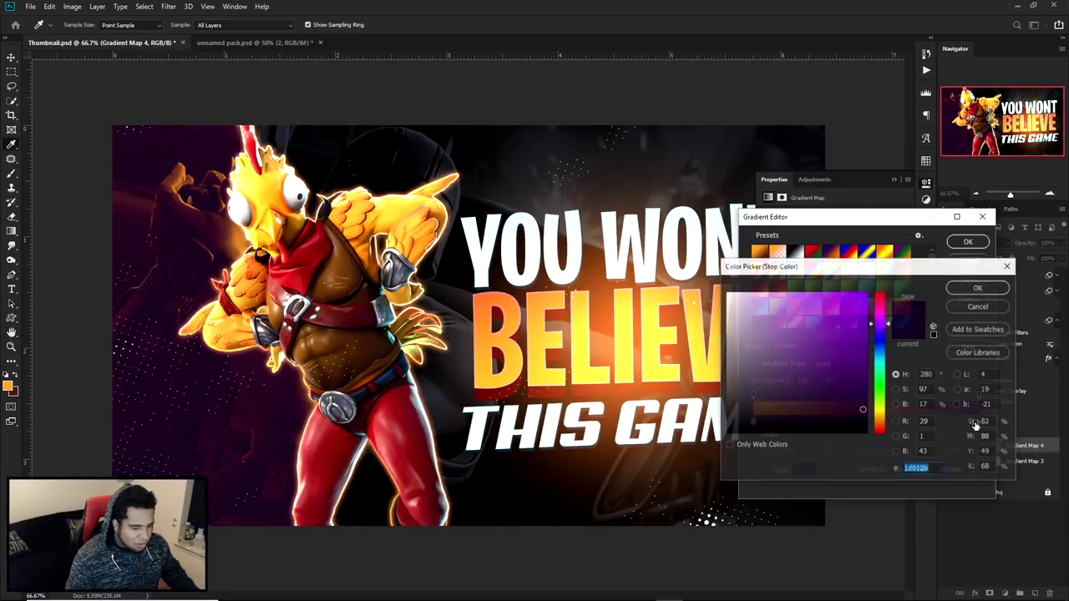
{"action": "mouse_move", "coordinate": [878, 413]}
{"action": "left_mouse_down"}
{"action": "mouse_move", "coordinate": [879, 422]}
{"action": "mouse_move", "coordinate": [859, 367]}
{"action": "mouse_move", "coordinate": [851, 372]}
{"action": "mouse_move", "coordinate": [865, 364]}
{"action": "left_mouse_up"}
{"action": "left_click", "coordinate": [877, 429]}
{"action": "left_click", "coordinate": [881, 422]}
{"action": "left_click", "coordinate": [853, 351]}
{"action": "left_click", "coordinate": [880, 419]}
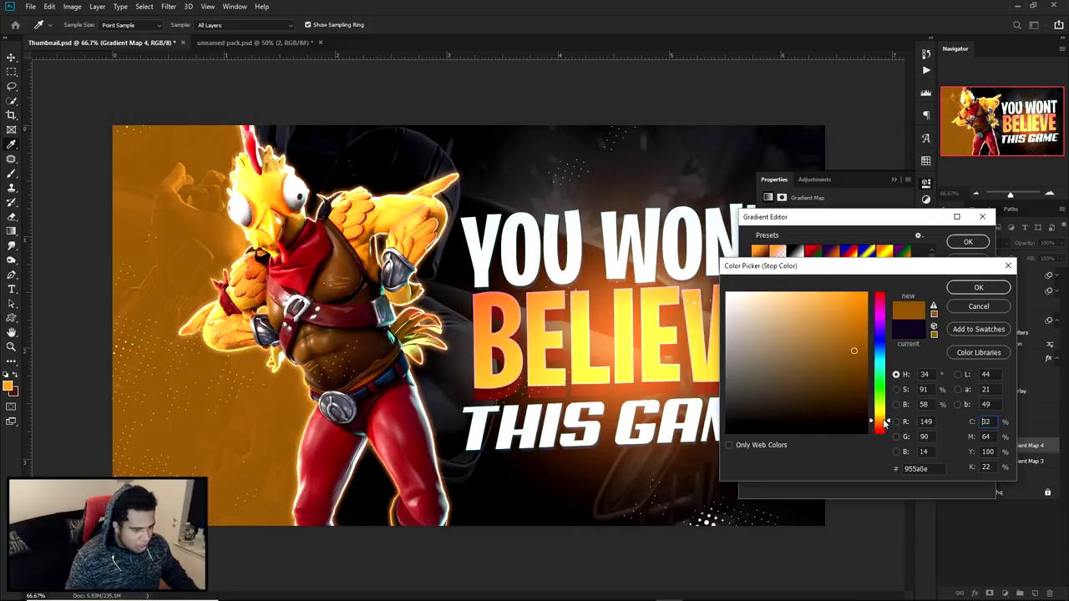
{"action": "left_click", "coordinate": [881, 421]}
{"action": "left_click", "coordinate": [883, 424]}
{"action": "left_click", "coordinate": [856, 342]}
{"action": "left_click", "coordinate": [858, 341]}
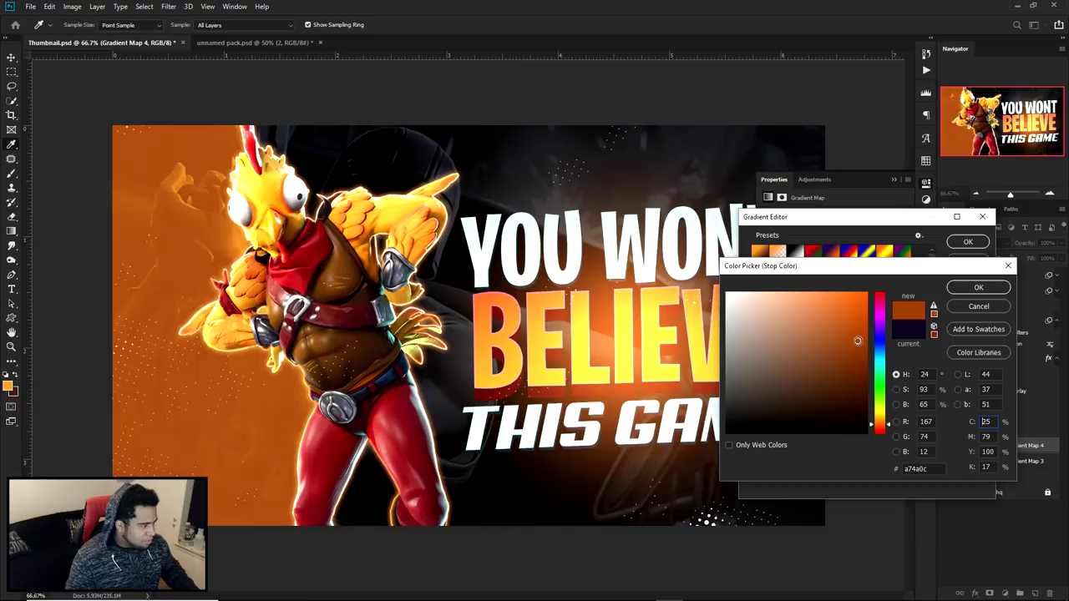
{"action": "left_click", "coordinate": [973, 288]}
Step: Set the midpoint between the two orange stops to 73%, review both stop colours and apply the gradient
{"action": "left_click_drag", "start_coordinate": [866, 419], "coordinate": [918, 423]}
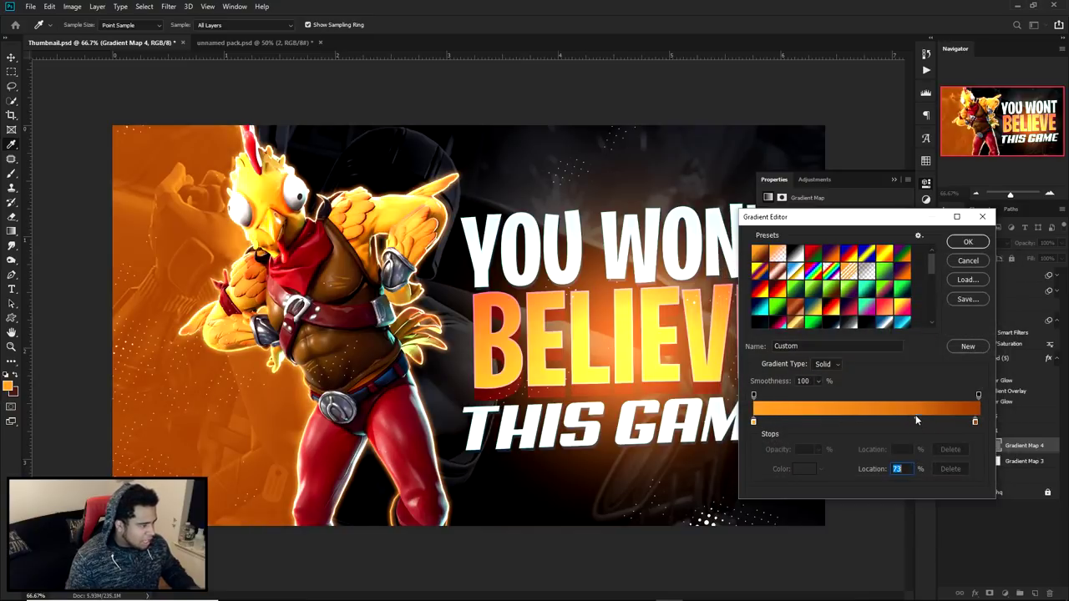
{"action": "left_click", "coordinate": [754, 421]}
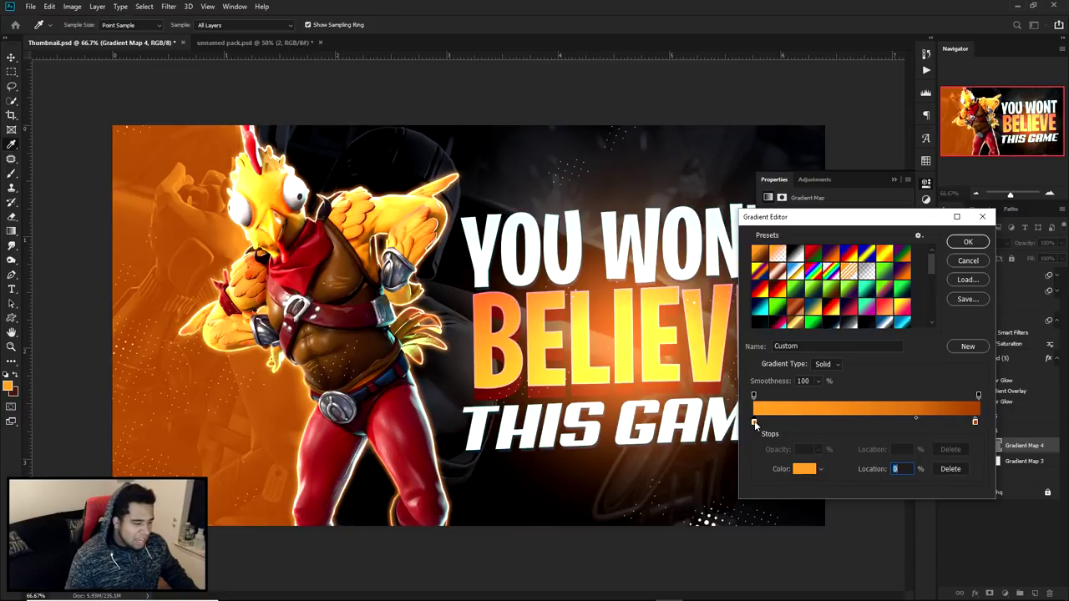
{"action": "double_click", "coordinate": [754, 421]}
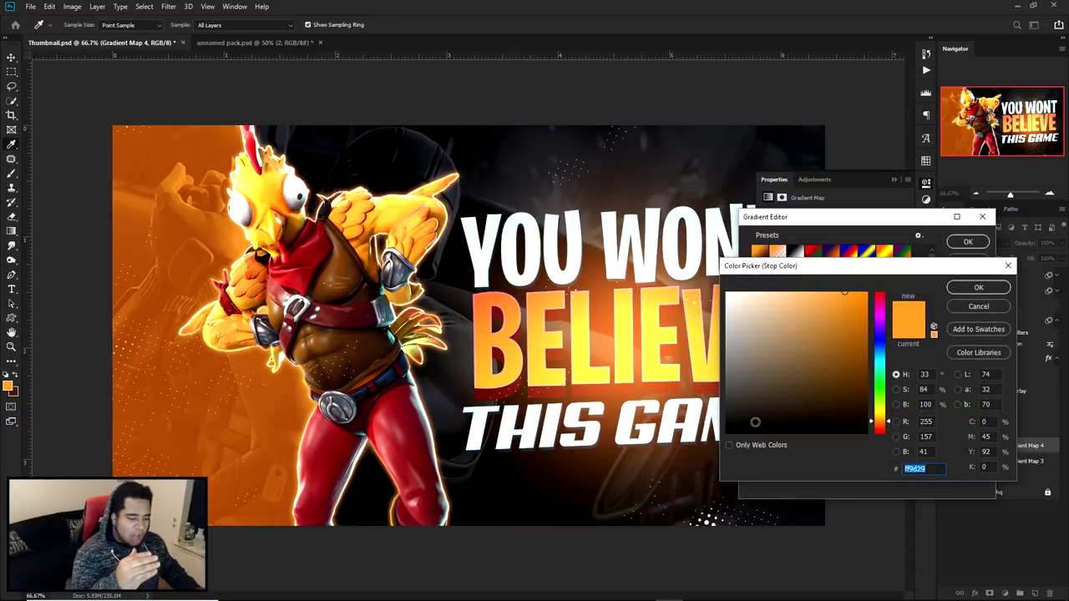
{"action": "left_click", "coordinate": [978, 287]}
{"action": "left_click", "coordinate": [974, 422]}
{"action": "double_click", "coordinate": [973, 422]}
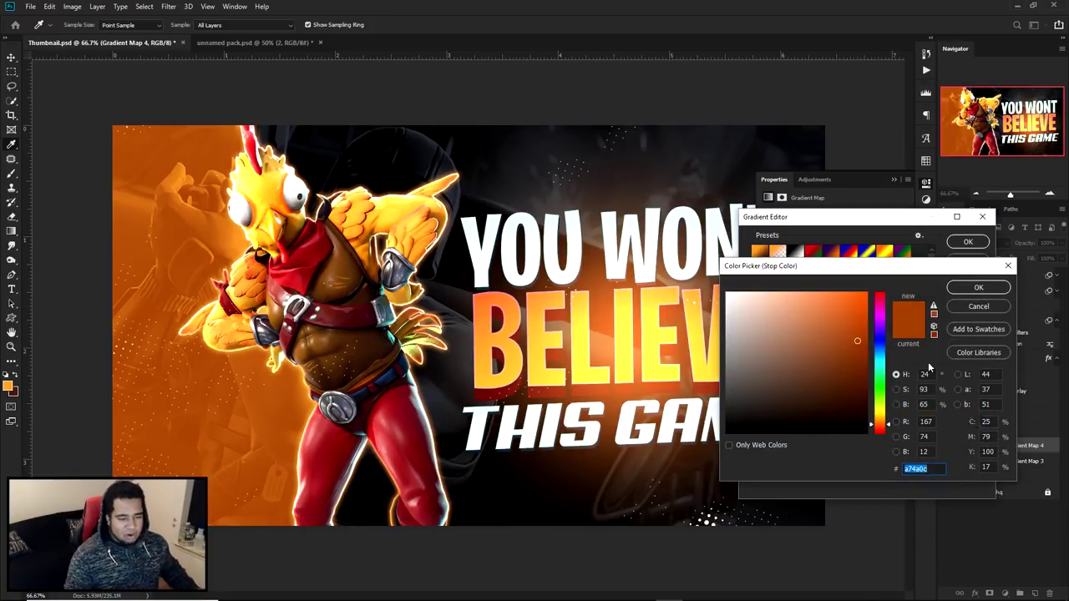
{"action": "left_click", "coordinate": [971, 285]}
{"action": "left_click", "coordinate": [915, 418]}
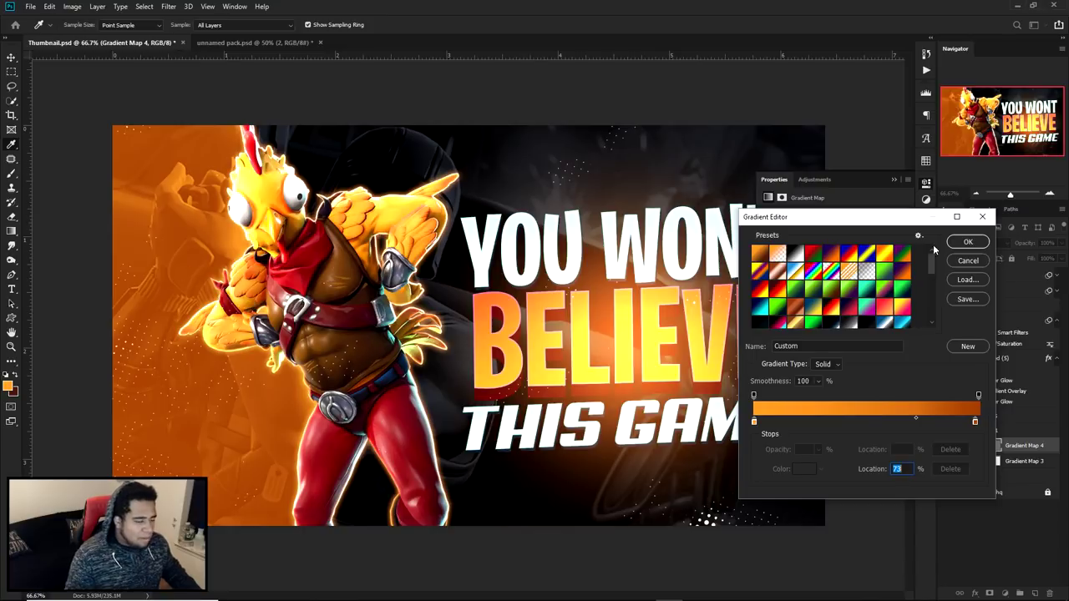
{"action": "left_click", "coordinate": [967, 242]}
{"action": "key", "text": "v"}
{"action": "left_click", "coordinate": [925, 184]}
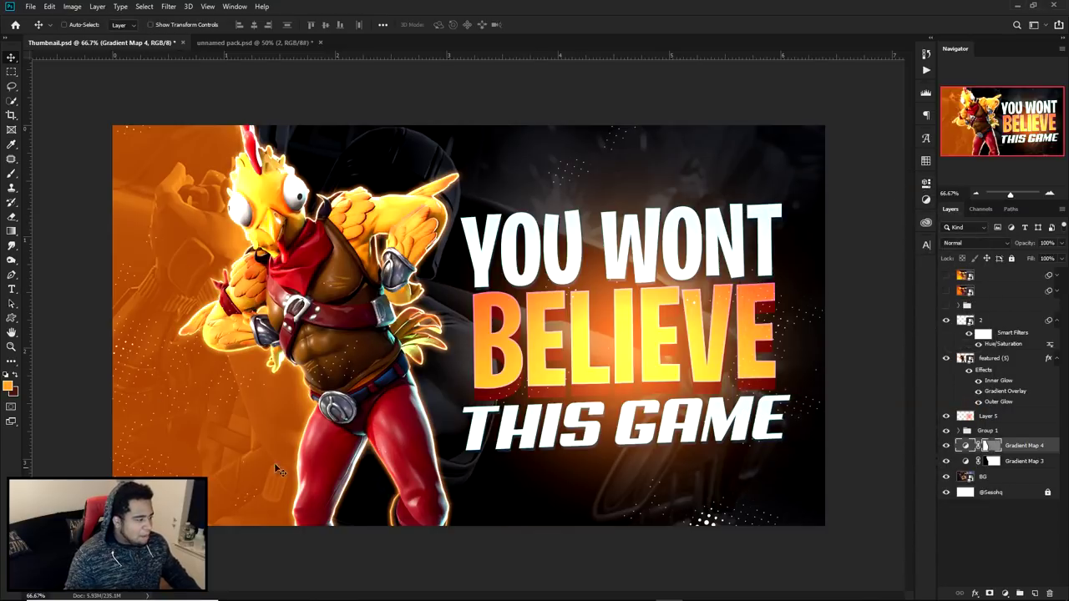
Step: Add a new layer above layer 2 and paint a soft orange glow over the lower-left background with a 1143 px brush
{"action": "left_click", "coordinate": [981, 323]}
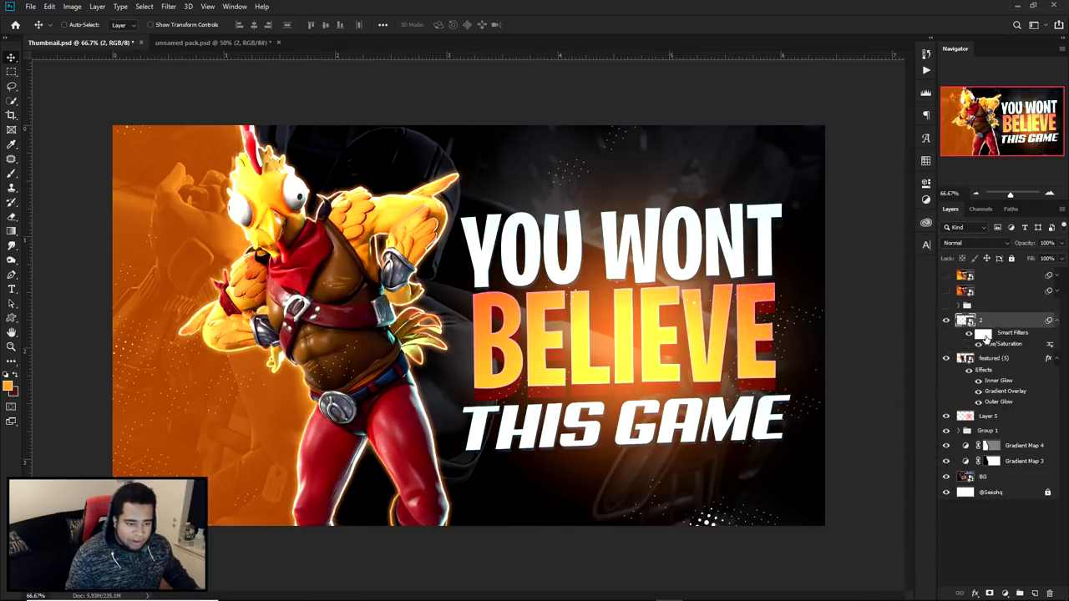
{"action": "left_click", "coordinate": [1034, 593]}
{"action": "key", "text": "b"}
{"action": "left_click_drag", "start_coordinate": [242, 268], "coordinate": [211, 466]}
{"action": "key", "text": "ctrl+z"}
{"action": "right_click", "coordinate": [485, 330], "text": "alt"}
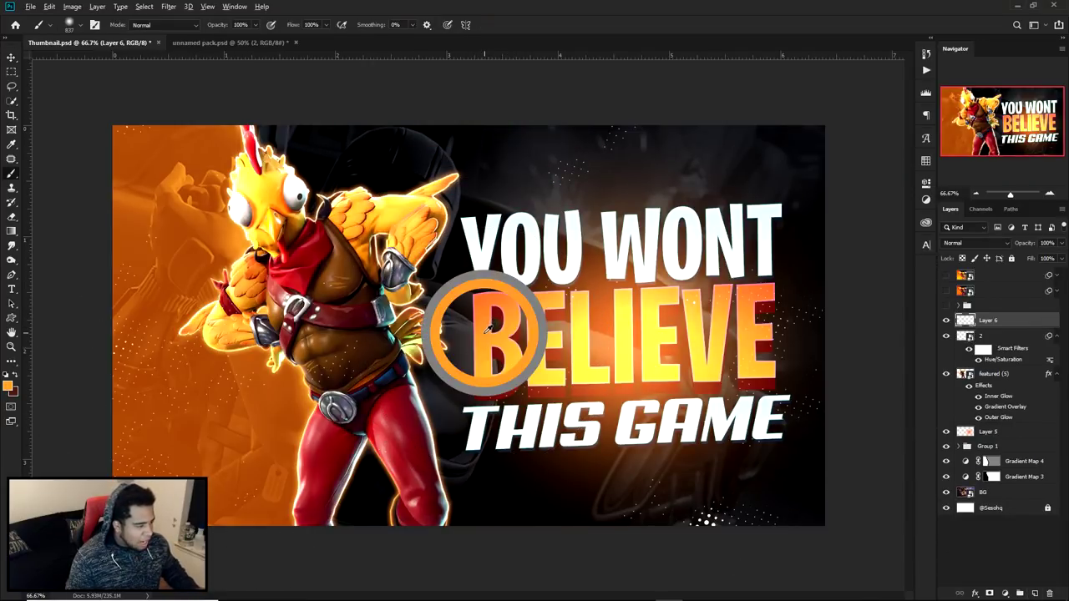
{"action": "right_click", "coordinate": [192, 461], "text": "alt"}
{"action": "right_click", "coordinate": [230, 451], "text": "alt"}
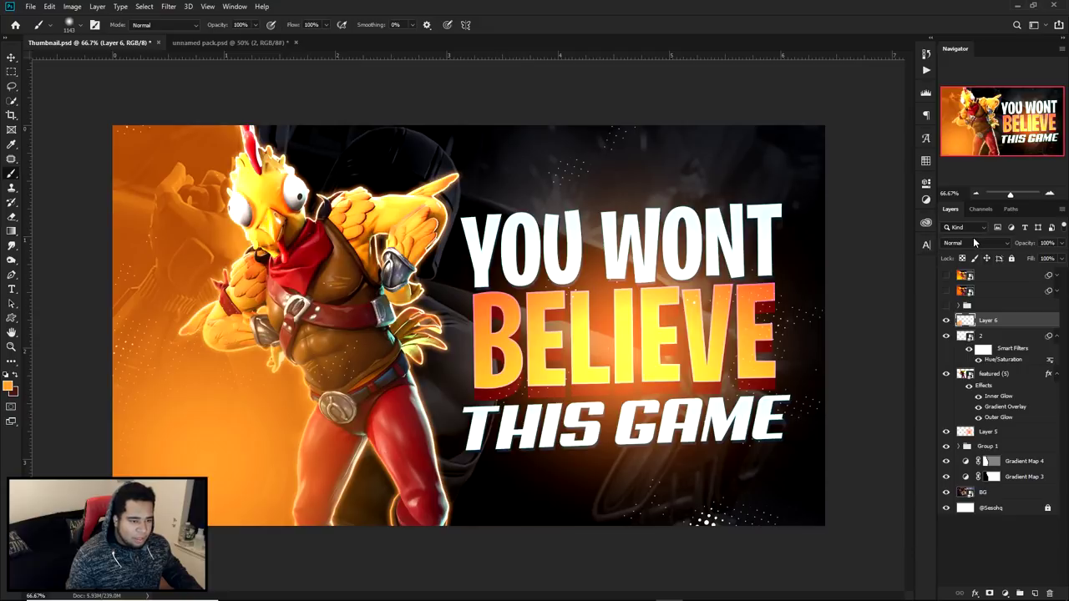
Step: Set the orange glow layer's blend mode to Linear Dodge (Add) and shift its hue to -9
{"action": "left_click", "coordinate": [973, 242]}
{"action": "left_click", "coordinate": [975, 351]}
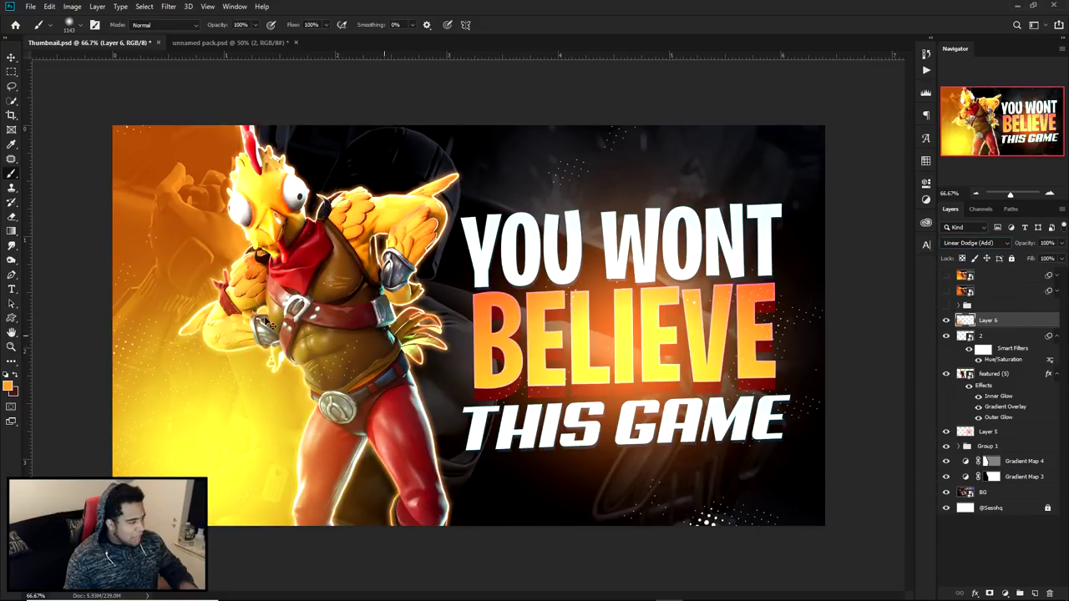
{"action": "key", "text": "ctrl+u"}
{"action": "left_click_drag", "start_coordinate": [726, 441], "coordinate": [732, 445]}
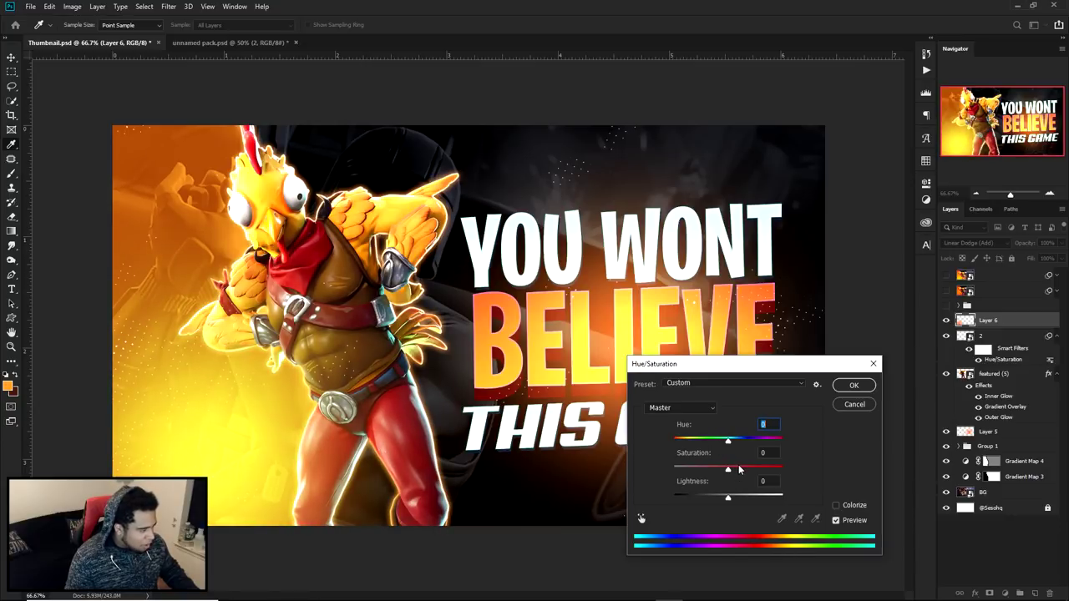
{"action": "mouse_move", "coordinate": [727, 441]}
{"action": "left_mouse_down"}
{"action": "mouse_move", "coordinate": [705, 447]}
{"action": "mouse_move", "coordinate": [724, 446]}
{"action": "left_mouse_up"}
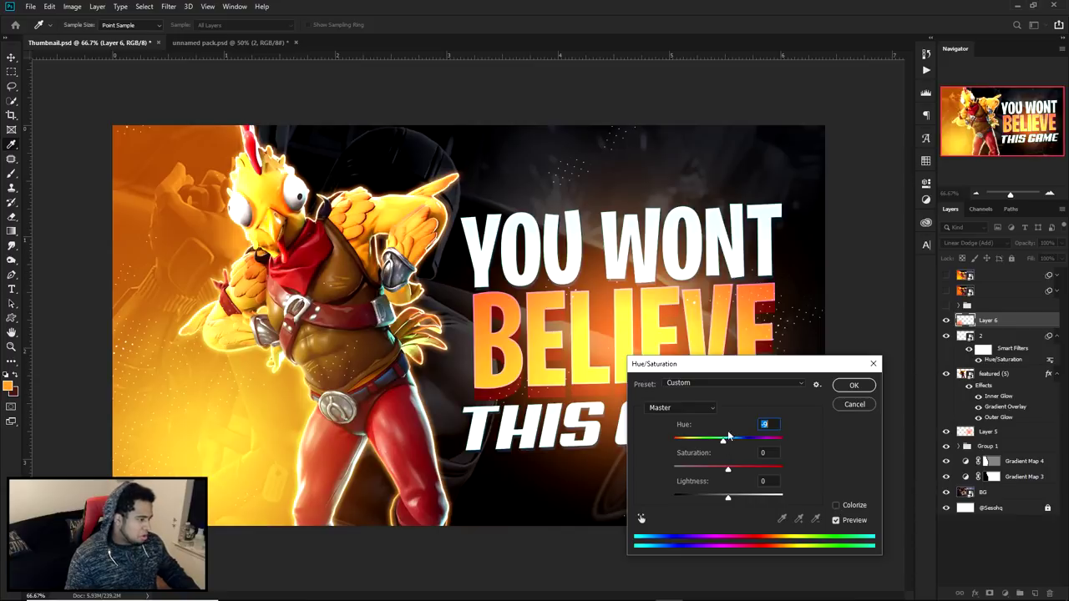
{"action": "left_click", "coordinate": [853, 386]}
{"action": "key", "text": "b"}
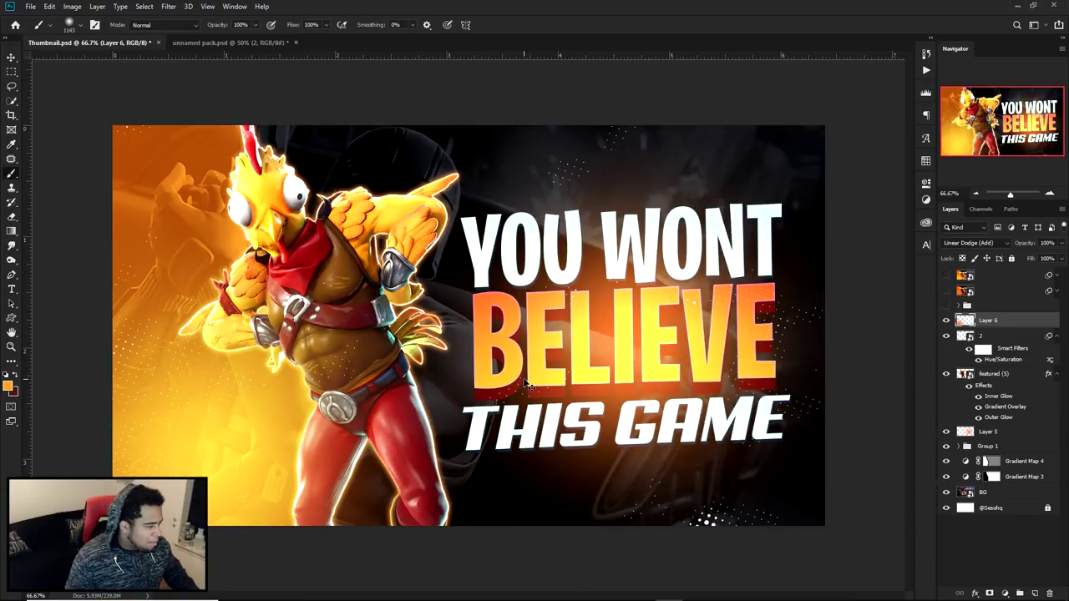
{"action": "key", "text": "v"}
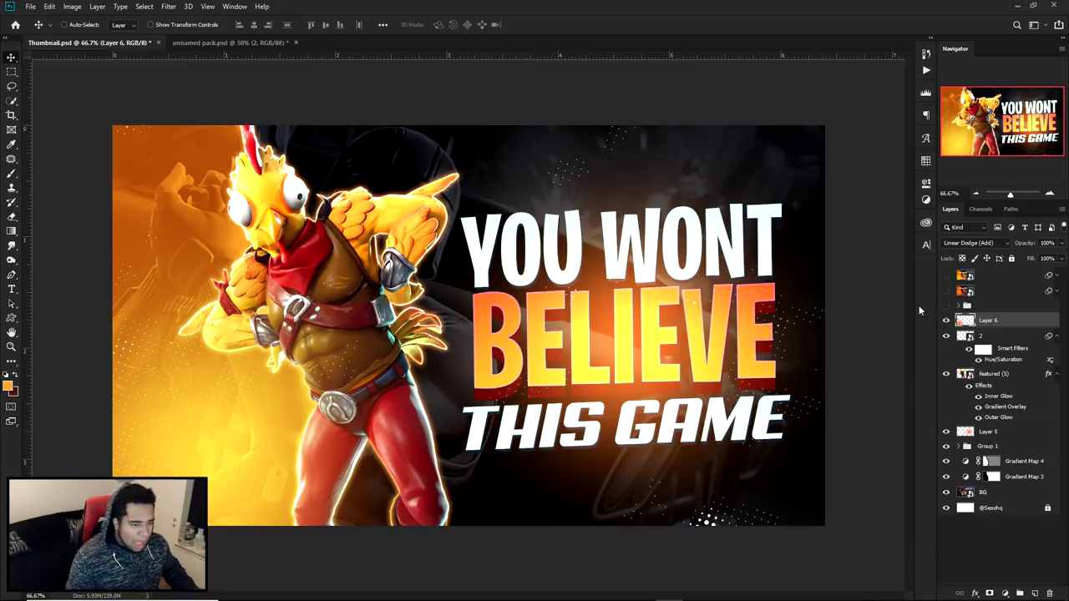
Step: Compare the design with the hidden reference thumbnail and check the orange glow of layer 6 by toggling its visibility
{"action": "left_click", "coordinate": [947, 291]}
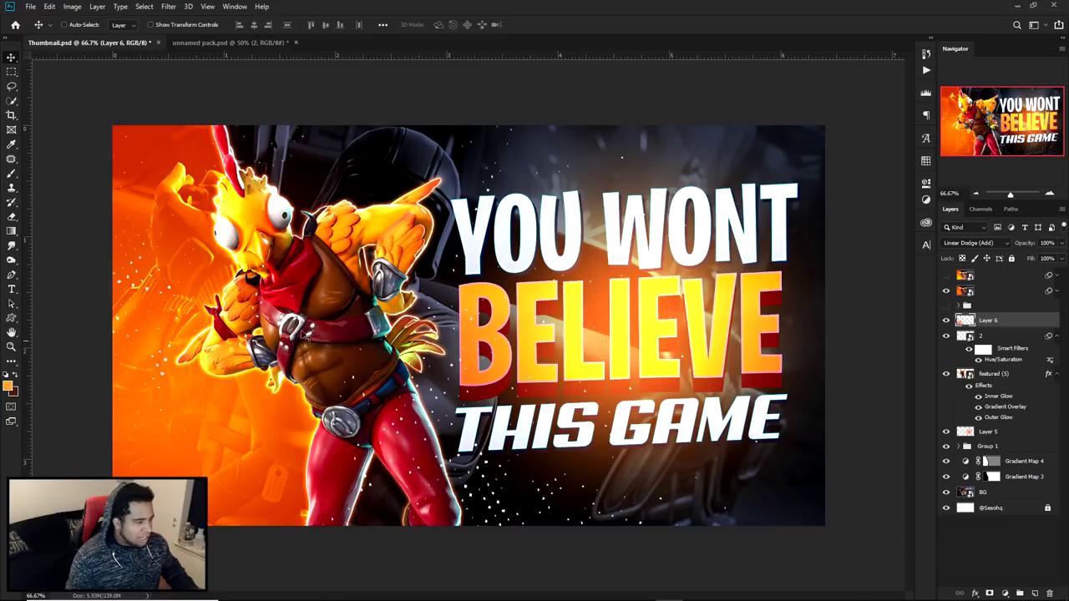
{"action": "left_click", "coordinate": [948, 292]}
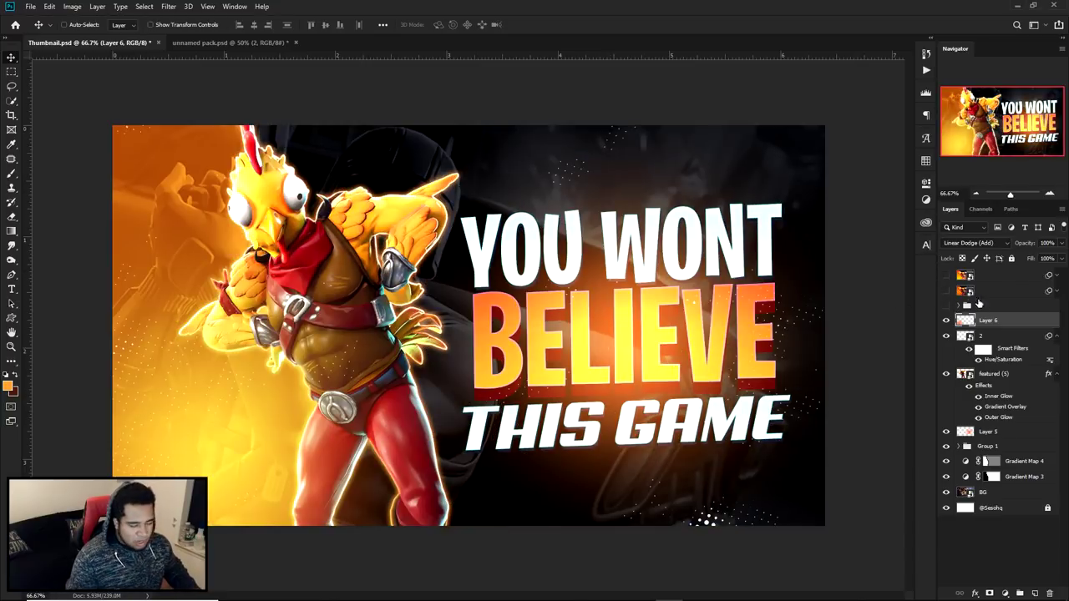
{"action": "left_click", "coordinate": [945, 320]}
{"action": "left_click", "coordinate": [946, 320]}
{"action": "left_click", "coordinate": [945, 322]}
{"action": "left_click", "coordinate": [945, 321]}
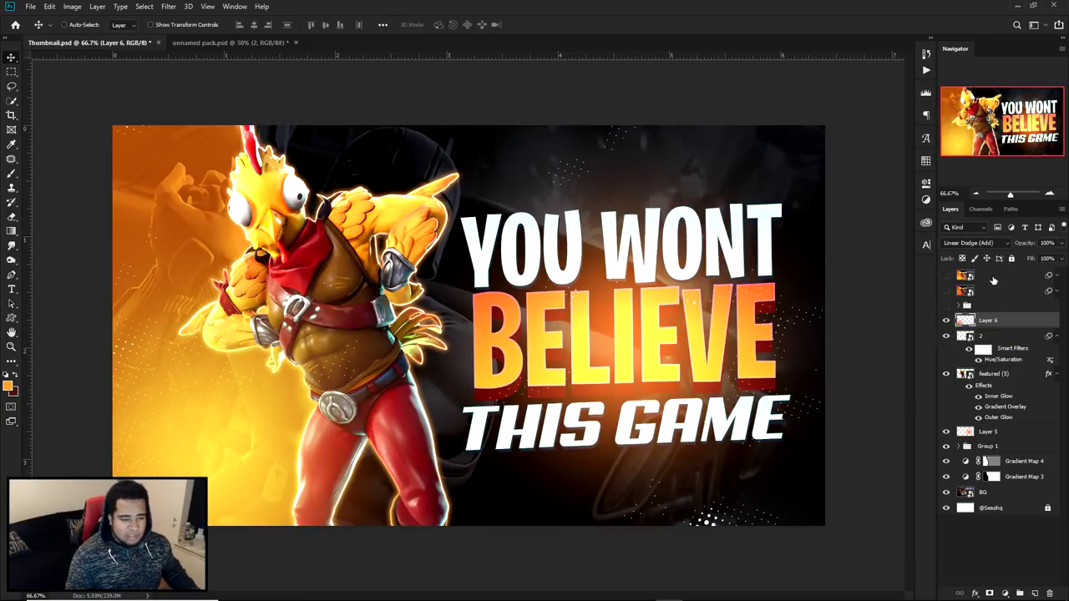
Step: Duplicate all layers from Layer 6 down to BG and merge the copies into a single layer
{"action": "left_click", "coordinate": [1004, 494], "text": "shift"}
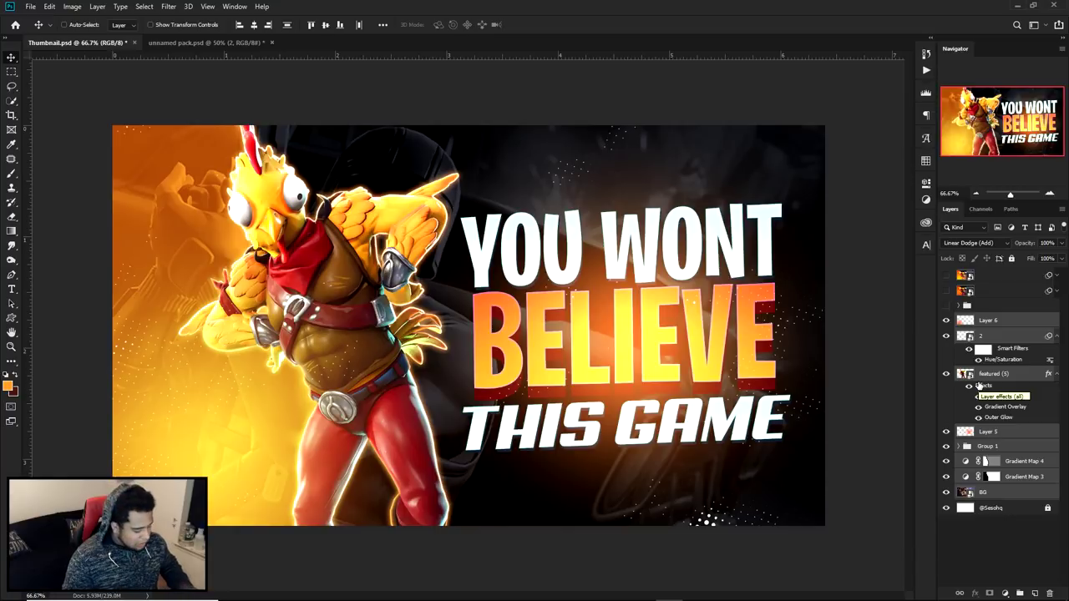
{"action": "key", "text": "ctrl"}
{"action": "key", "text": "ctrl+j"}
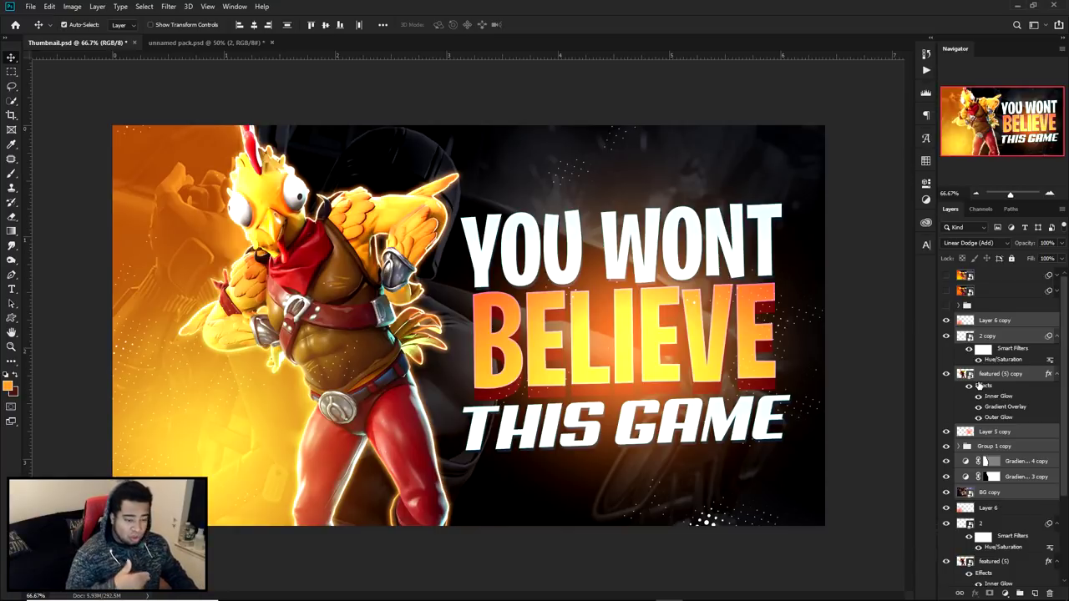
{"action": "key", "text": "ctrl+e"}
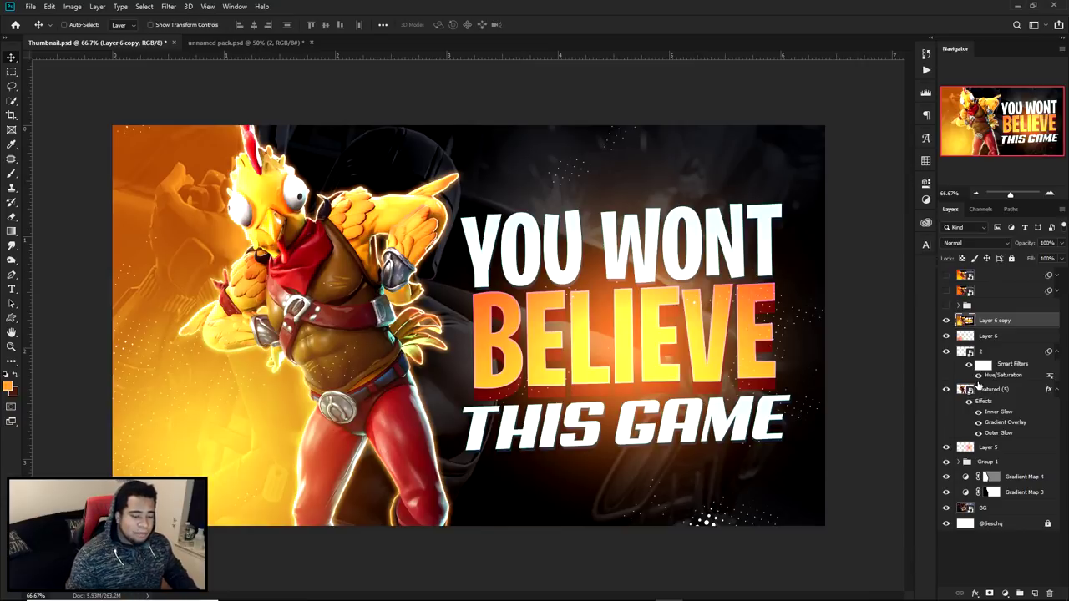
{"action": "left_click_drag", "start_coordinate": [668, 300], "coordinate": [583, 299]}
{"action": "key", "text": "ctrl+z"}
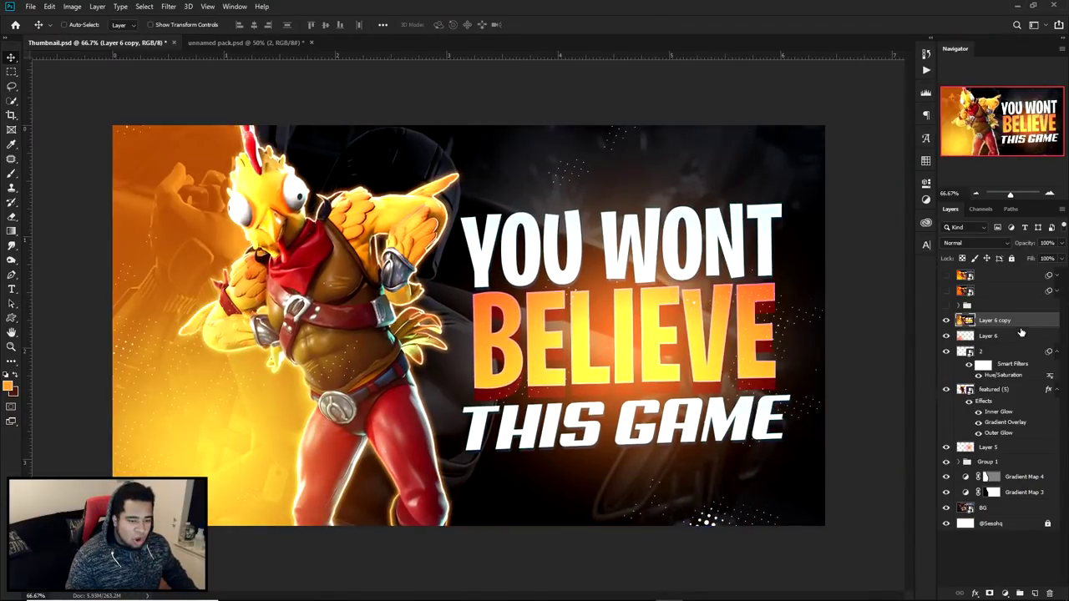
Step: Convert the merged Layer 6 copy to a smart object and apply a Camera Raw filter with default settings
{"action": "right_click", "coordinate": [1022, 324]}
{"action": "left_click", "coordinate": [896, 284]}
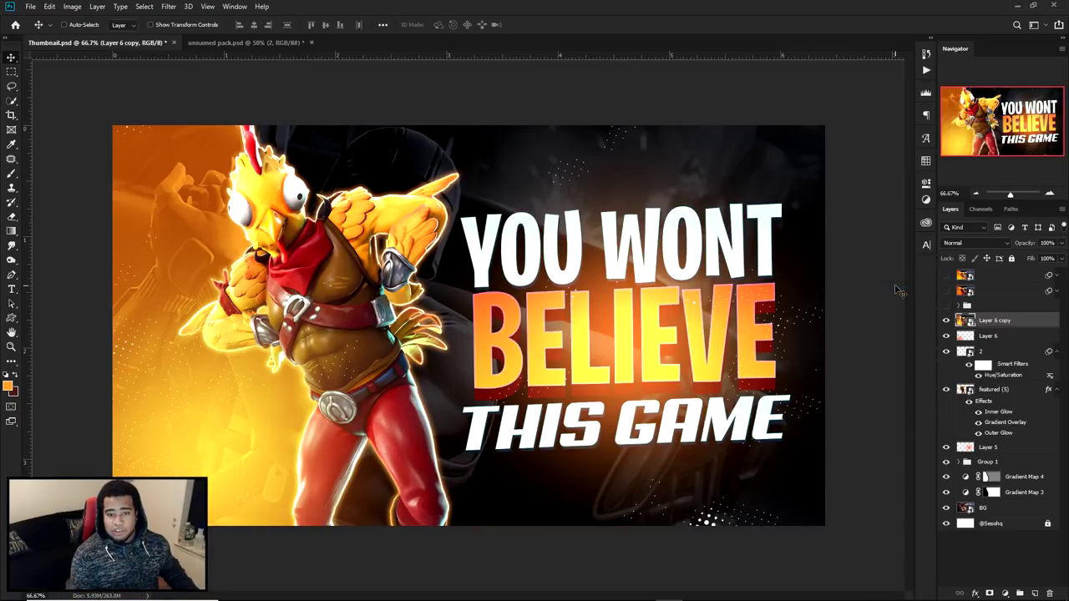
{"action": "left_click", "coordinate": [168, 6]}
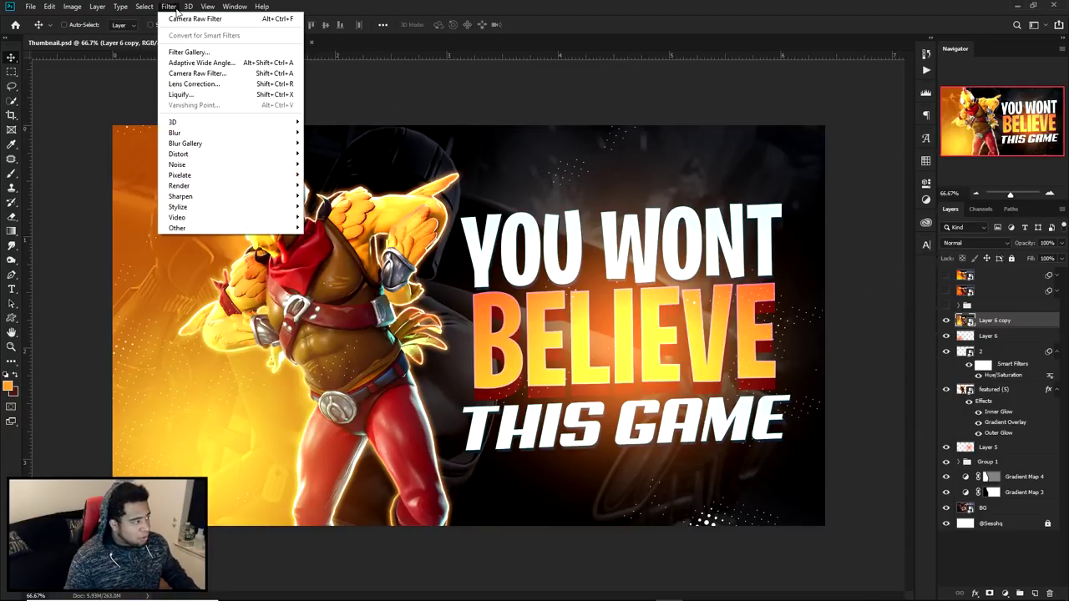
{"action": "left_click", "coordinate": [204, 73]}
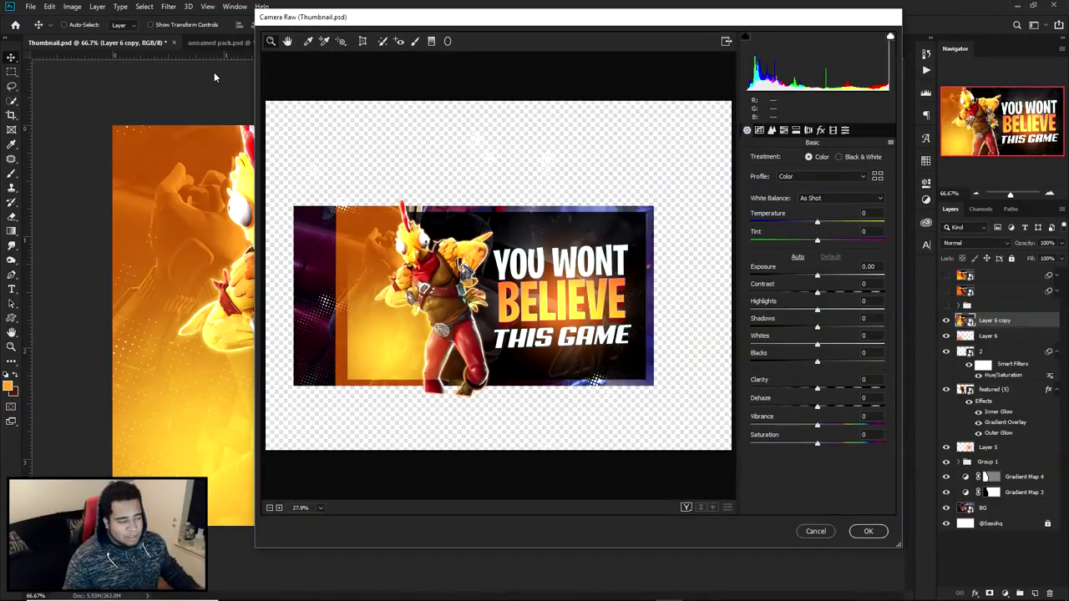
{"action": "left_click", "coordinate": [466, 228]}
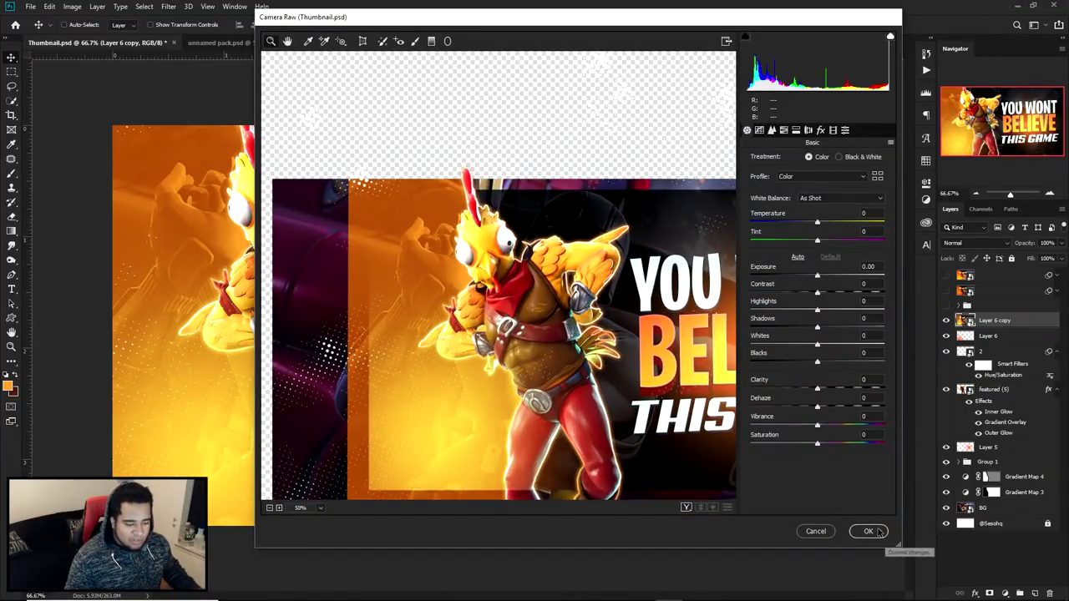
{"action": "left_click", "coordinate": [867, 531]}
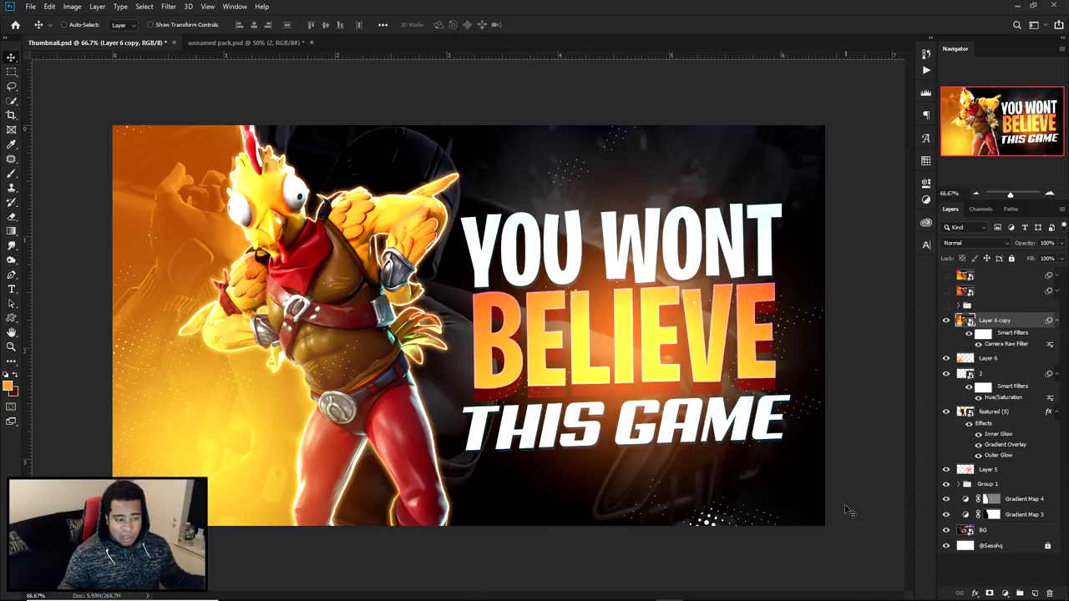
Step: Reopen the Camera Raw smart filter with a side-by-side before/after view and set Vibrance to +46
{"action": "double_click", "coordinate": [1002, 344]}
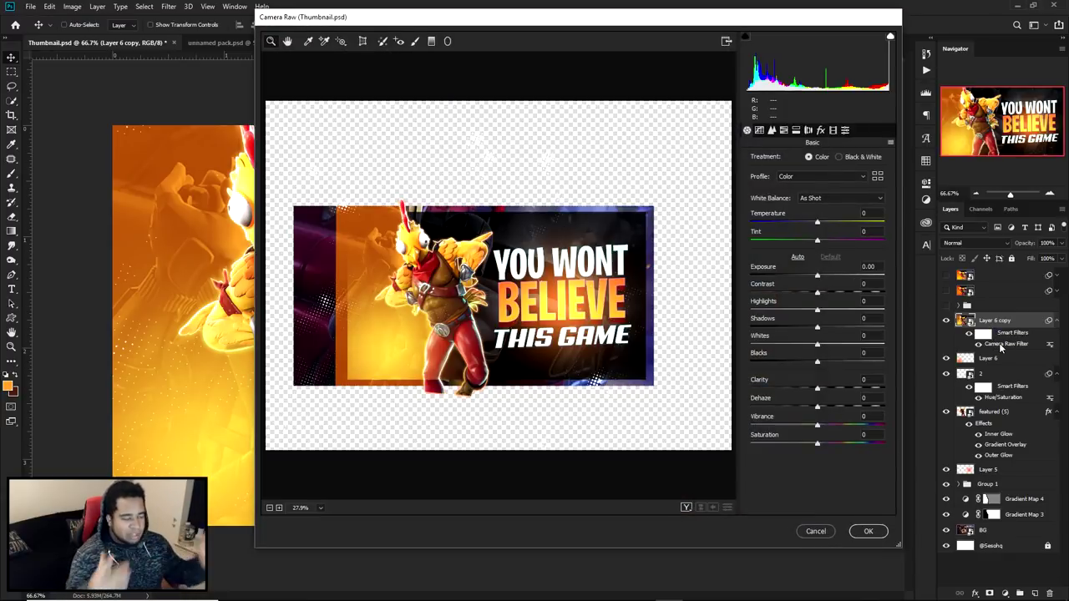
{"action": "left_click", "coordinate": [481, 287]}
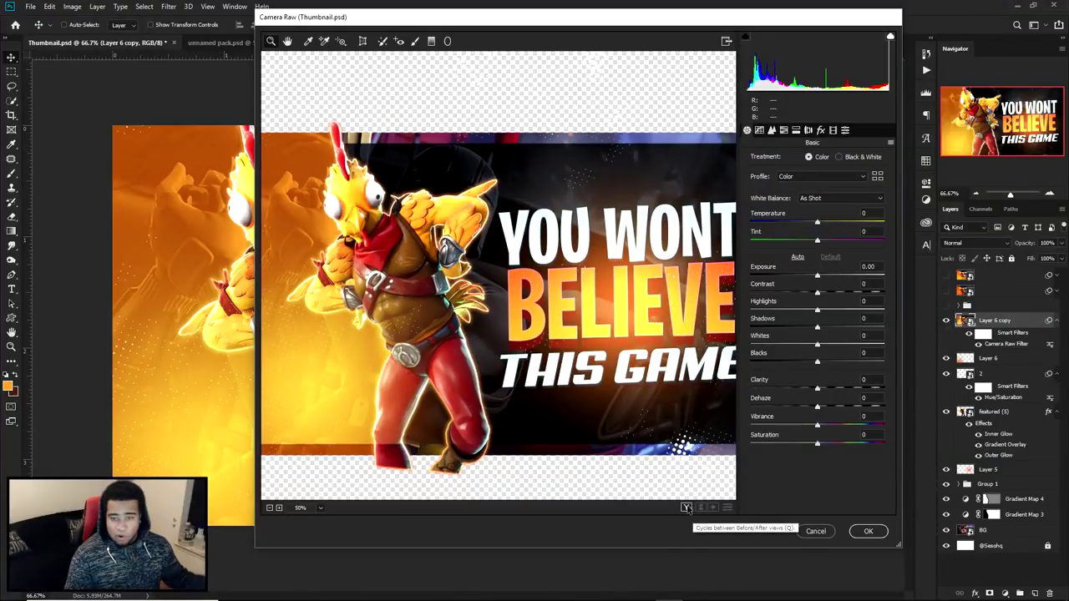
{"action": "left_click", "coordinate": [686, 508]}
{"action": "left_click_drag", "start_coordinate": [584, 321], "coordinate": [526, 334]}
{"action": "key", "text": "ctrl+minus"}
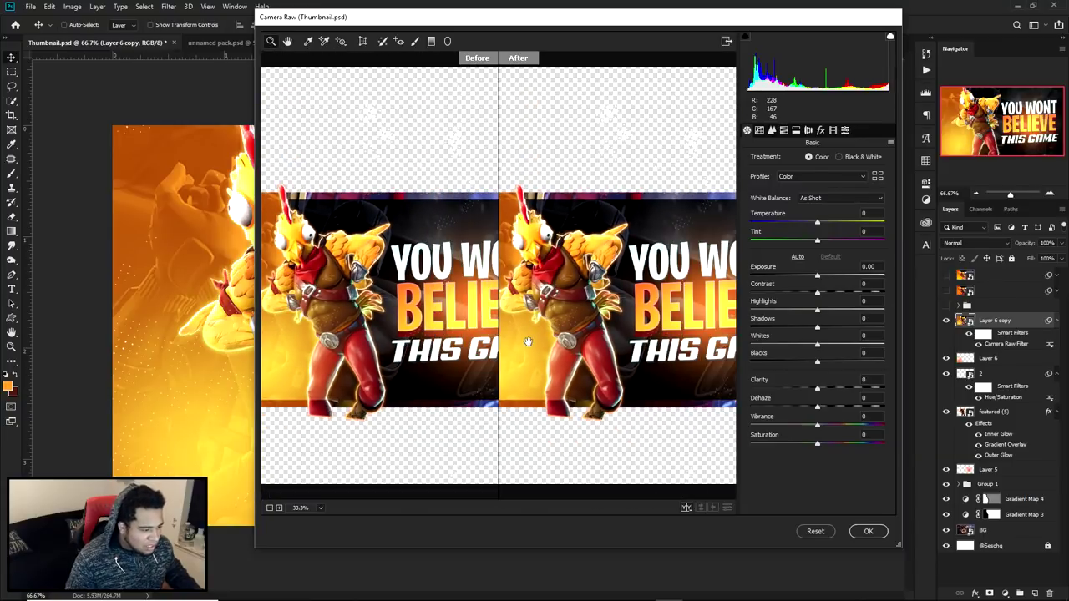
{"action": "left_click_drag", "start_coordinate": [816, 425], "coordinate": [847, 427]}
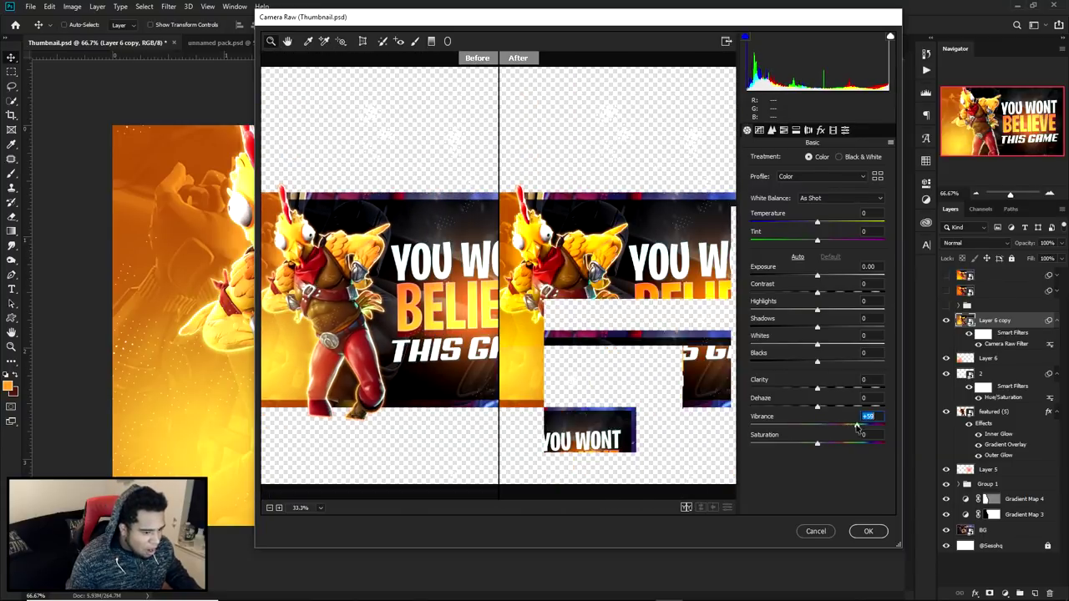
Step: Try a Clarity of +67 on the character and headline, and reduce it to +2
{"action": "key", "text": "ctrl+plus"}
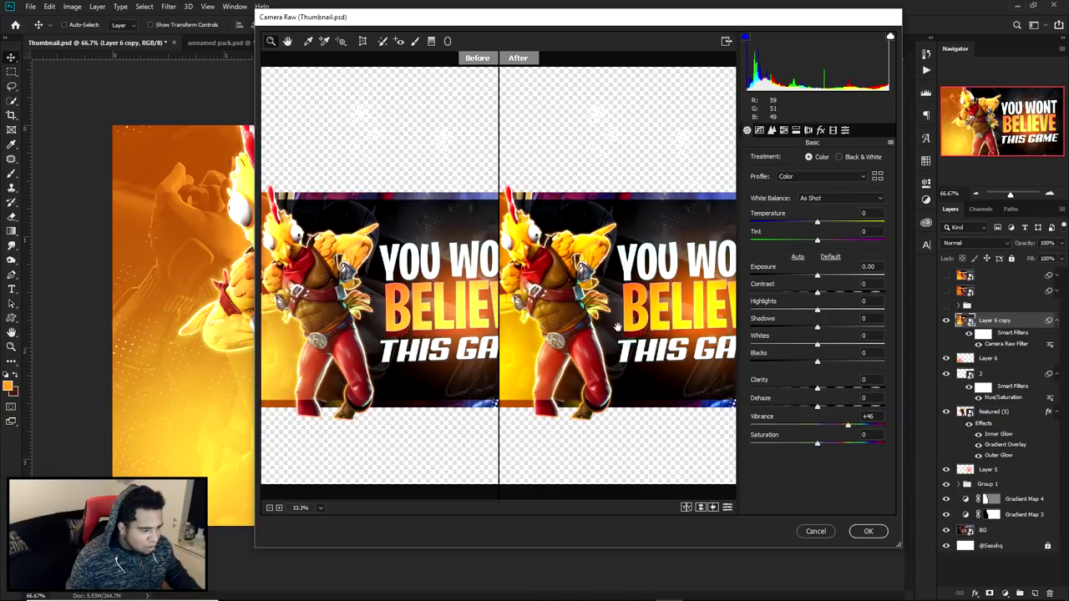
{"action": "key", "text": "ctrl+plus"}
{"action": "key", "text": "ctrl+plus"}
{"action": "left_click_drag", "start_coordinate": [535, 351], "coordinate": [511, 290]}
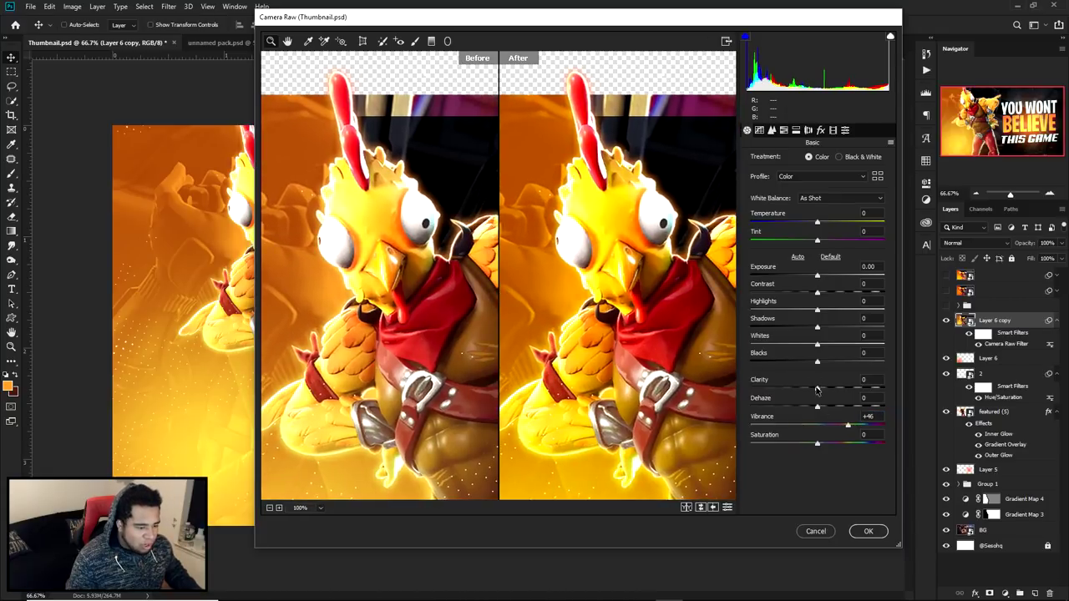
{"action": "left_click_drag", "start_coordinate": [816, 388], "coordinate": [861, 389]}
{"action": "left_click_drag", "start_coordinate": [631, 351], "coordinate": [684, 351]}
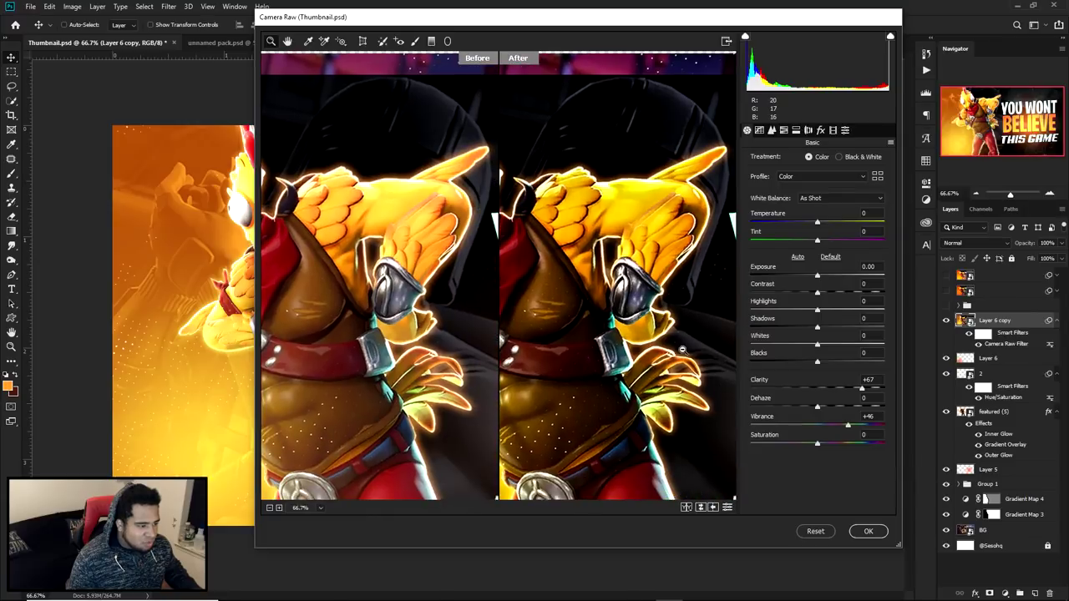
{"action": "key", "text": "ctrl+minus"}
{"action": "key", "text": "ctrl+minus"}
{"action": "key", "text": "ctrl+plus"}
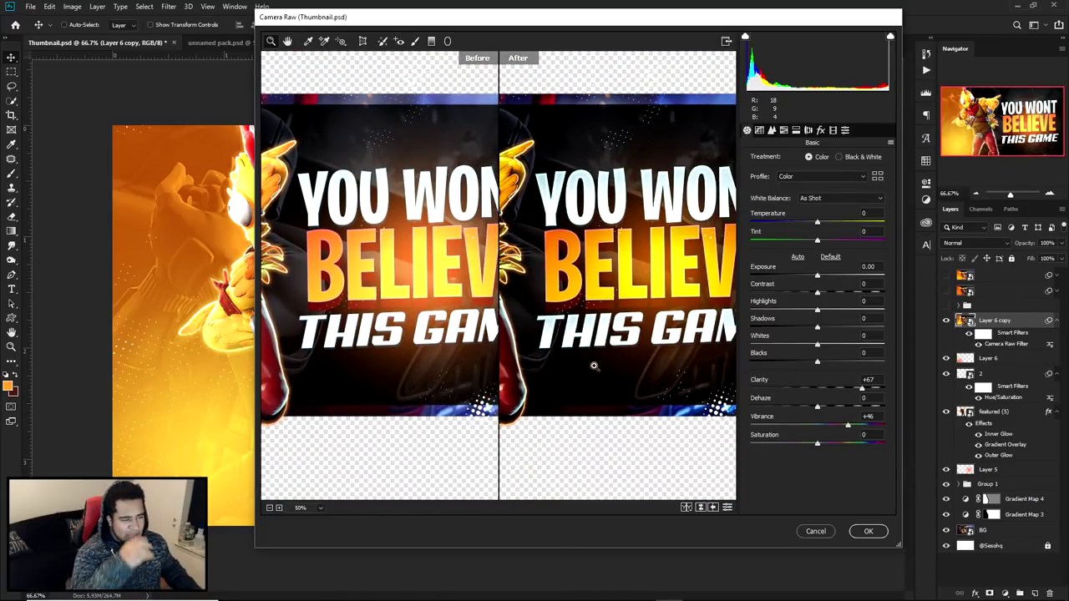
{"action": "left_click", "coordinate": [819, 388]}
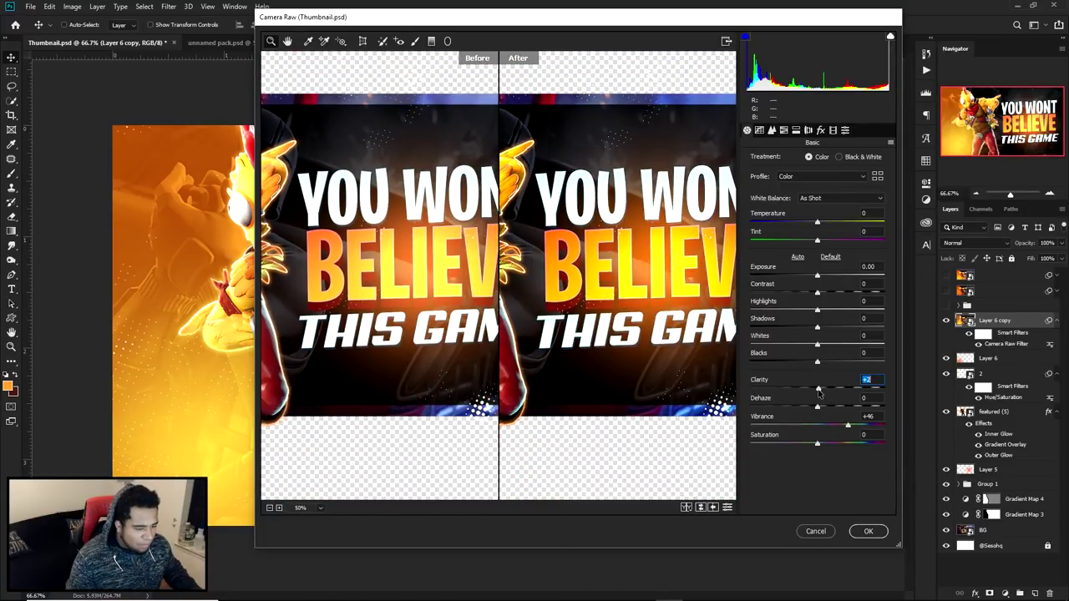
Step: Set Whites to +20 and Highlights to +10 in the basic Camera Raw adjustments
{"action": "key", "text": "ctrl+minus"}
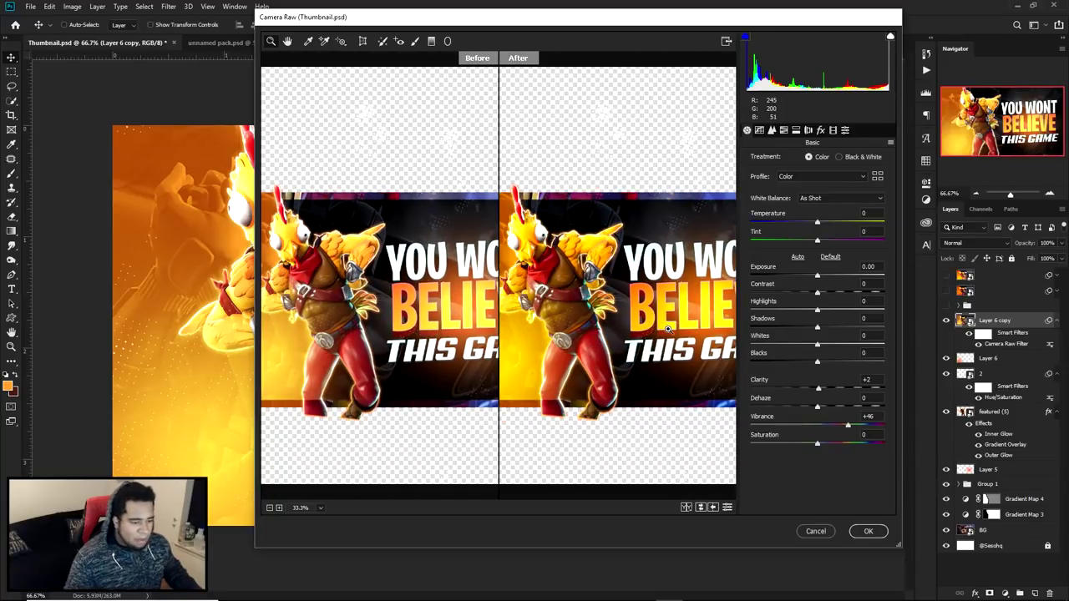
{"action": "left_click_drag", "start_coordinate": [818, 345], "coordinate": [830, 345]}
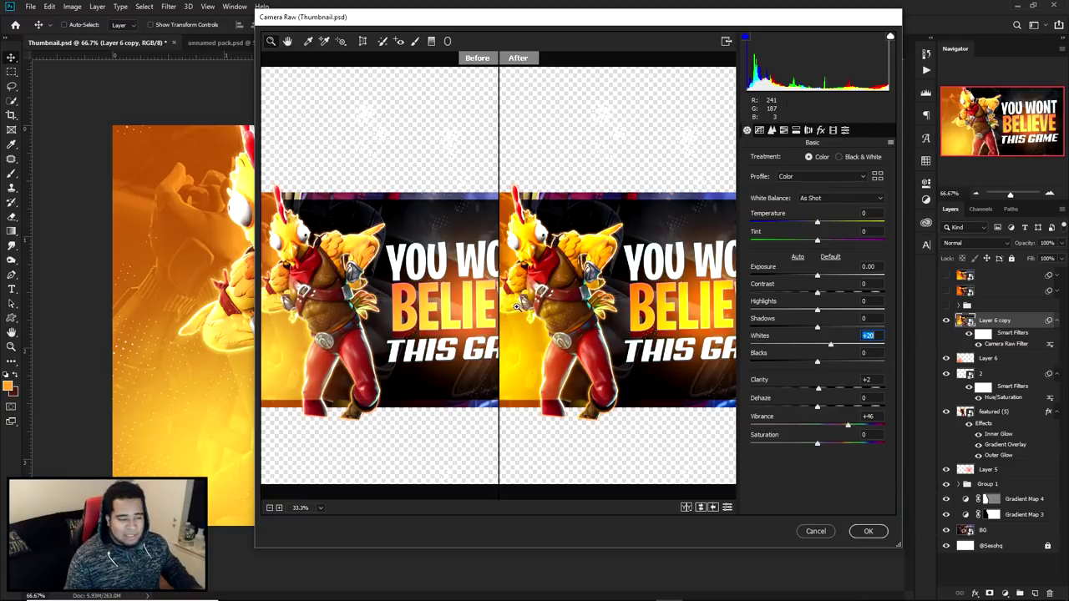
{"action": "left_click_drag", "start_coordinate": [817, 310], "coordinate": [824, 311]}
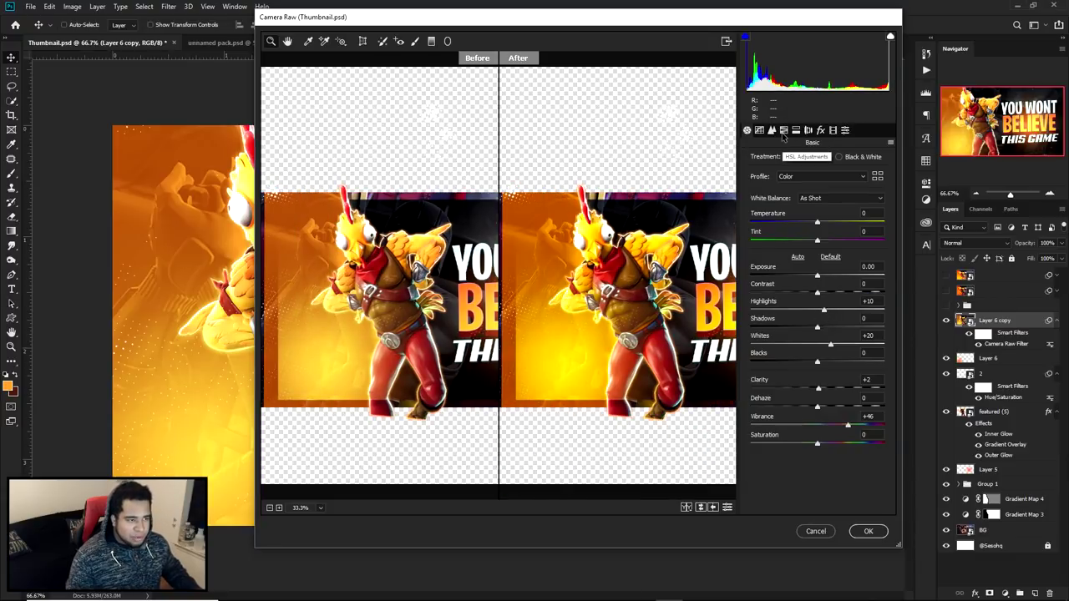
Step: Shift the hue of the oranges to -41 in the HSL adjustments and check the character and headline
{"action": "left_click", "coordinate": [783, 131]}
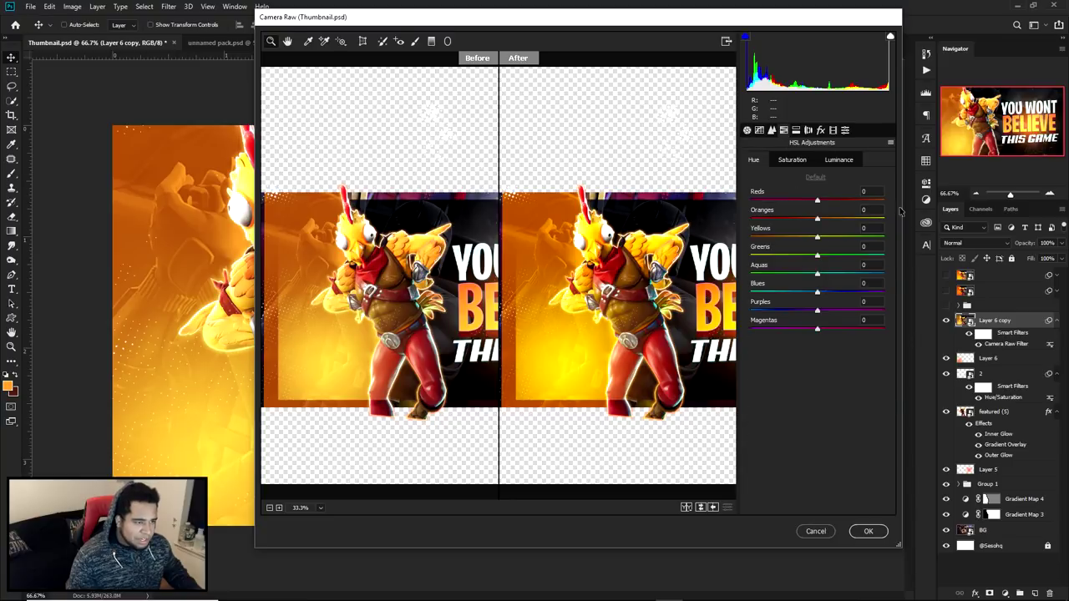
{"action": "left_click_drag", "start_coordinate": [818, 219], "coordinate": [790, 220]}
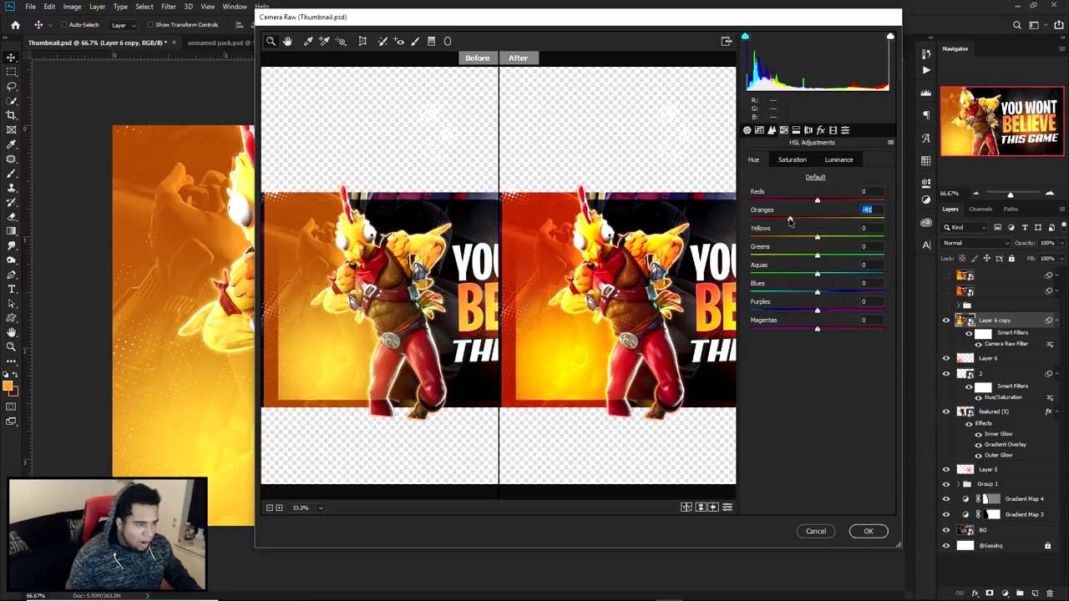
{"action": "scroll", "coordinate": [675, 309], "scroll_direction": "up", "scroll_amount": 3}
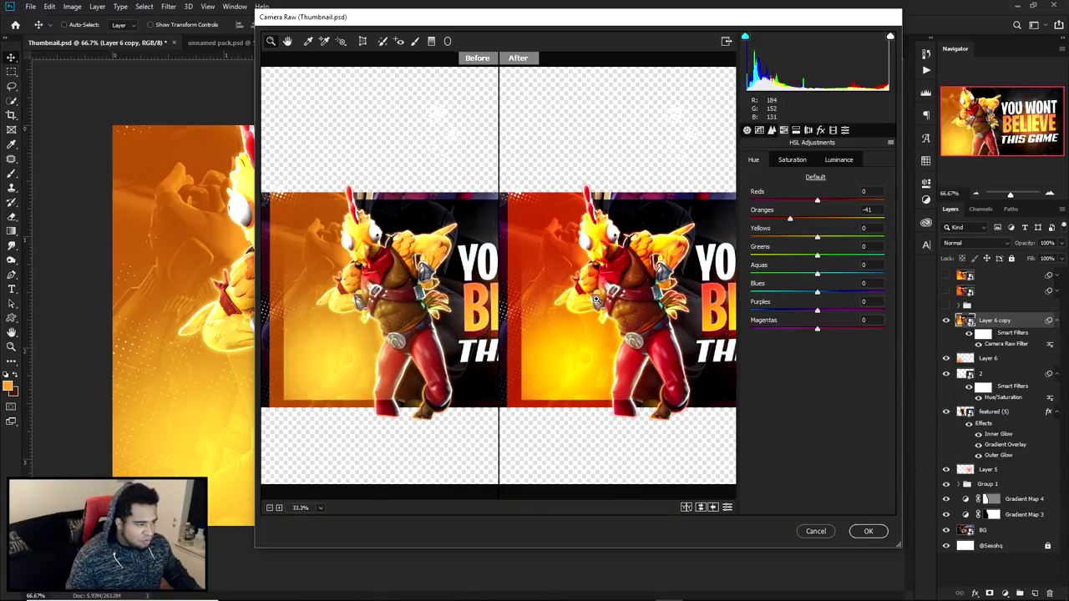
{"action": "scroll", "coordinate": [650, 307], "scroll_direction": "down", "scroll_amount": 2}
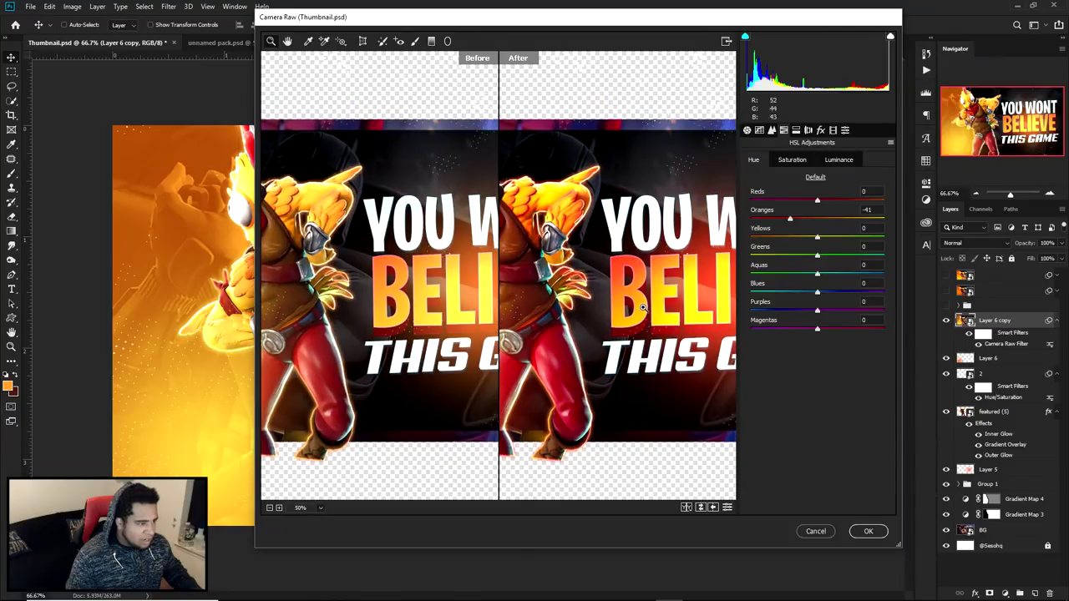
Step: Set the saturation of the oranges to +10 and apply the Camera Raw filter
{"action": "left_click", "coordinate": [792, 160]}
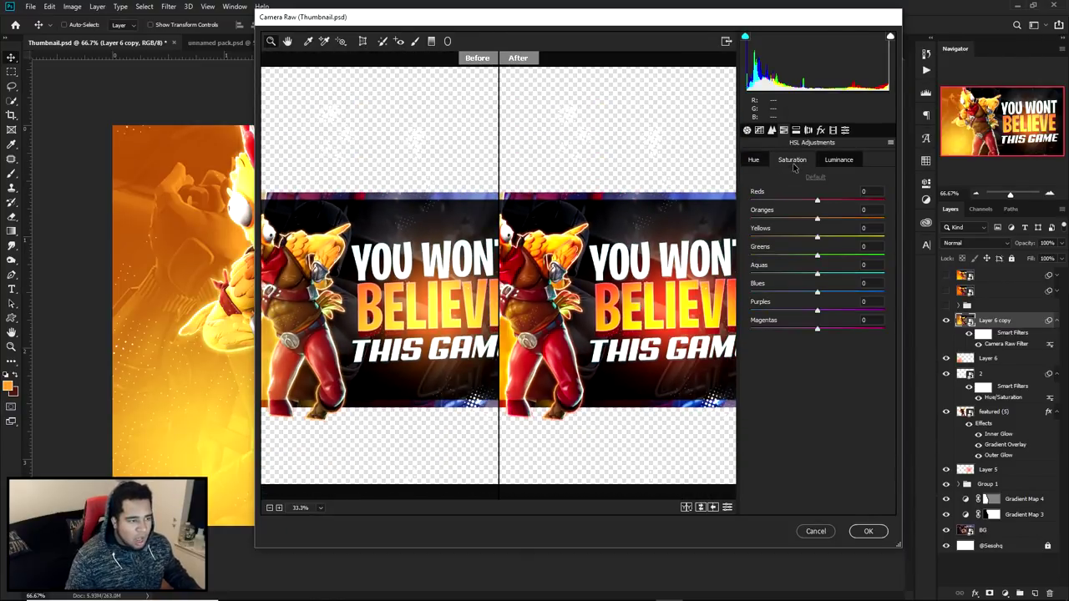
{"action": "mouse_move", "coordinate": [818, 219]}
{"action": "left_mouse_down"}
{"action": "mouse_move", "coordinate": [885, 219]}
{"action": "mouse_move", "coordinate": [823, 220]}
{"action": "left_mouse_up"}
{"action": "left_click_drag", "start_coordinate": [655, 330], "coordinate": [568, 330]}
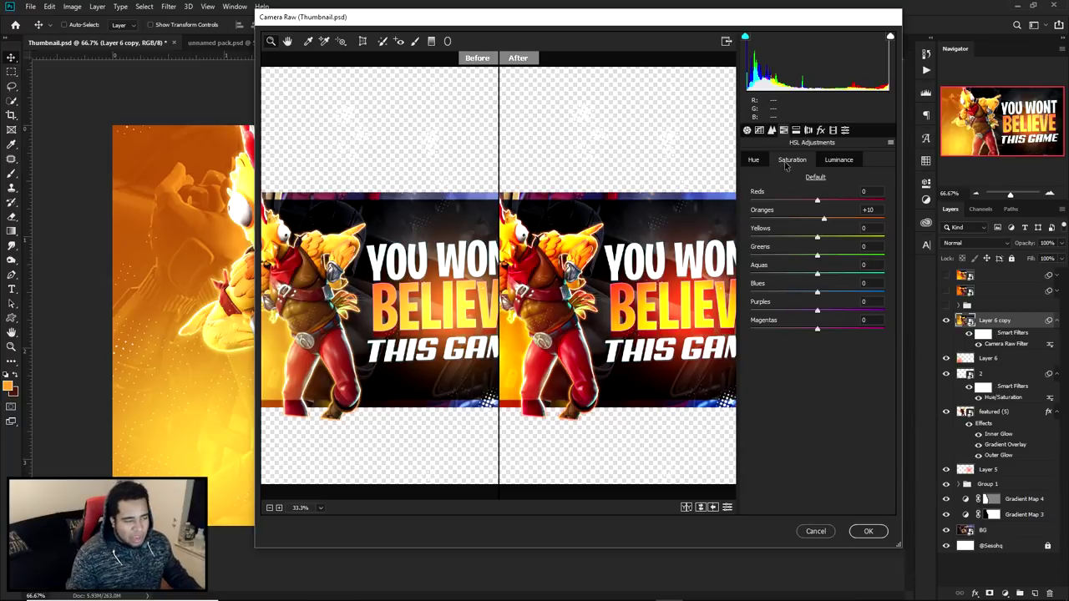
{"action": "left_click", "coordinate": [748, 130]}
{"action": "left_click", "coordinate": [864, 533]}
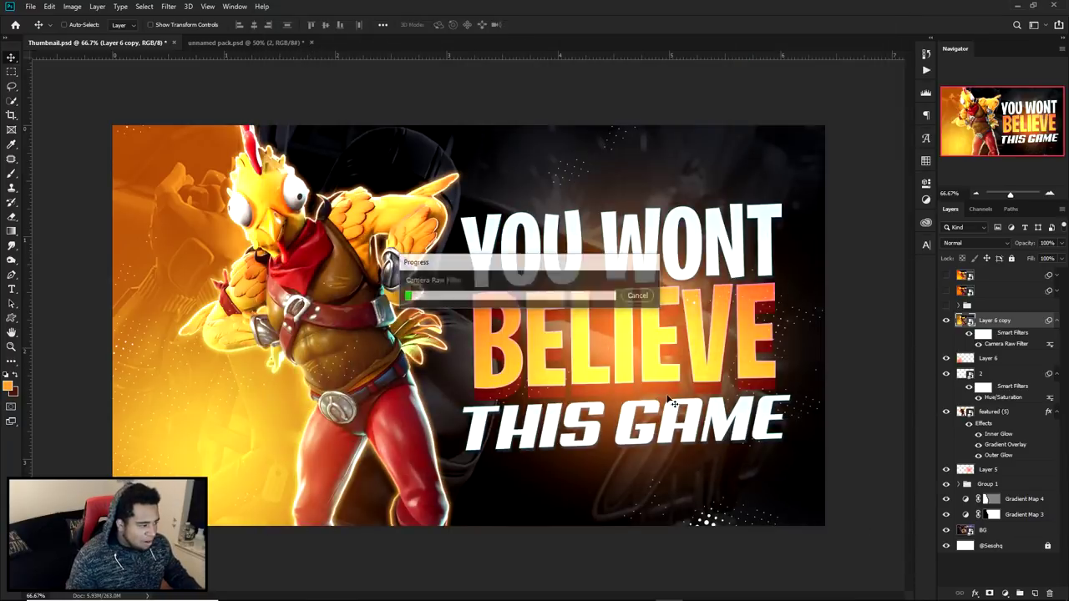
Step: Open the thumbnail in Save for Web and set the JPEG quality to 100
{"action": "key", "text": "ctrl+minus"}
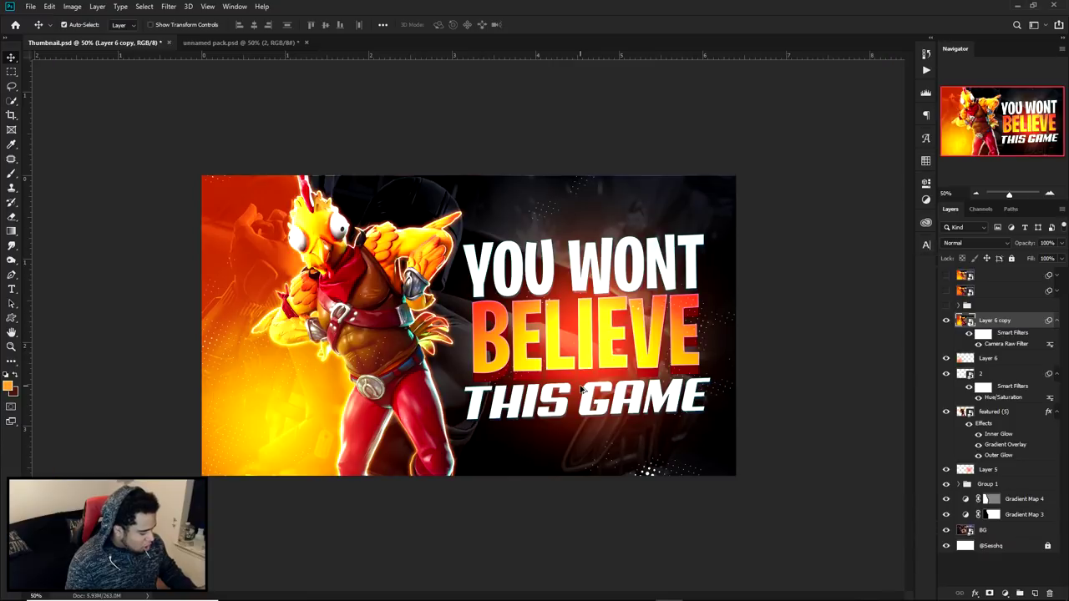
{"action": "key", "text": "ctrl+alt+shift+s"}
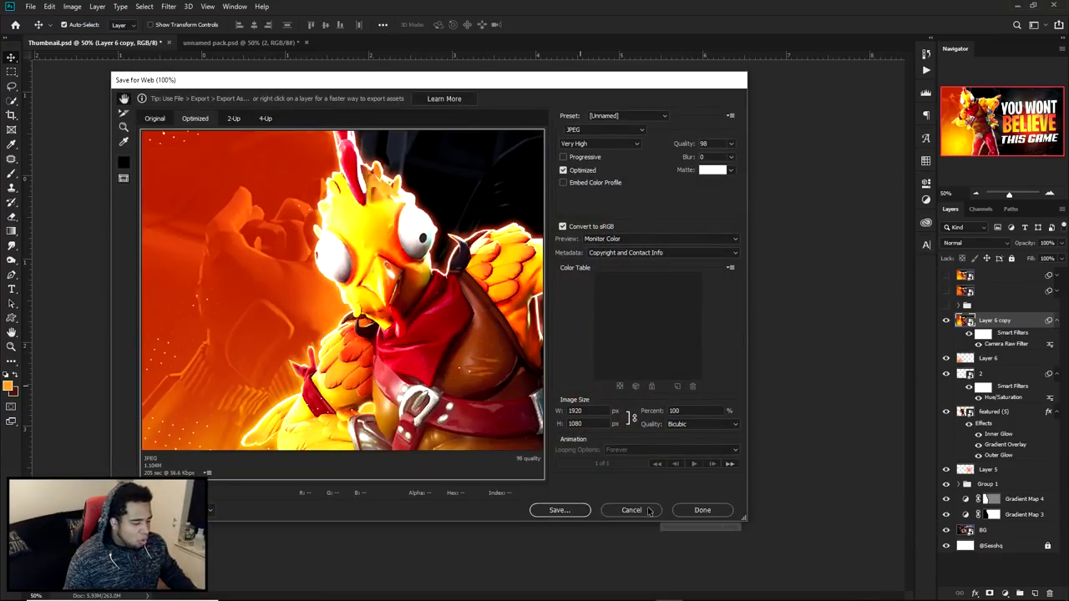
{"action": "key", "text": "Escape"}
{"action": "left_click", "coordinate": [30, 6]}
{"action": "mouse_move", "coordinate": [63, 158]}
{"action": "left_click", "coordinate": [178, 202]}
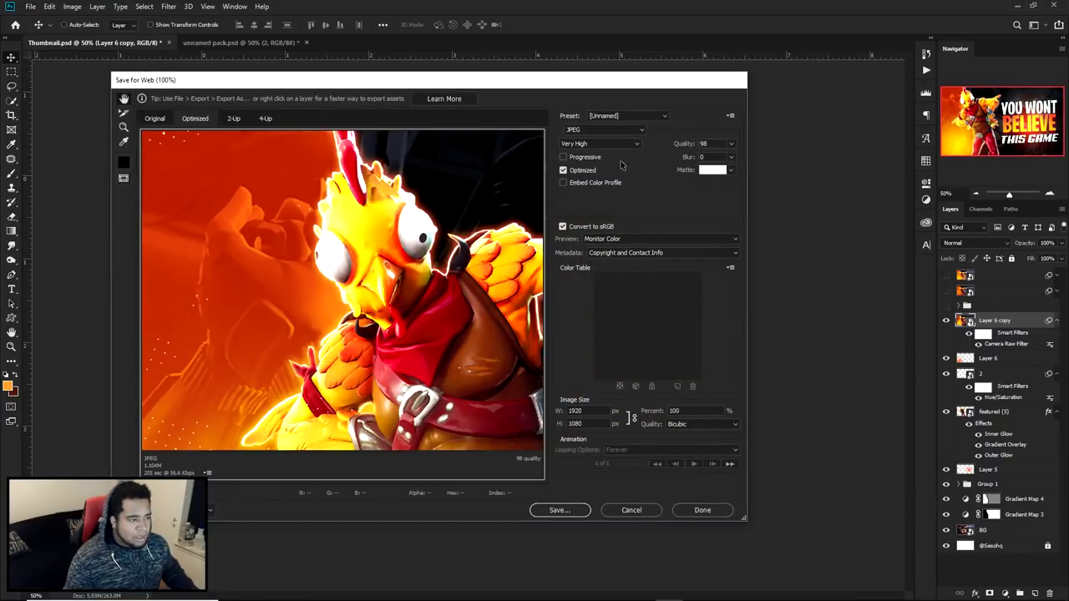
{"action": "left_click_drag", "start_coordinate": [572, 93], "coordinate": [734, 116]}
{"action": "left_click", "coordinate": [892, 167]}
{"action": "left_click_drag", "start_coordinate": [890, 181], "coordinate": [897, 180]}
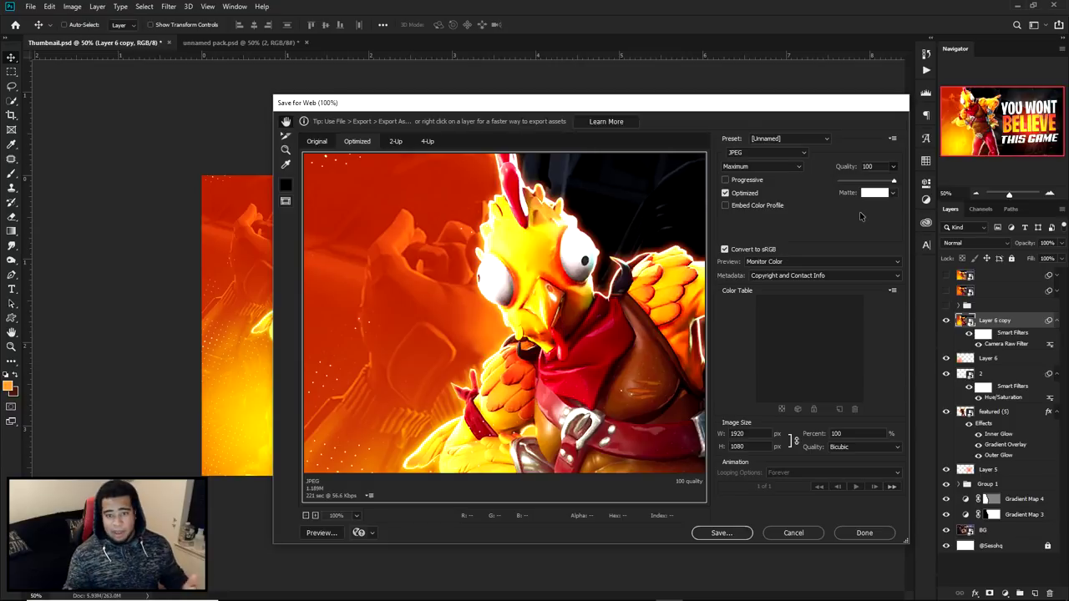
Step: Switch the export format to PNG-24 to compare the file size, and return it to JPEG
{"action": "left_click", "coordinate": [765, 152]}
{"action": "left_click", "coordinate": [750, 190]}
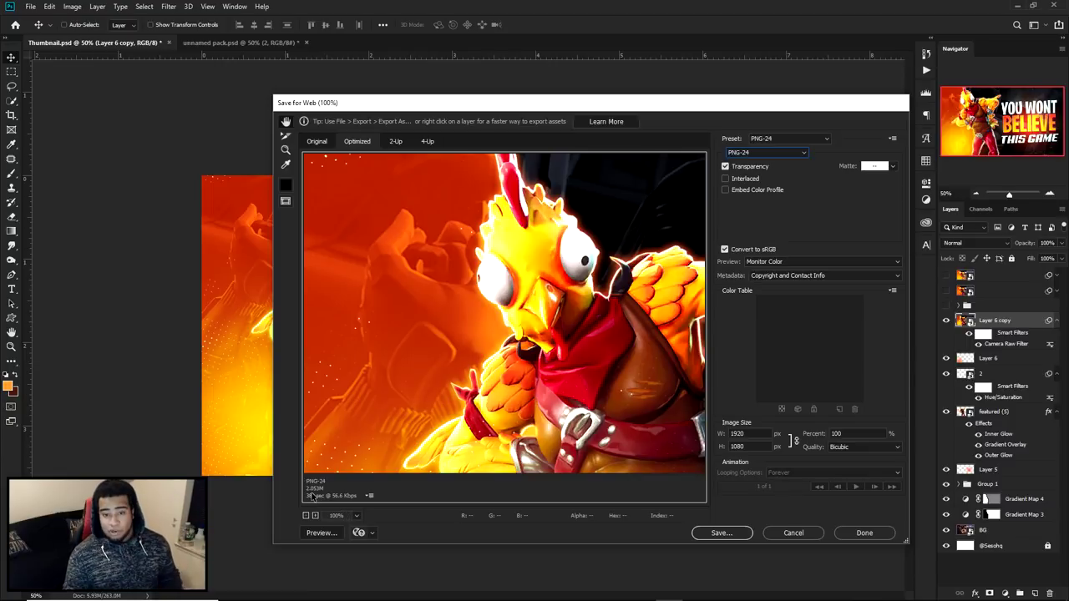
{"action": "double_click", "coordinate": [736, 433]}
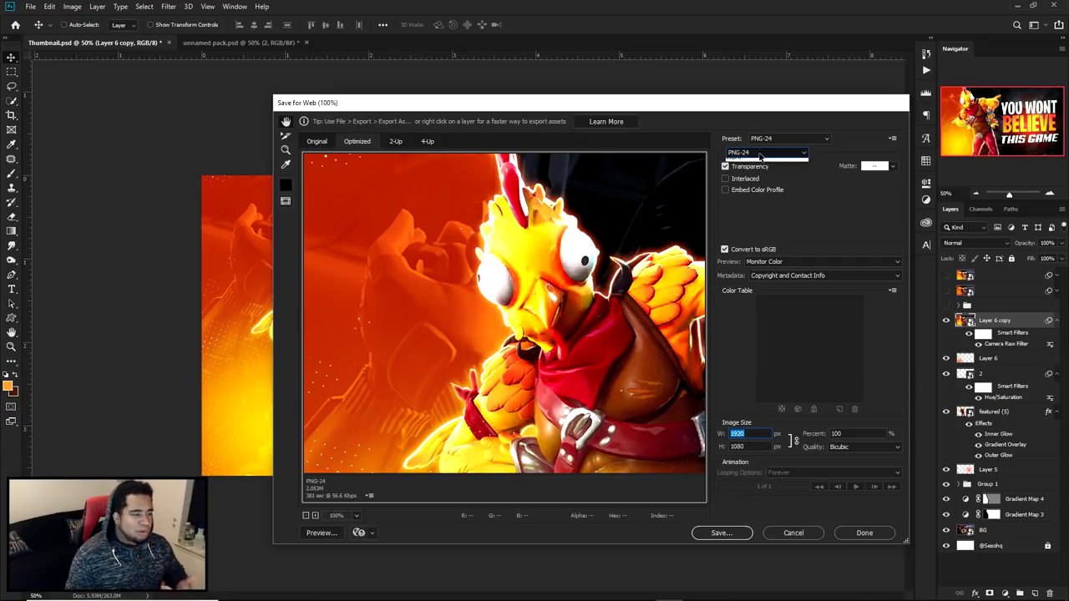
{"action": "left_click", "coordinate": [764, 153]}
{"action": "left_click", "coordinate": [751, 172]}
Step: Try lowering the JPEG quality to 95, restore it to 100 and cancel the web export
{"action": "left_click", "coordinate": [881, 166]}
{"action": "left_click_drag", "start_coordinate": [883, 166], "coordinate": [855, 167]}
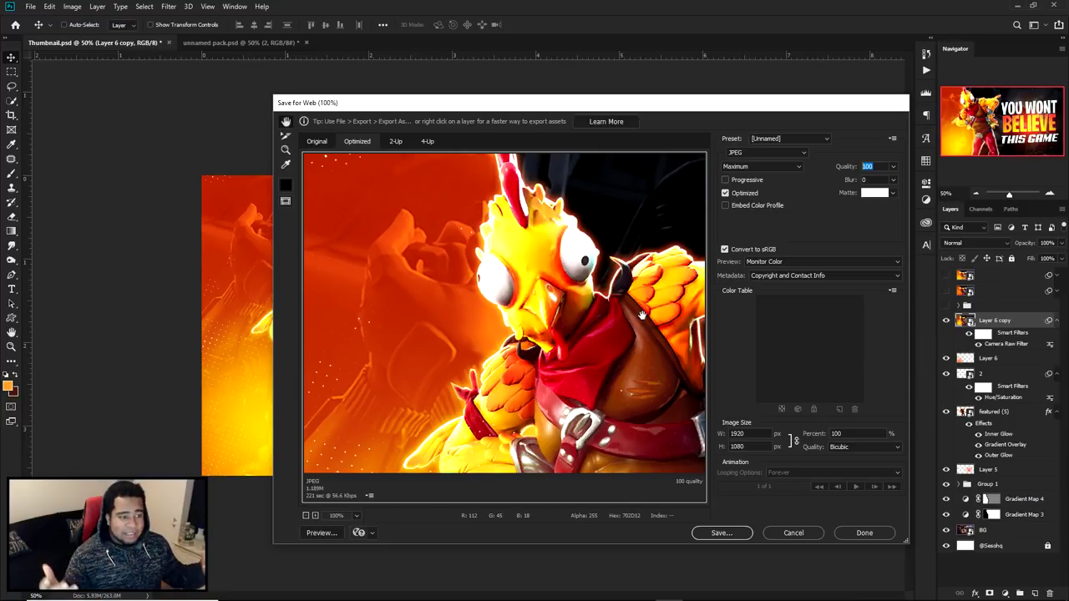
{"action": "key", "text": "Down"}
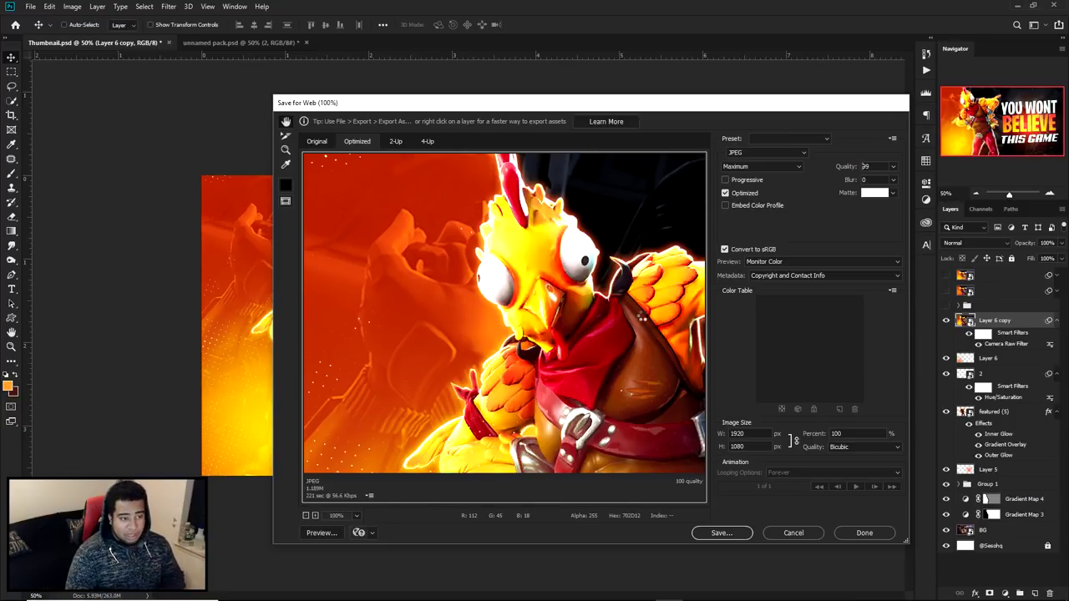
{"action": "key", "text": "Down"}
{"action": "key", "text": "Down"}
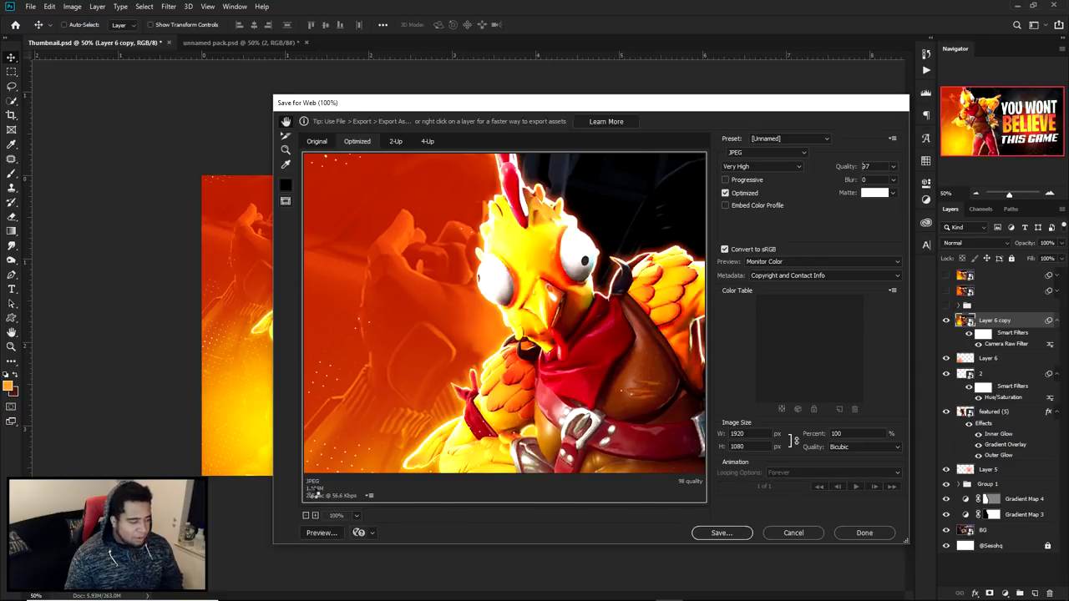
{"action": "key", "text": "Down"}
{"action": "key", "text": "Down"}
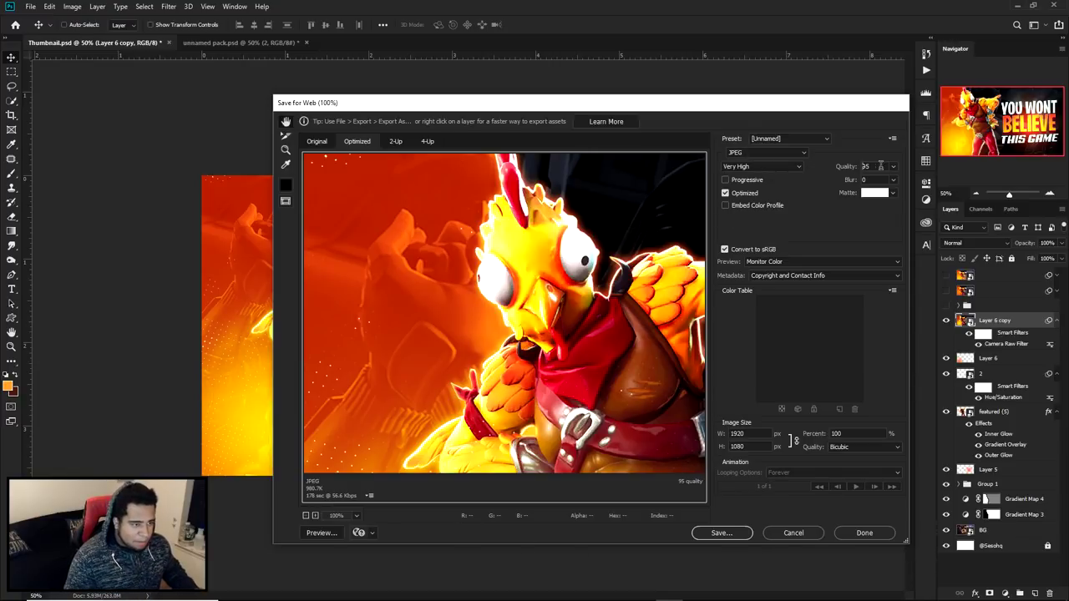
{"action": "left_click_drag", "start_coordinate": [892, 166], "coordinate": [897, 182]}
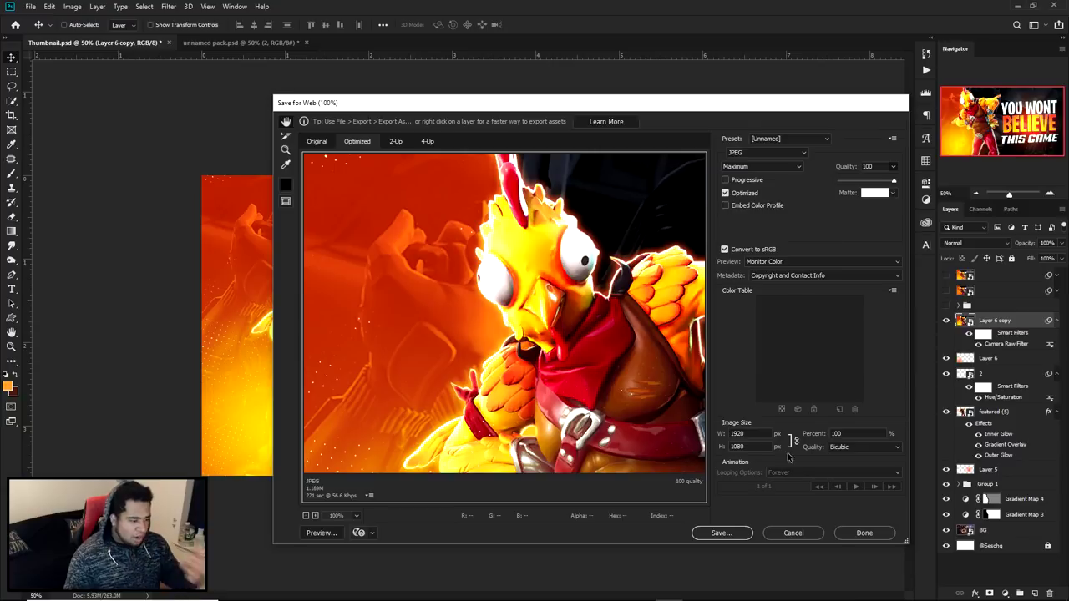
{"action": "left_click", "coordinate": [793, 533]}
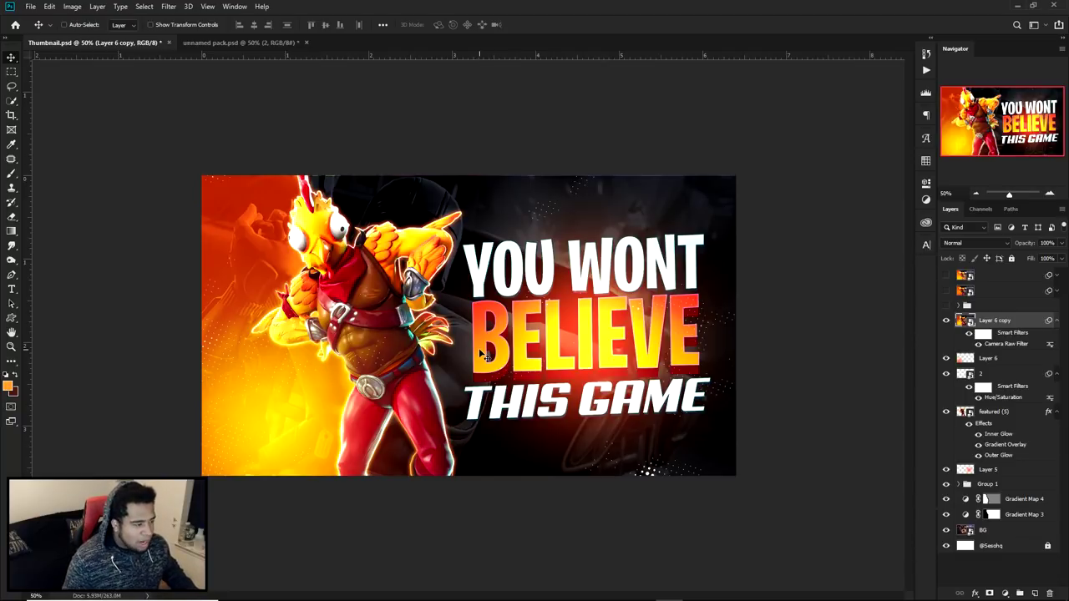
Step: Compare the finished thumbnail with the hidden topmost layer by showing that layer briefly
{"action": "key", "text": "ctrl+plus"}
{"action": "key", "text": "ctrl+minus"}
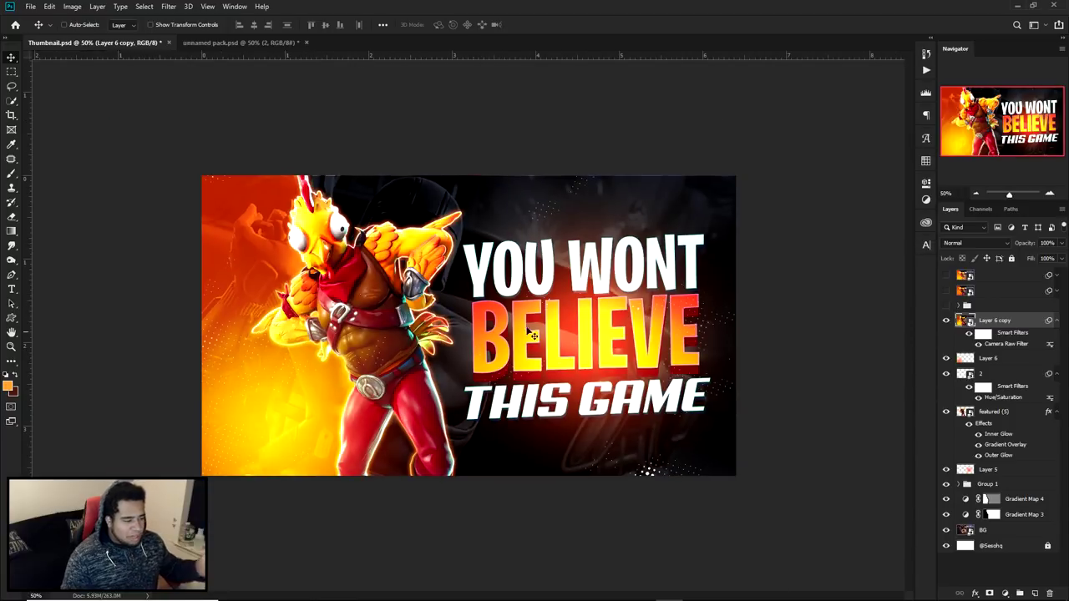
{"action": "key", "text": "ctrl+plus"}
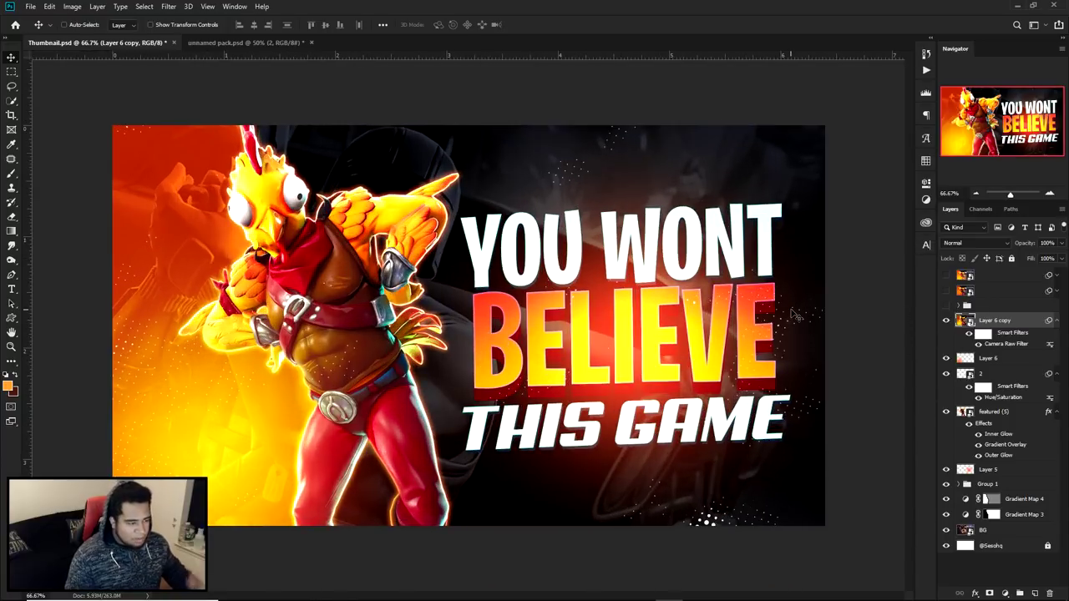
{"action": "left_click", "coordinate": [946, 275]}
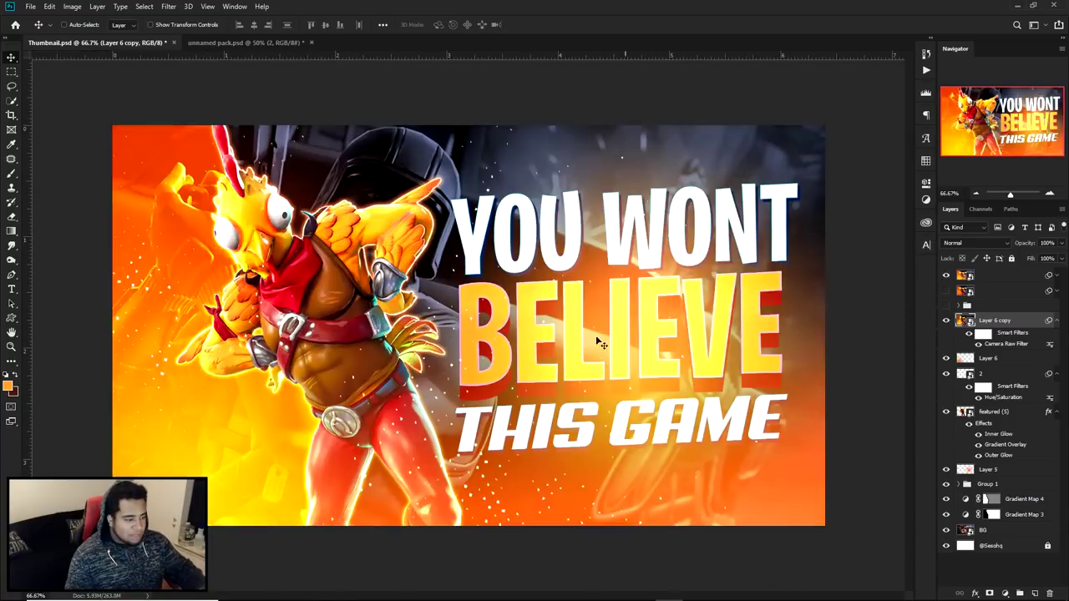
{"action": "left_click", "coordinate": [946, 274]}
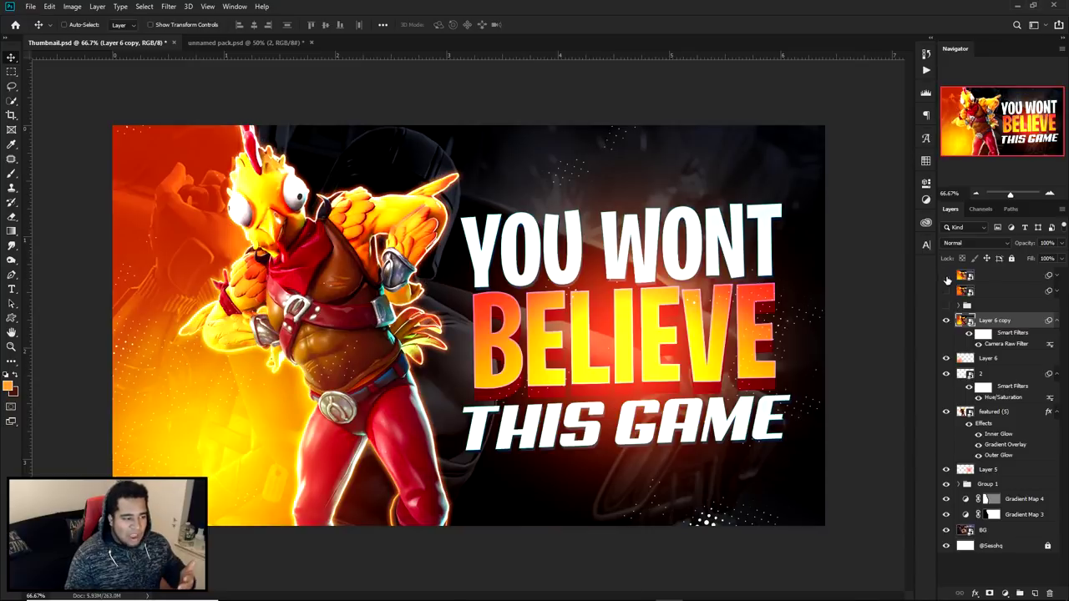
Step: Paint a soft orange glow along the canvas's bottom edge on a new layer with a 1065 px brush, blended as Linear Dodge (Add)
{"action": "left_click", "coordinate": [1034, 592]}
{"action": "key", "text": "b"}
{"action": "left_click_drag", "start_coordinate": [298, 374], "coordinate": [236, 375]}
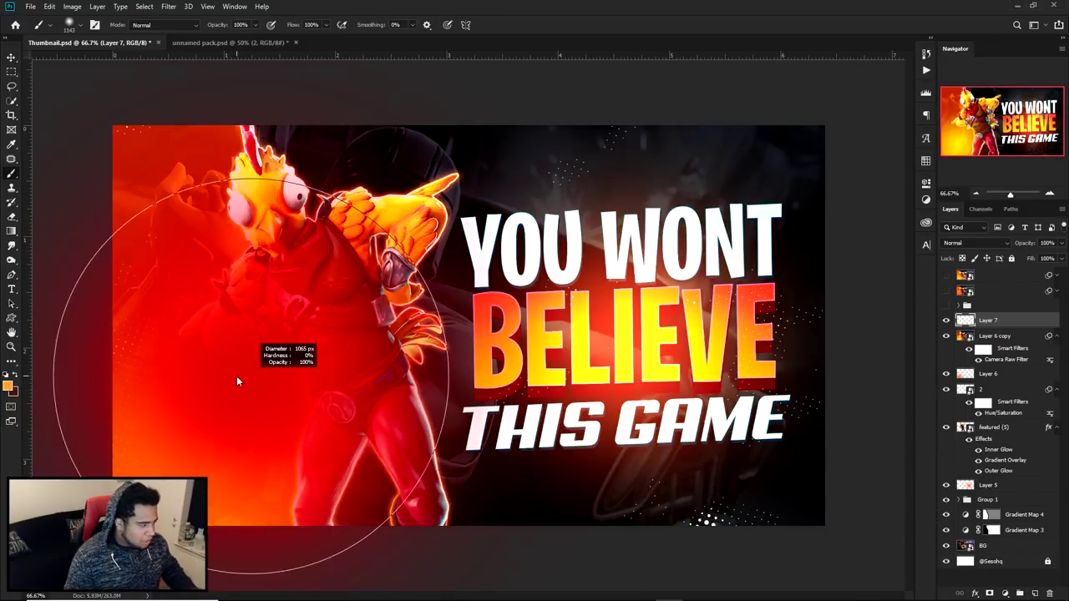
{"action": "key", "text": "ctrl+minus"}
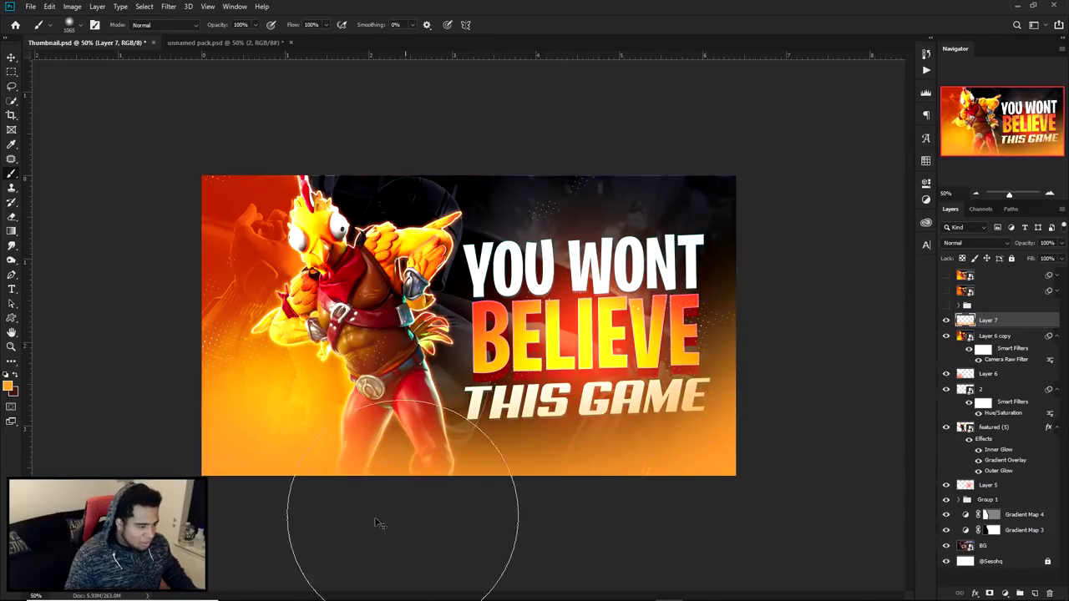
{"action": "left_click", "coordinate": [972, 243]}
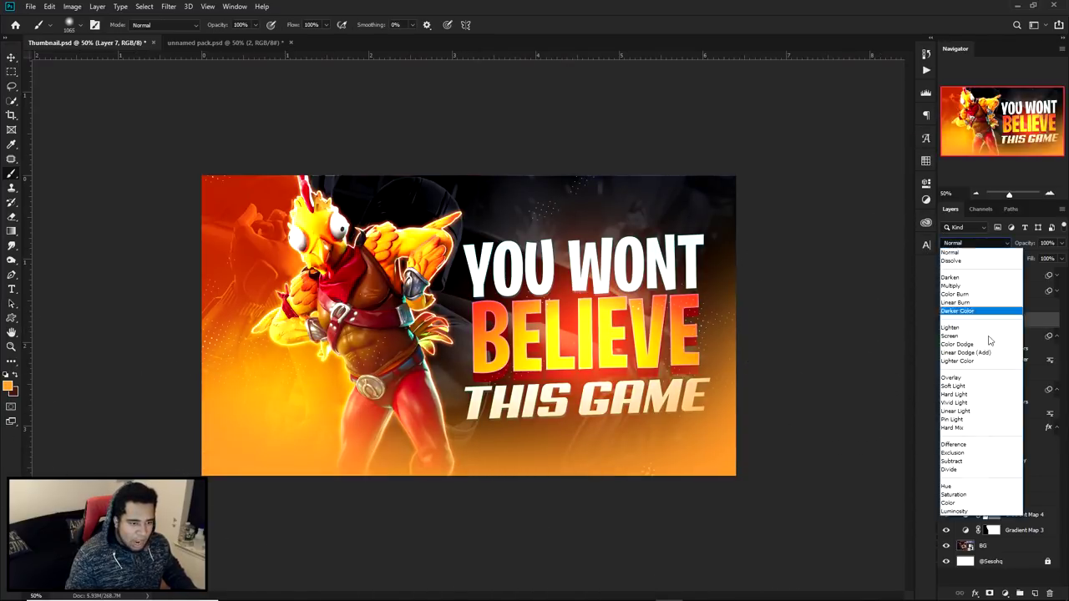
{"action": "left_click", "coordinate": [969, 347]}
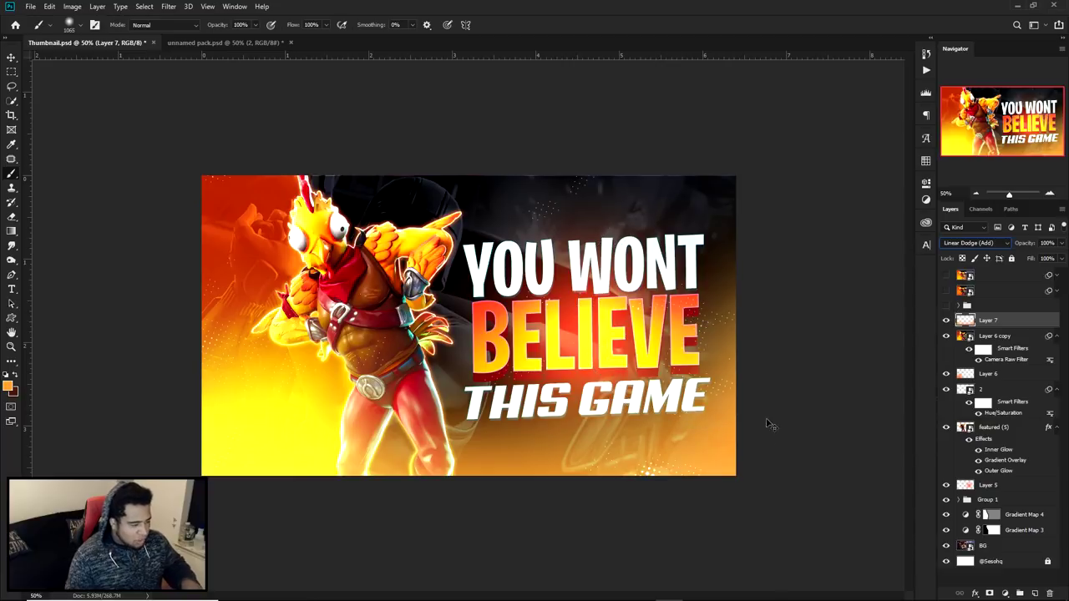
Step: Adjust the orange glow layer to hue +12, saturation +84 and lightness -30, and hide the layer
{"action": "key", "text": "ctrl+u"}
{"action": "left_click", "coordinate": [853, 404]}
{"action": "key", "text": "ctrl+u"}
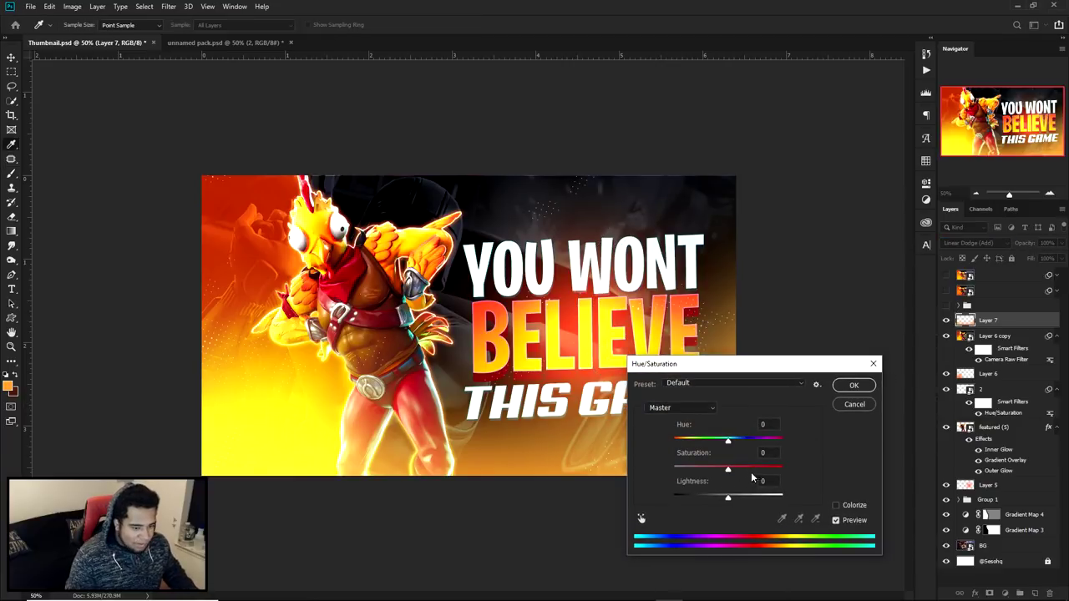
{"action": "left_click_drag", "start_coordinate": [746, 468], "coordinate": [773, 469]}
{"action": "left_click_drag", "start_coordinate": [728, 496], "coordinate": [711, 498]}
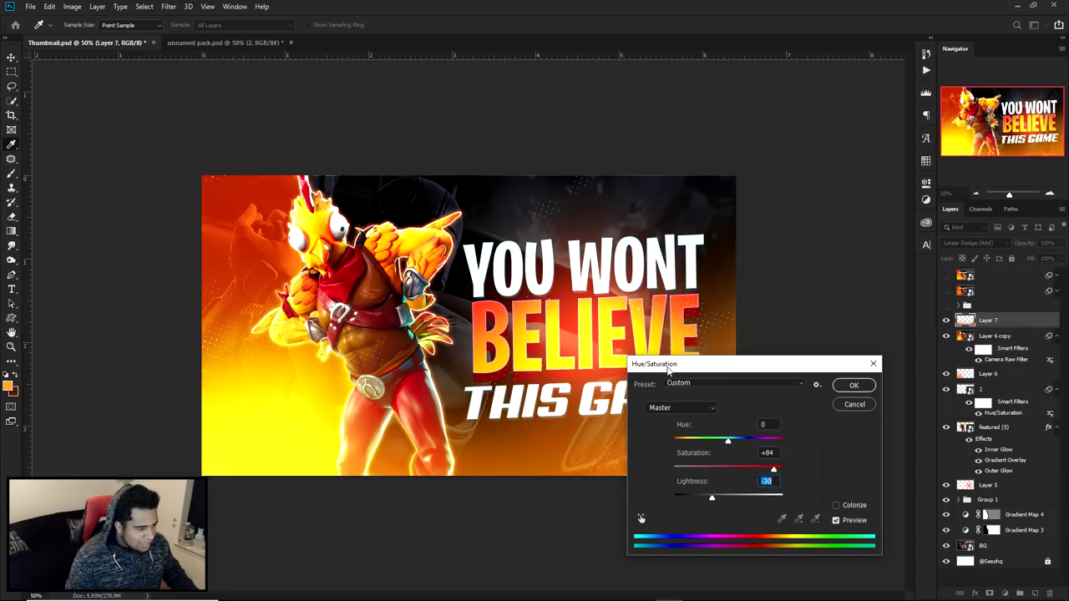
{"action": "left_click_drag", "start_coordinate": [664, 364], "coordinate": [771, 378]}
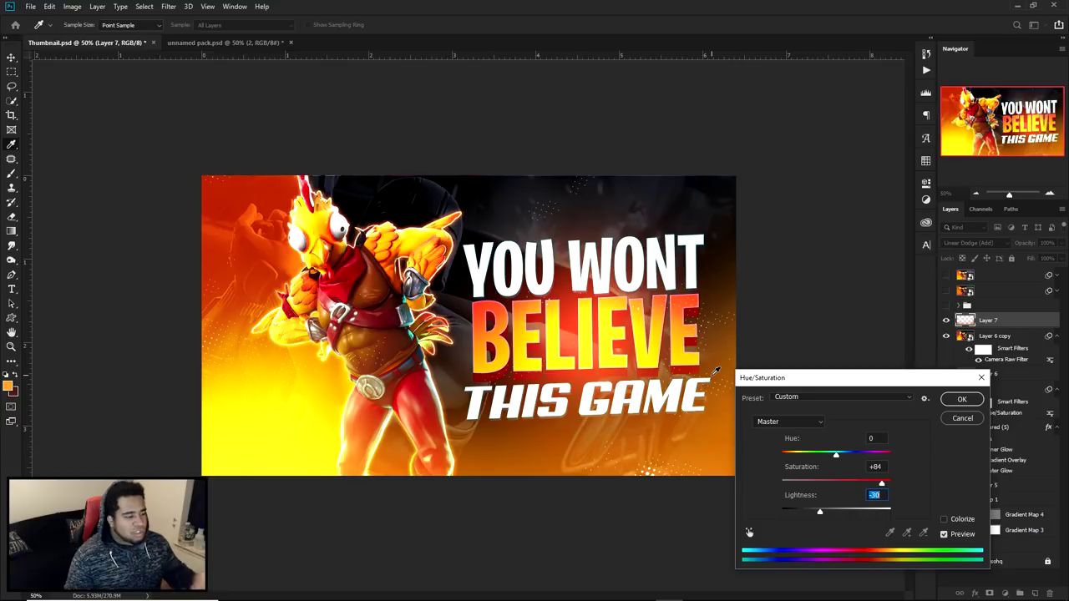
{"action": "mouse_move", "coordinate": [839, 460]}
{"action": "left_mouse_down"}
{"action": "mouse_move", "coordinate": [830, 460]}
{"action": "mouse_move", "coordinate": [844, 462]}
{"action": "left_mouse_up"}
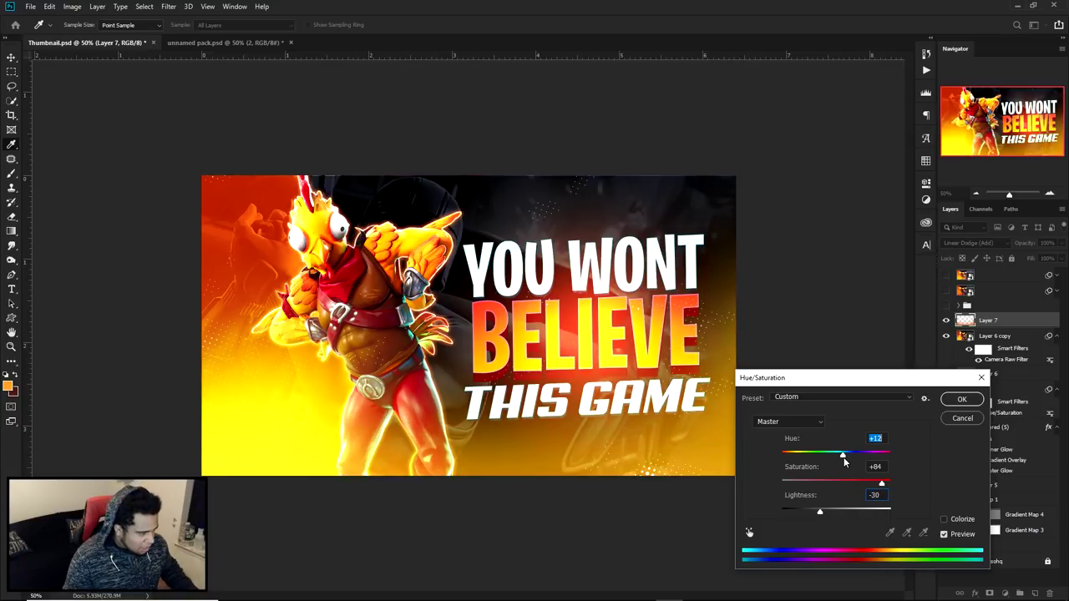
{"action": "left_click", "coordinate": [960, 400]}
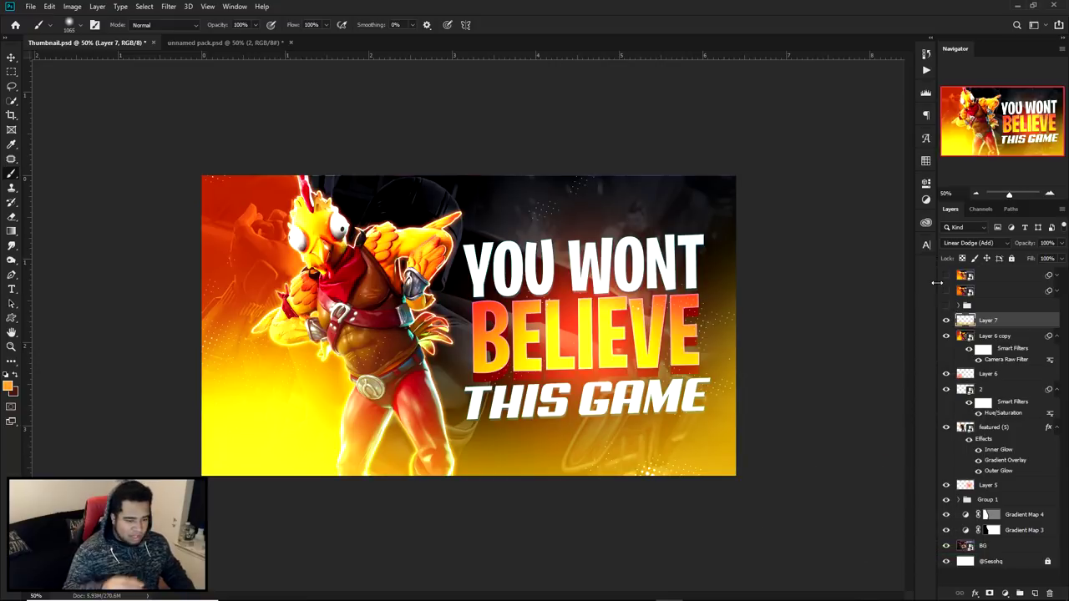
{"action": "left_click", "coordinate": [946, 320]}
{"action": "key", "text": "v"}
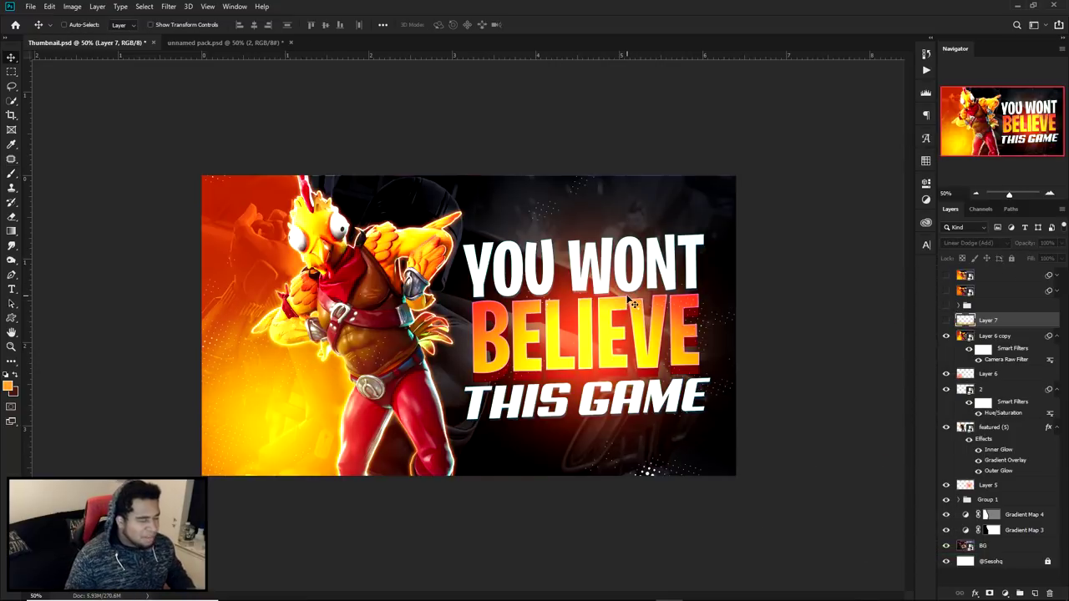